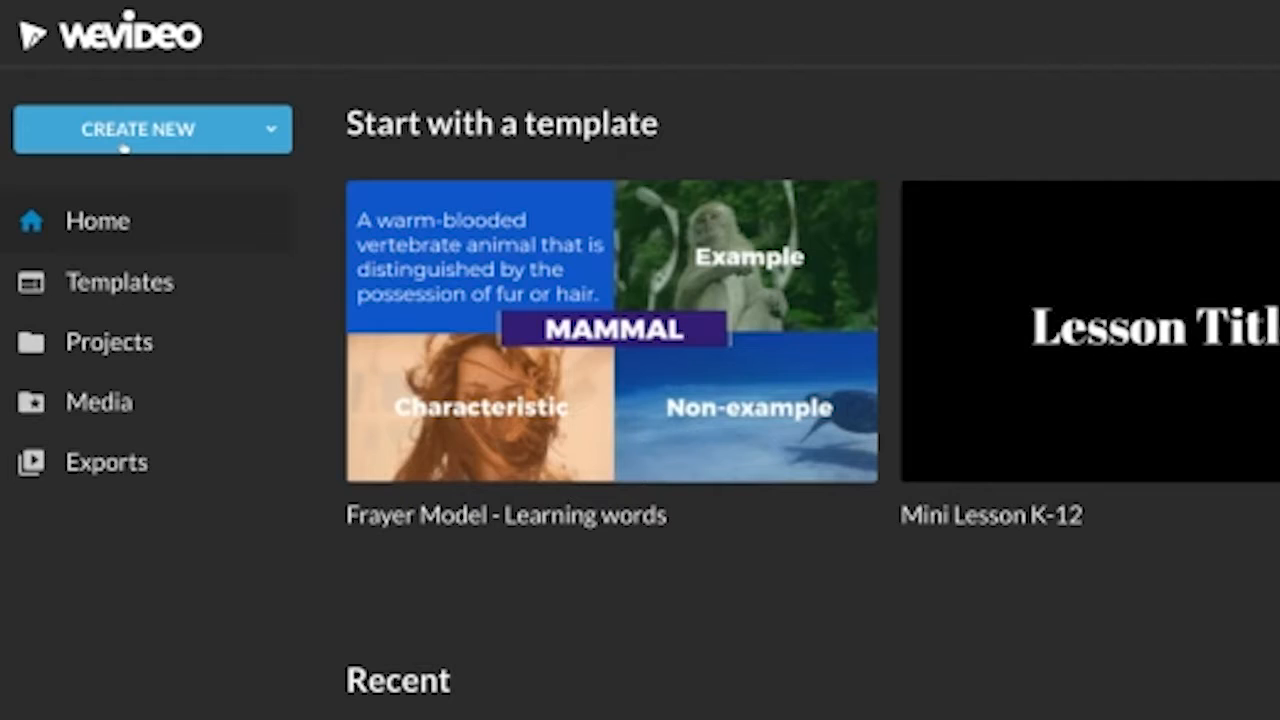
Create a new video project in the Horizontal 16:9 format.
click(79, 55)
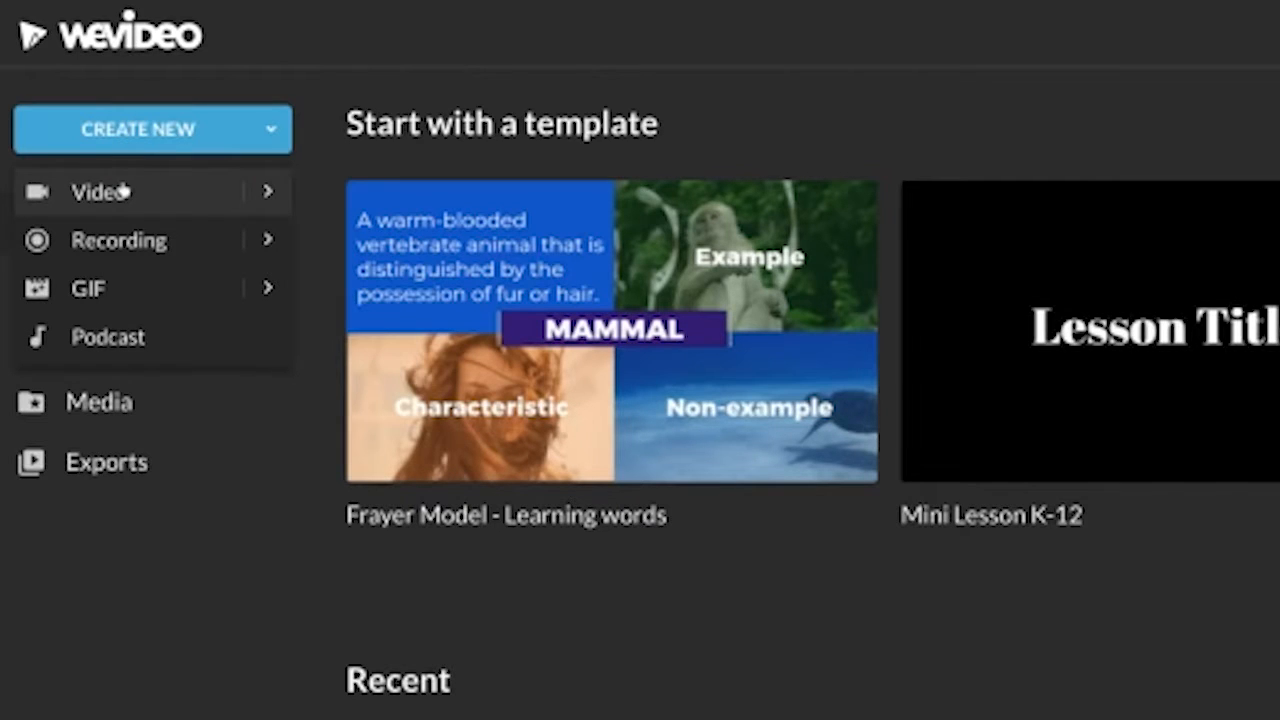
mouse_move(259, 193)
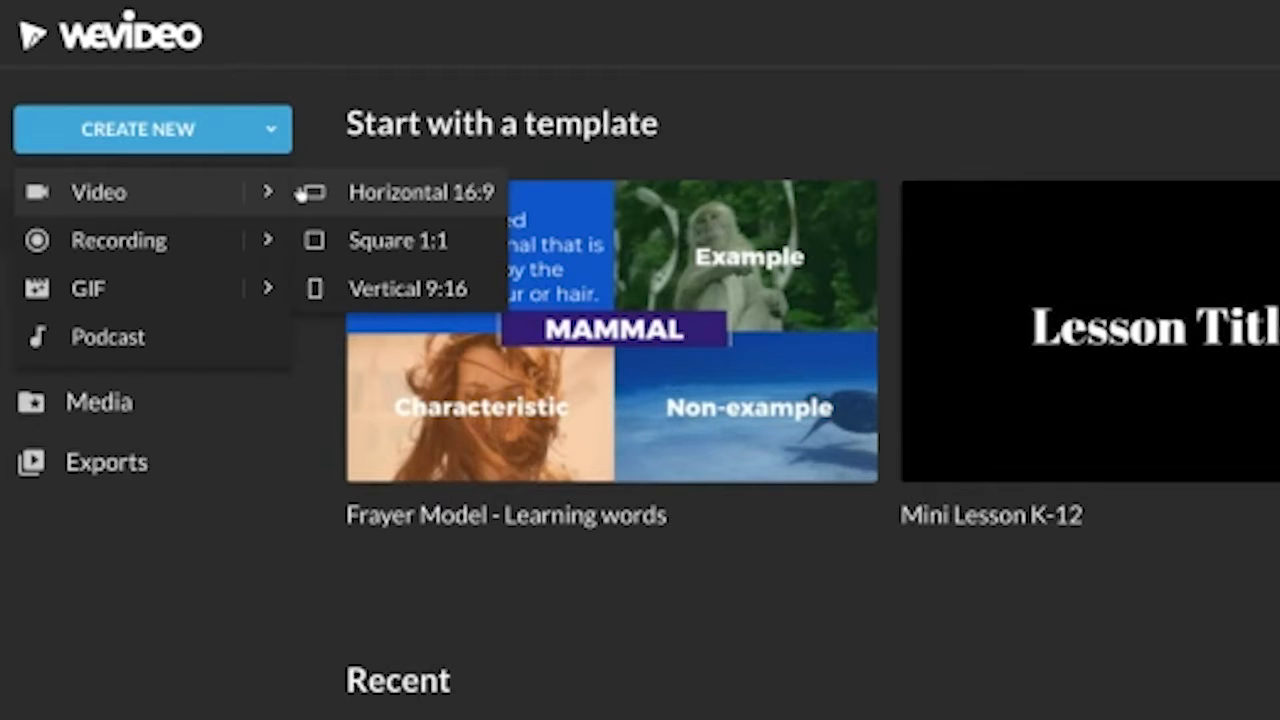
click(305, 192)
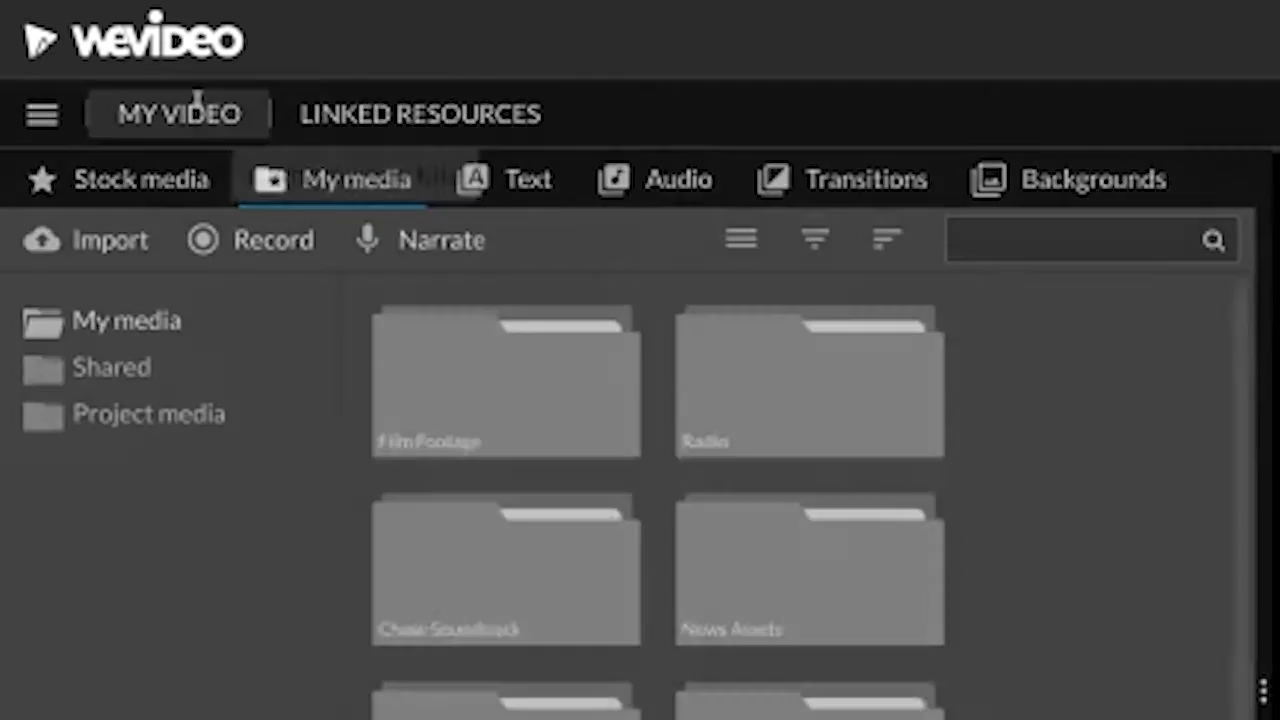
Rename the video as "Film Edit" followed by the editor's full name.
click(193, 106)
drag(488, 328, 226, 240)
text(F)
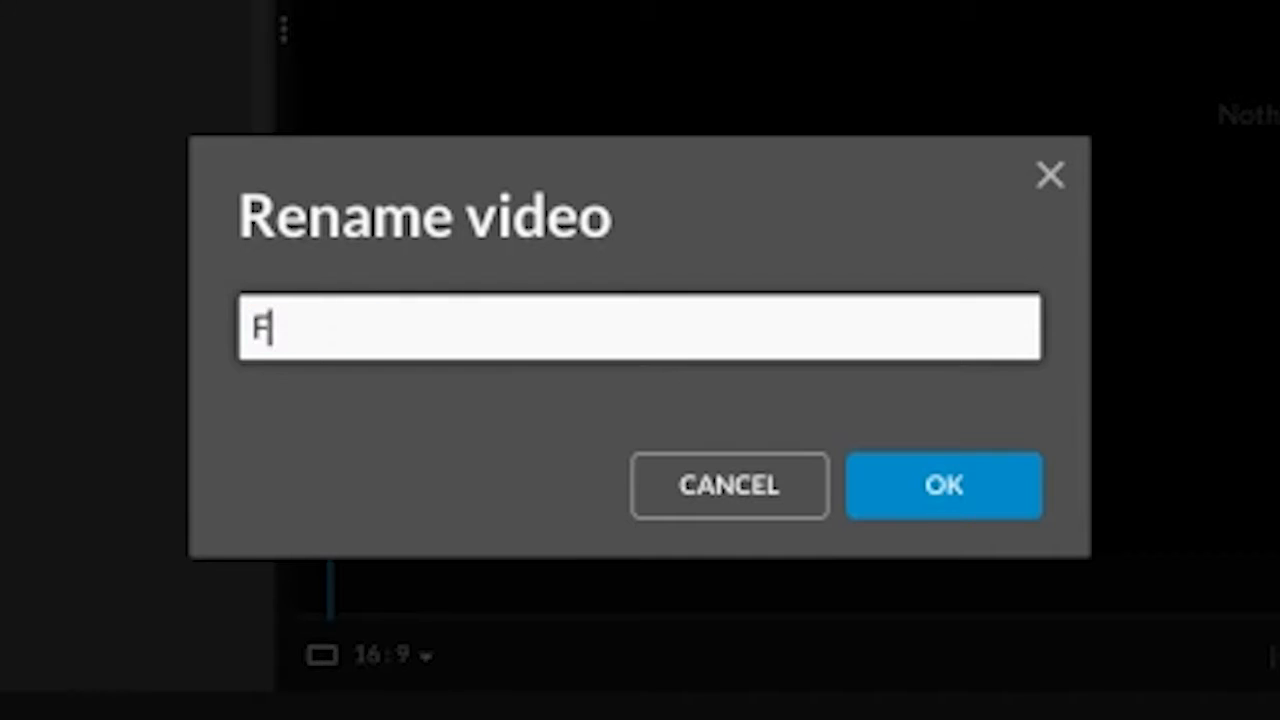
text(ilm Ed)
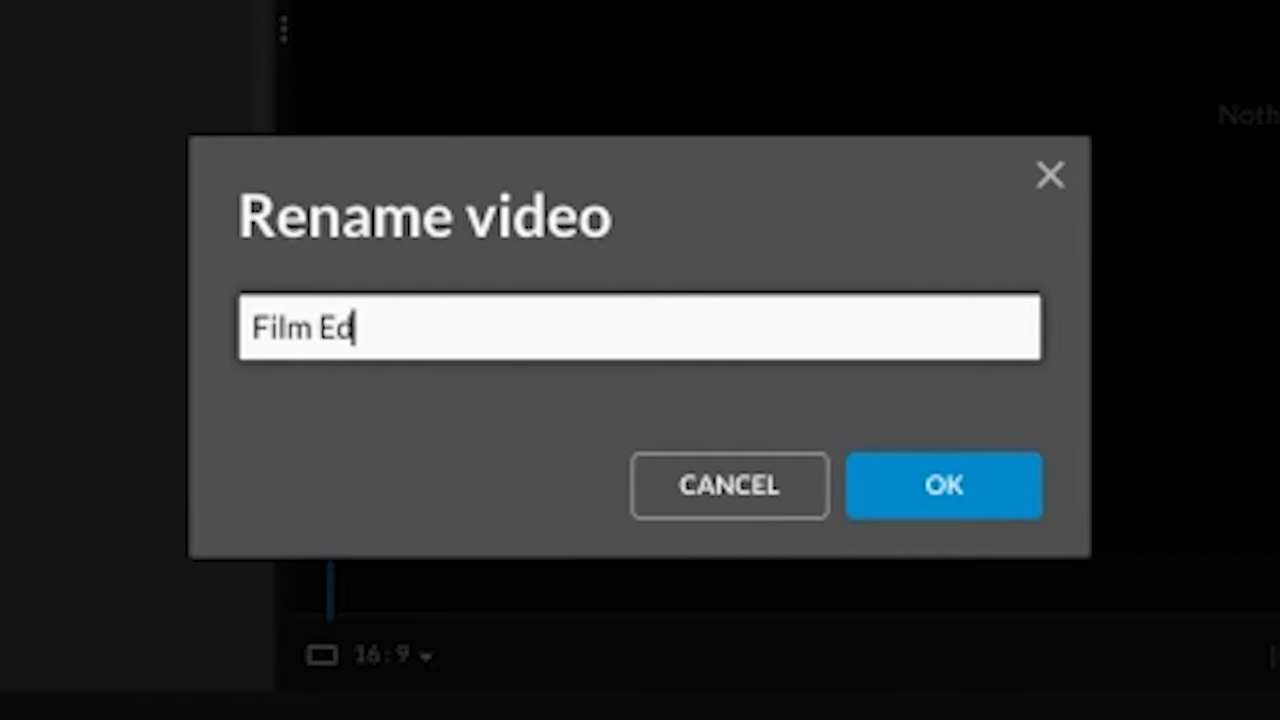
text(it NAME)
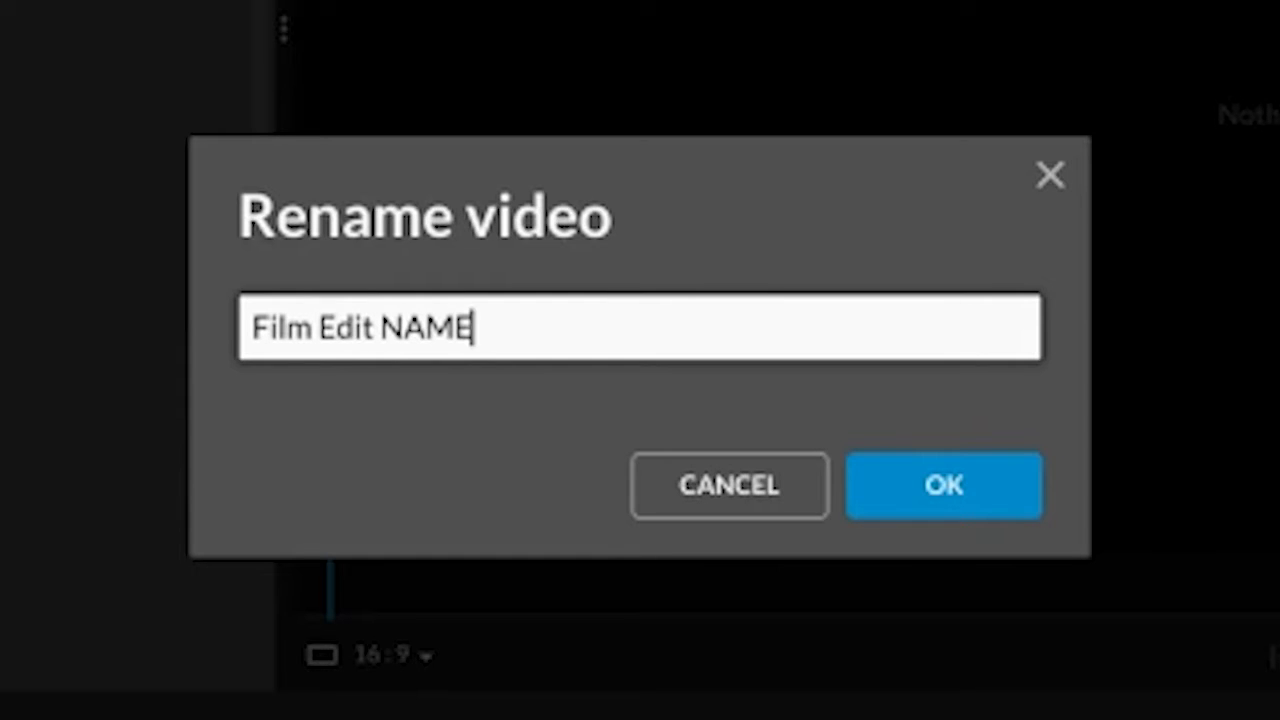
key(shift+Left)
key(shift+Left)
key(shift+Left)
key(shift+Left)
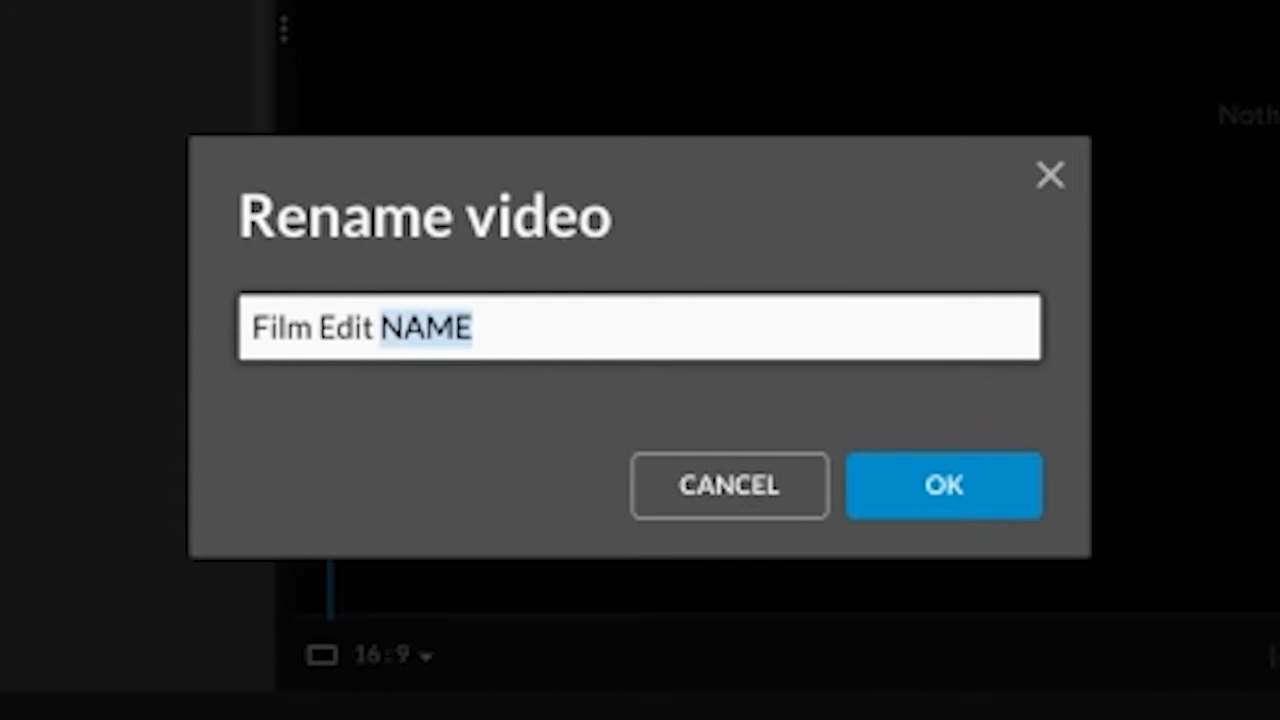
text(Jim Sh)
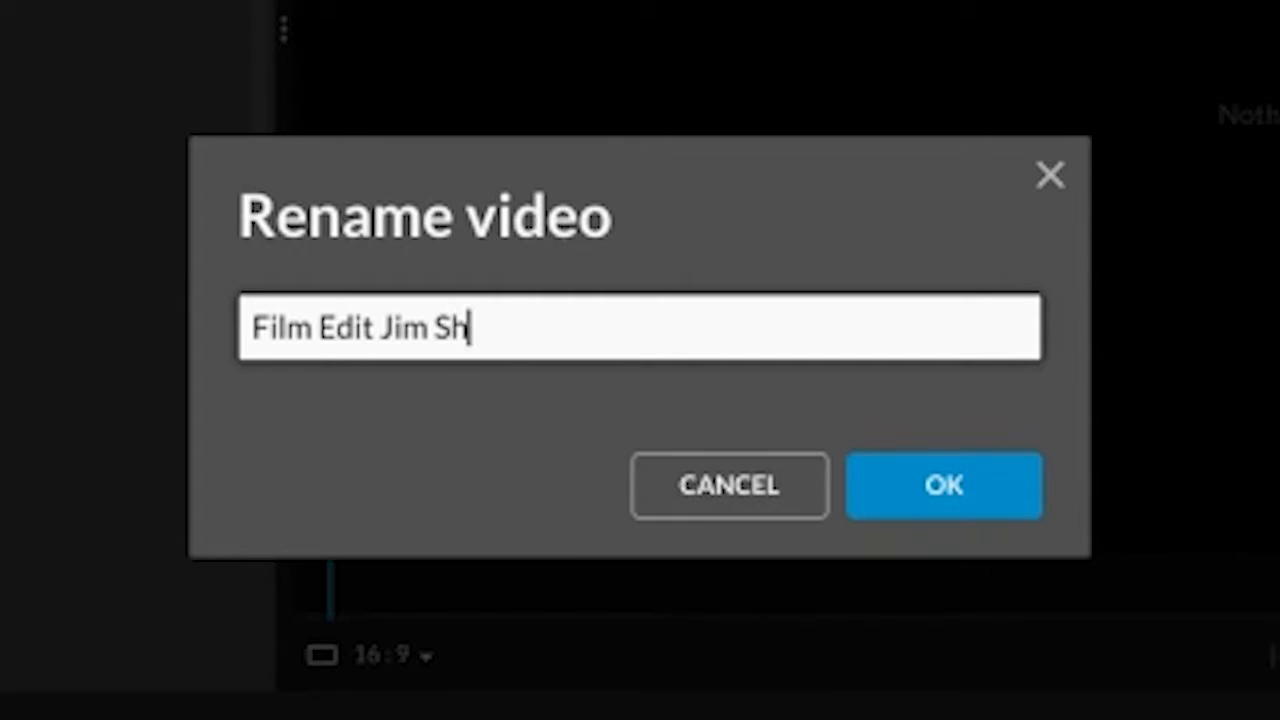
text(oes)
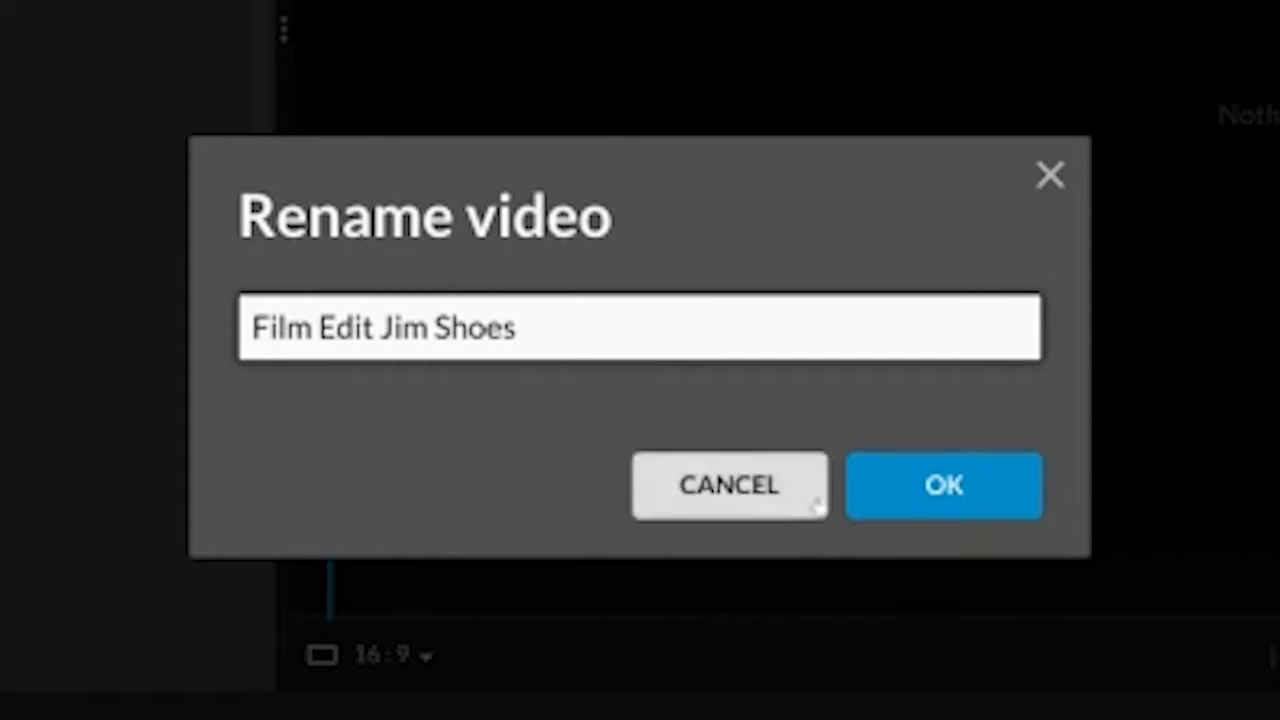
click(883, 497)
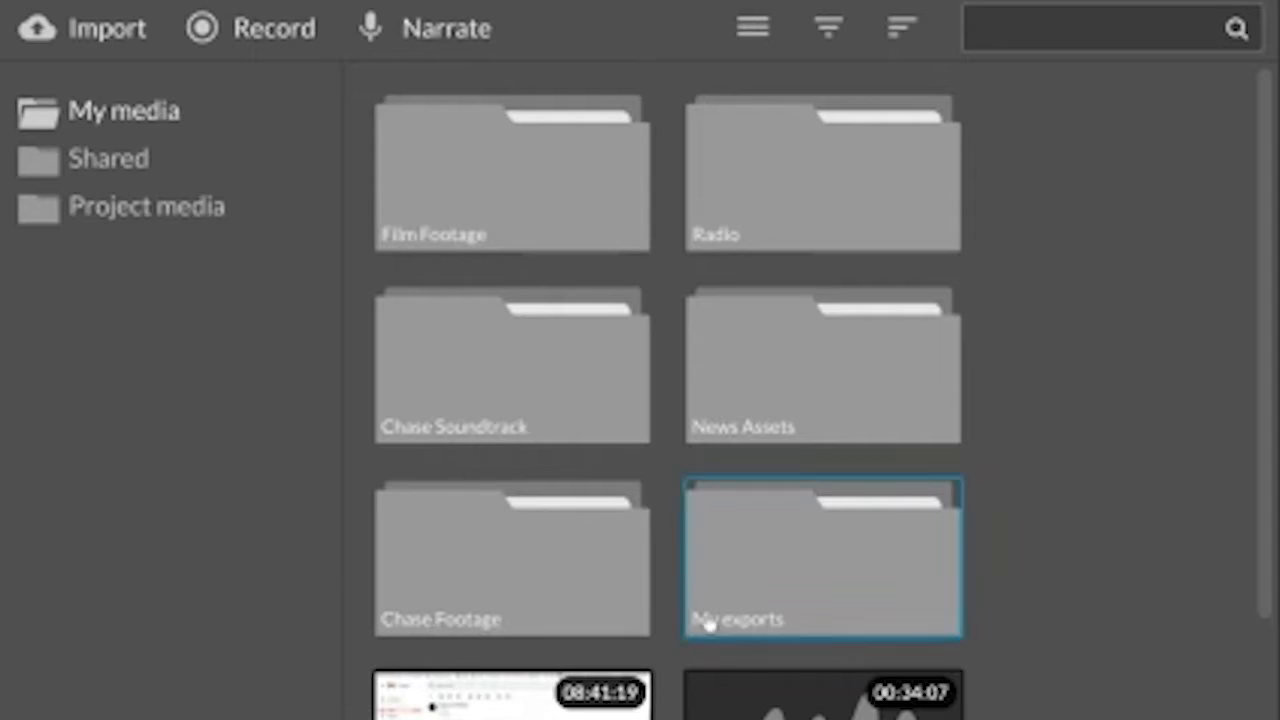
Open the shared Film Footage folder and try its list view before returning to thumbnails.
click(110, 163)
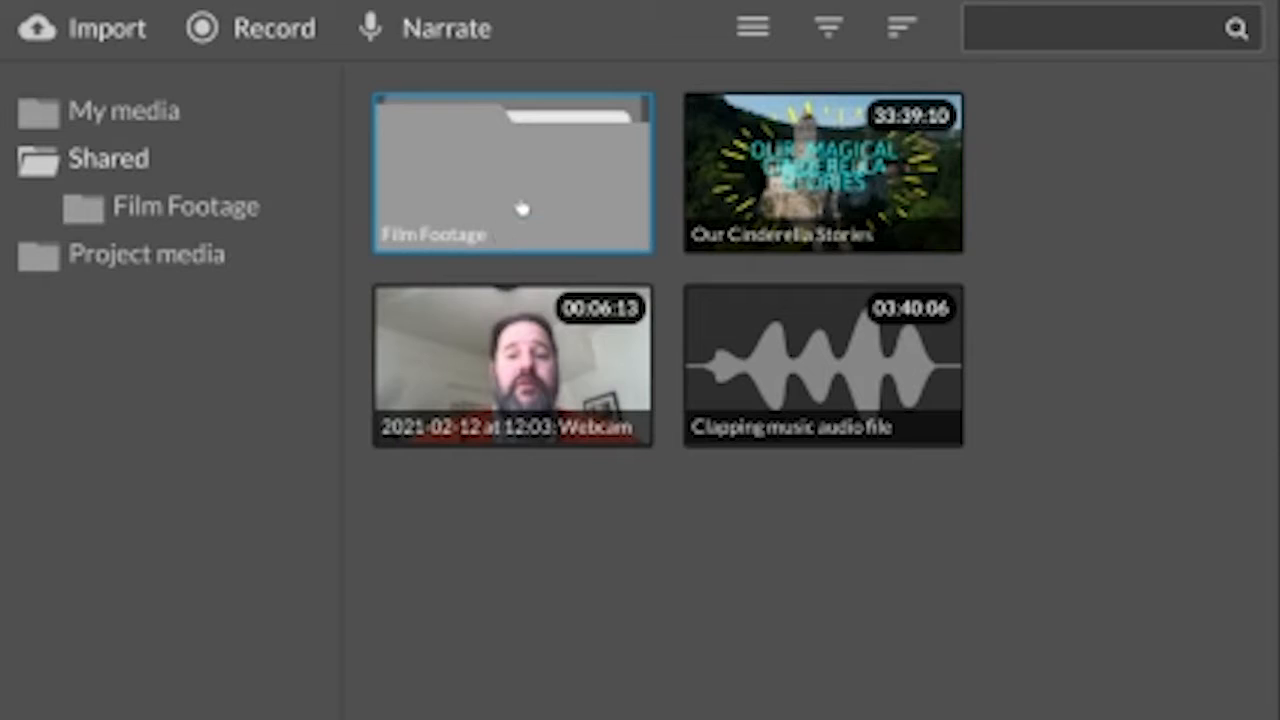
double_click(521, 208)
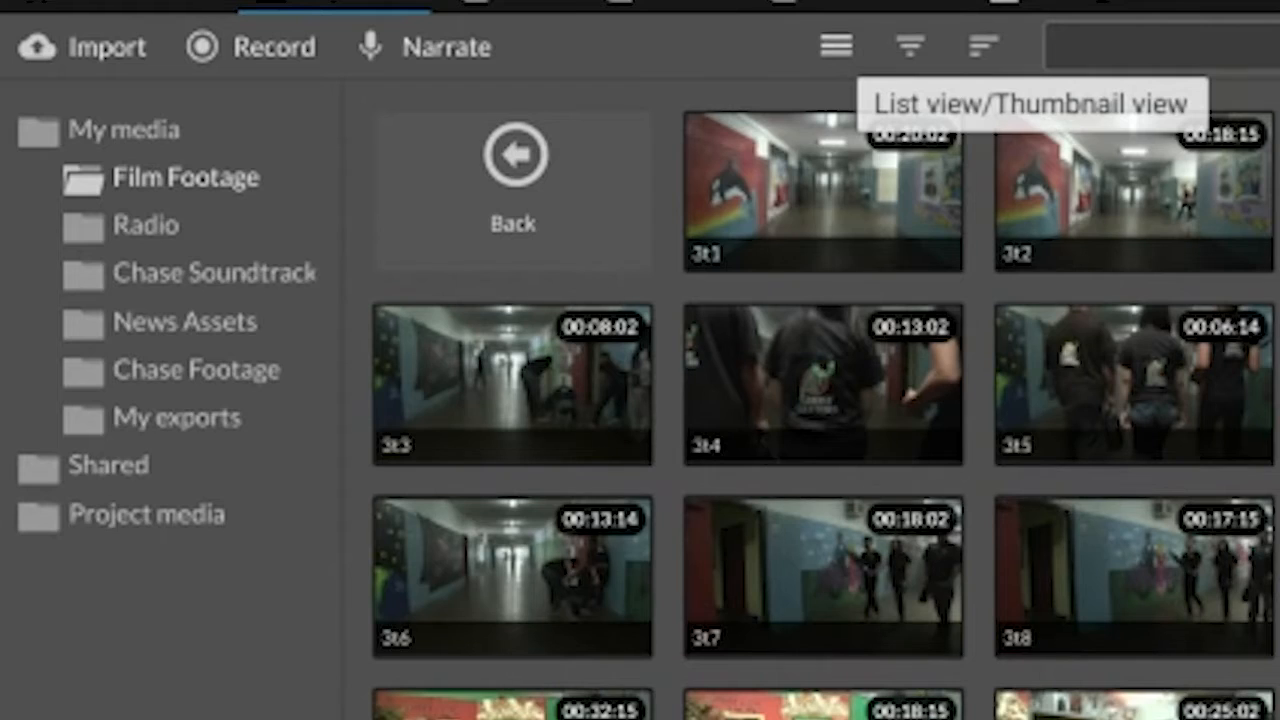
click(836, 46)
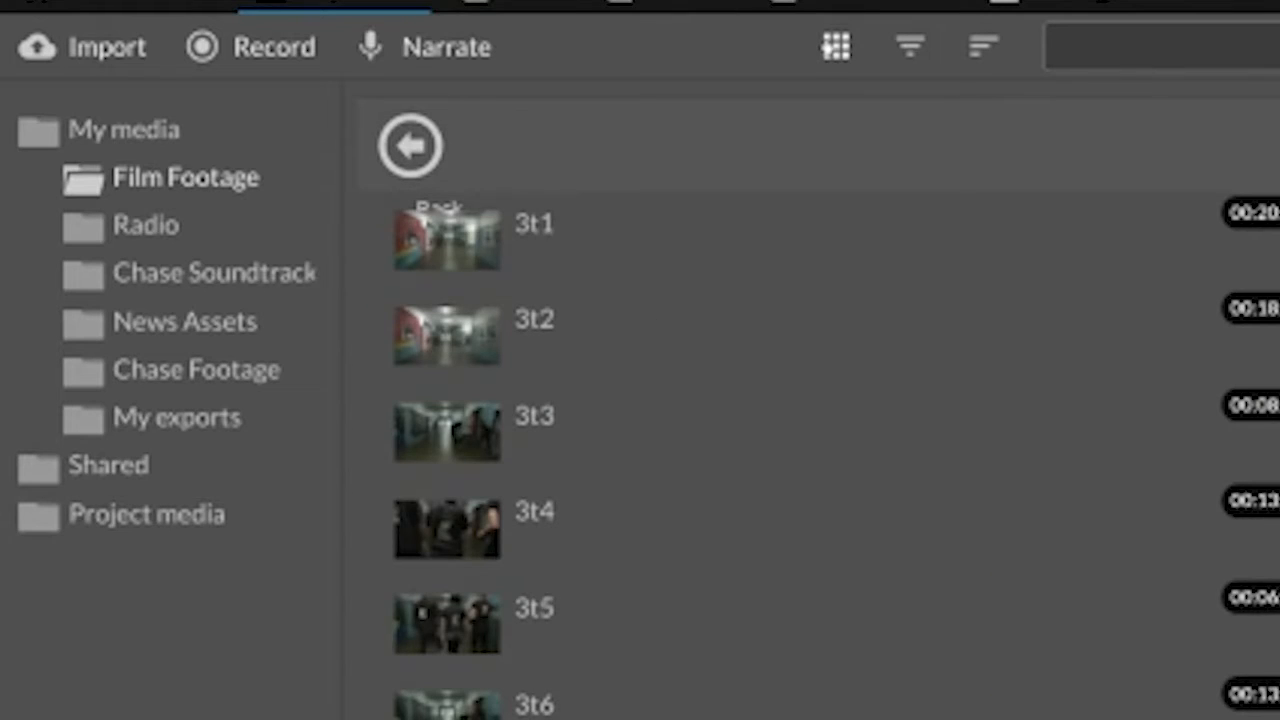
click(836, 46)
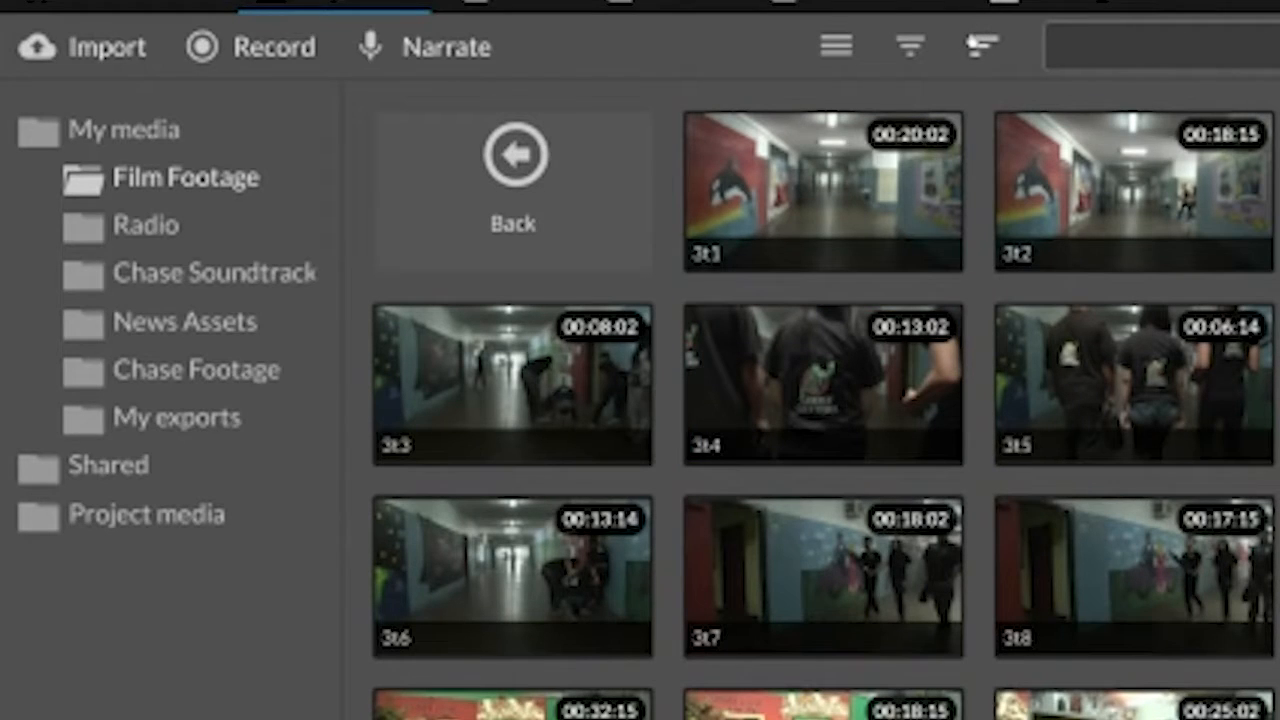
Sort the Film Footage clips by name in ascending order.
click(983, 45)
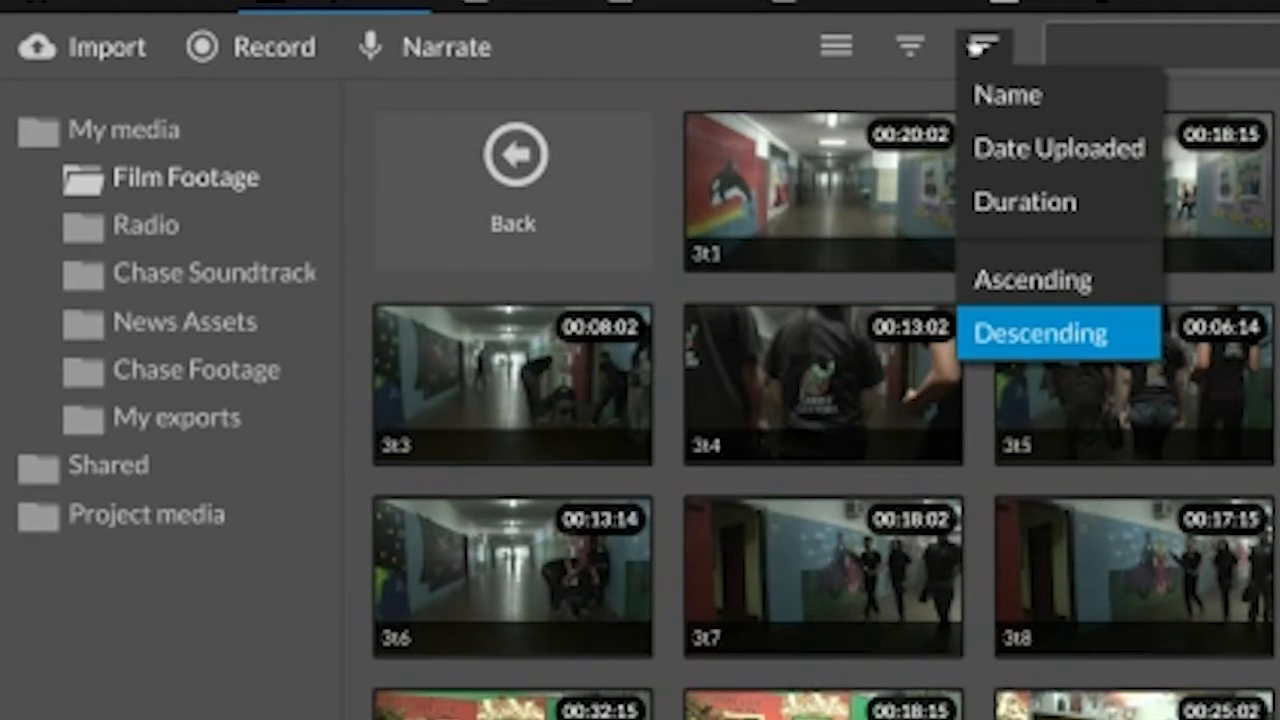
click(985, 92)
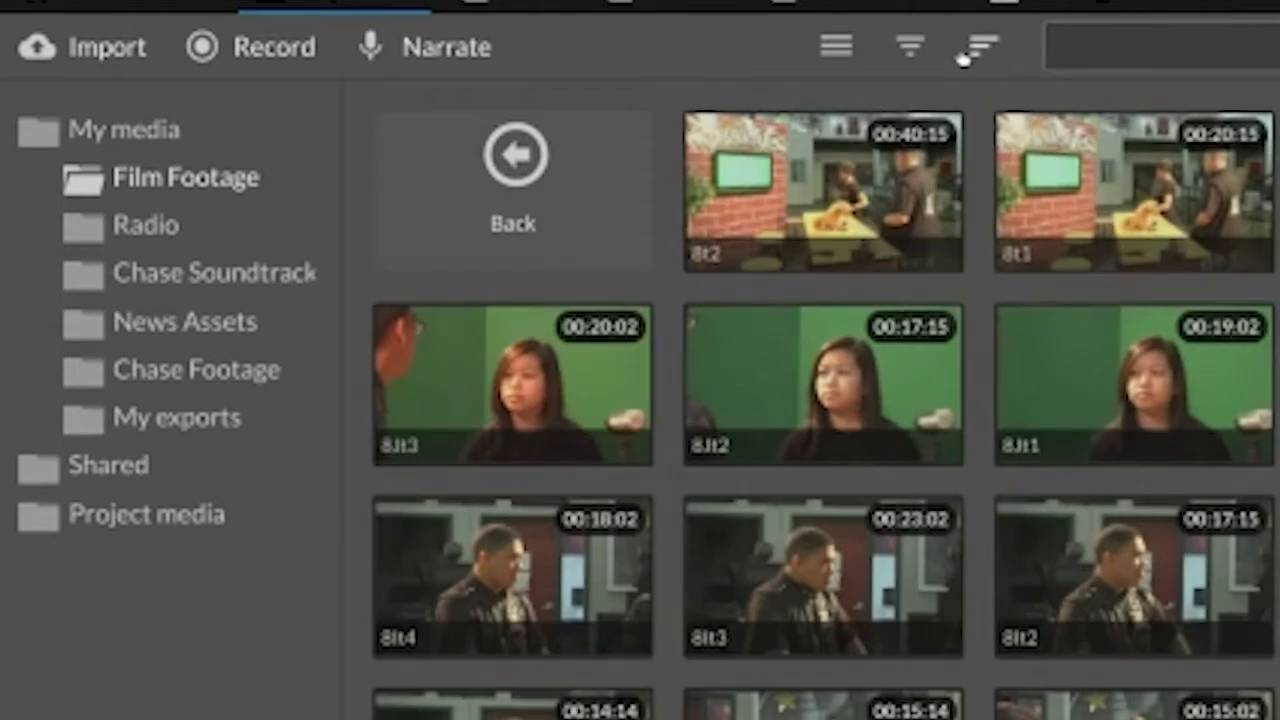
click(975, 45)
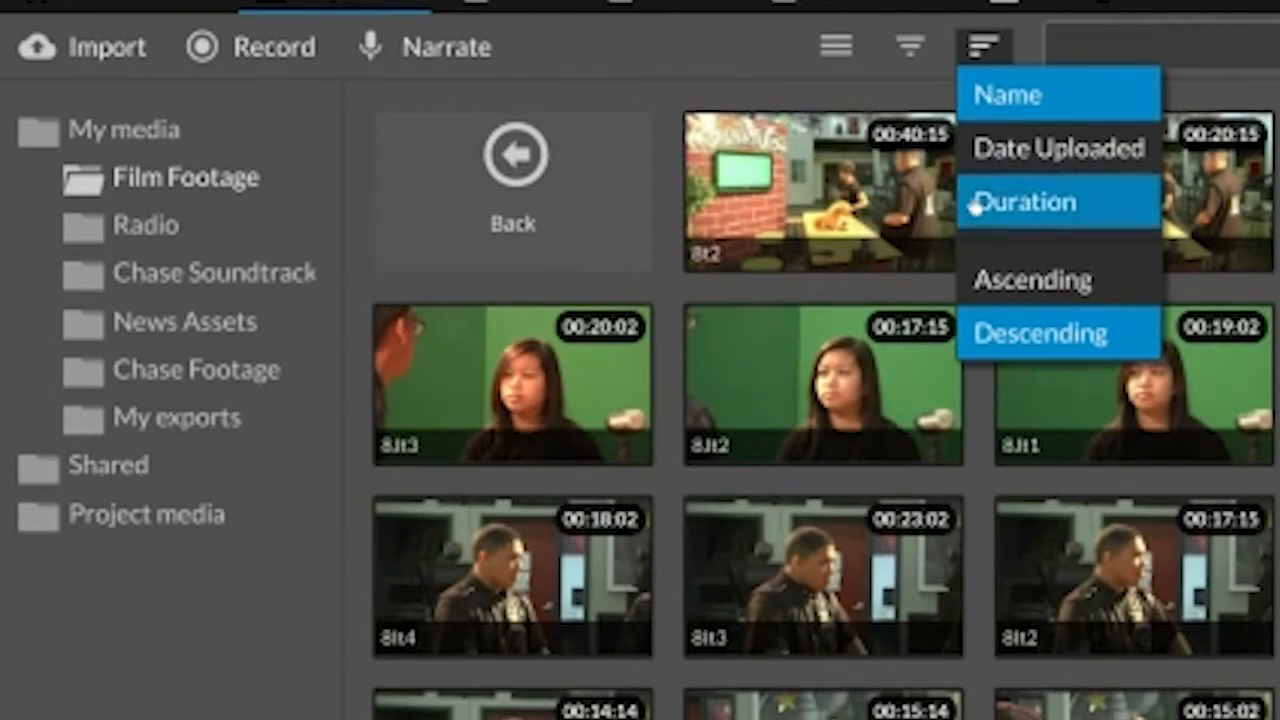
click(990, 280)
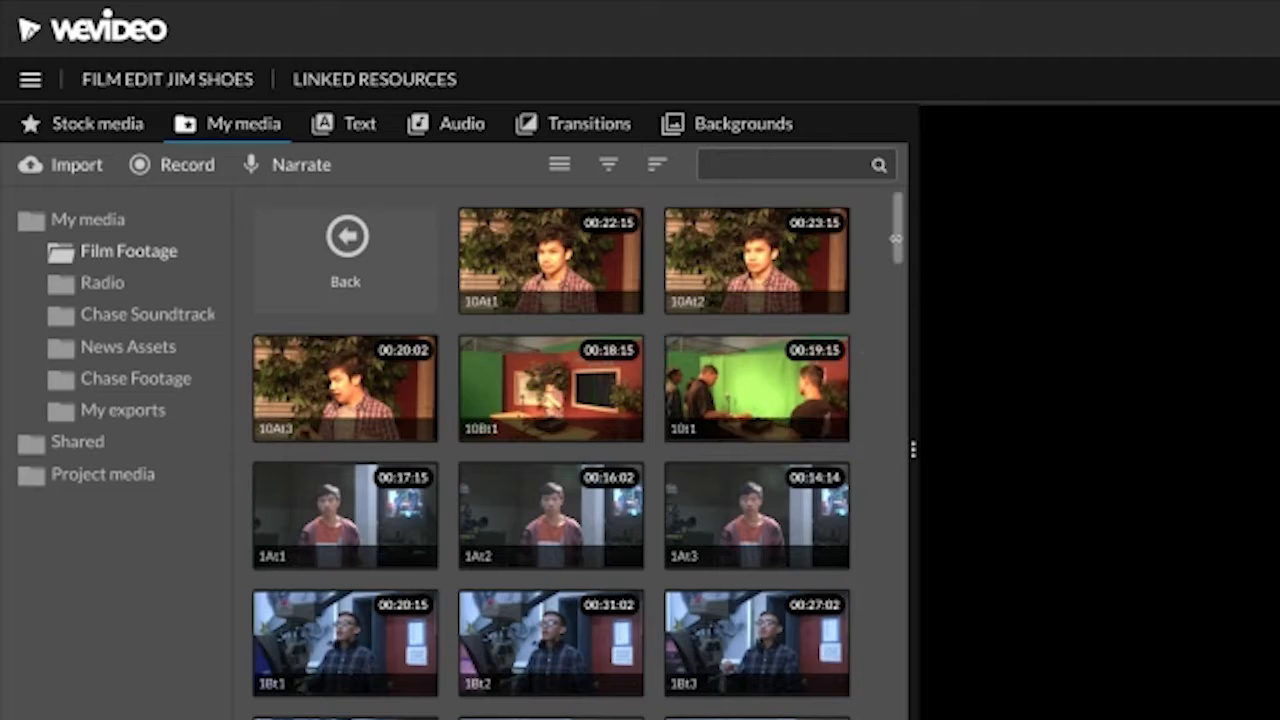
Place clip 1t2 from the Film Footage folder at the start of the Video 1 track.
drag(902, 246, 899, 360)
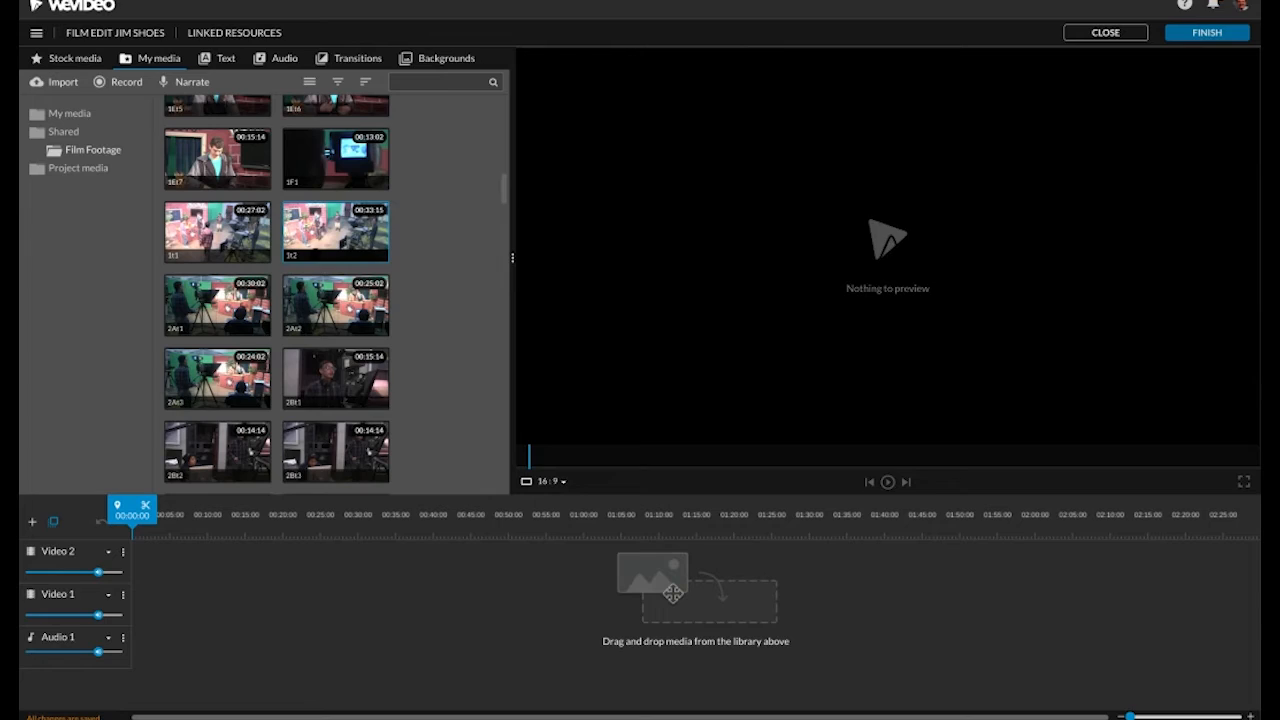
drag(335, 232, 204, 585)
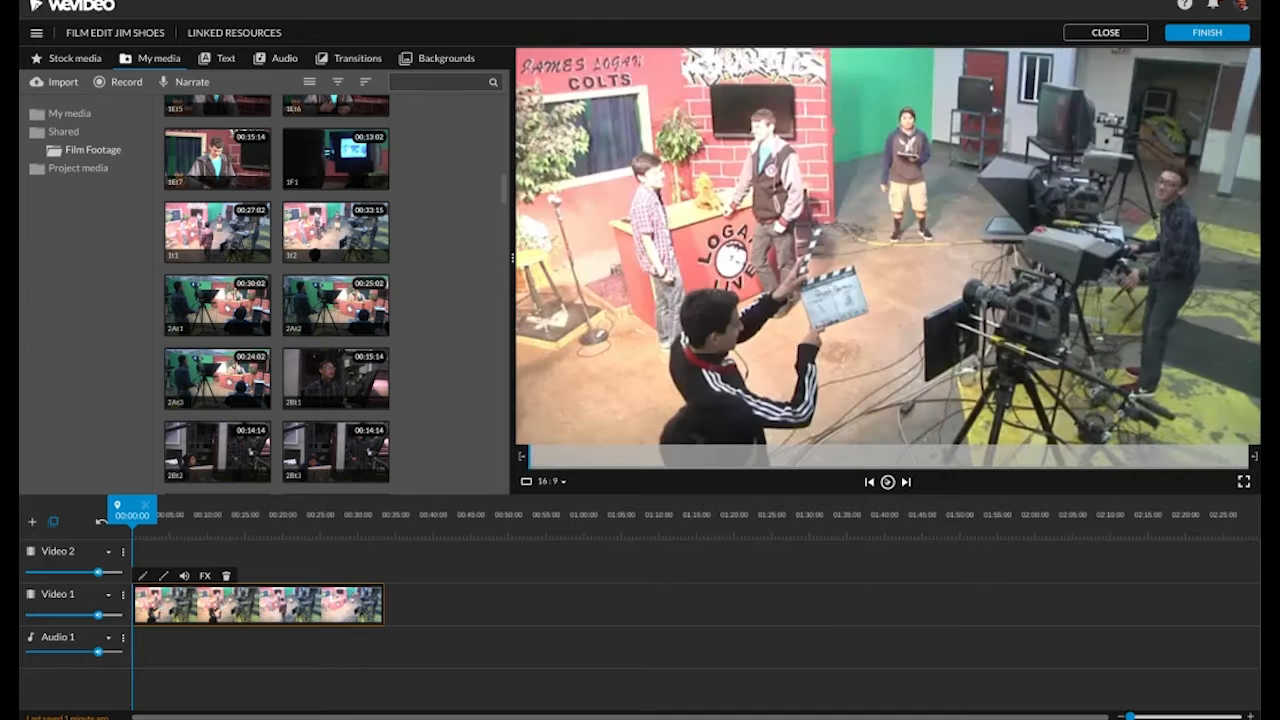
Play the Video 1 clip past the slate and split it at 00:09:12.
click(887, 481)
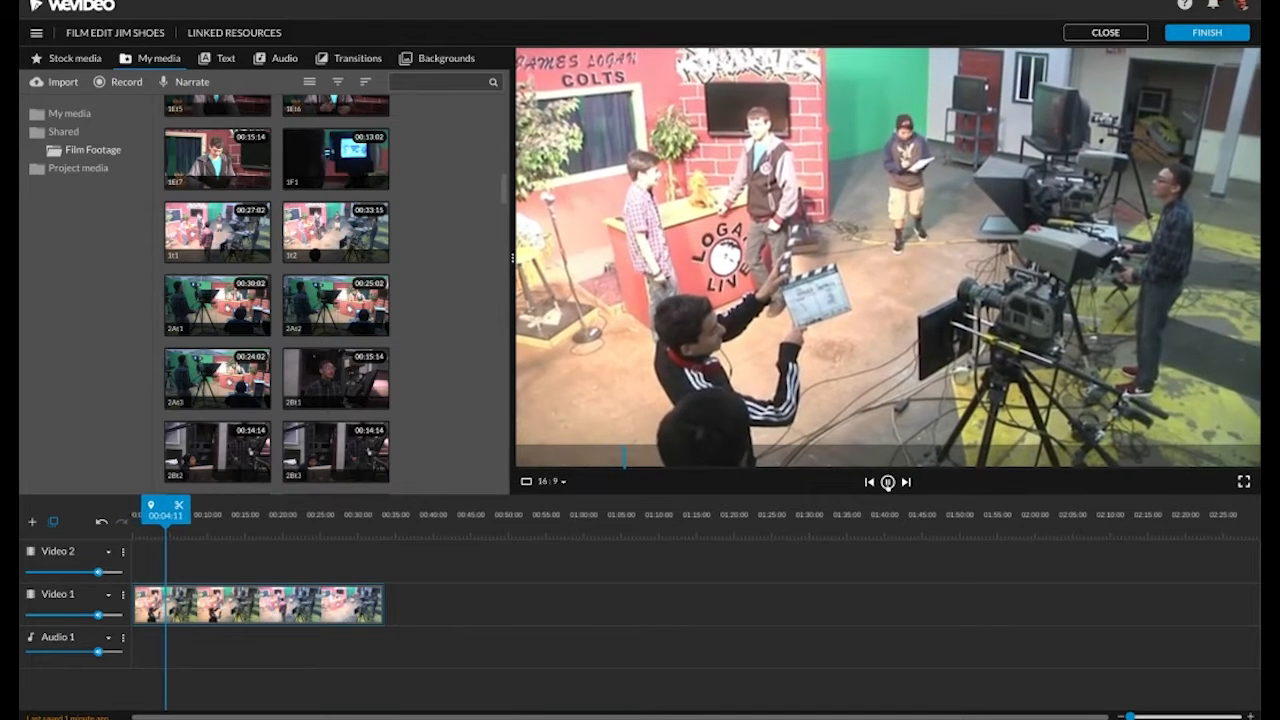
click(887, 482)
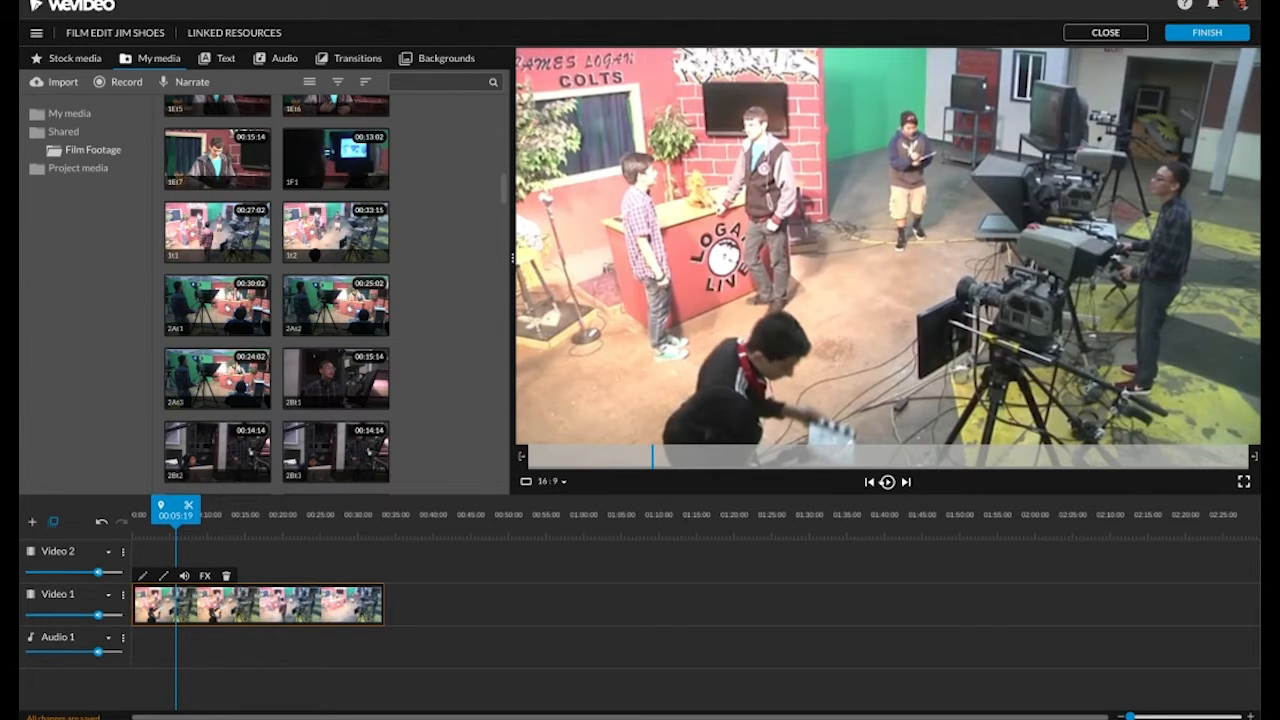
click(886, 481)
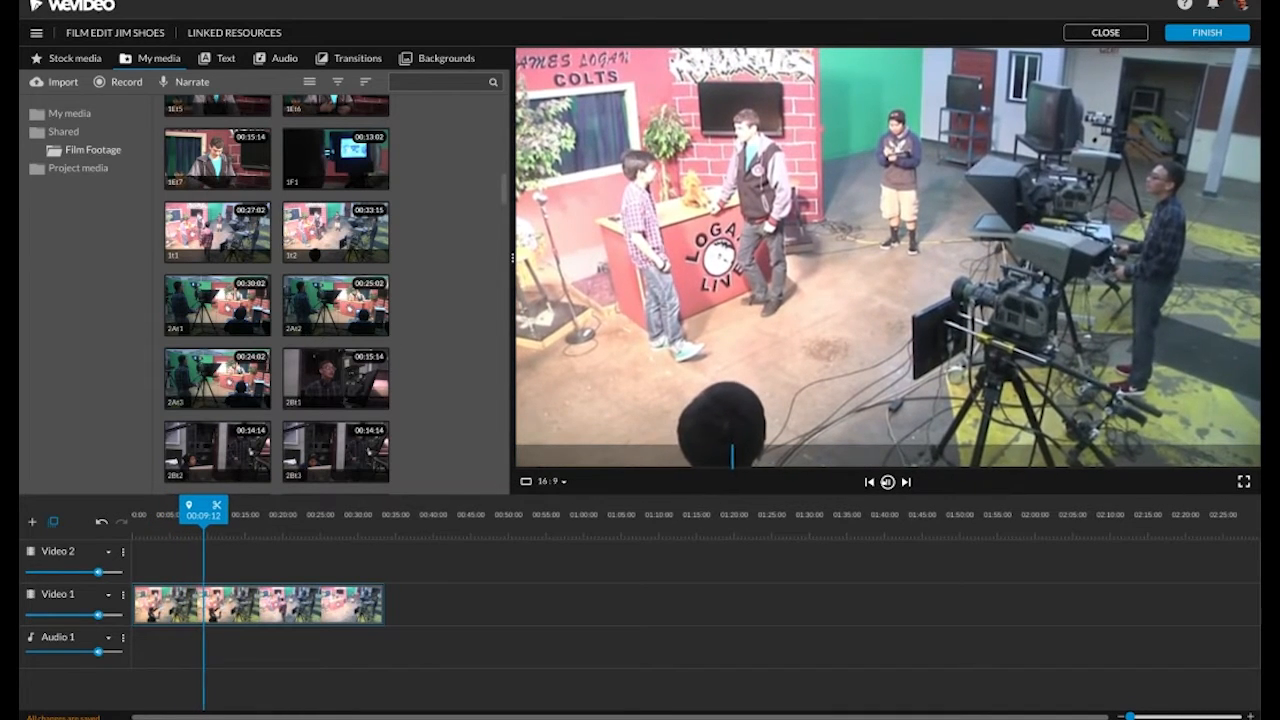
click(886, 482)
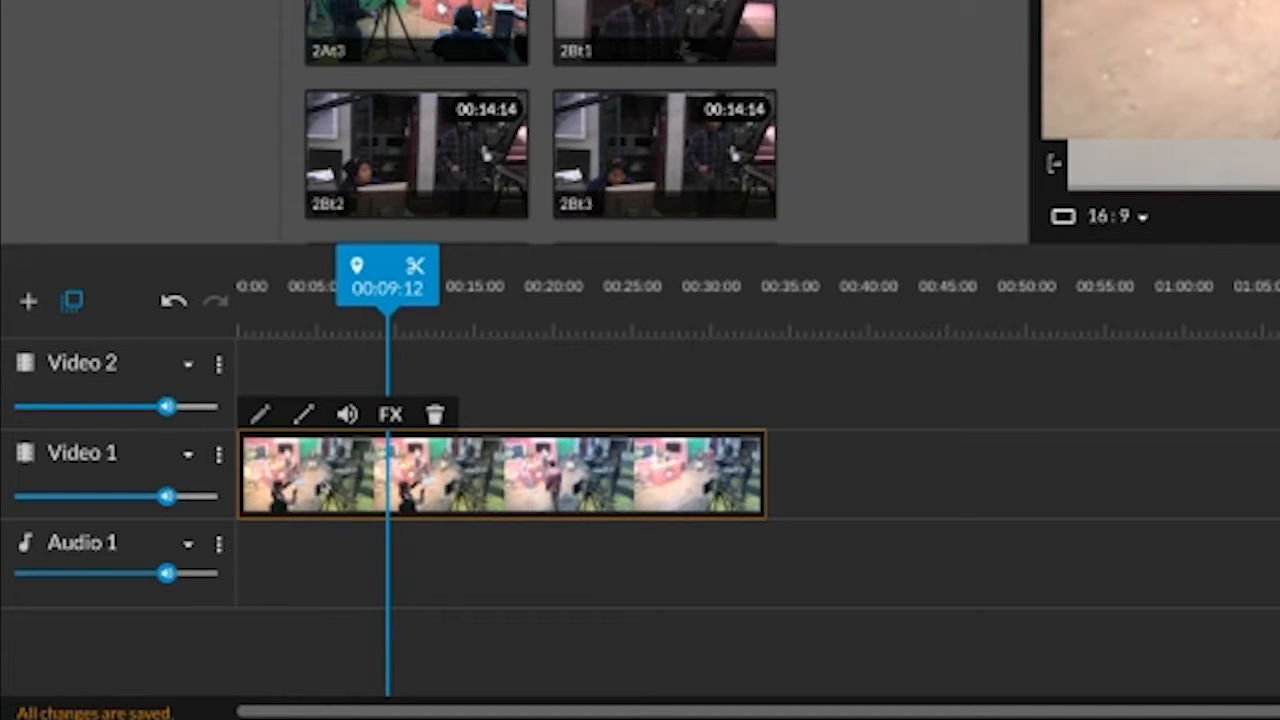
key(s)
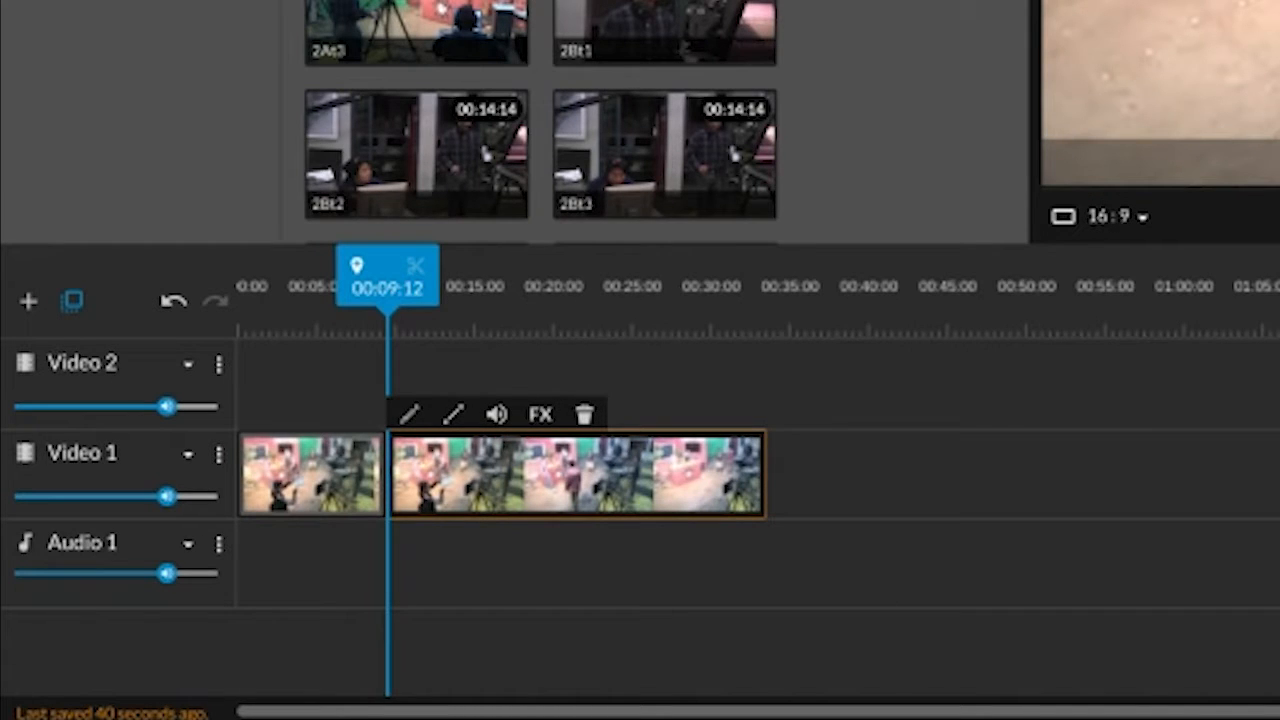
Delete the slate portion before the split and move the remaining clip to the start of the Video 1 track.
click(303, 478)
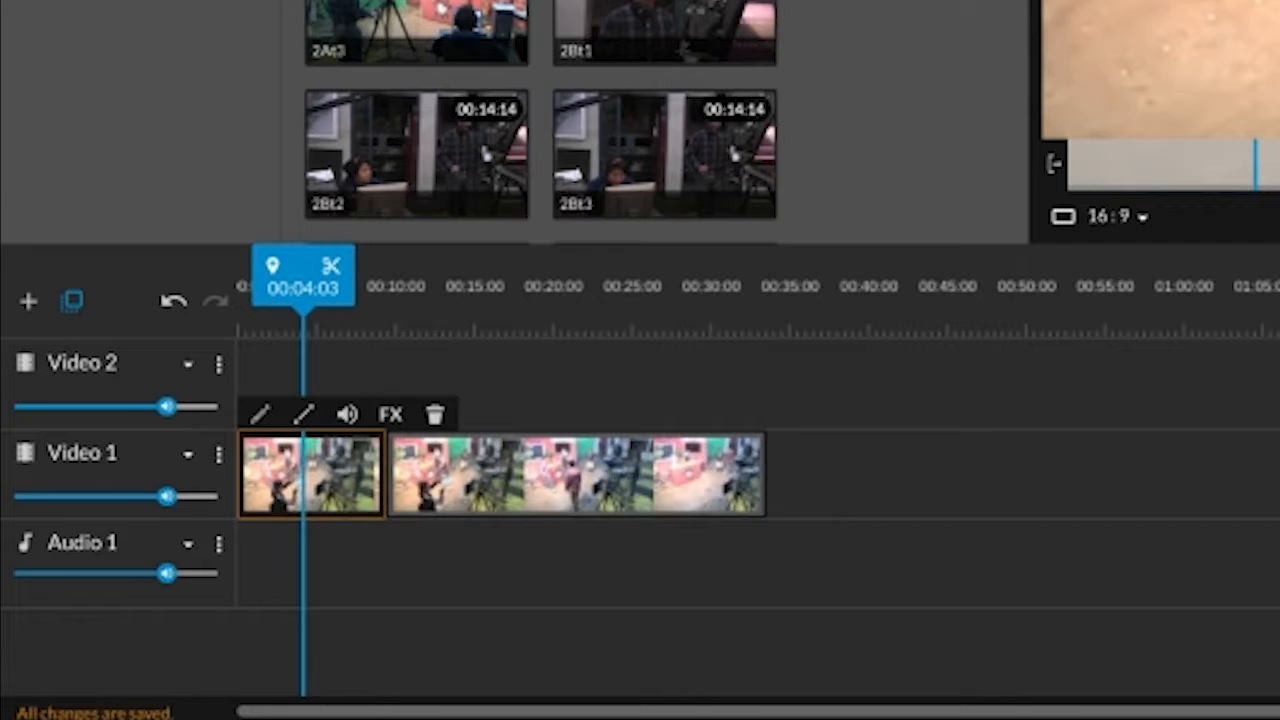
key(Delete)
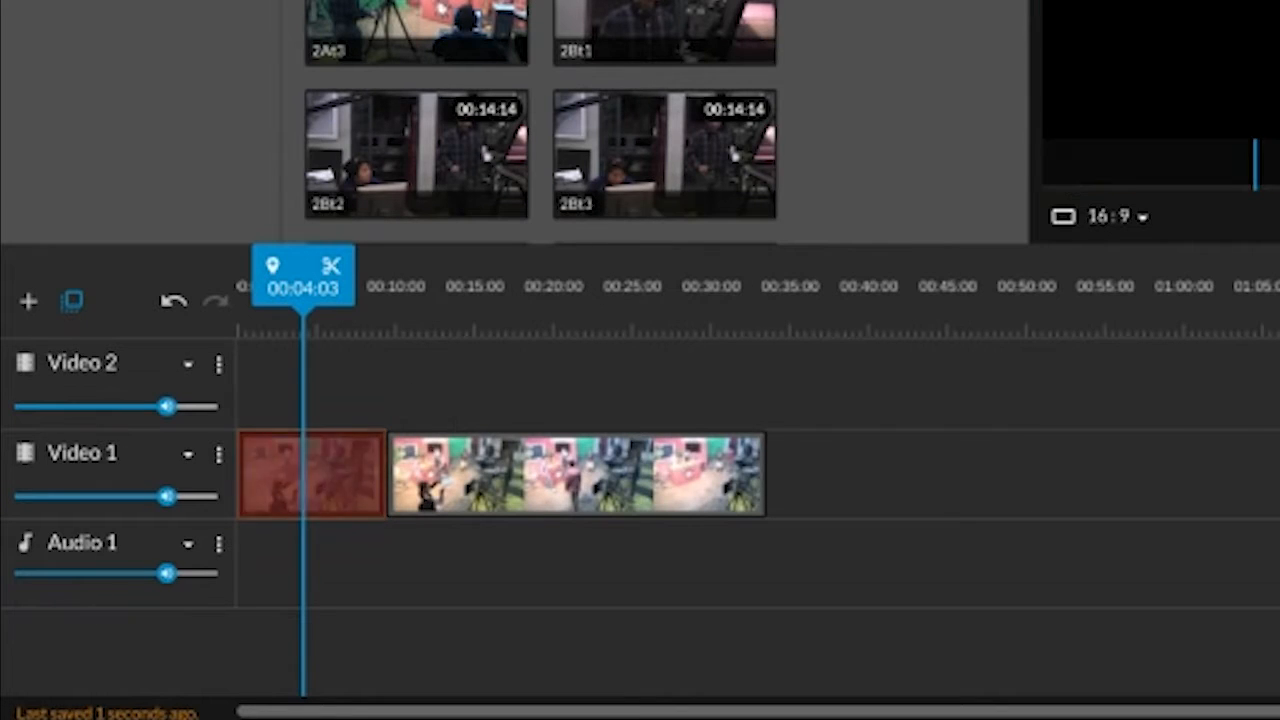
click(412, 465)
drag(412, 465, 256, 467)
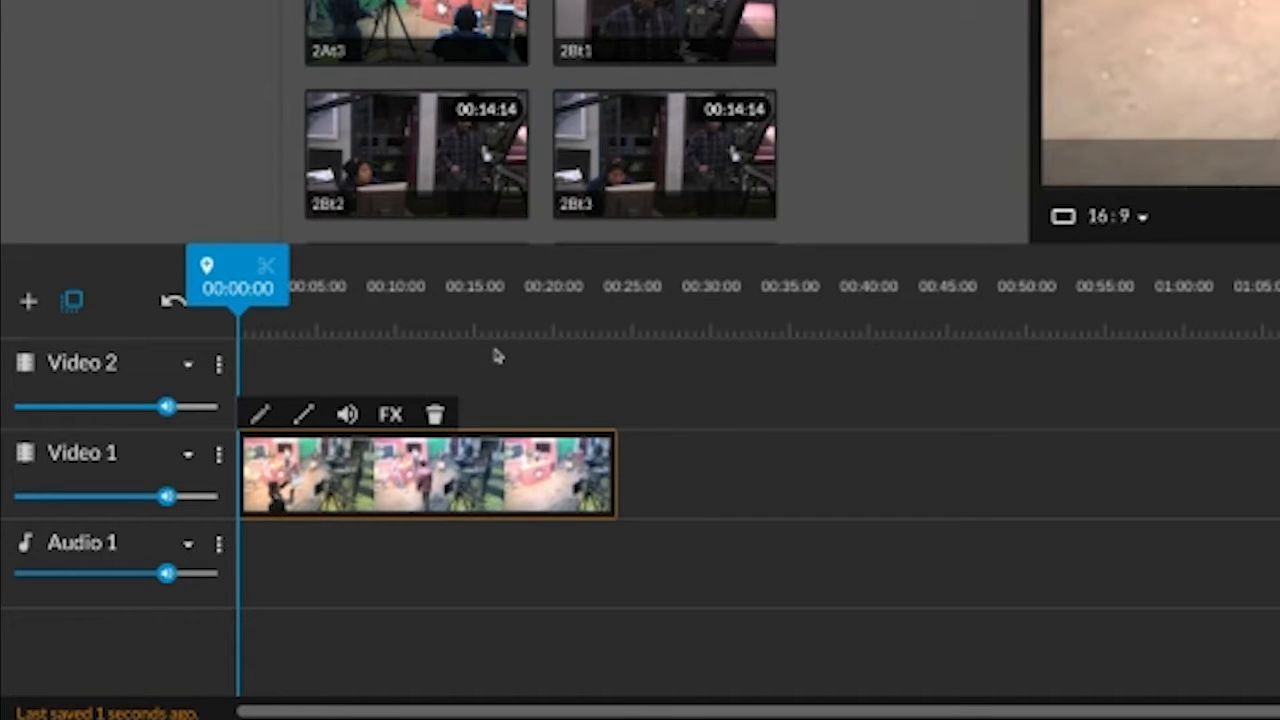
Play the clip to find its end point and trim its end back to about 00:19:23.
key(space)
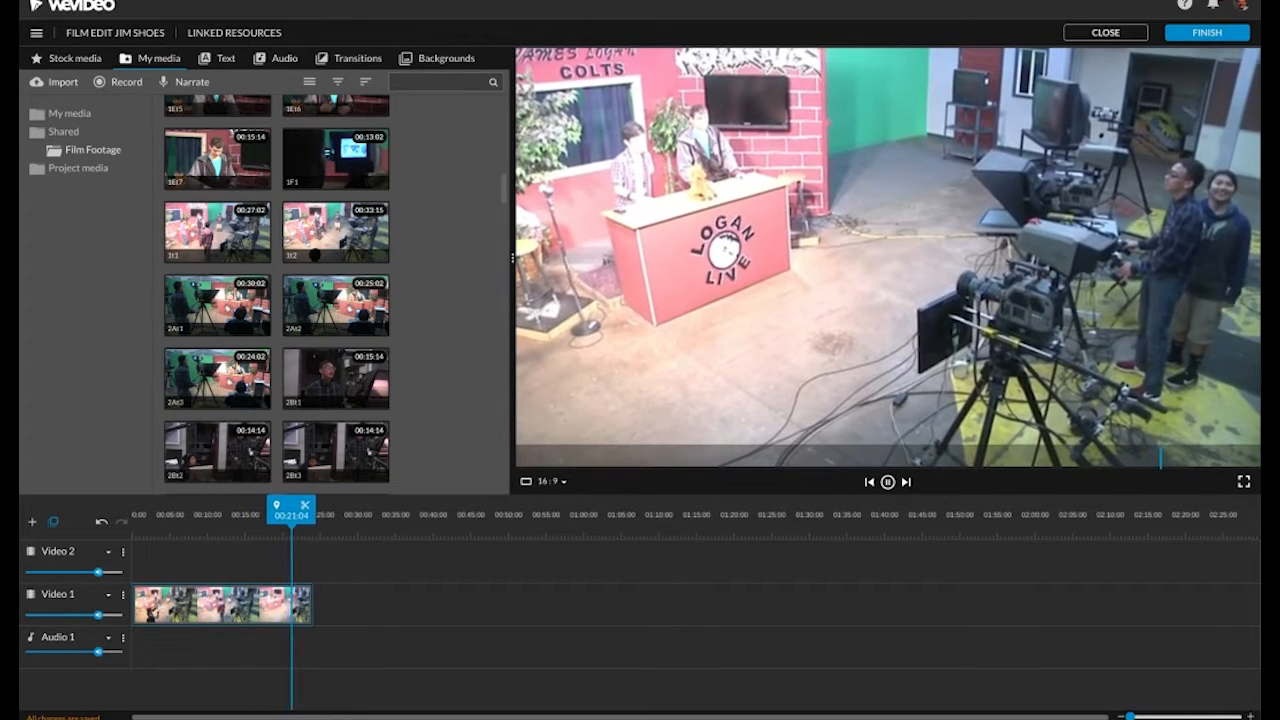
key(space)
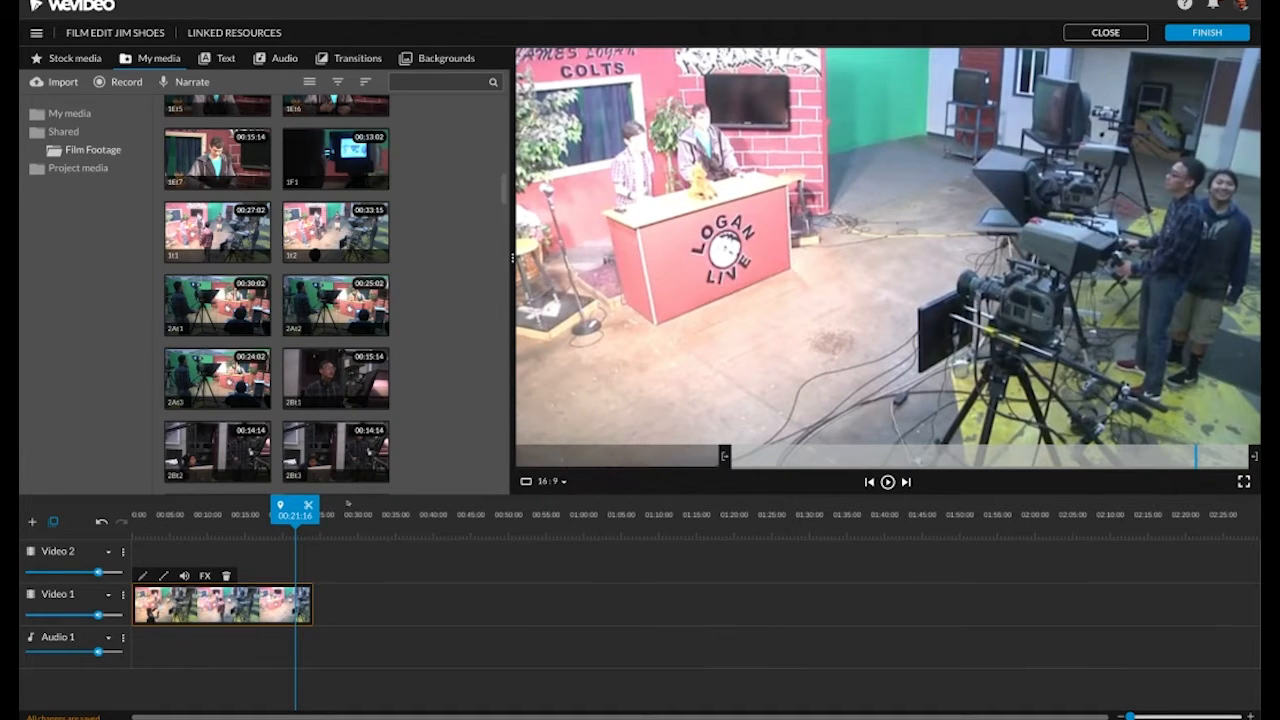
drag(295, 510, 283, 510)
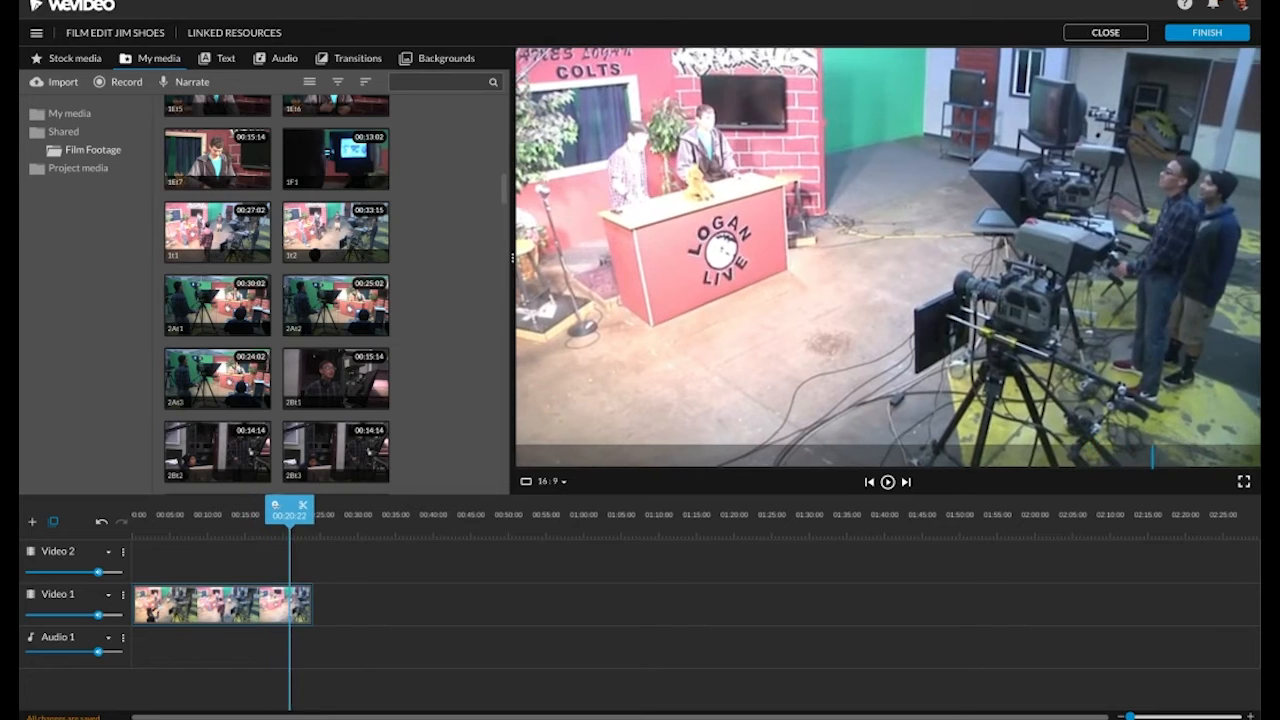
click(284, 605)
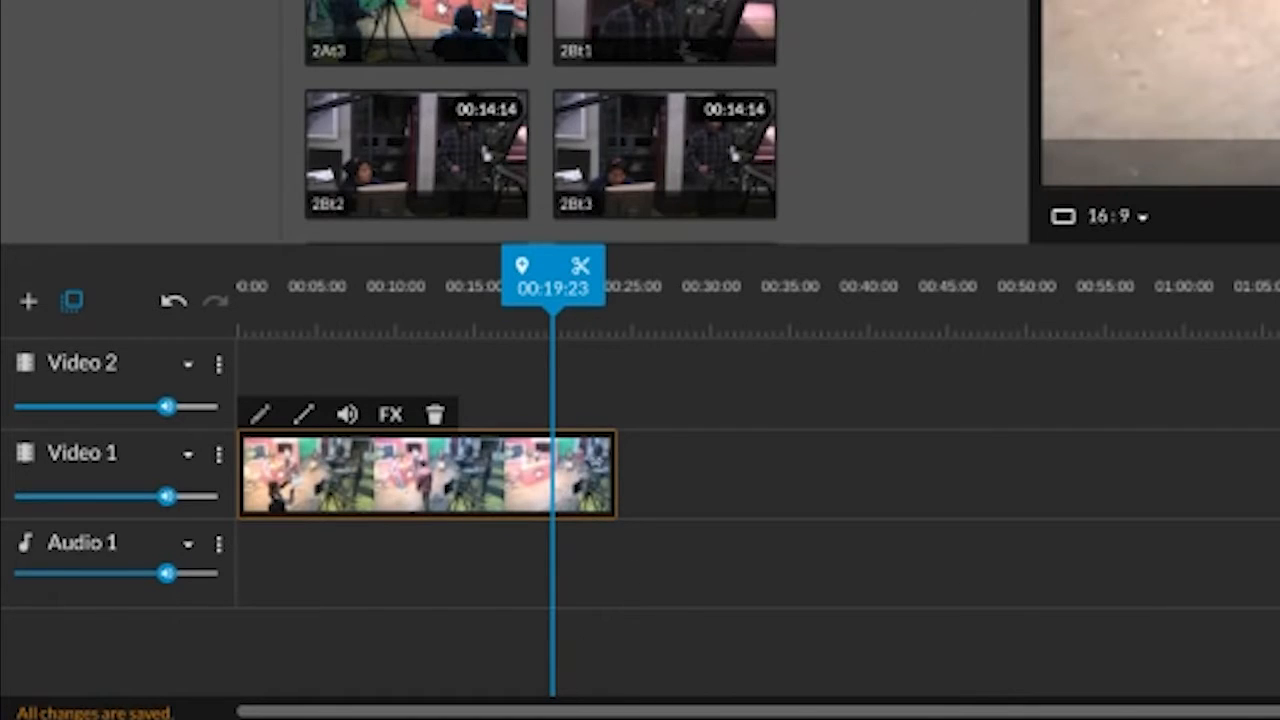
drag(614, 475, 566, 475)
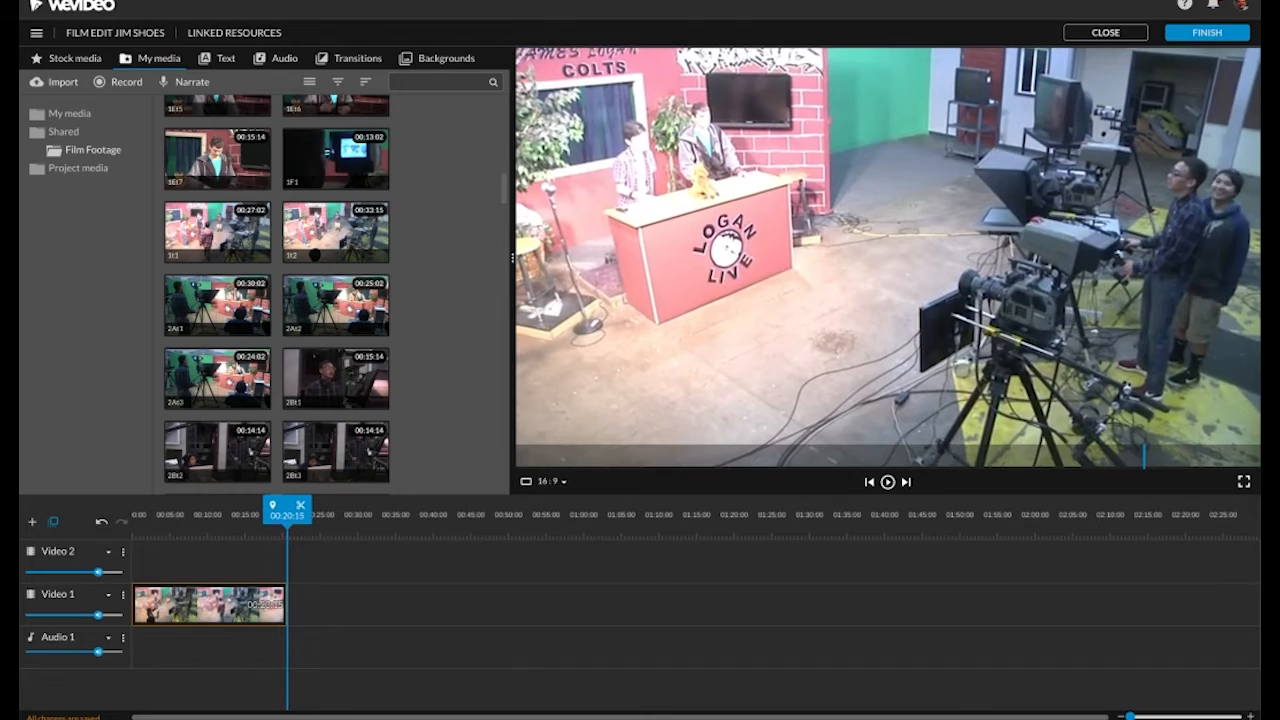
drag(283, 605, 279, 605)
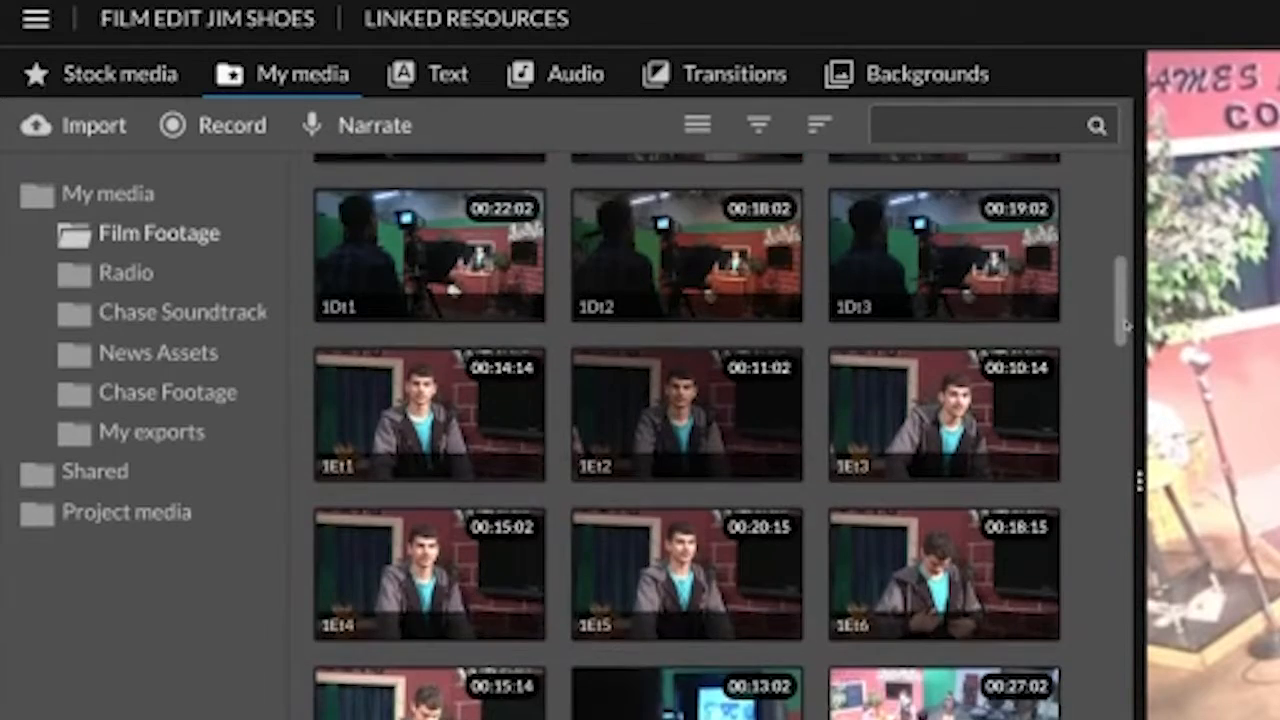
Open clip 1At3 from the Film Footage folder in the preview and play it past the slate.
scroll(548, 152, up, 5)
scroll(686, 430, up, 3)
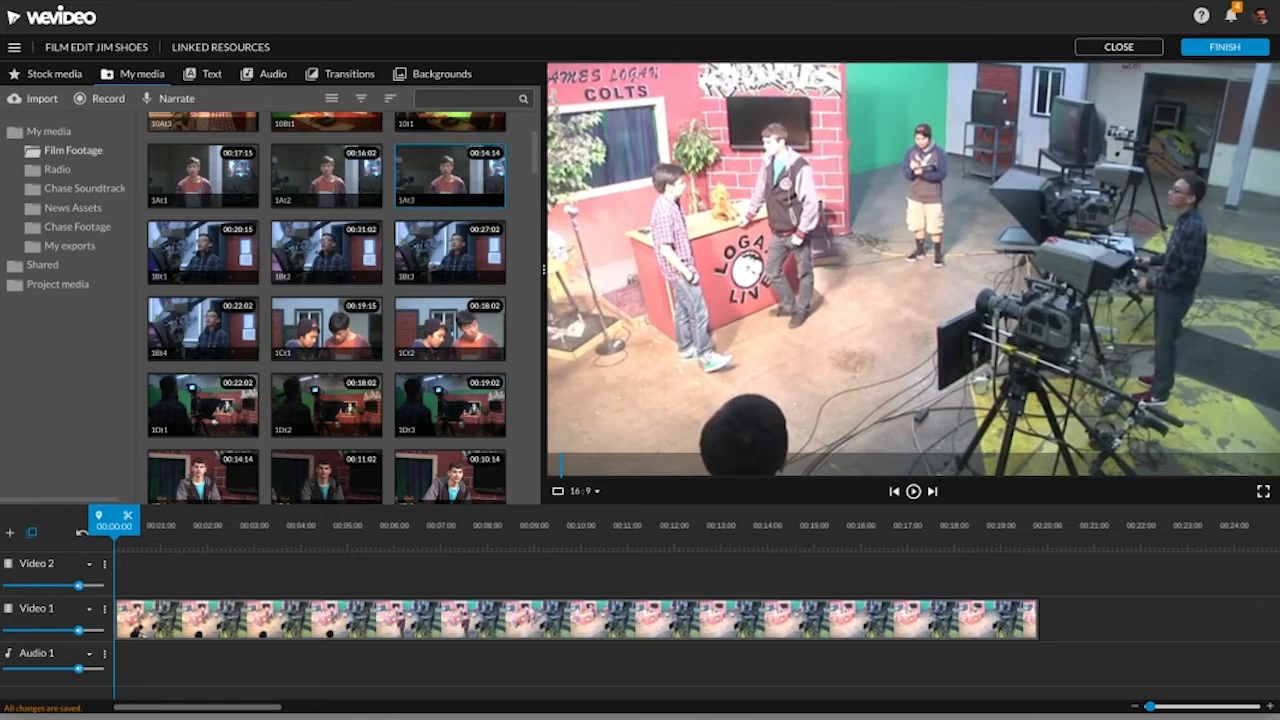
click(410, 167)
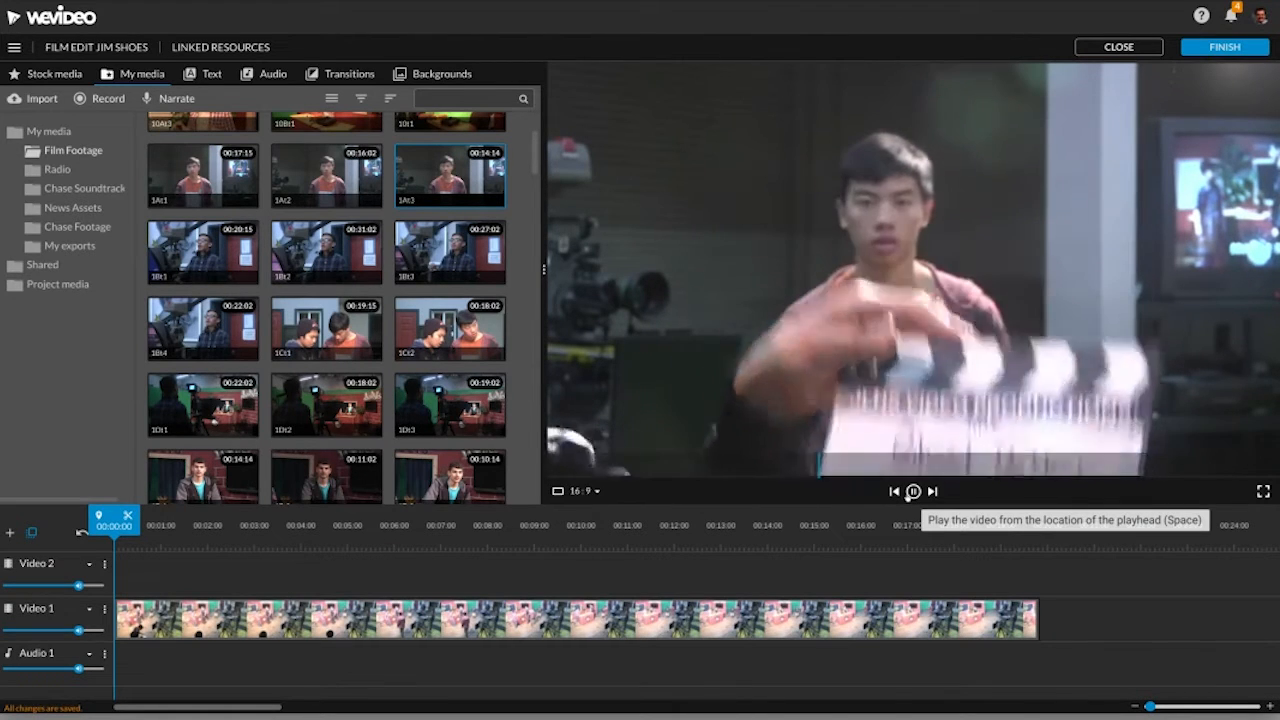
click(910, 492)
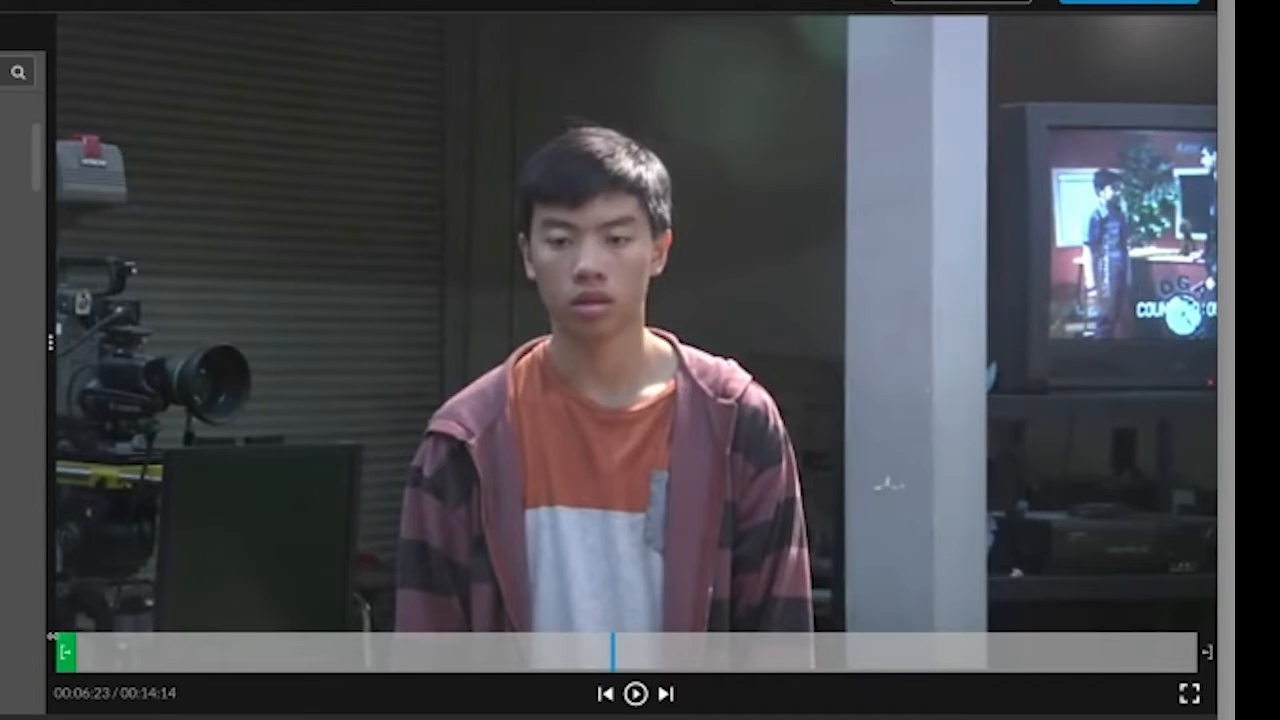
Set the in point of clip 1At3 after the slate and its out point to keep about four seconds.
drag(553, 463, 819, 243)
drag(486, 300, 649, 372)
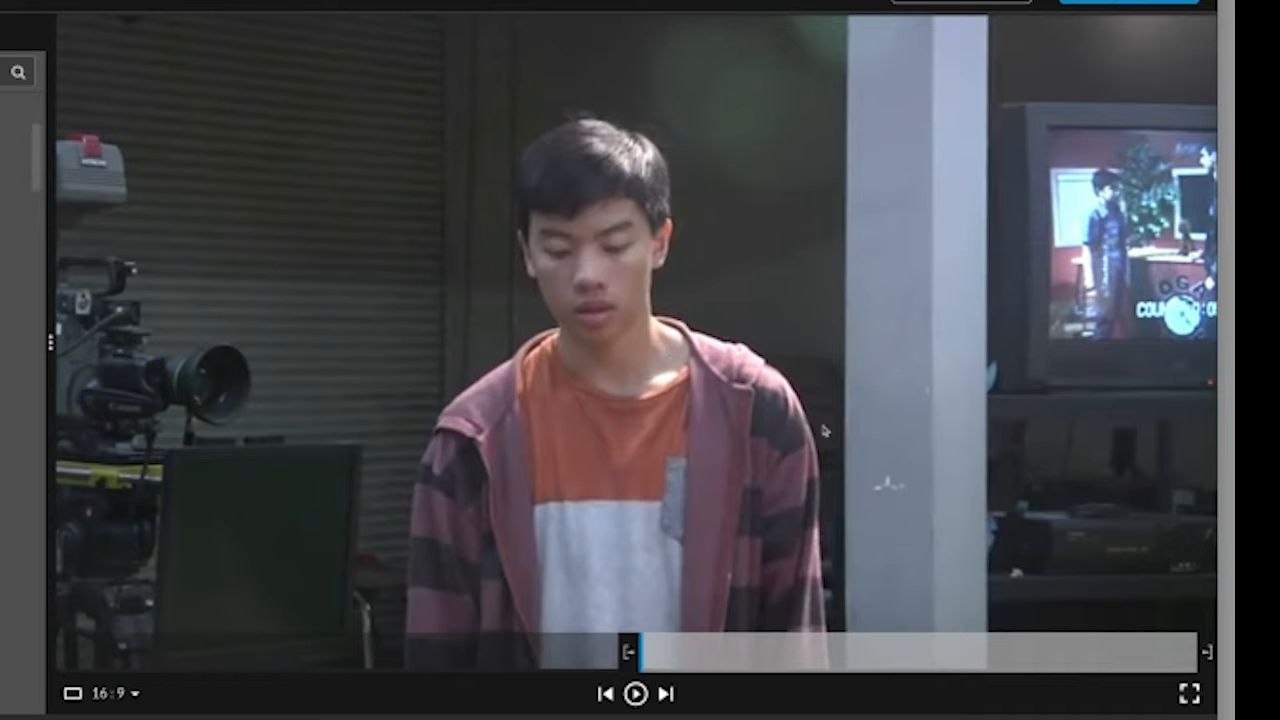
drag(1207, 651, 918, 605)
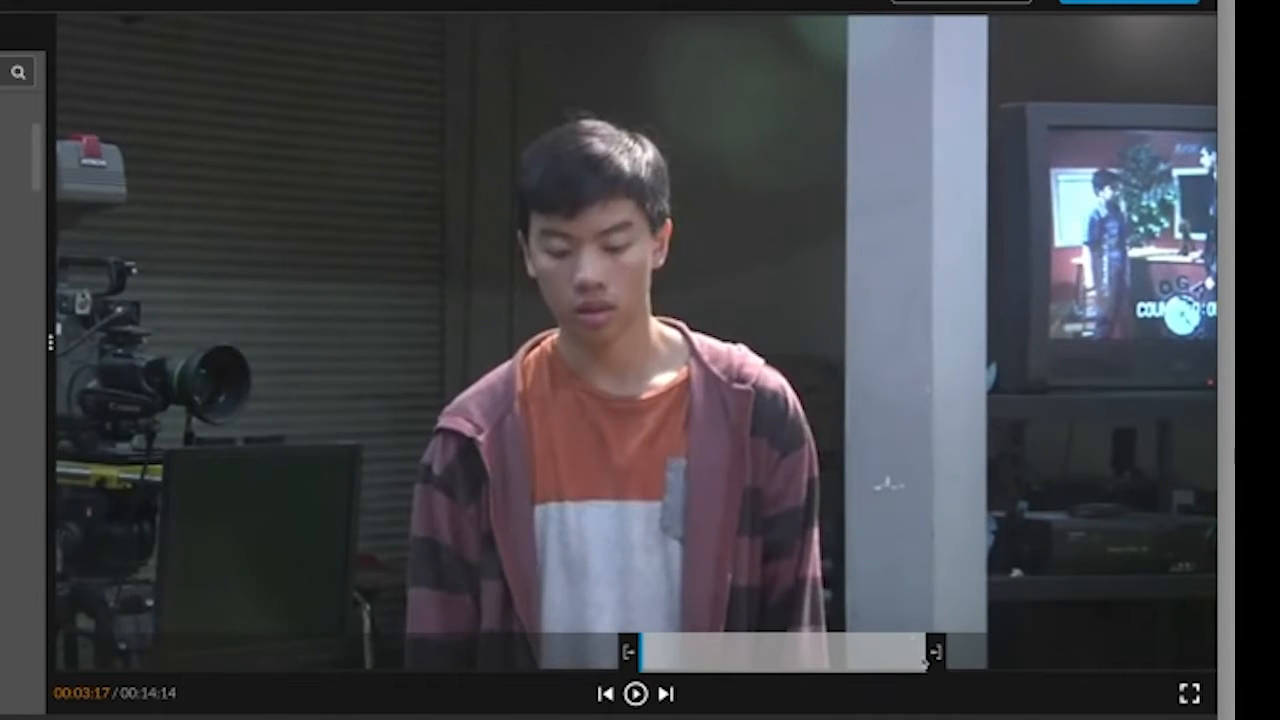
drag(934, 651, 969, 651)
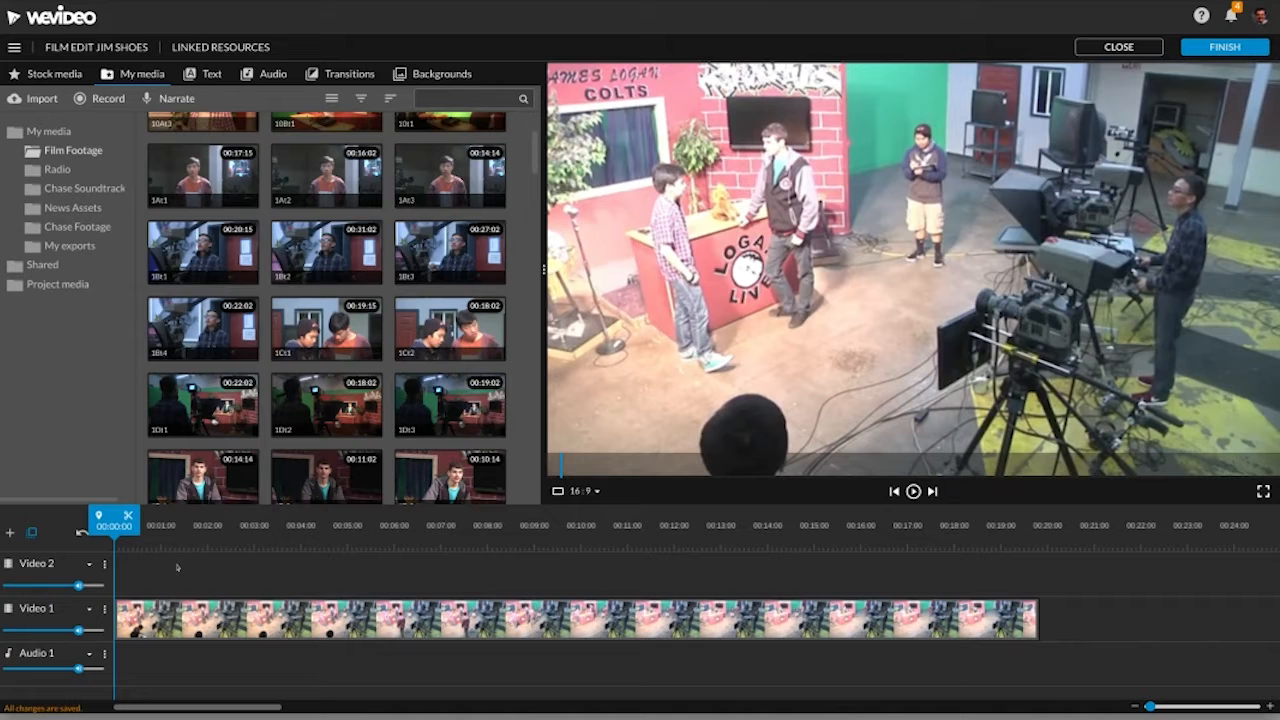
Play the opening of the Video 1 clip, step the playhead back to 00:01:10 and split the clip there.
key(space)
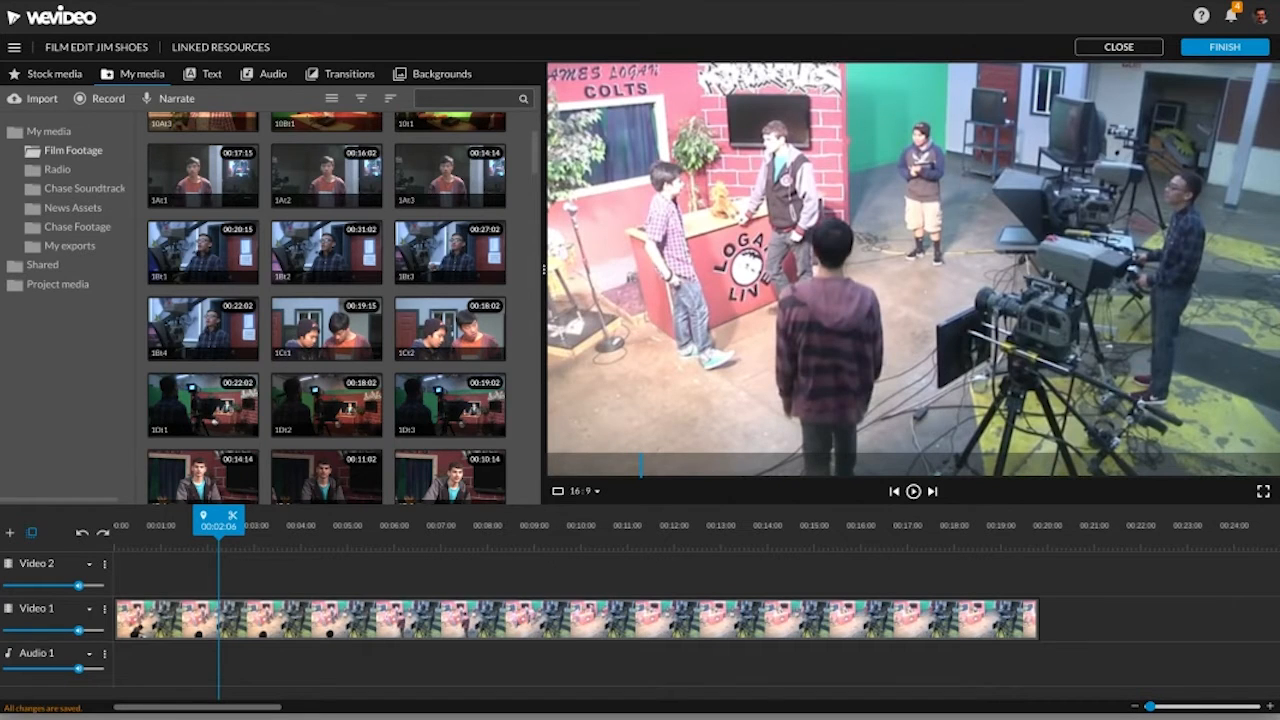
key(Left)
key(Left)
key(Left)
key(Left)
key(Left)
key(Left)
key(Left)
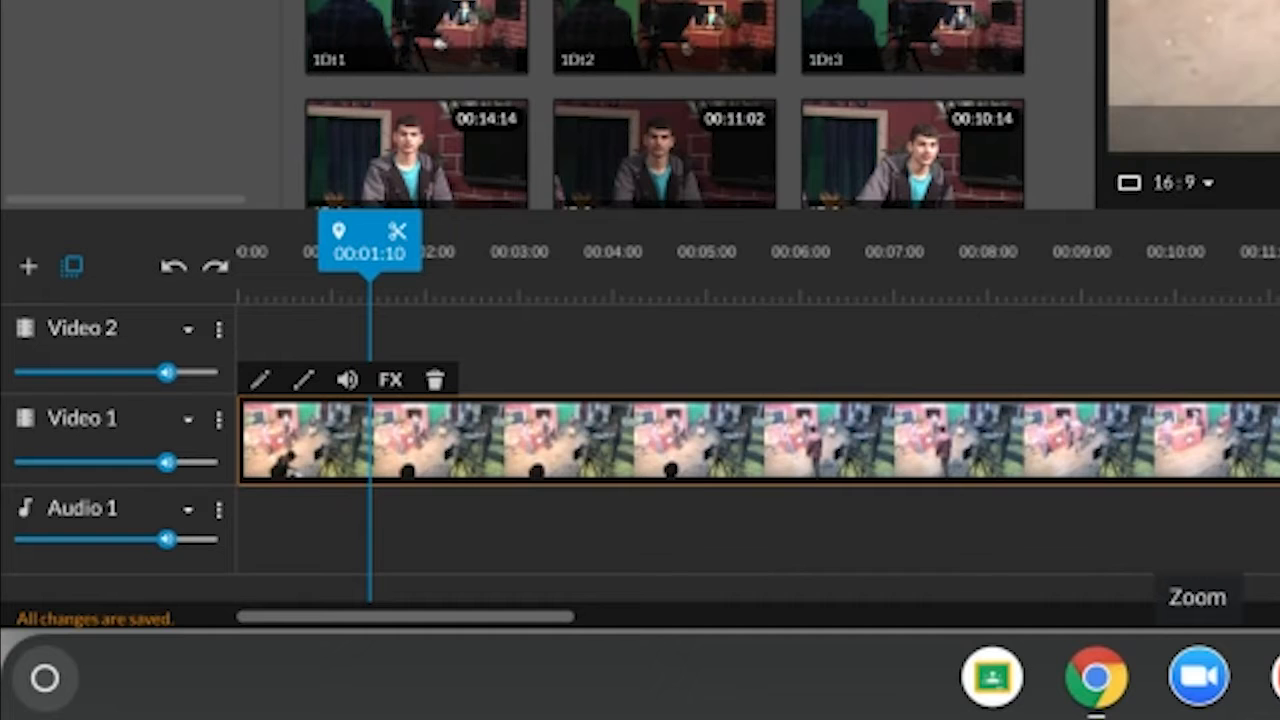
key(s)
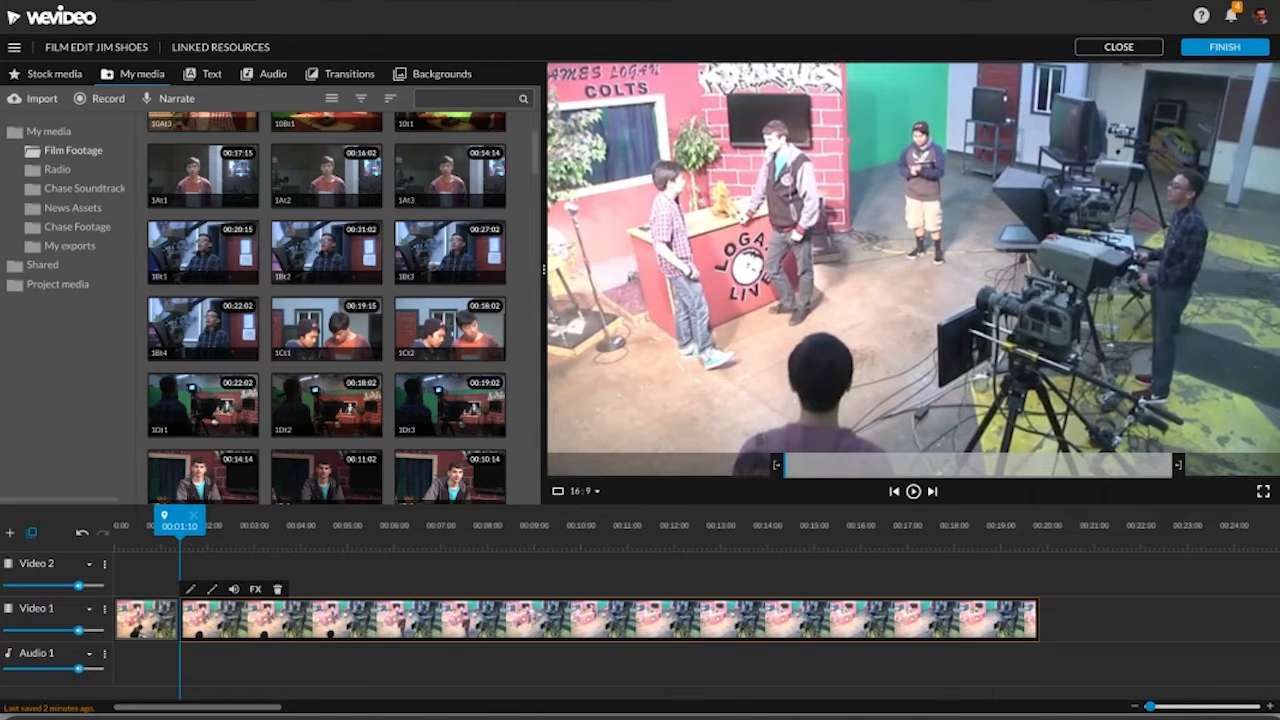
Play on from the first split, split the Video 1 clip again at 00:04:01, and review the footage that follows.
key(space)
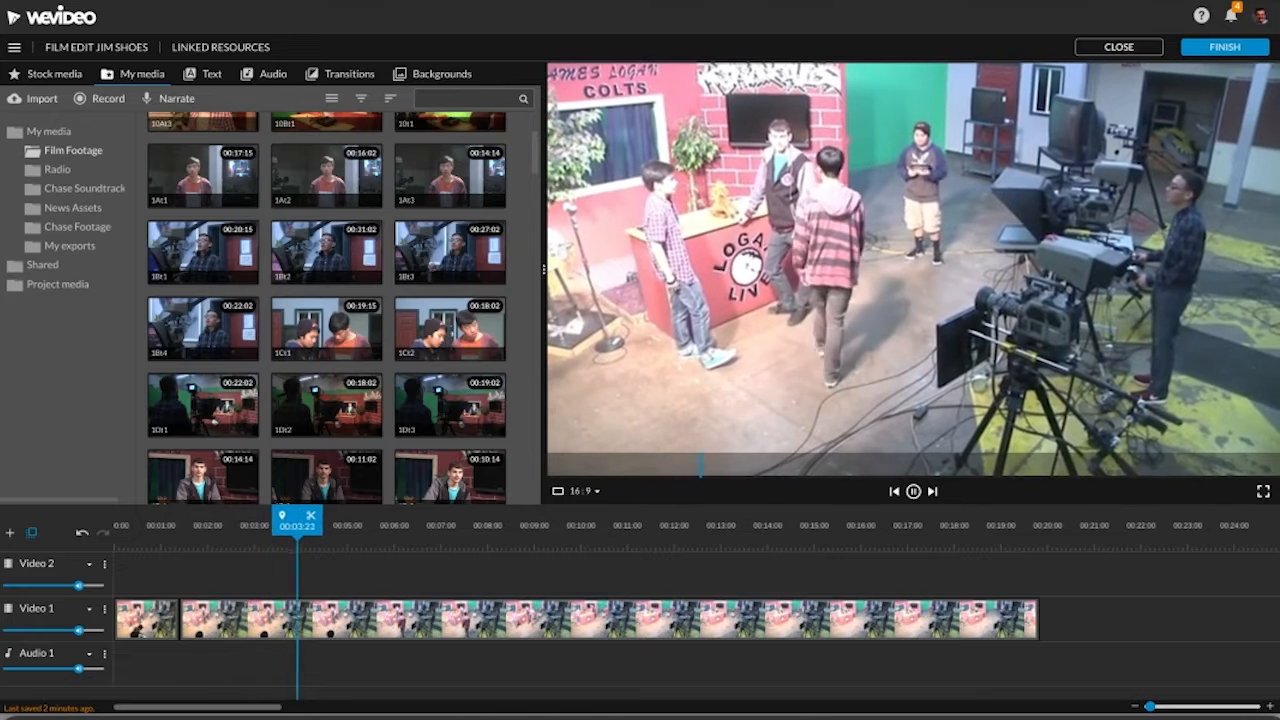
key(space)
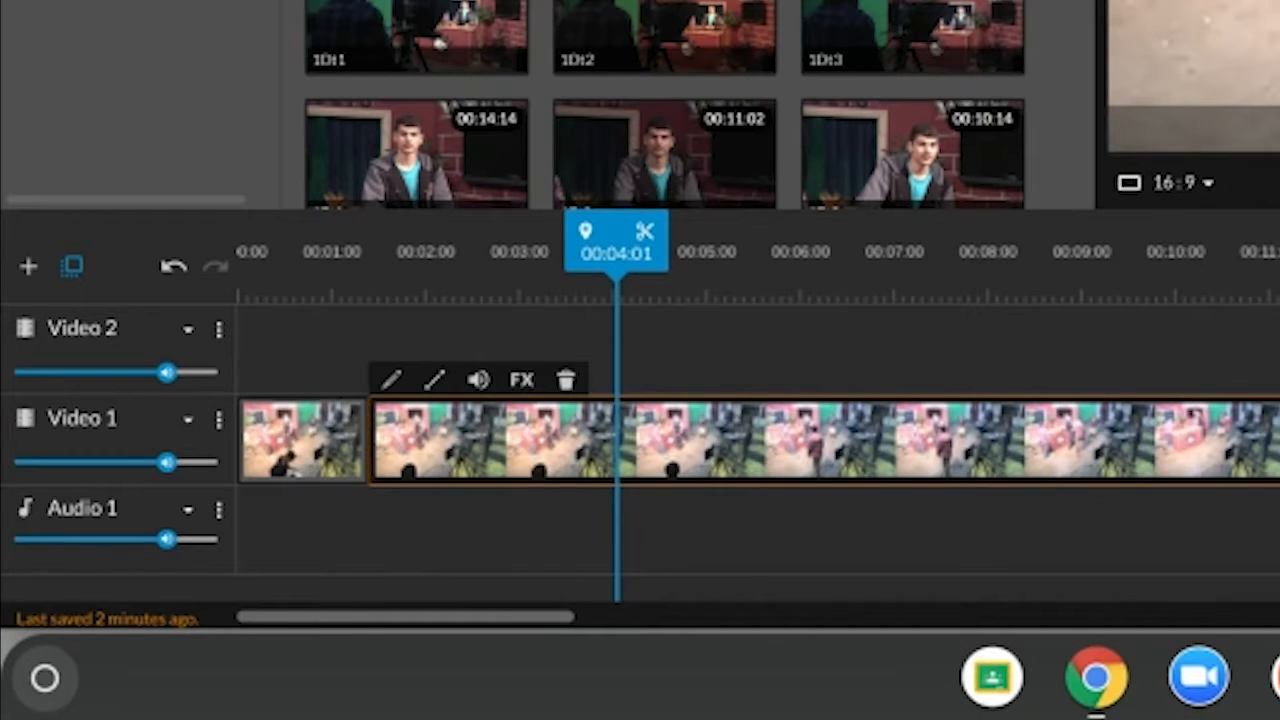
key(s)
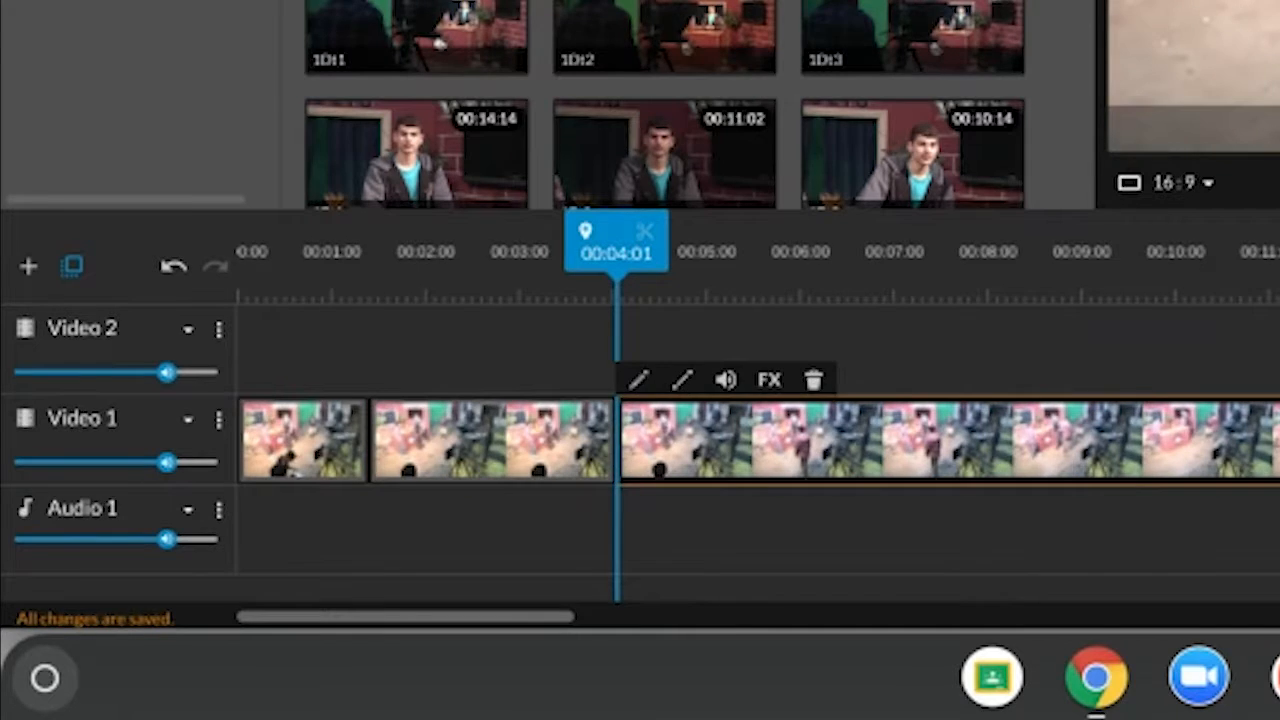
key(space)
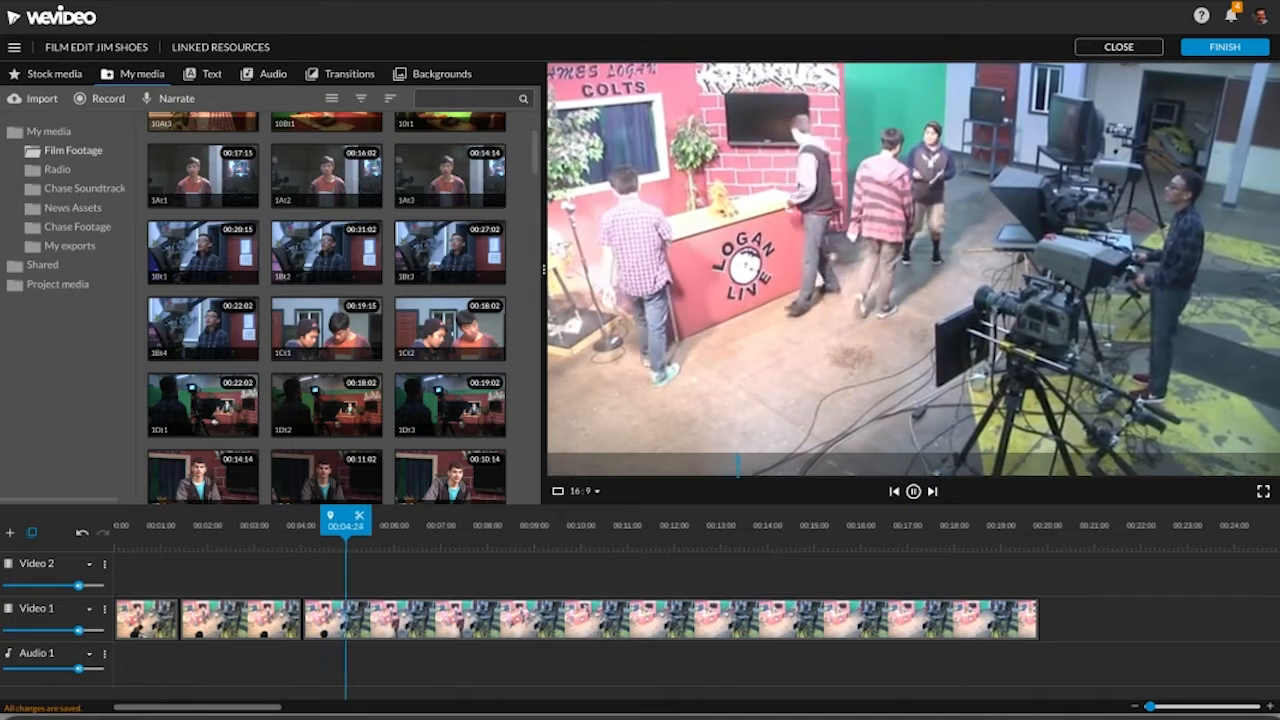
key(space)
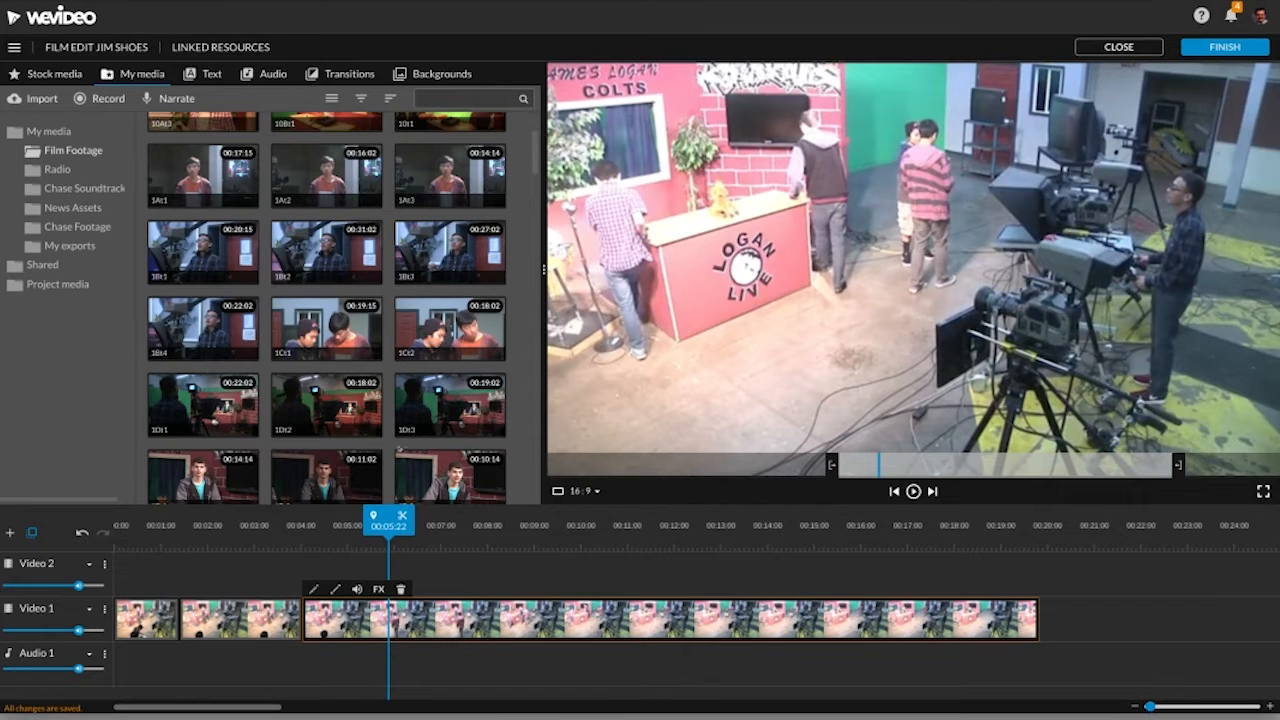
Place the trimmed clip 1At3 on the Video 2 track, starting at the first split at 00:01:10.
click(241, 538)
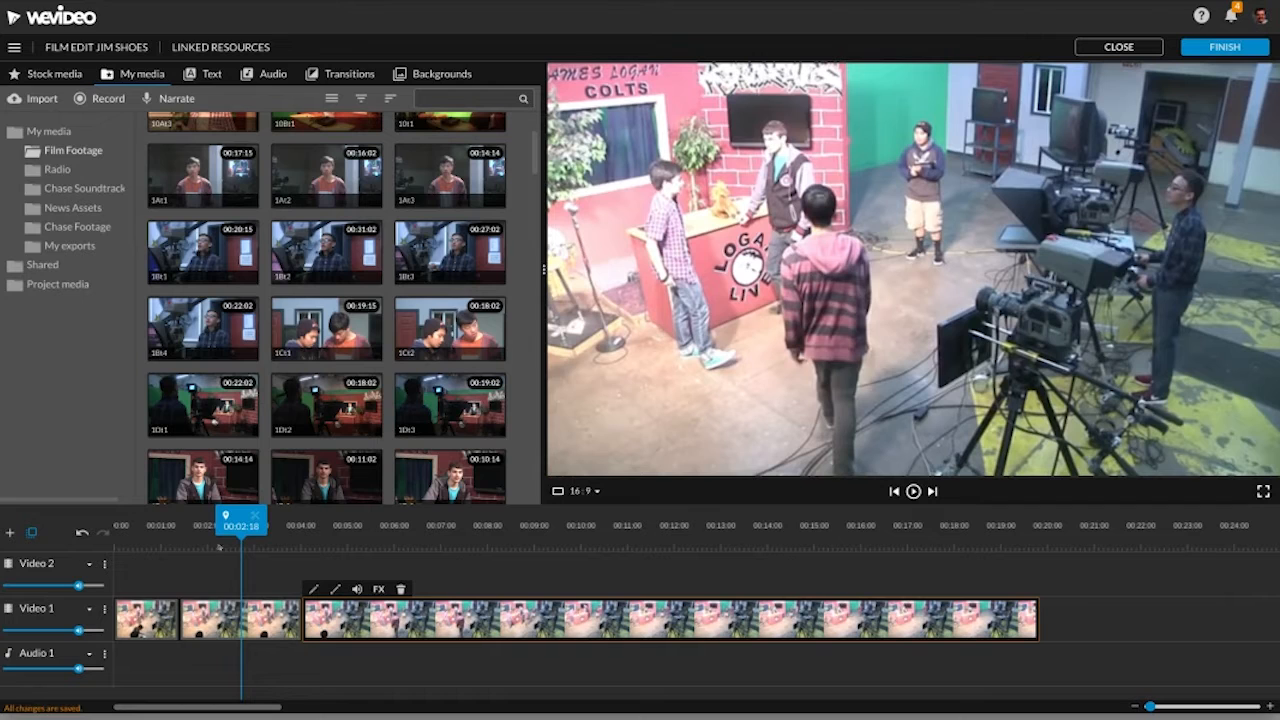
click(180, 526)
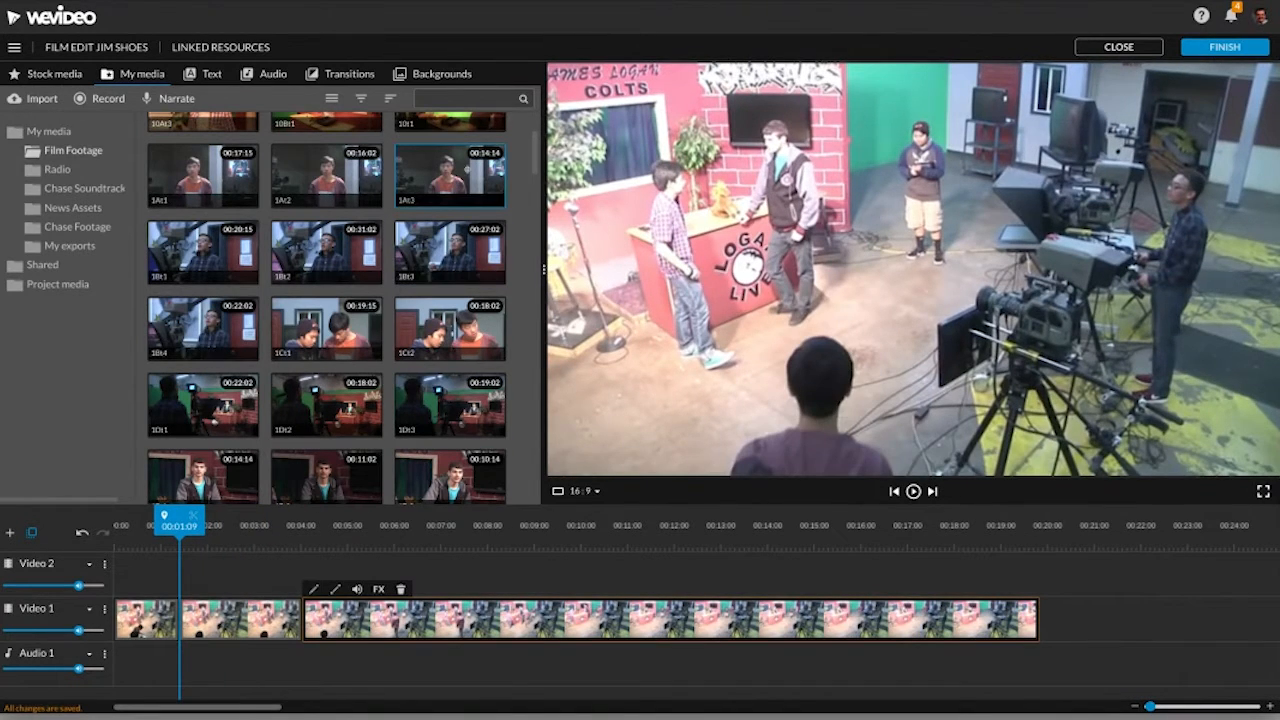
click(467, 170)
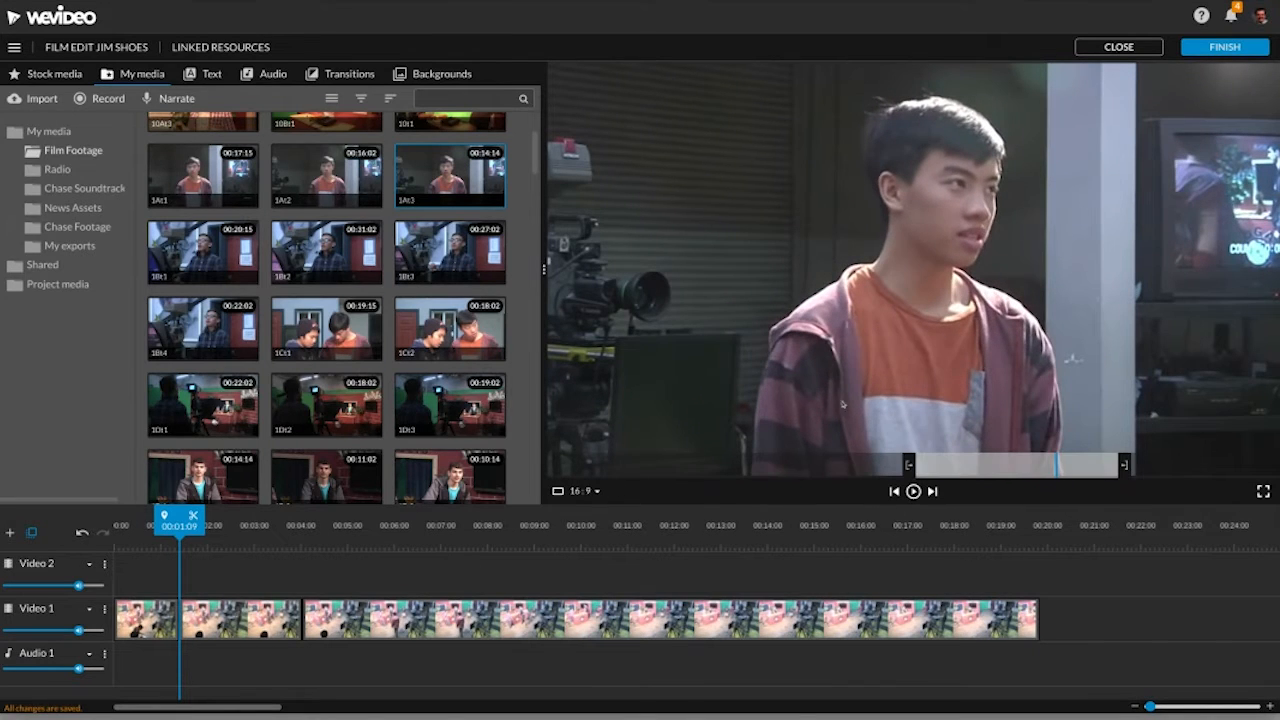
drag(415, 175, 195, 570)
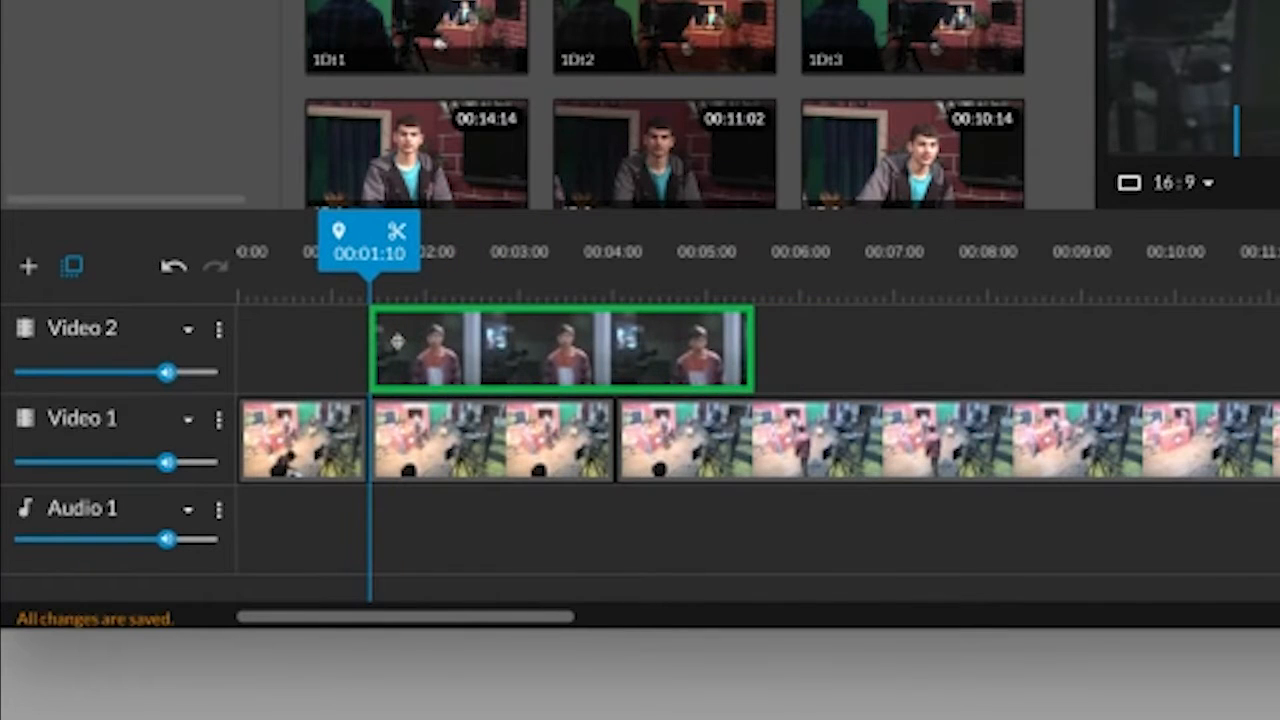
click(397, 342)
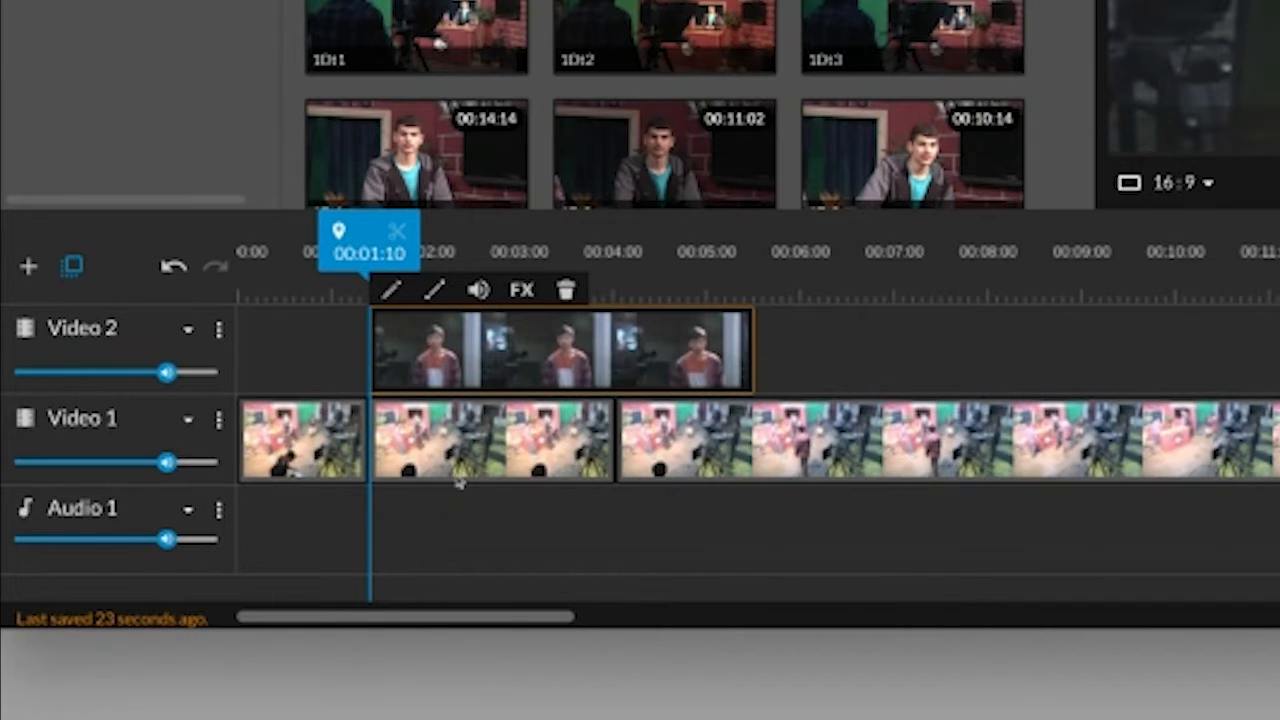
Move the last Video 1 segment to about 00:12:00 and the middle segment to 00:06:13, clear of the Video 2 clip.
drag(770, 420, 1138, 510)
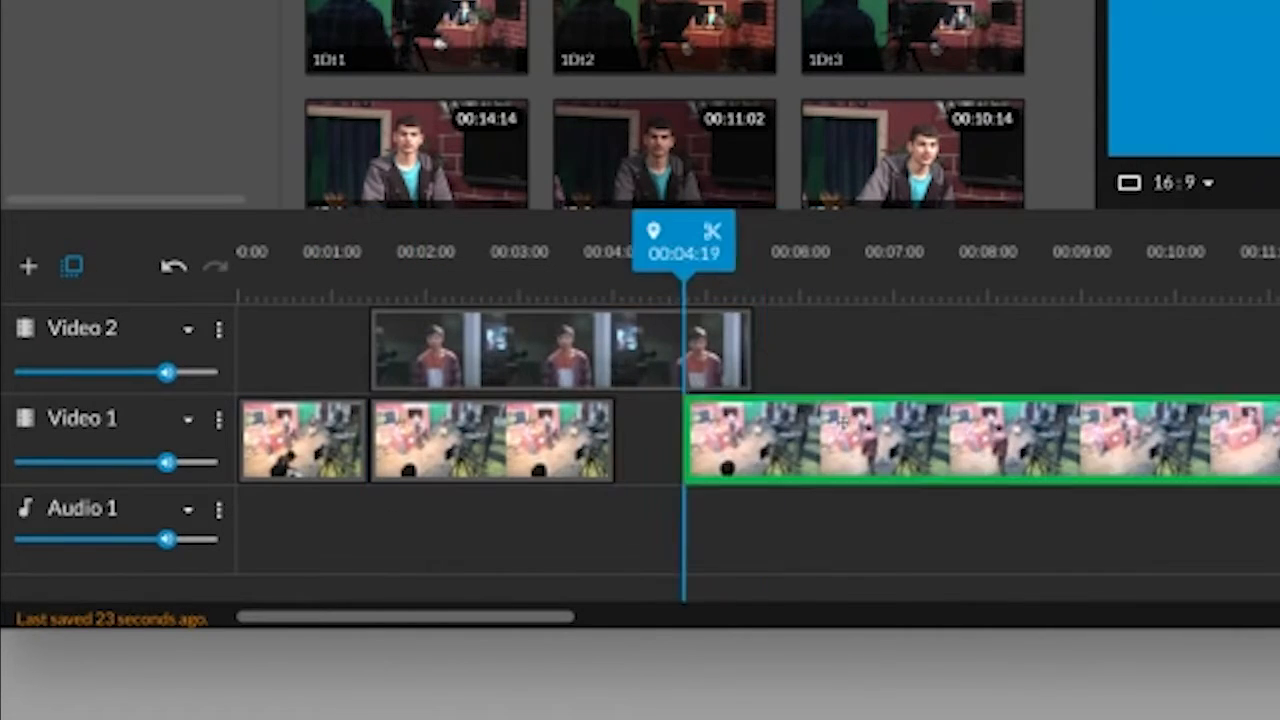
drag(569, 664, 763, 620)
drag(240, 618, 479, 620)
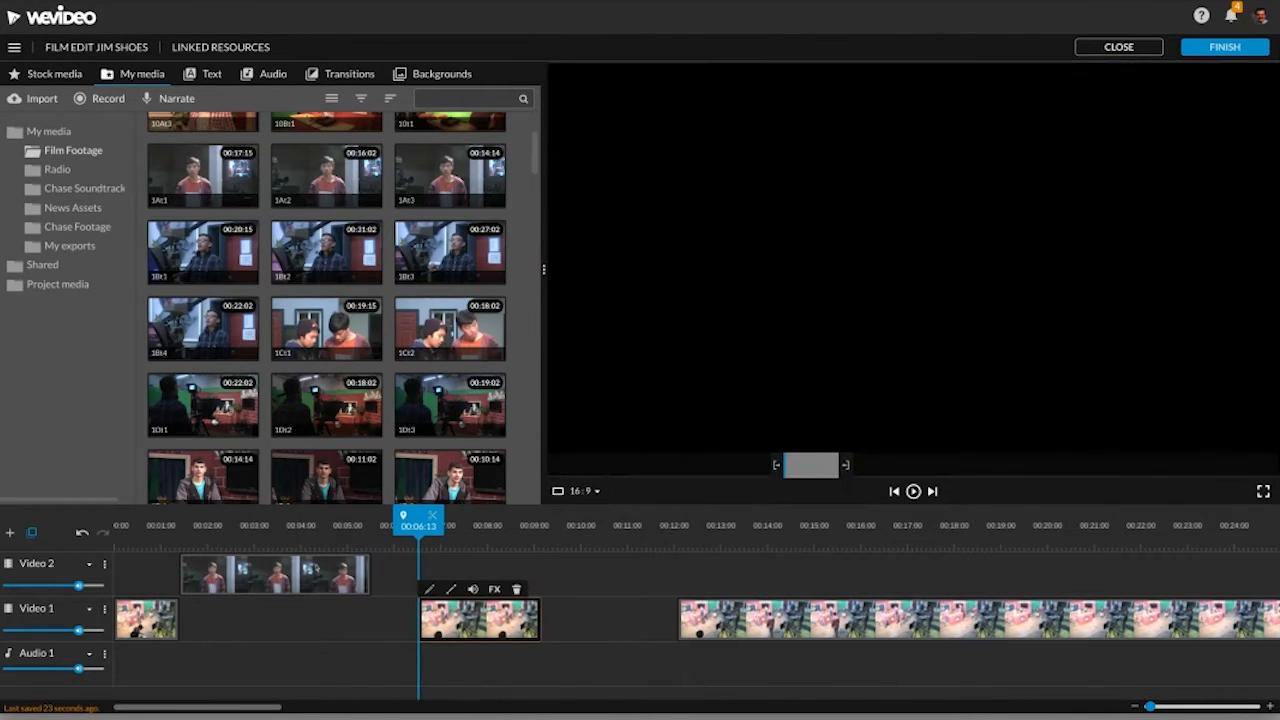
Play the sequence from the opening shot through the end of clip 1At3 to review the cut between them.
drag(198, 541, 139, 541)
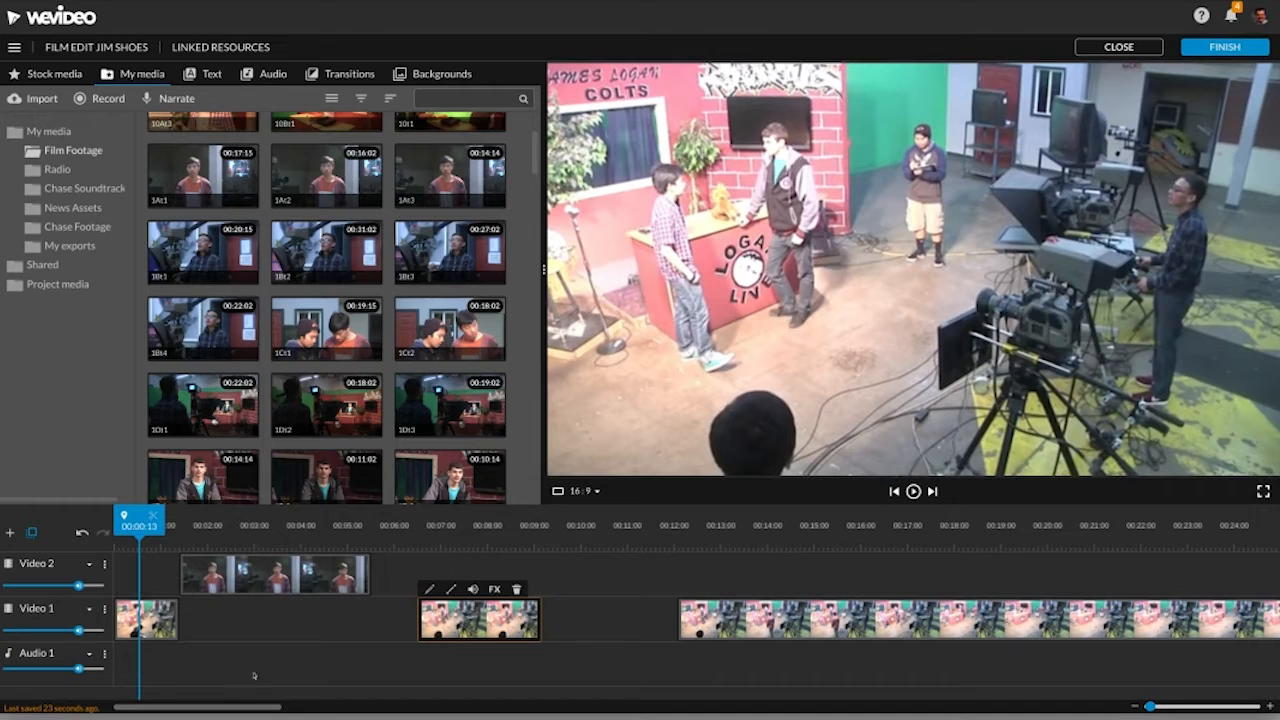
key(space)
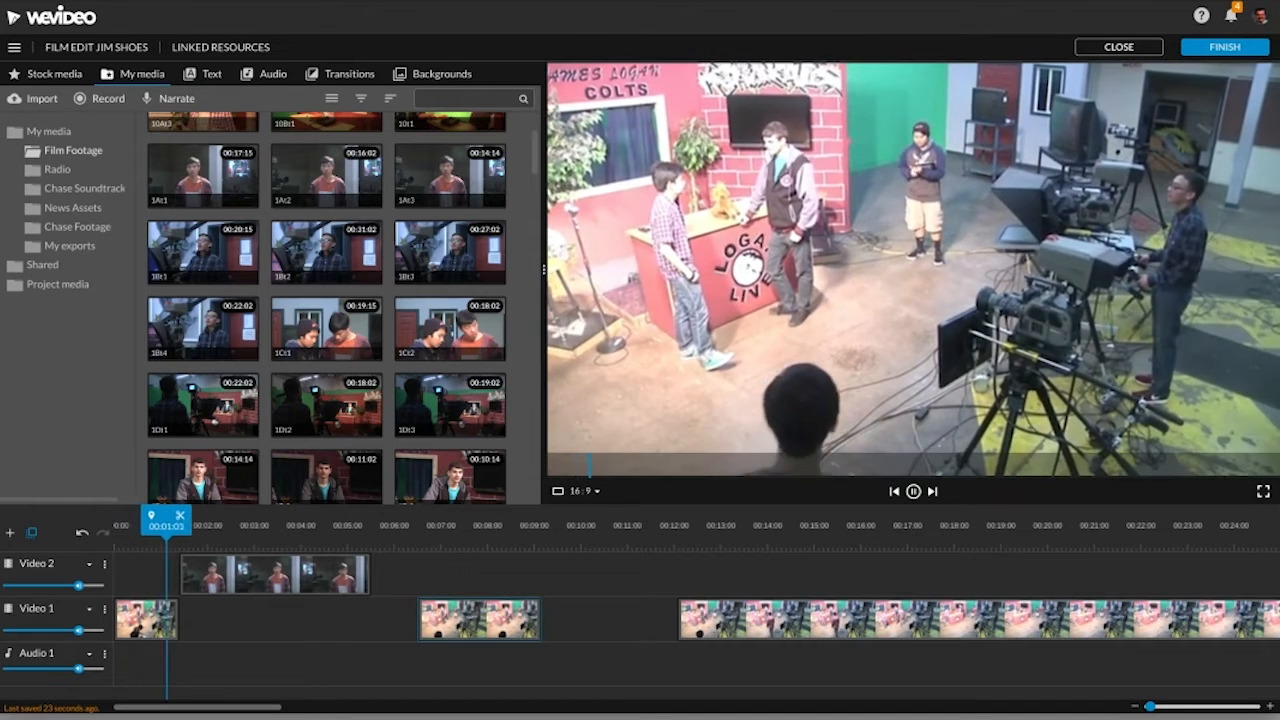
key(space)
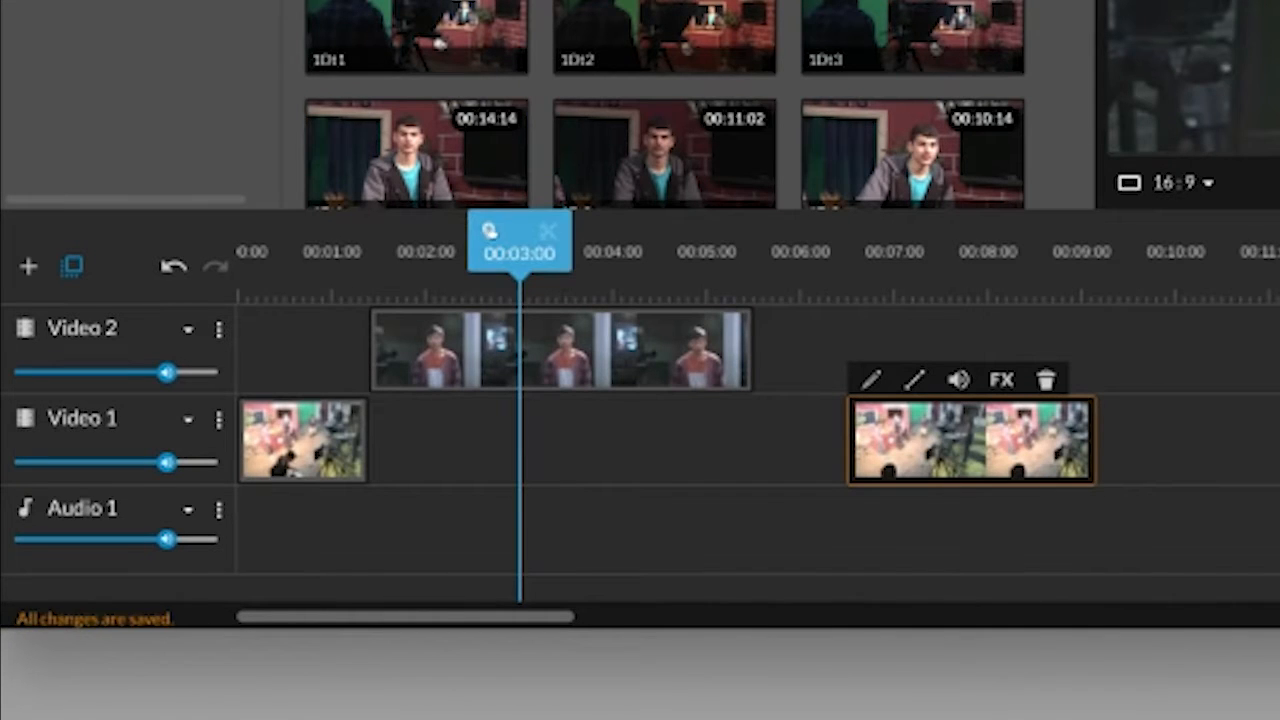
drag(495, 240, 230, 240)
key(space)
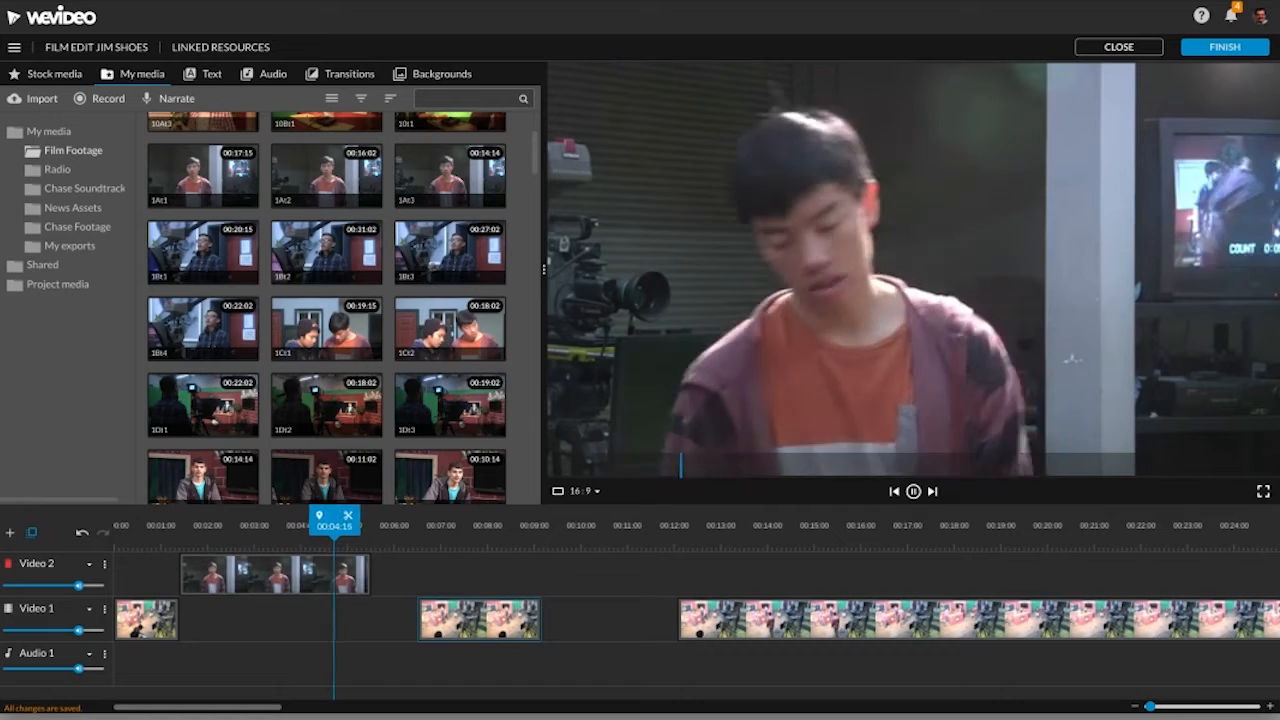
key(space)
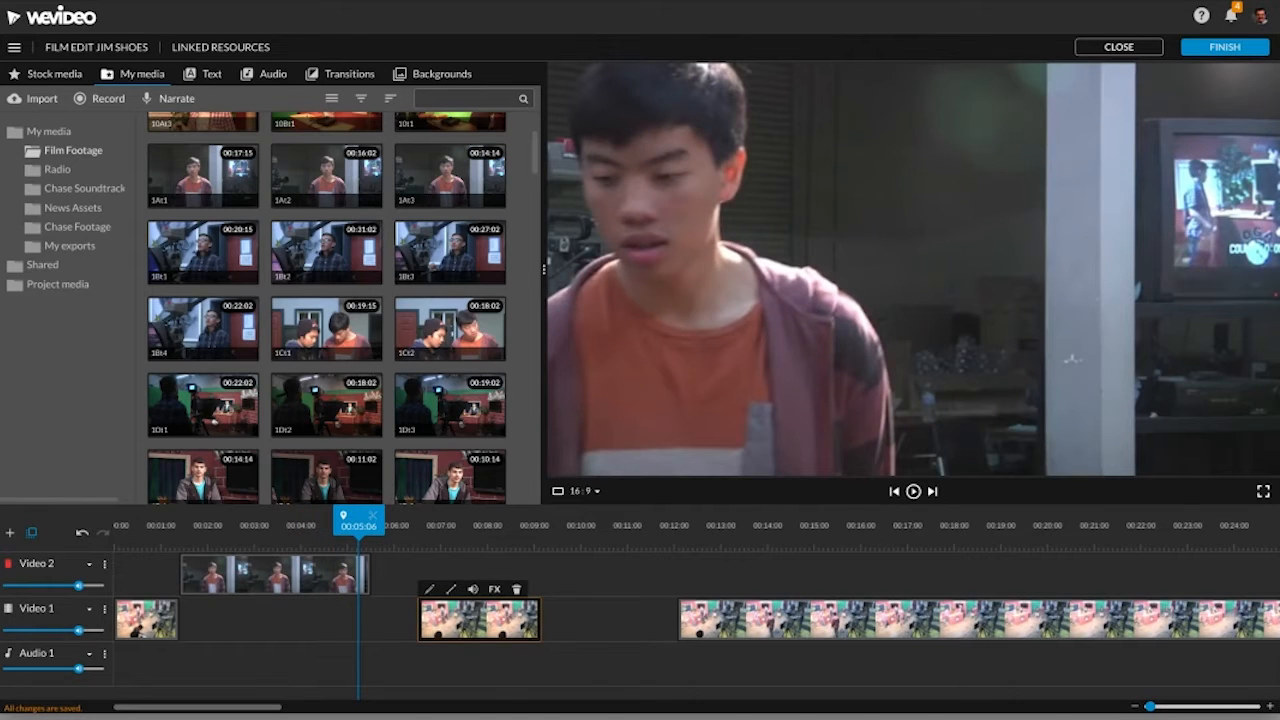
key(space)
key(space)
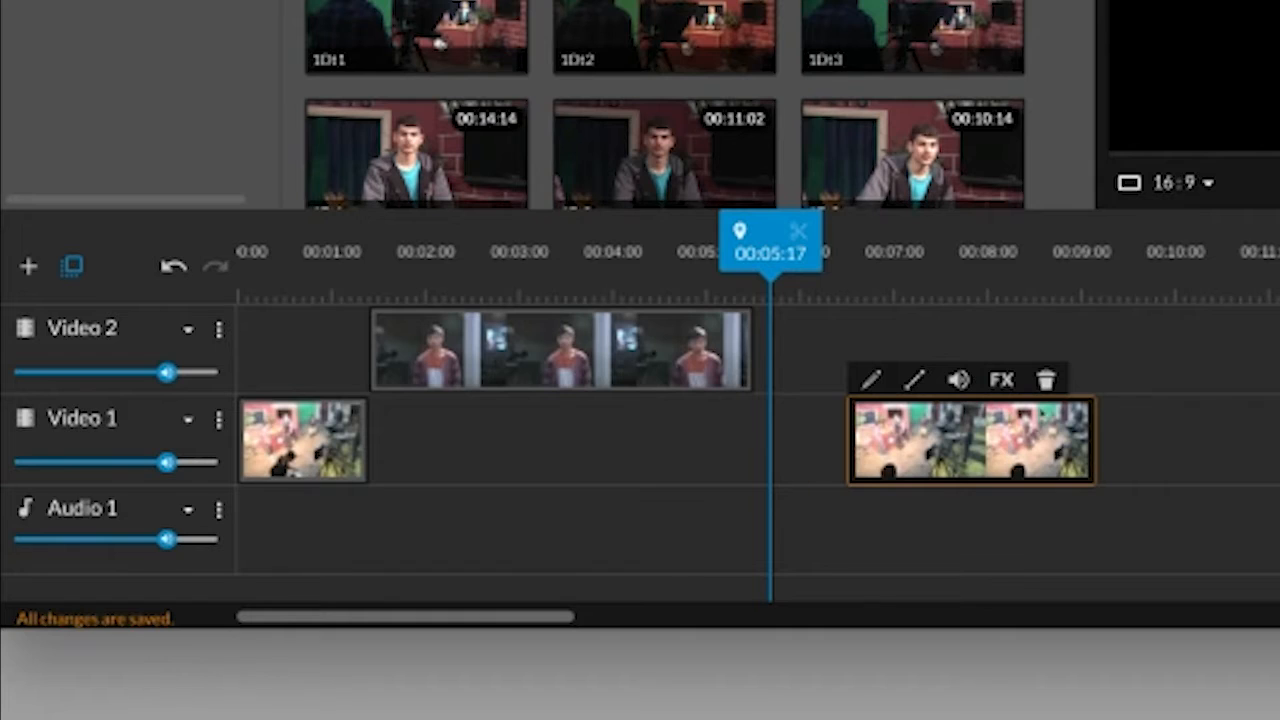
Delete the middle Video 1 segment and move the last segment to the end of clip 1At3 at 00:05:13.
click(1045, 379)
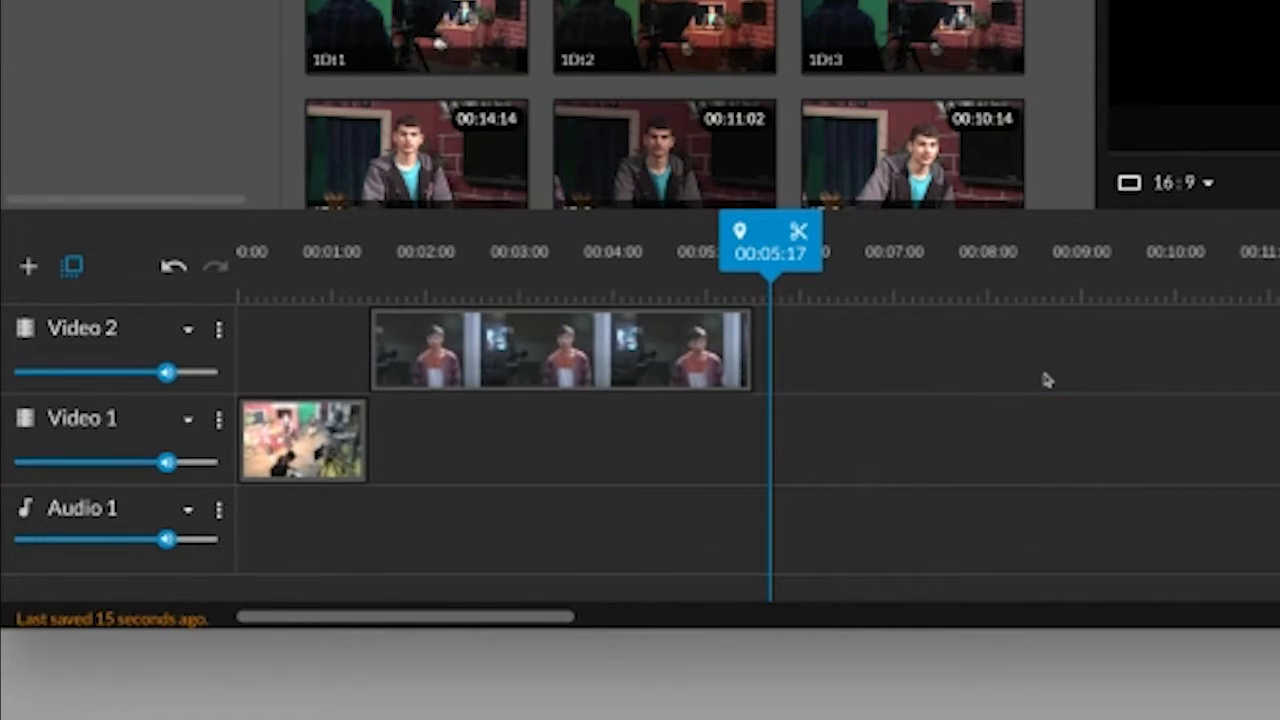
drag(757, 217, 652, 235)
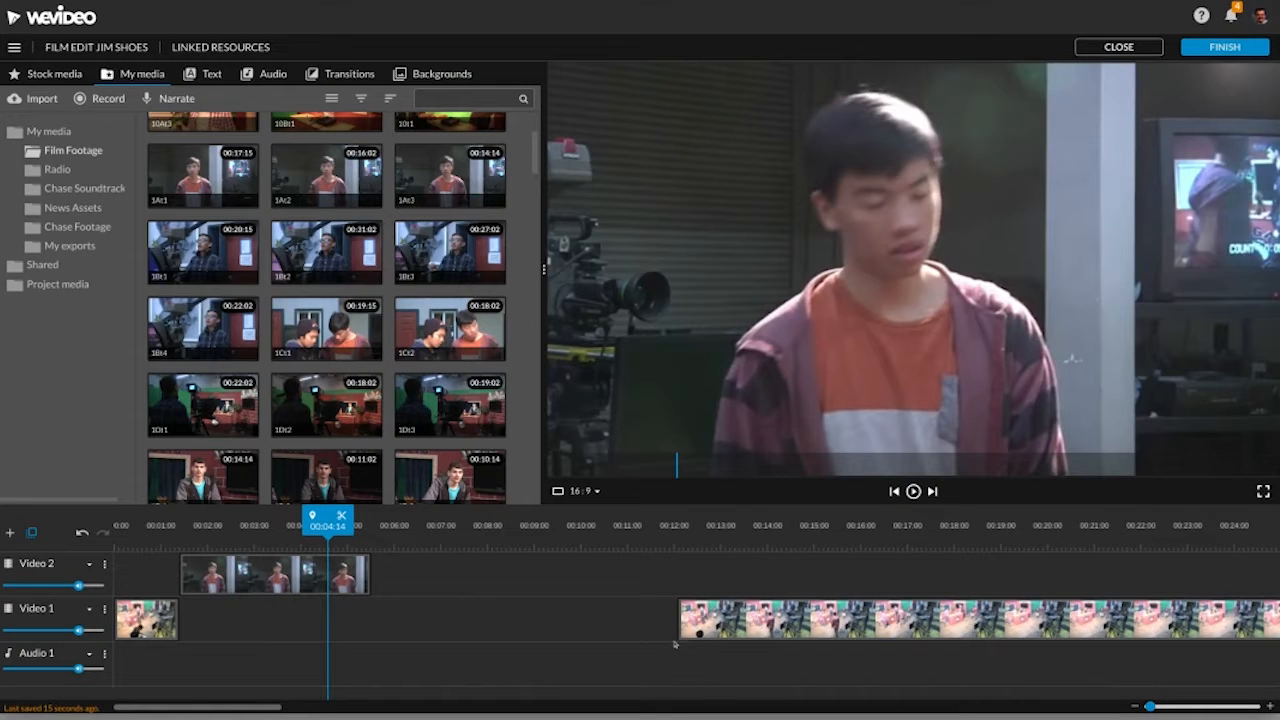
drag(700, 614, 393, 632)
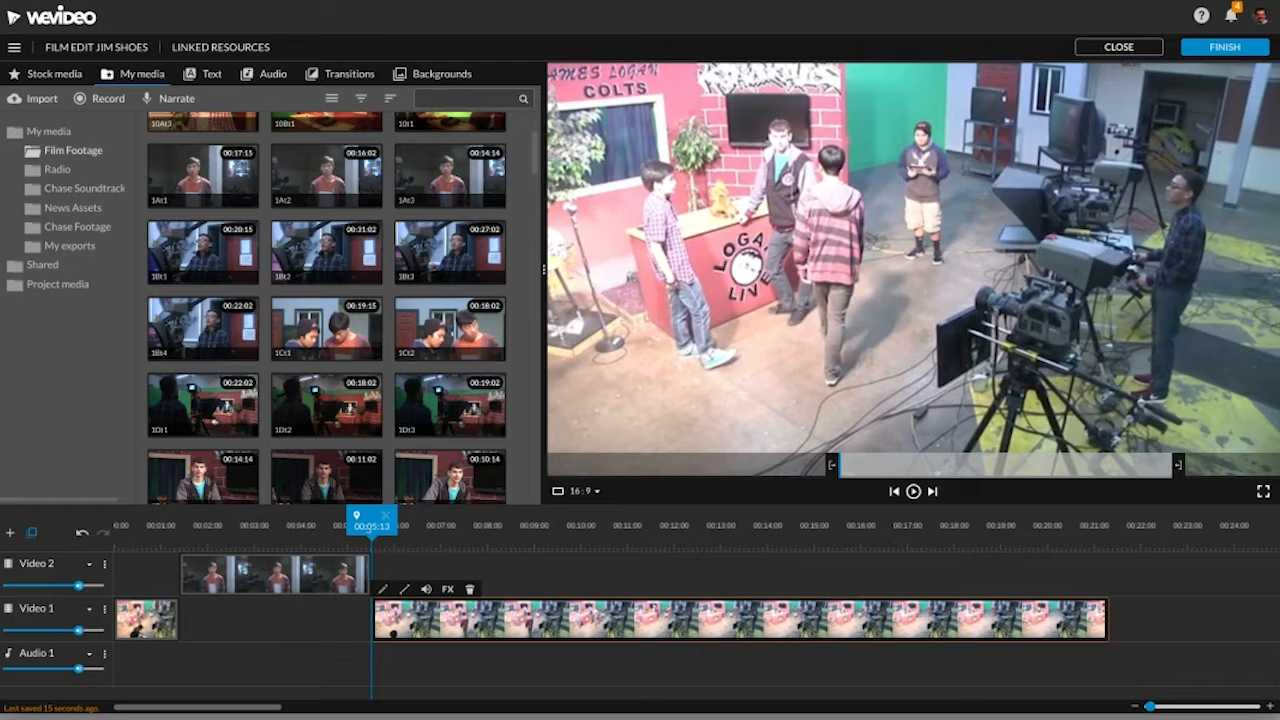
Play the edit from about 00:04:08 across the cut from clip 1At3 back to the wide shot.
click(346, 546)
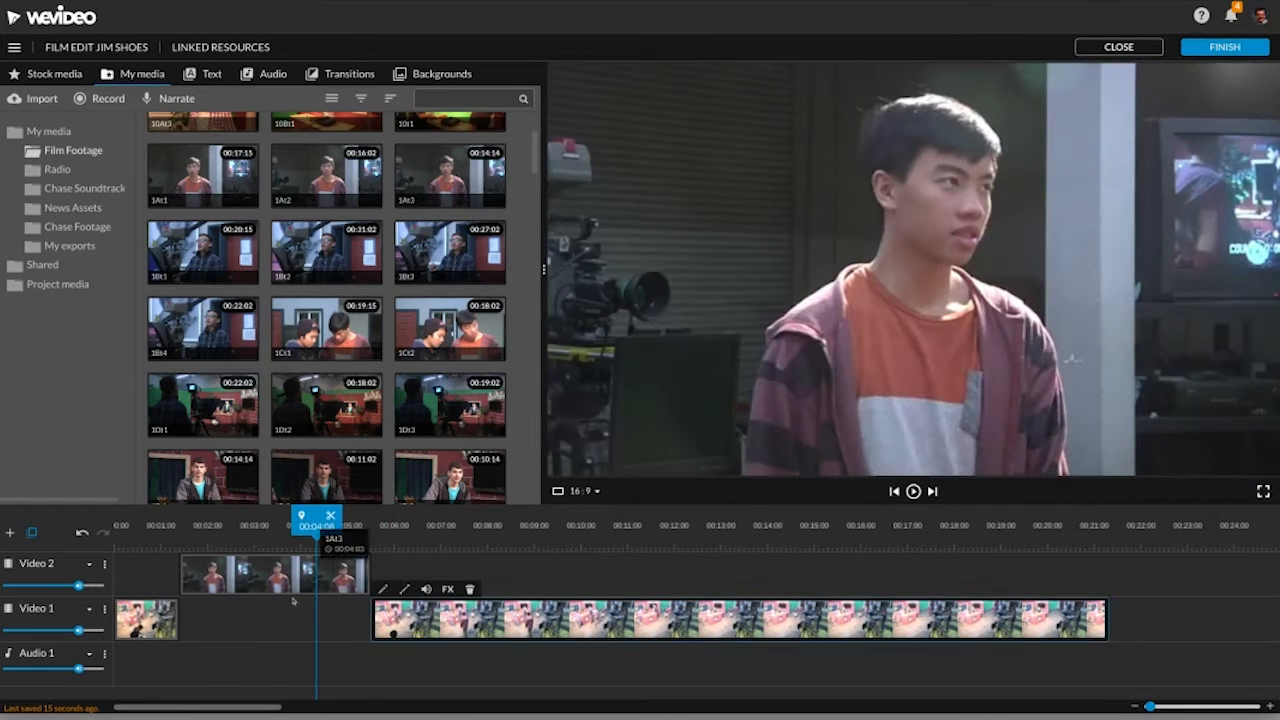
key(space)
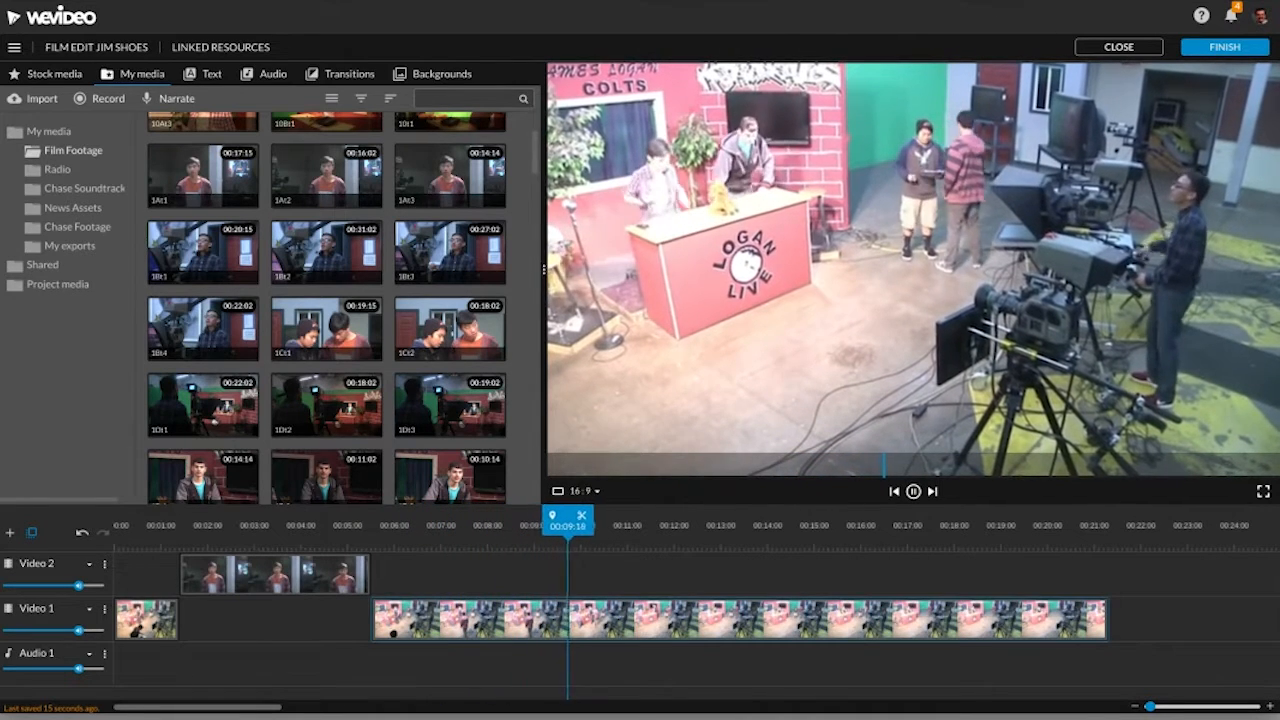
key(space)
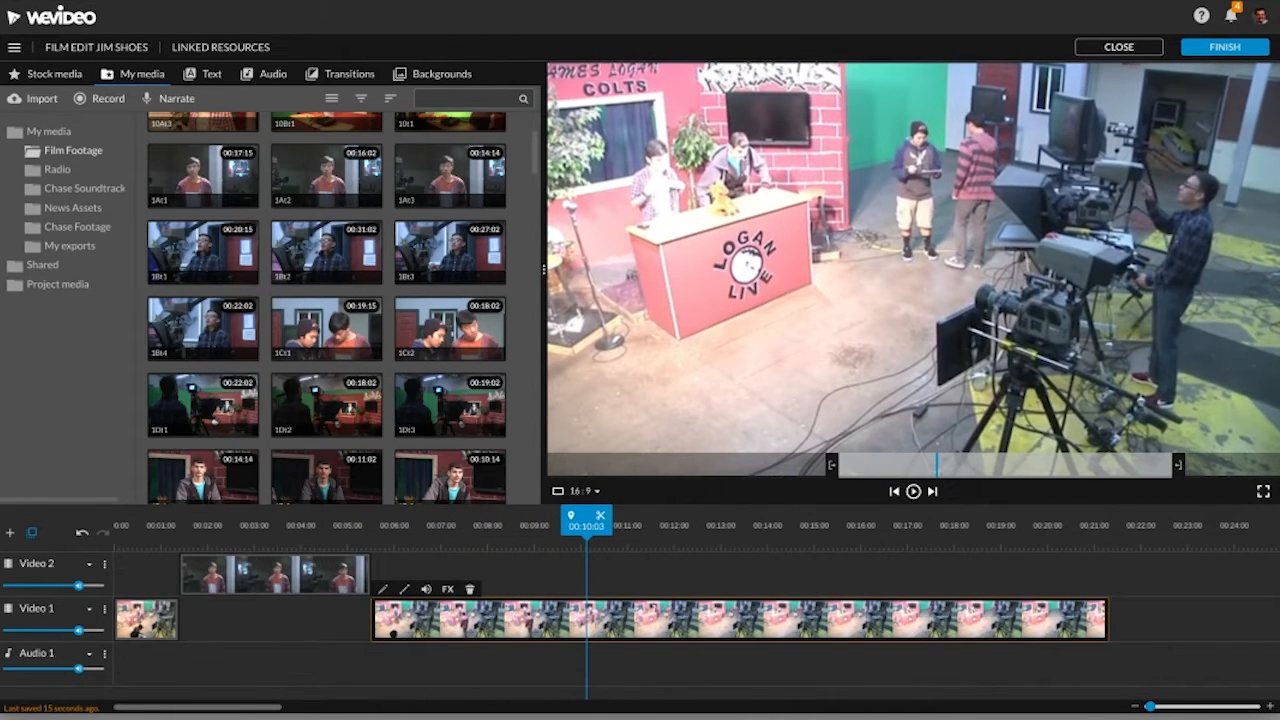
Find the matching action frame in the last Video 1 segment and split the segment there, at 00:09:13.
key(Left)
key(Left)
key(Left)
key(Left)
key(Left)
key(Left)
key(Left)
key(Left)
key(Left)
key(Left)
key(Left)
key(Left)
key(Left)
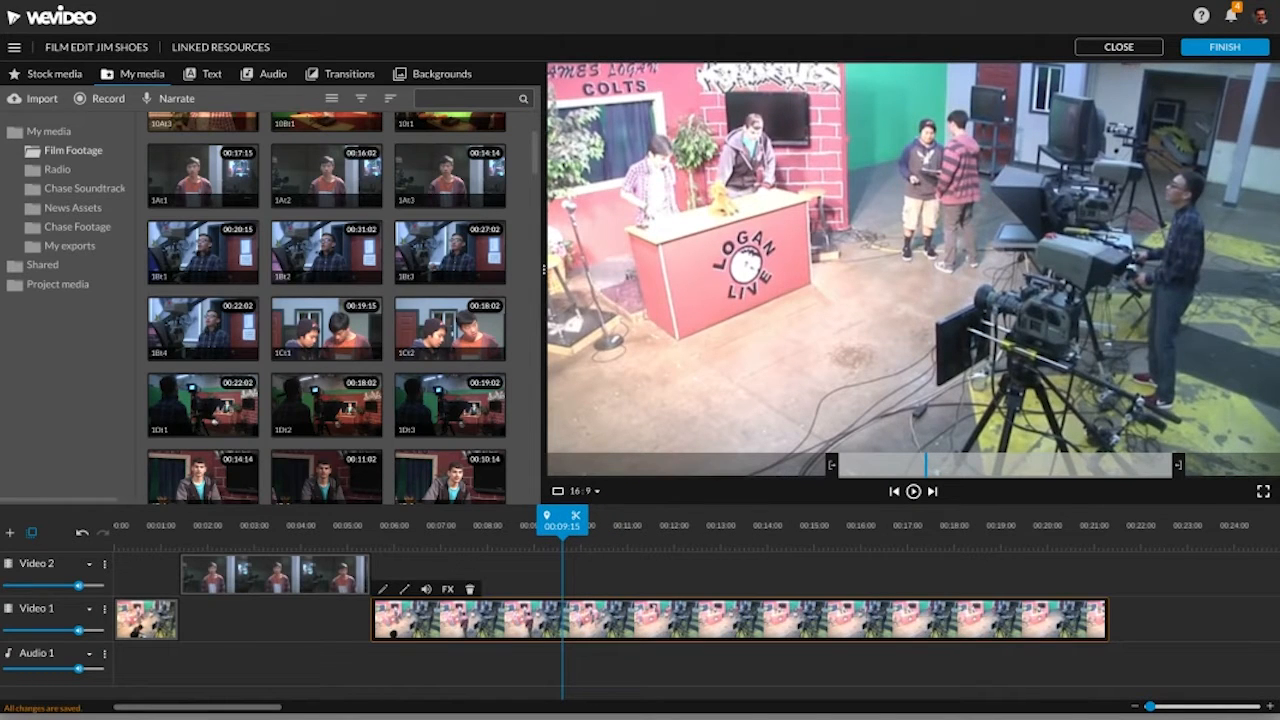
key(Right)
key(Right)
key(Right)
key(Right)
key(Right)
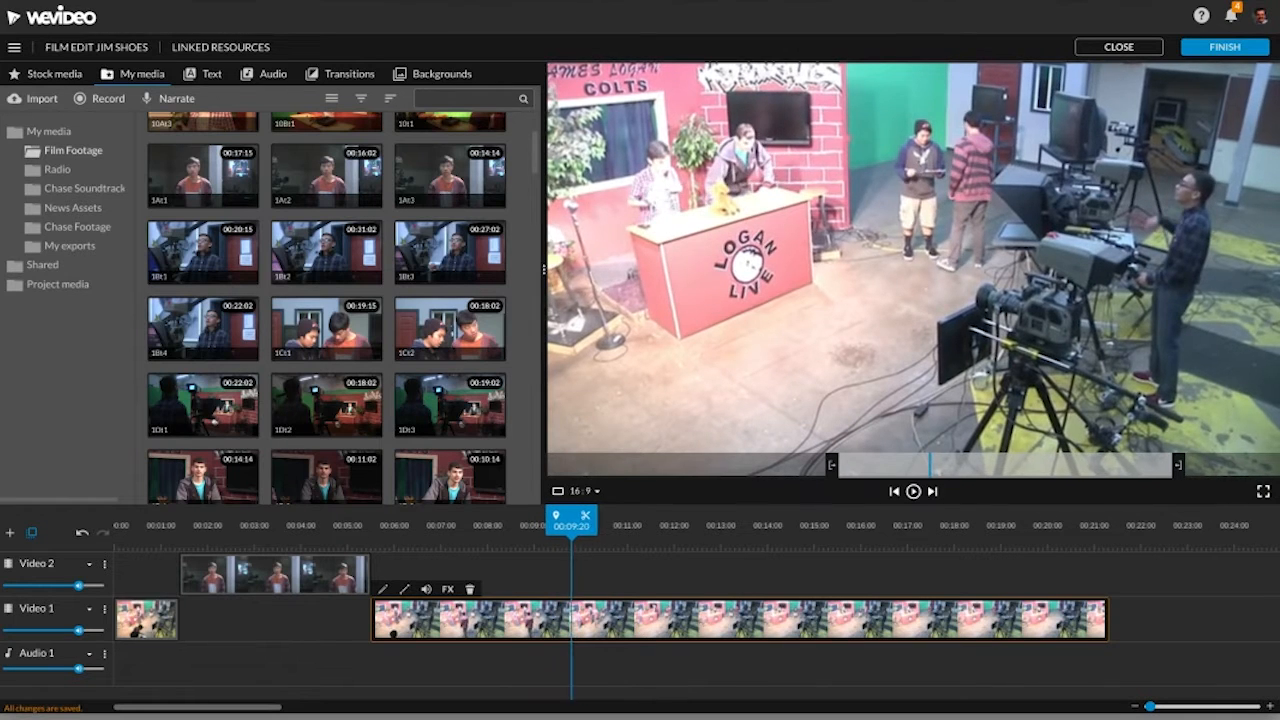
key(Left)
key(Left)
key(Left)
key(Left)
key(Left)
key(Left)
key(Left)
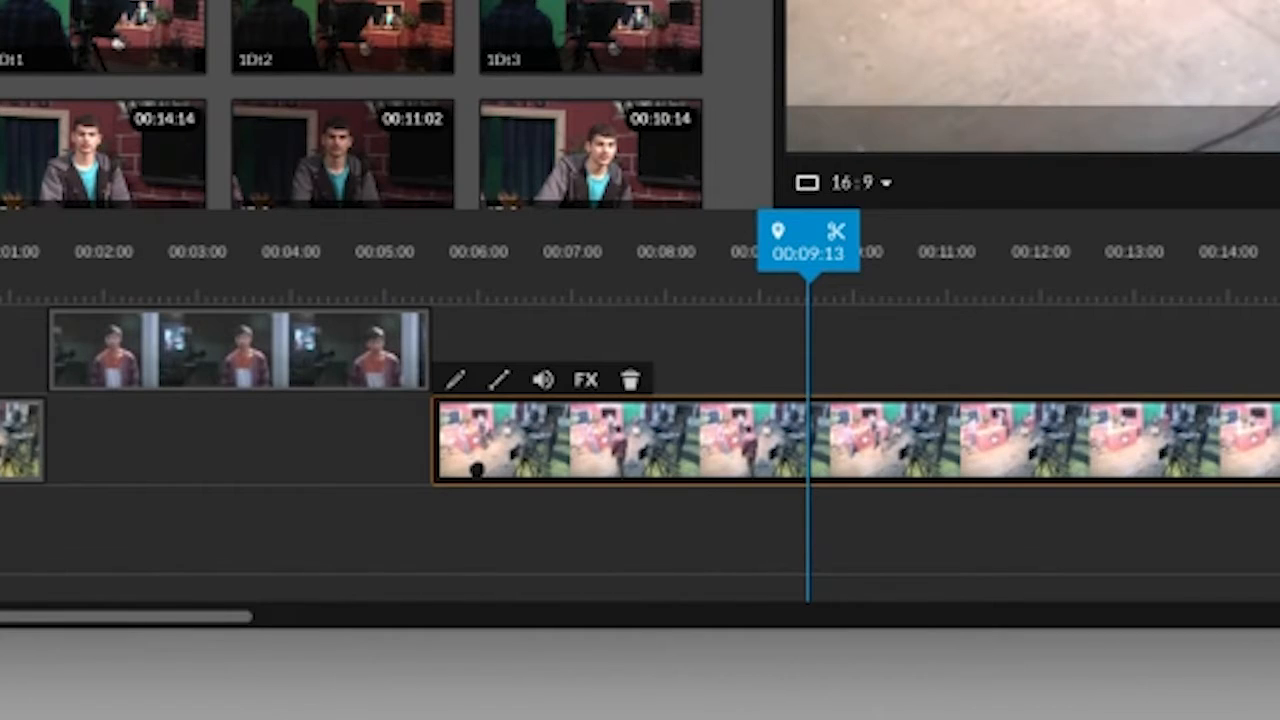
key(s)
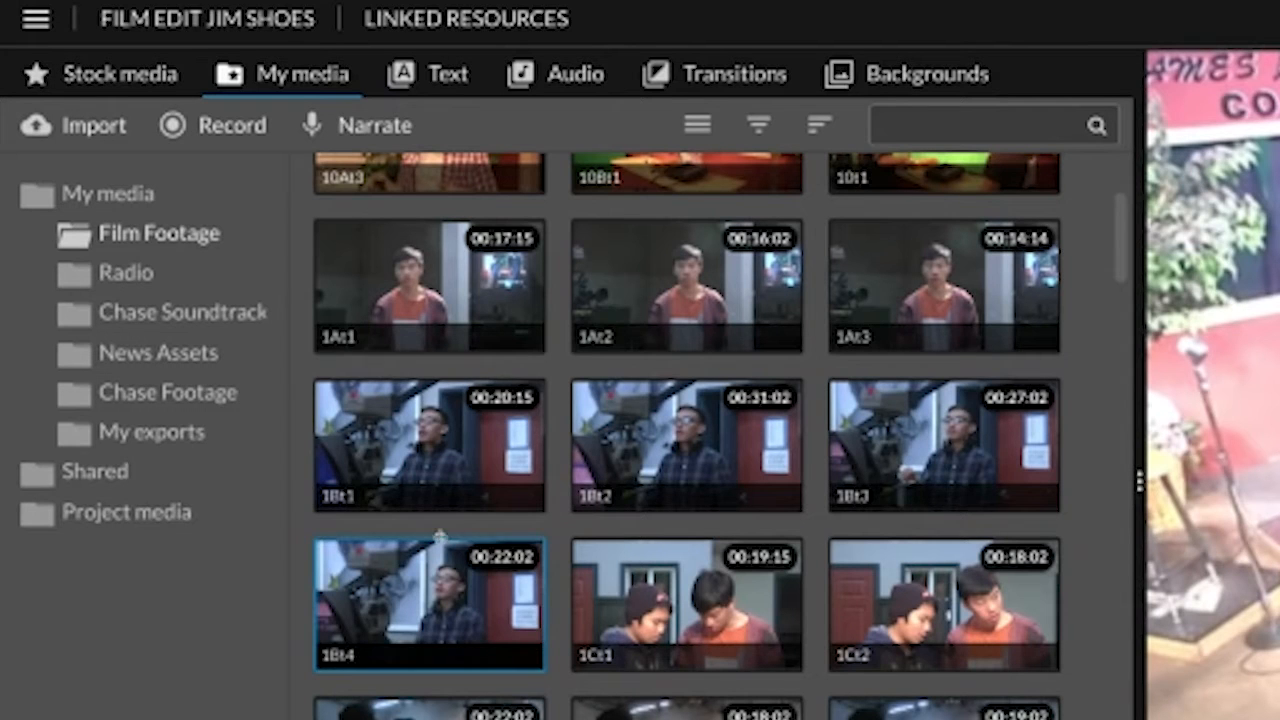
Select clip 1Bt4 in the Film Footage folder, trim its beginning to just before the floor director moves, and play the trimmed range.
click(456, 458)
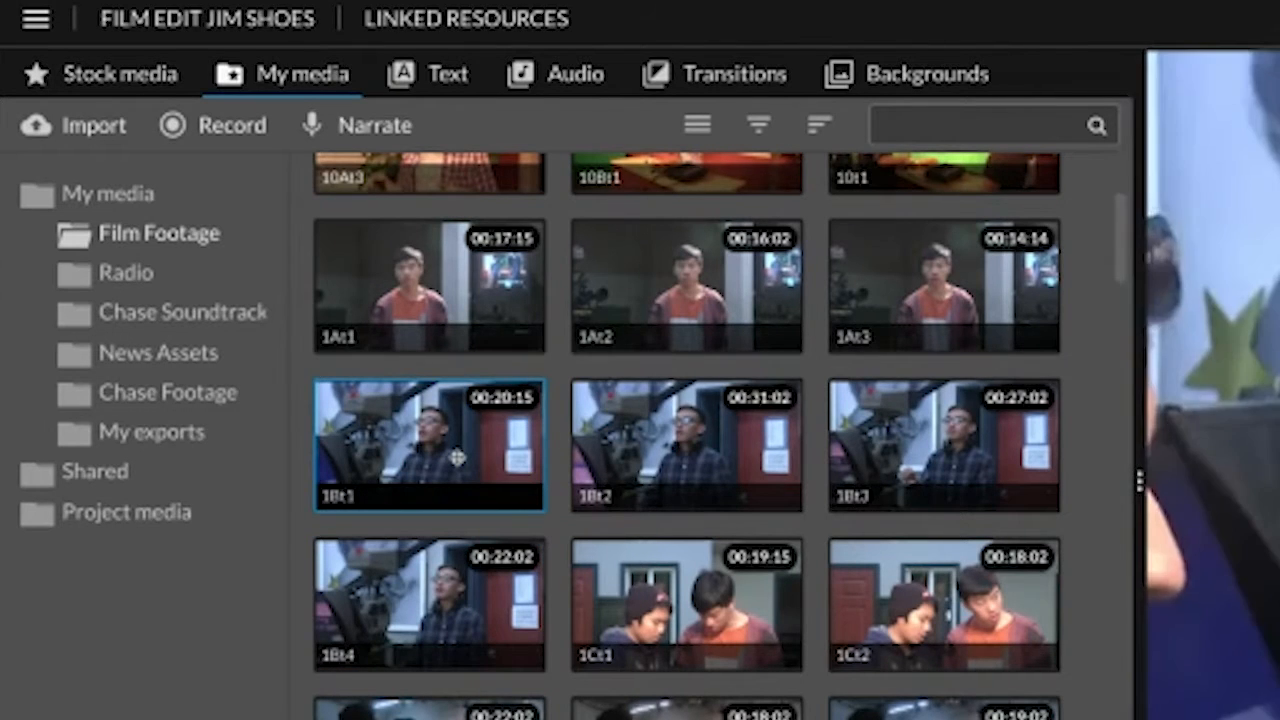
click(422, 620)
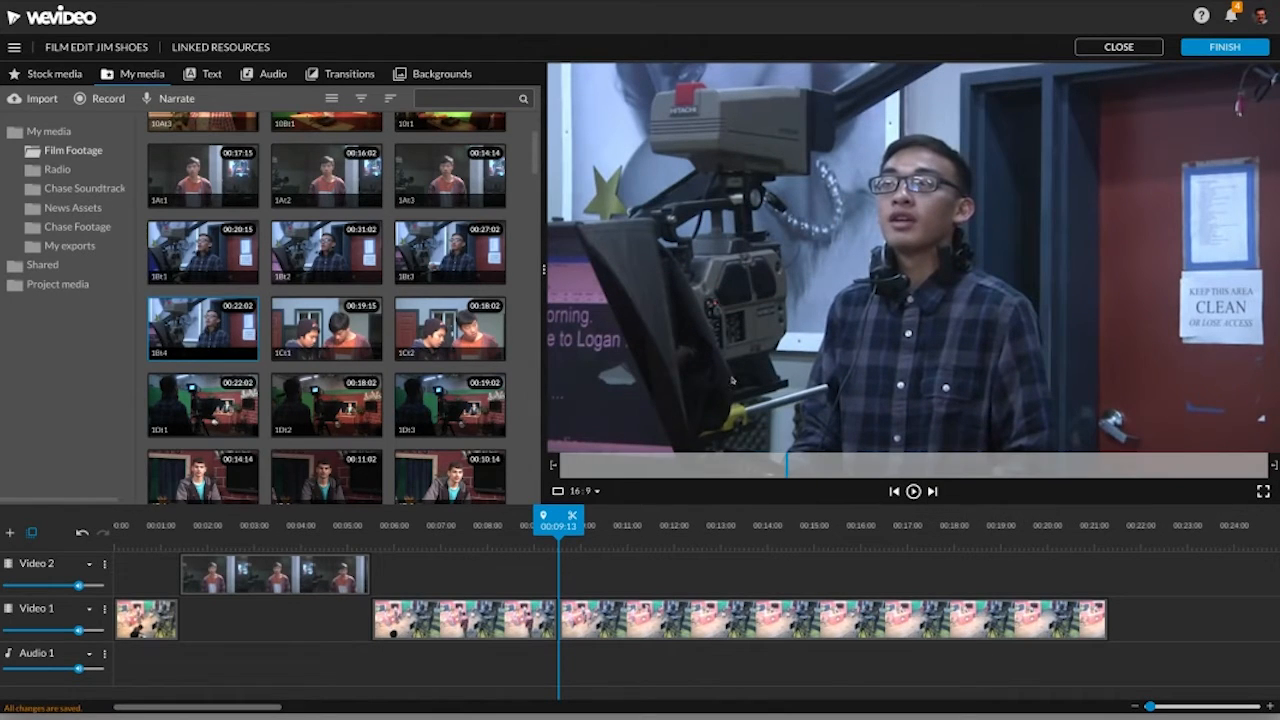
drag(552, 464, 773, 503)
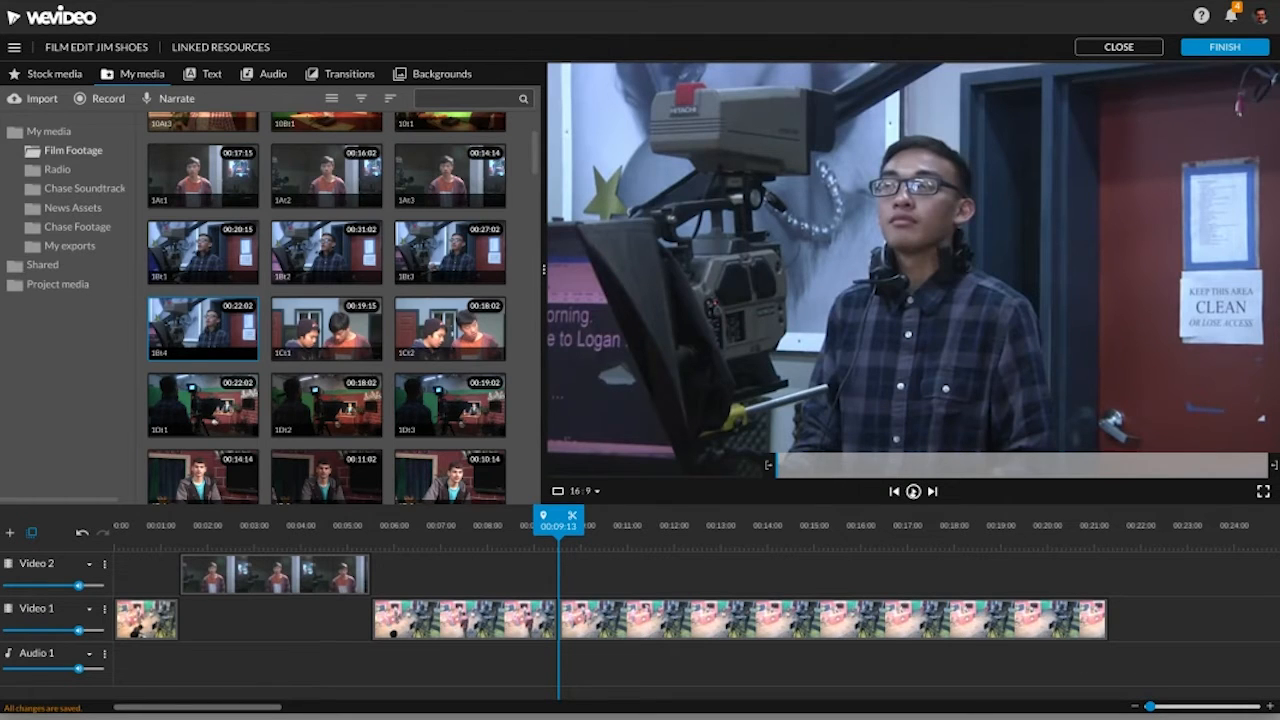
click(914, 493)
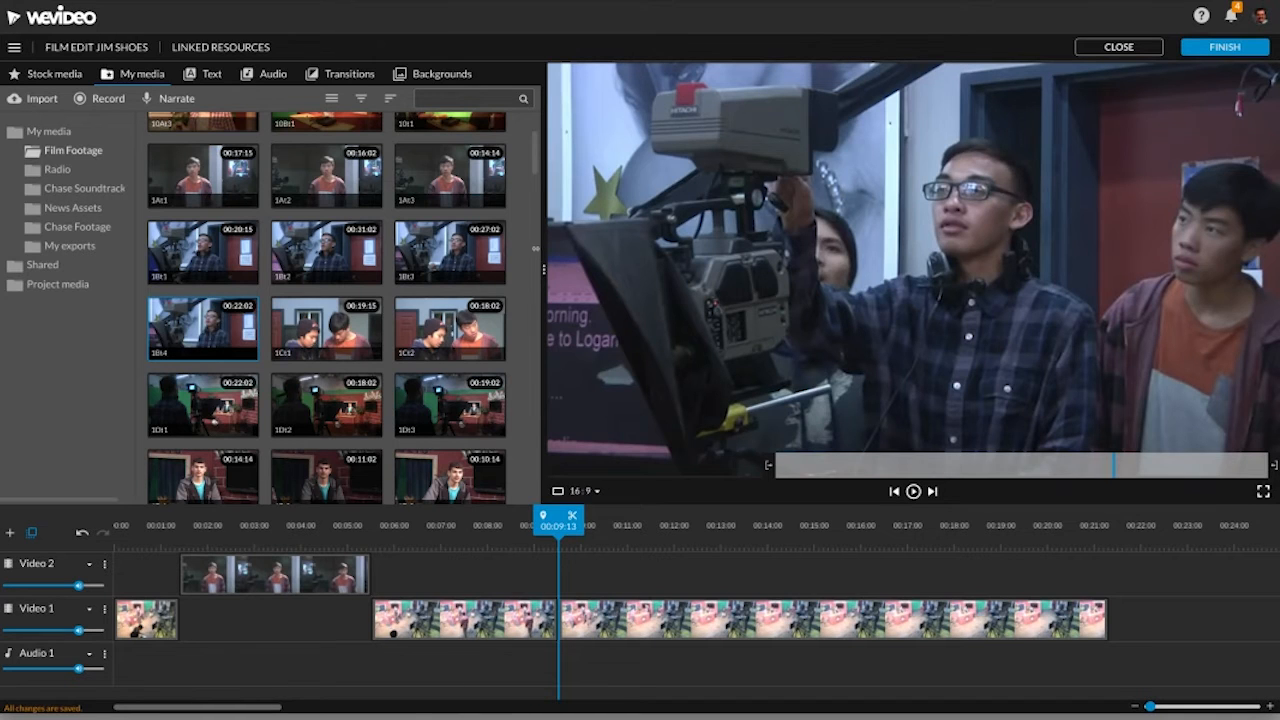
Place the trimmed clip 1Bt4 on Video 2 so that it starts at the 00:09:13 split.
drag(231, 345, 382, 583)
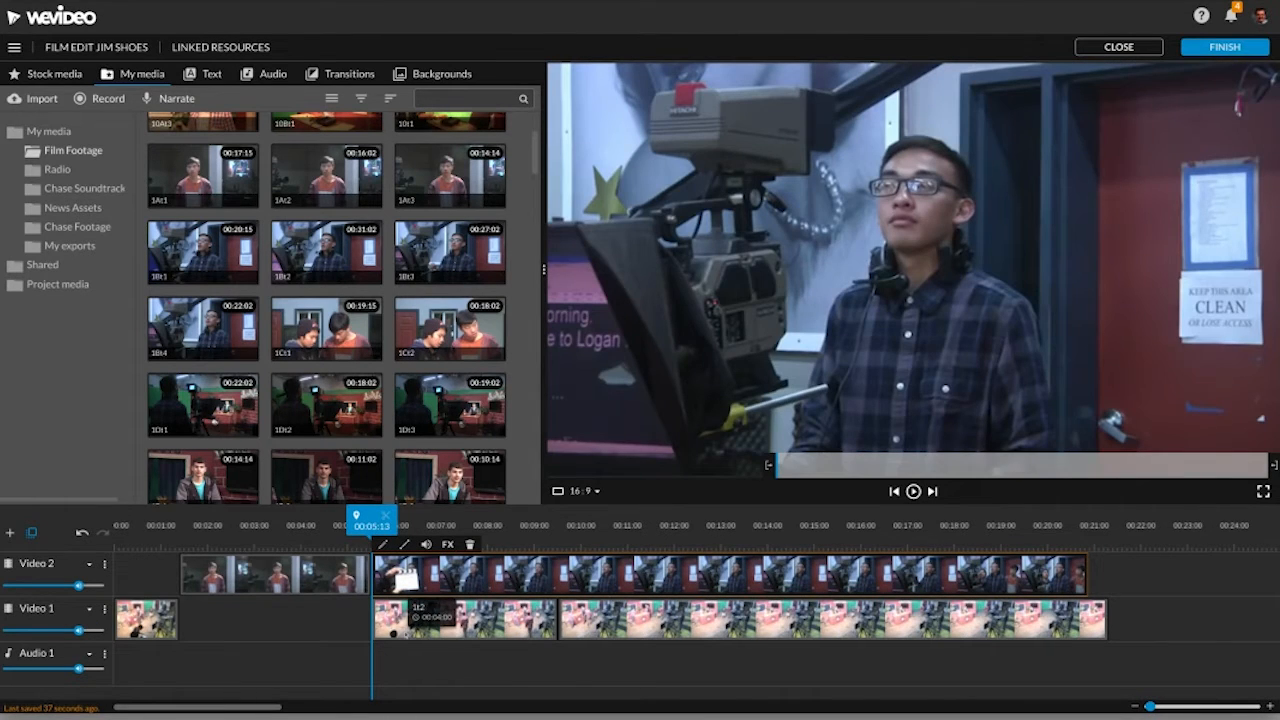
mouse_move(393, 632)
mouse_down()
mouse_move(462, 488)
mouse_move(553, 385)
mouse_move(380, 630)
mouse_move(376, 677)
mouse_move(393, 632)
mouse_up()
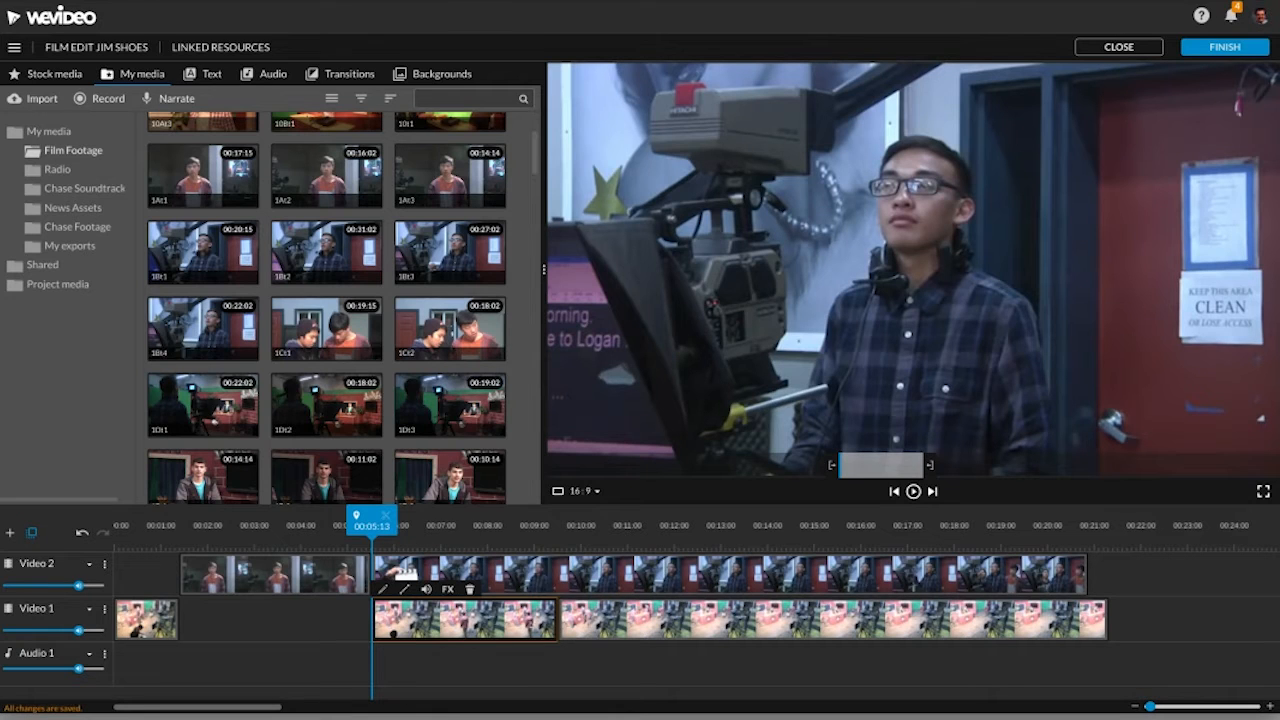
click(583, 620)
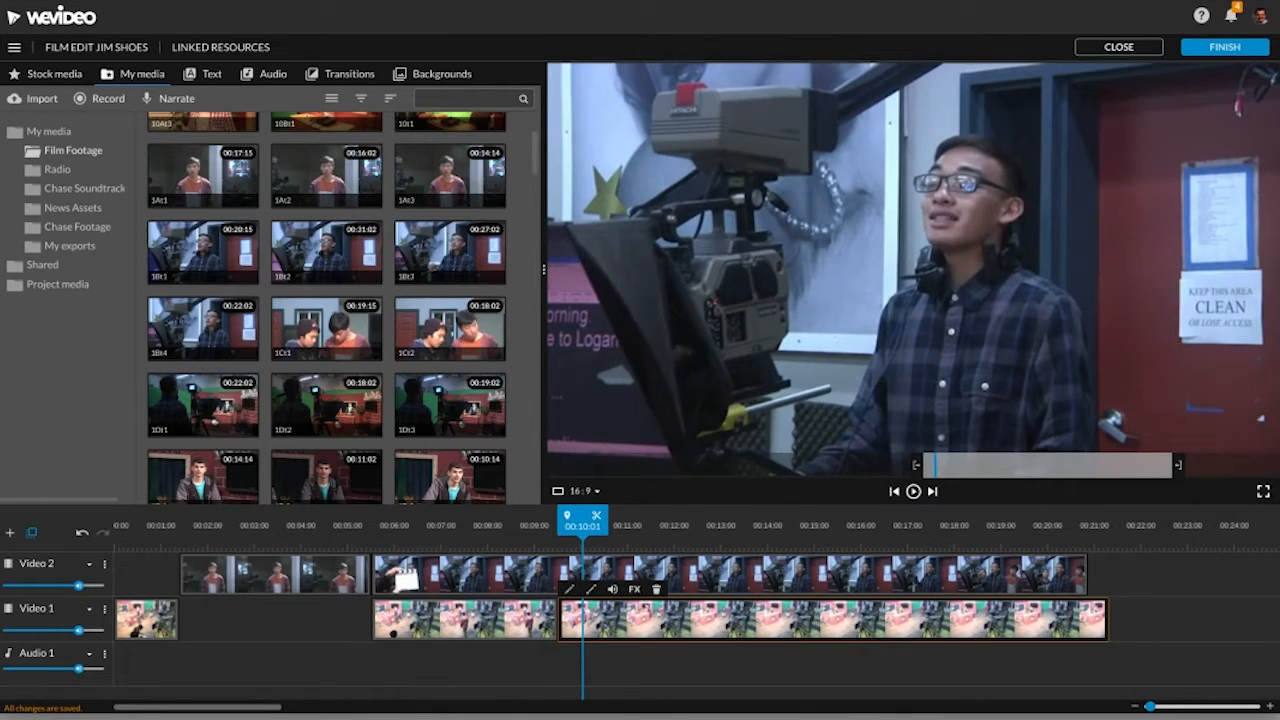
drag(552, 572, 629, 582)
click(487, 541)
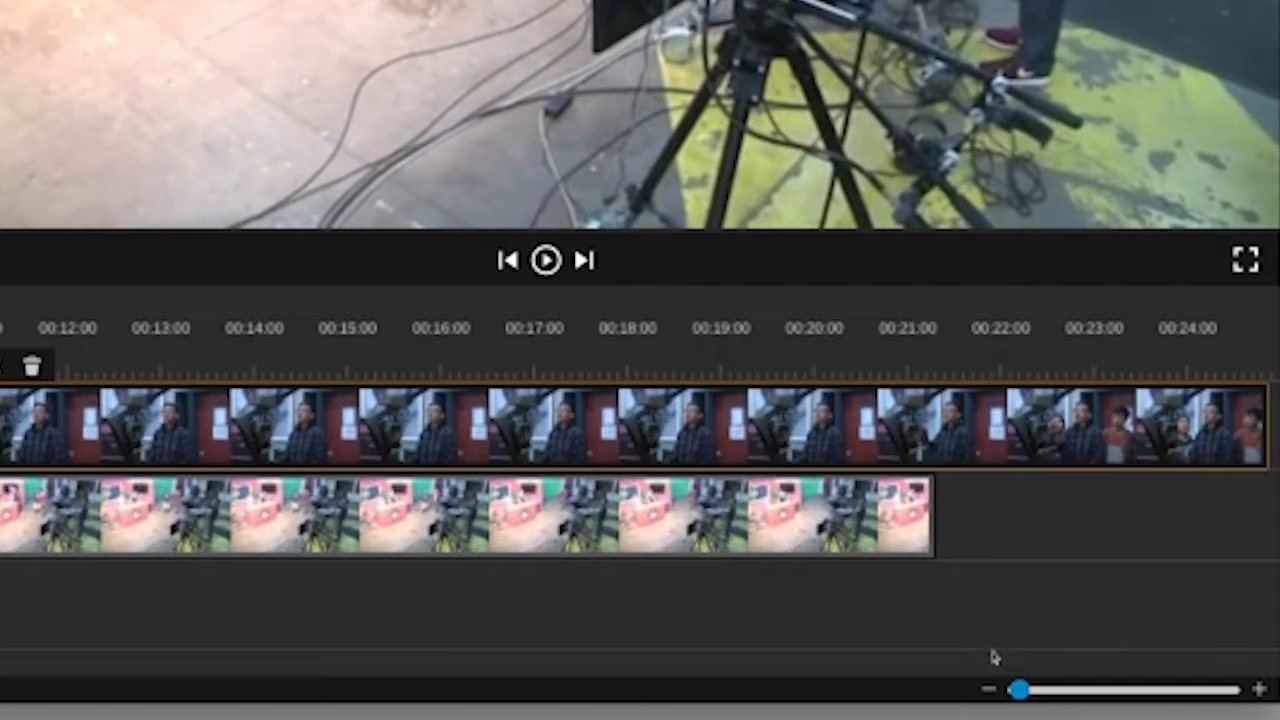
Move the last Video 1 segment to the end of clip 1Bt4 at 00:24:22.
click(986, 690)
click(986, 690)
click(986, 690)
click(986, 690)
click(986, 690)
click(986, 690)
click(986, 690)
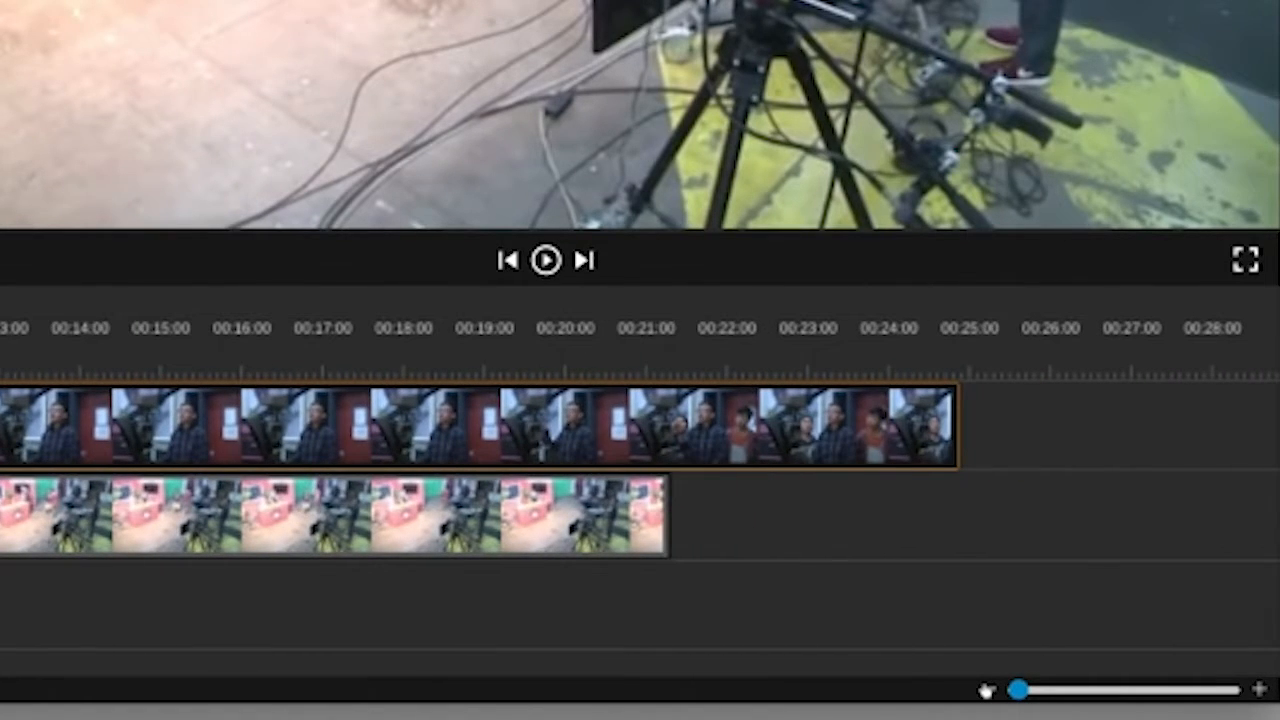
click(986, 690)
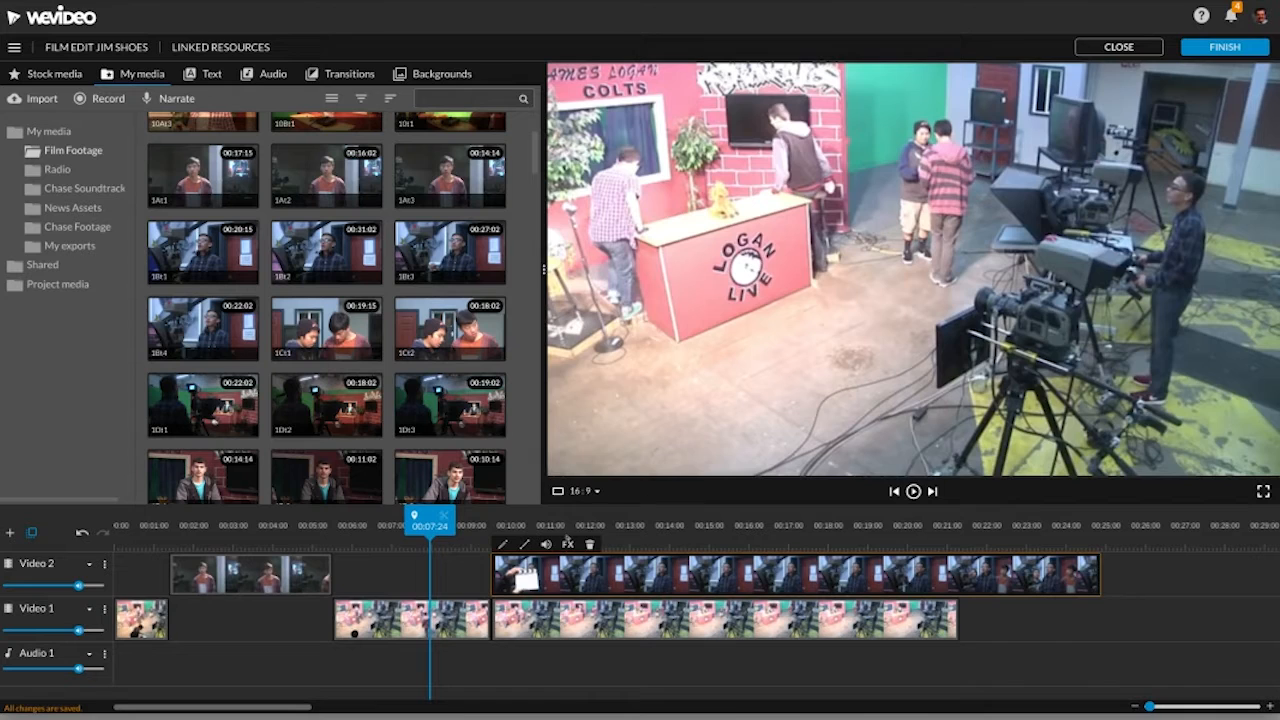
drag(532, 598, 1112, 618)
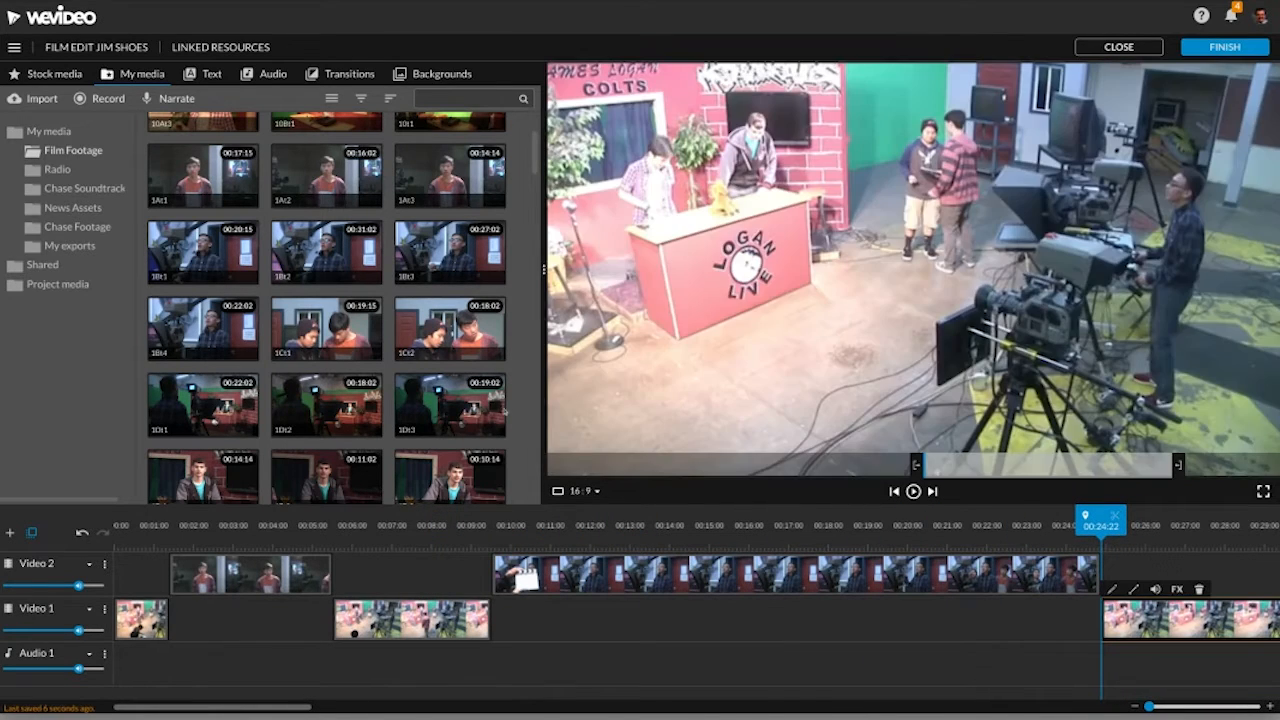
Play the edit across the cut from the wide shot to clip 1Bt4 to check the matching action.
drag(428, 526, 309, 521)
key(space)
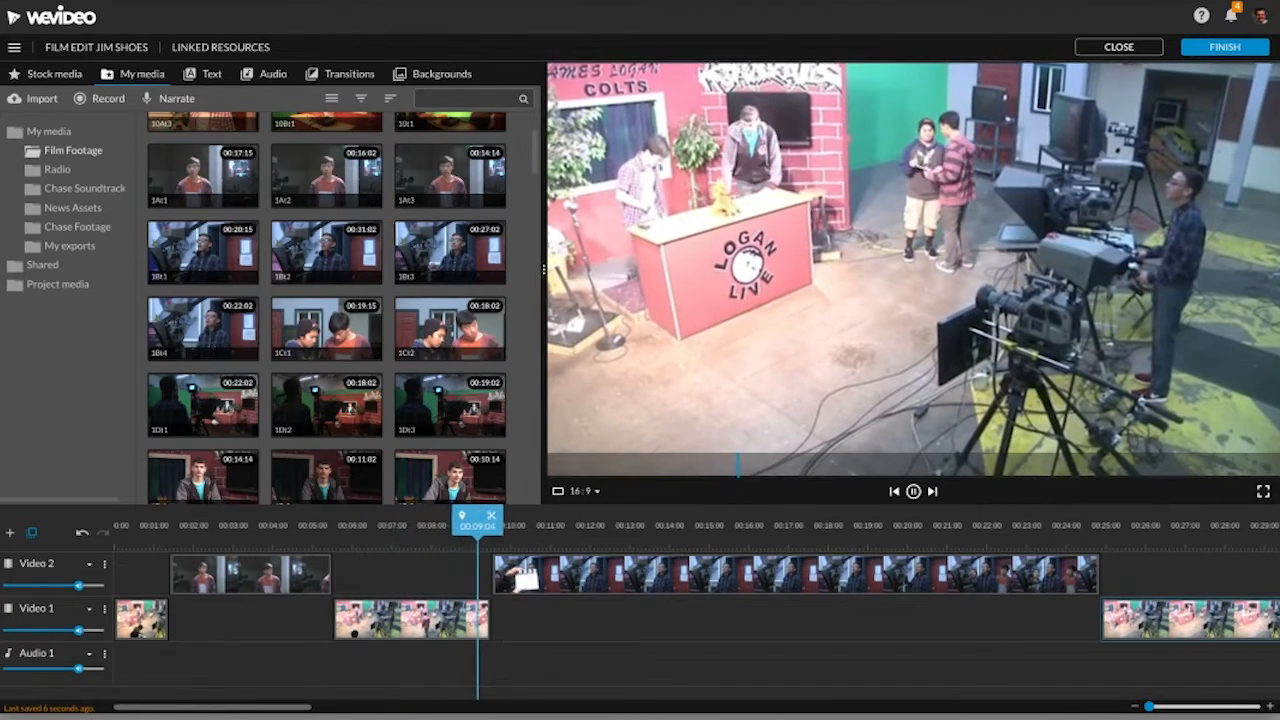
key(space)
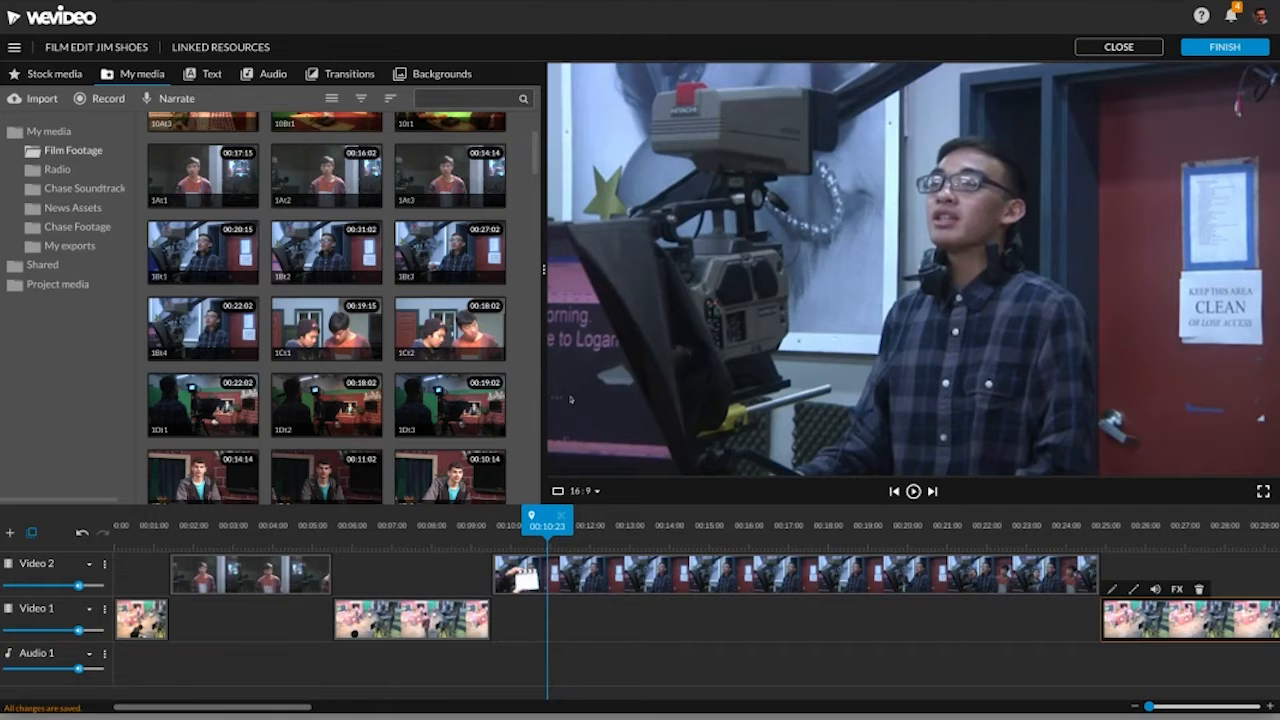
Trim the start of clip 1Bt4 on Video 2 to 00:10:02.
drag(547, 521, 518, 521)
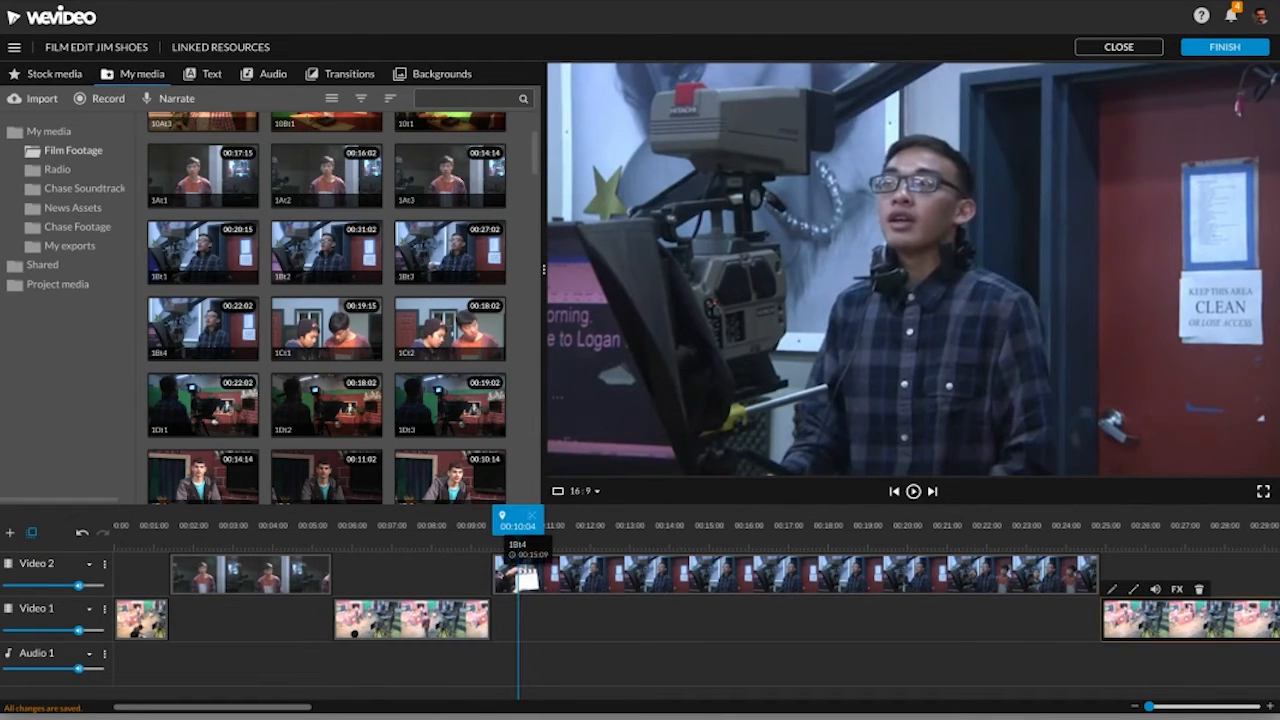
drag(494, 574, 499, 562)
drag(722, 450, 748, 451)
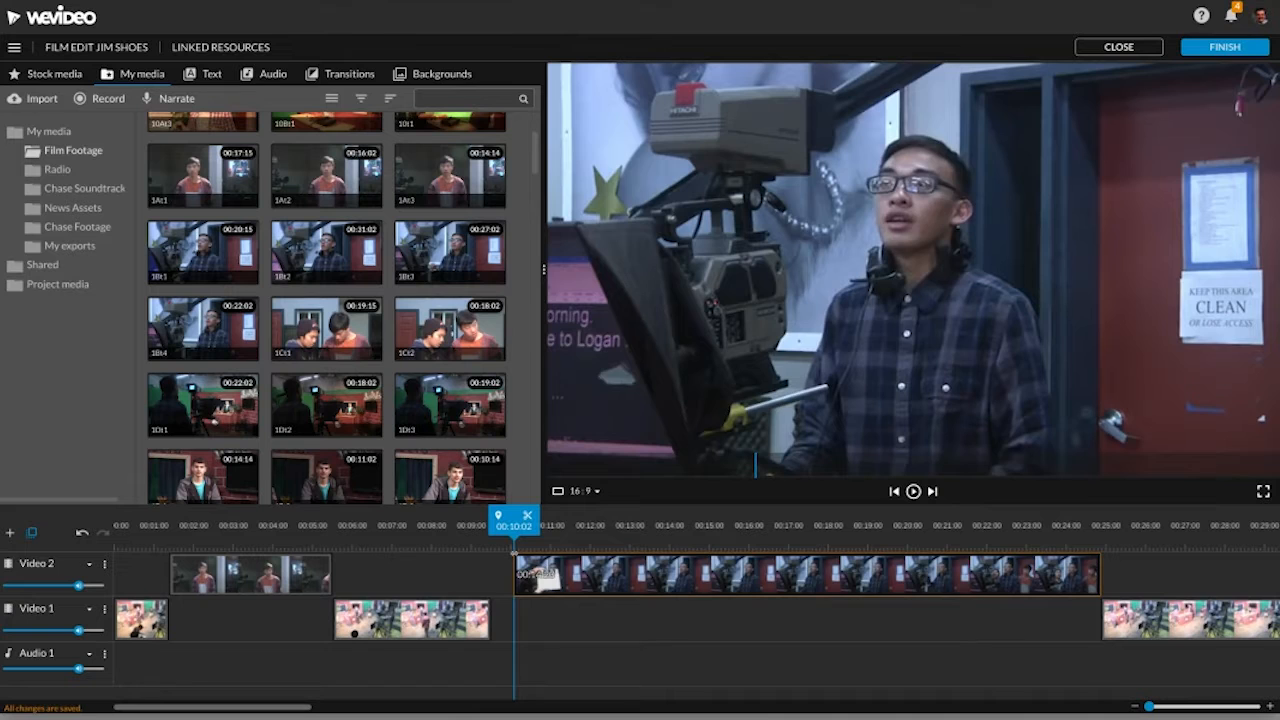
drag(514, 553, 514, 554)
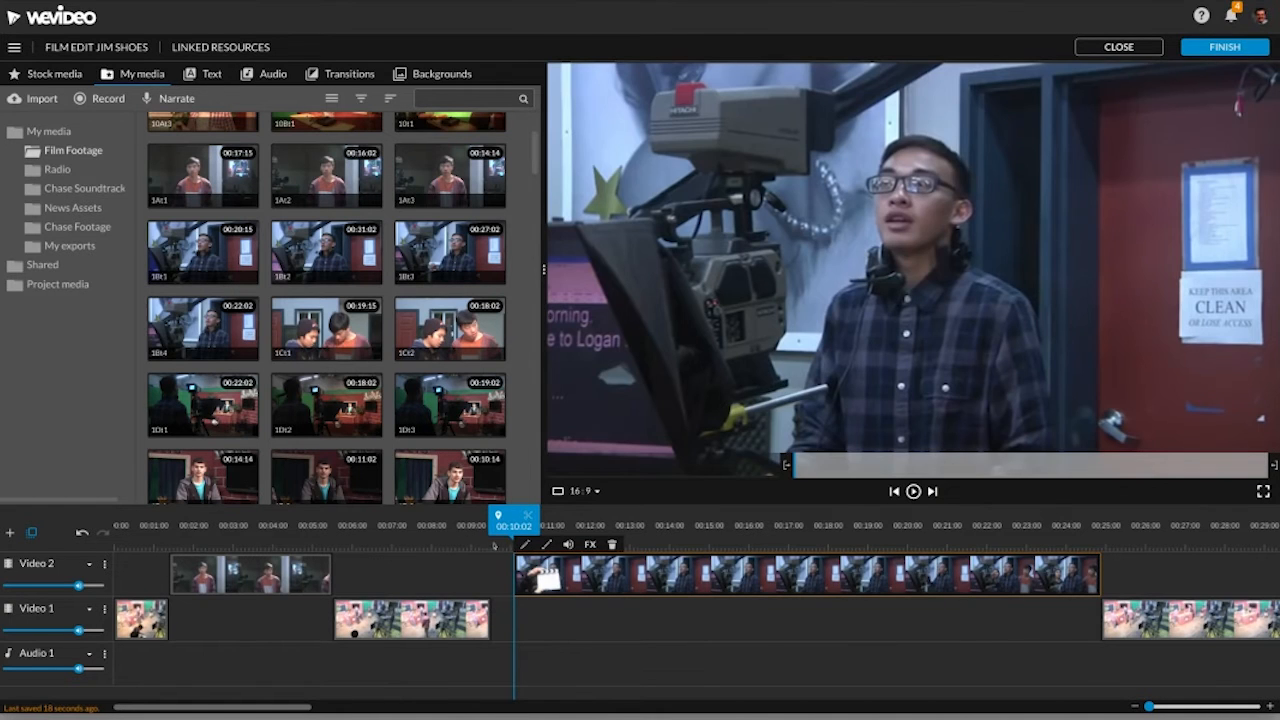
Extend the end of the second Video 1 segment to 00:09:21 and move clip 1Bt4 to start at that point.
click(475, 538)
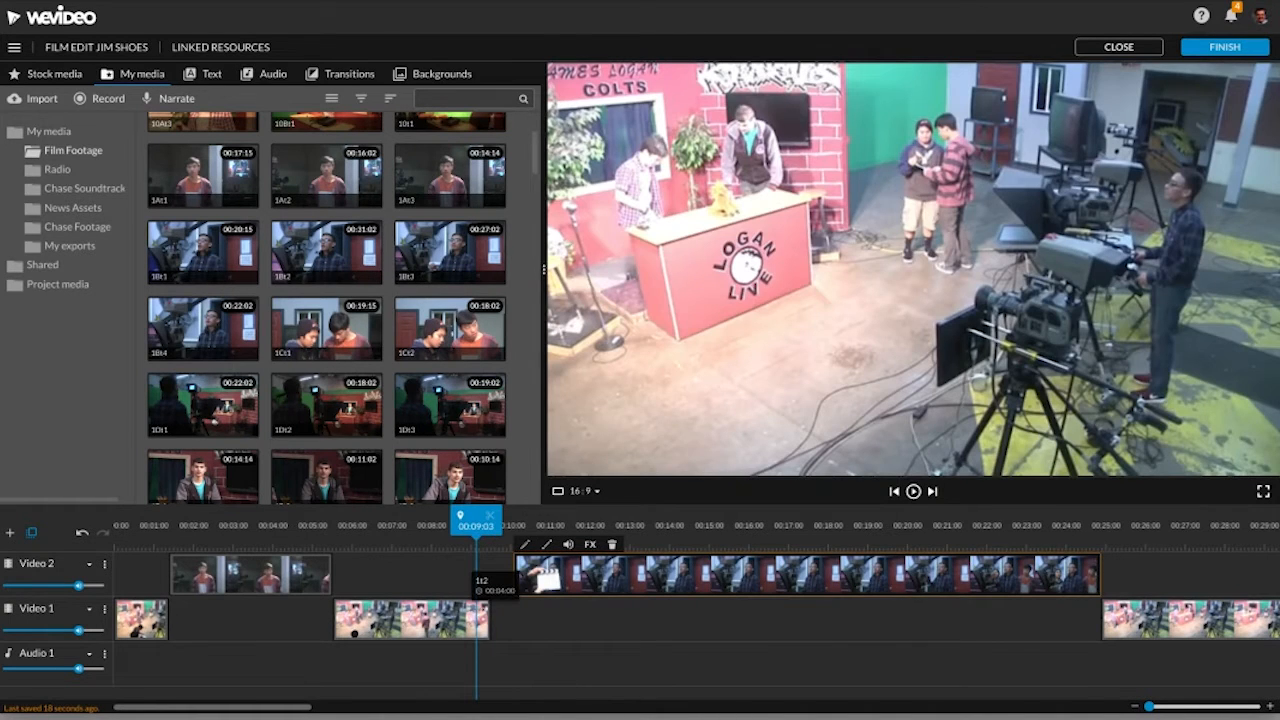
click(484, 618)
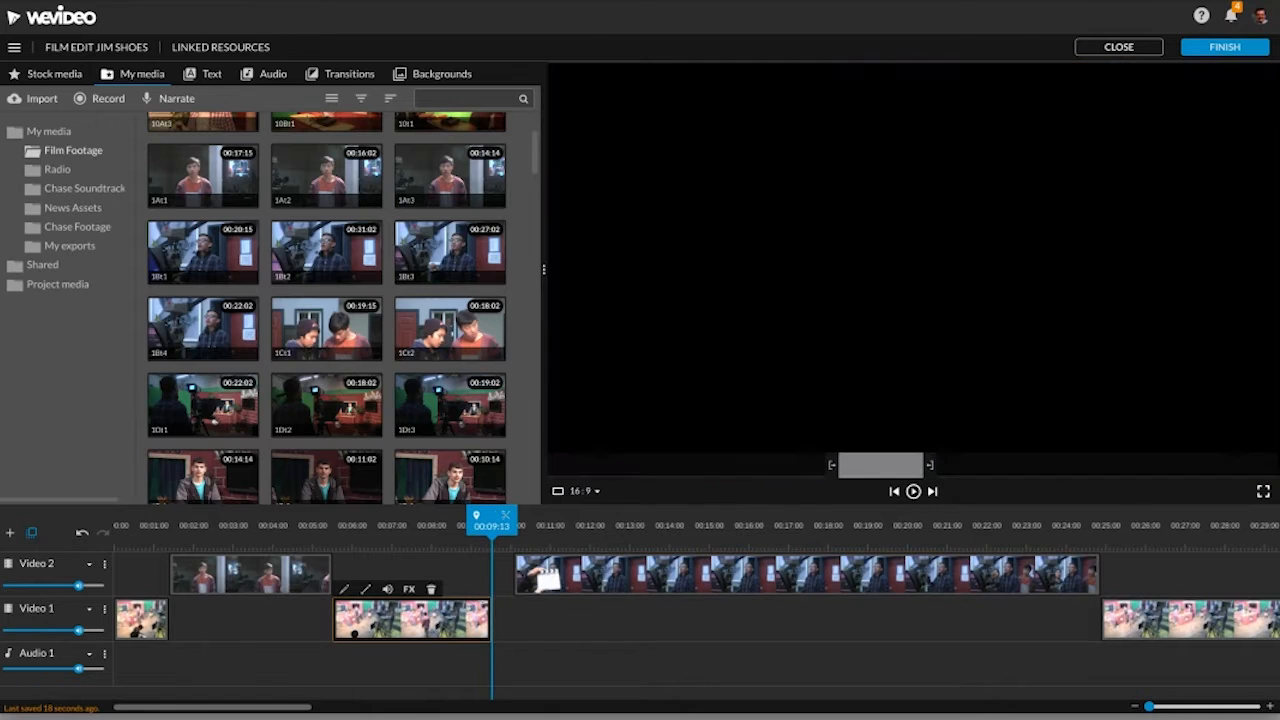
drag(489, 618, 503, 619)
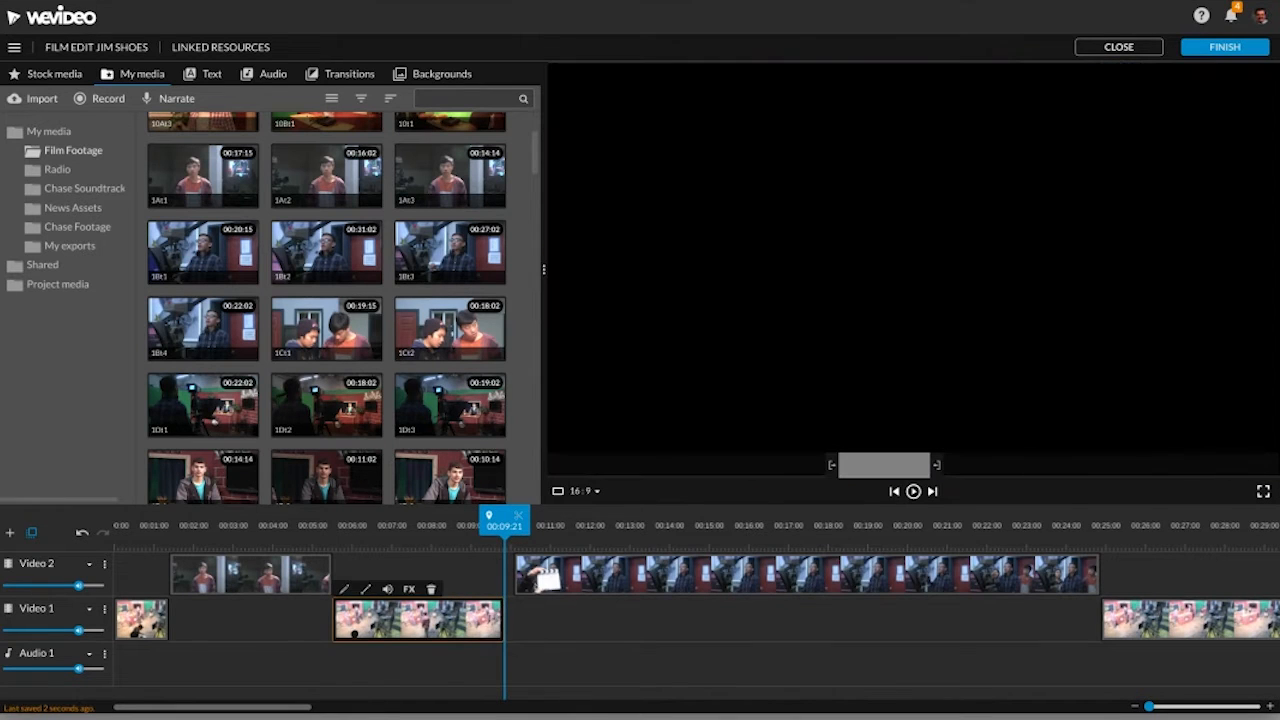
drag(540, 578, 530, 578)
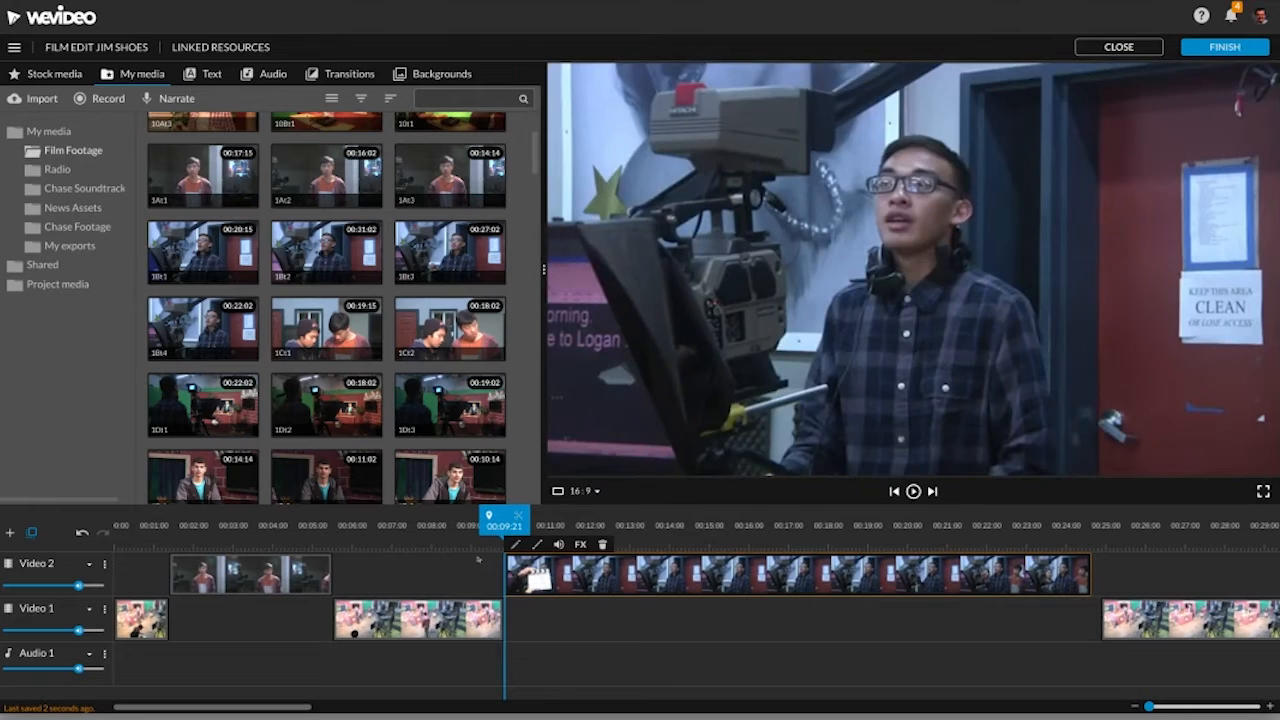
Play the revised cut from the wide shot to clip 1Bt4 twice, starting from about 00:08:17 and 00:08:20.
click(457, 541)
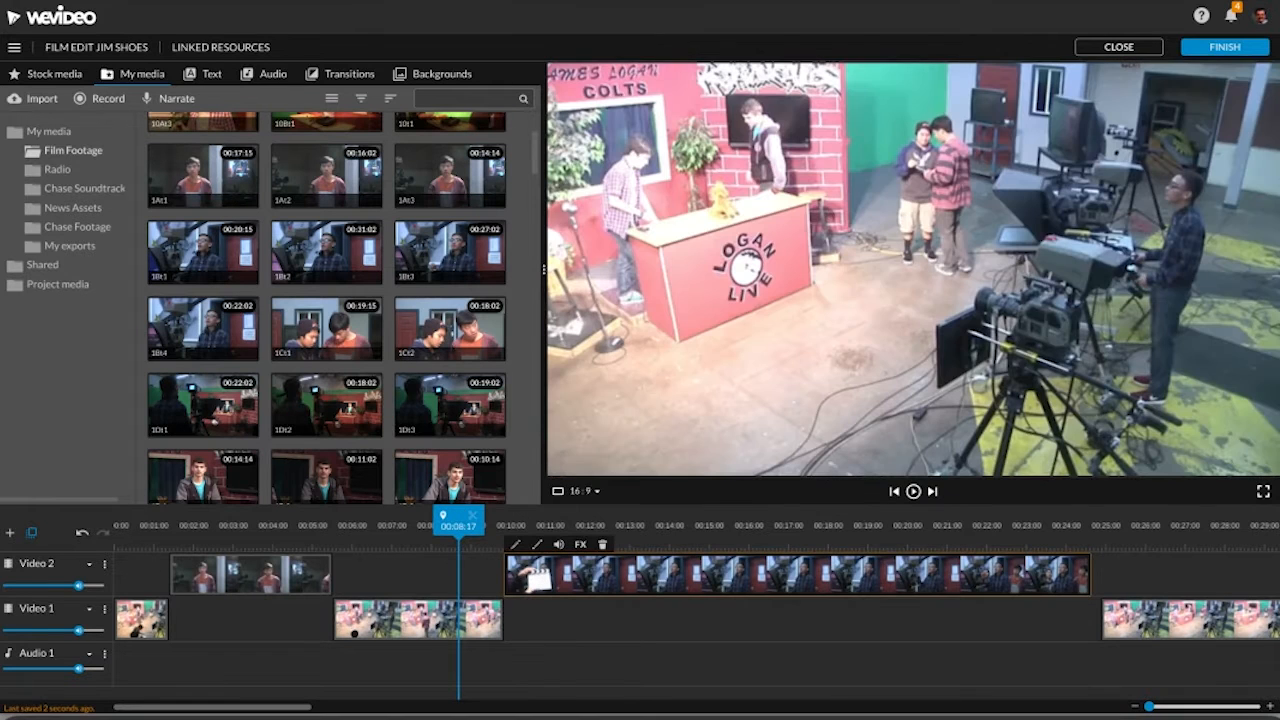
key(space)
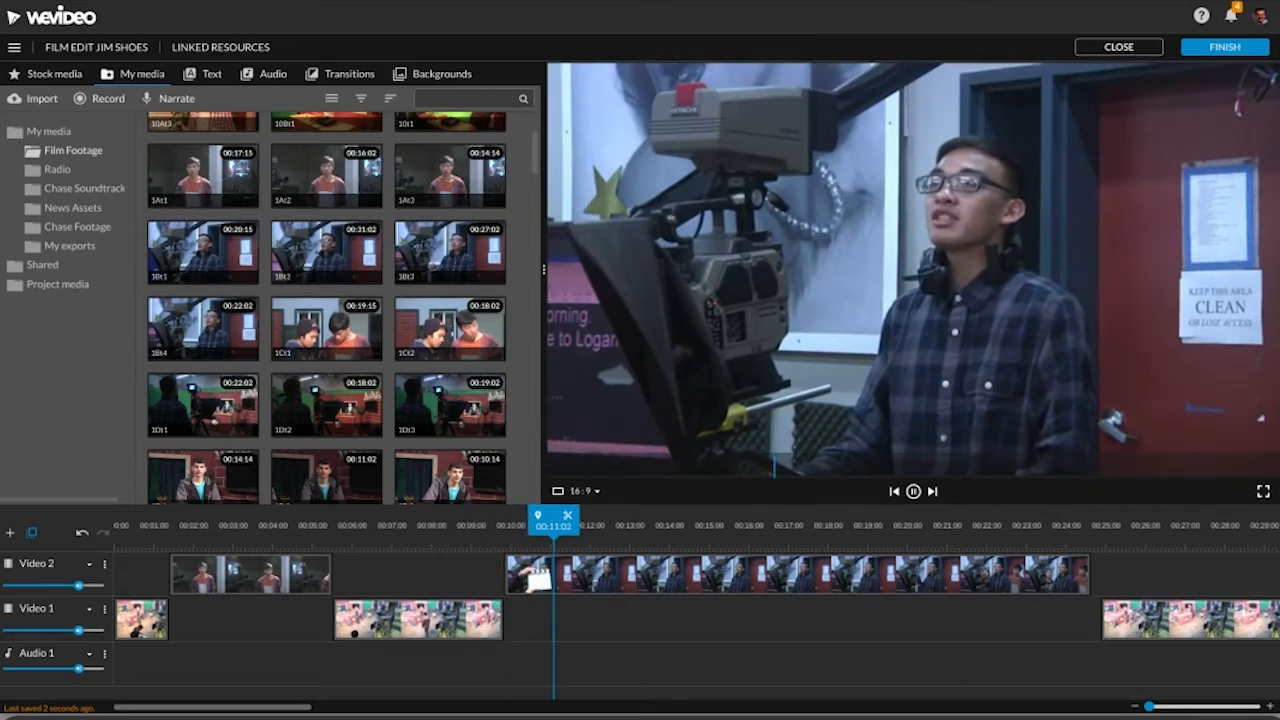
key(space)
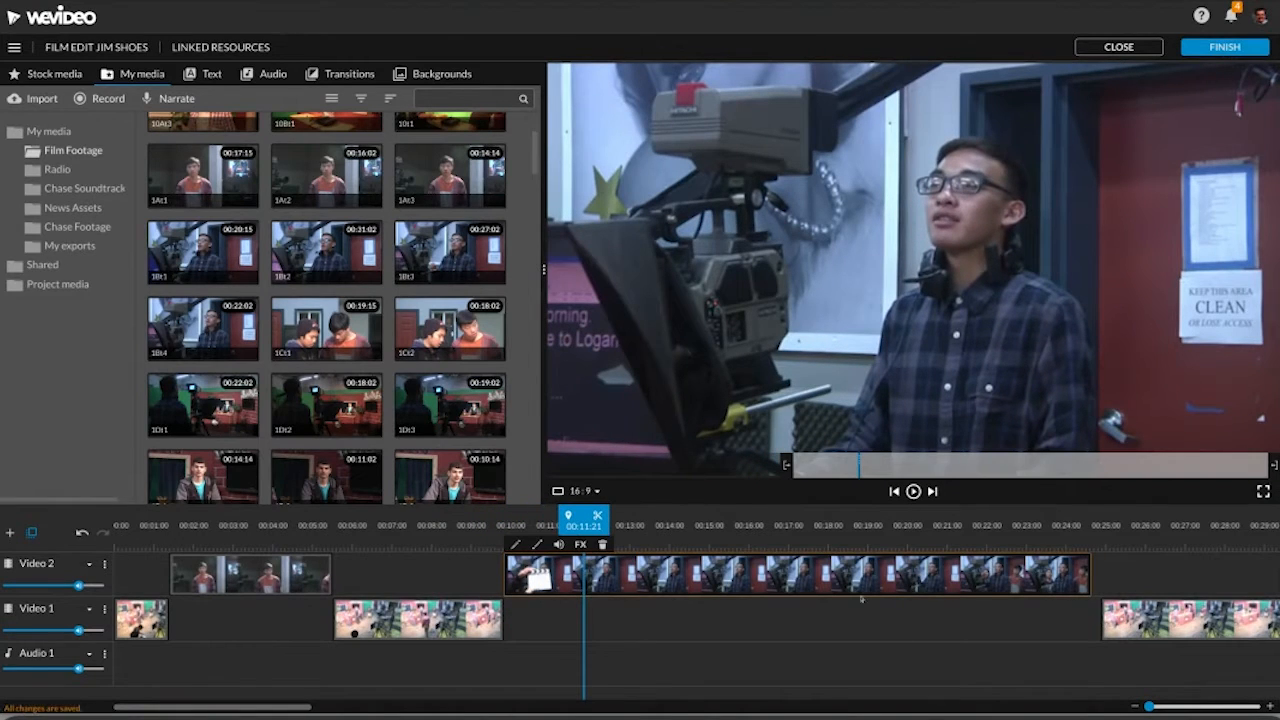
mouse_move(575, 518)
mouse_down()
mouse_move(465, 520)
mouse_move(520, 520)
mouse_up()
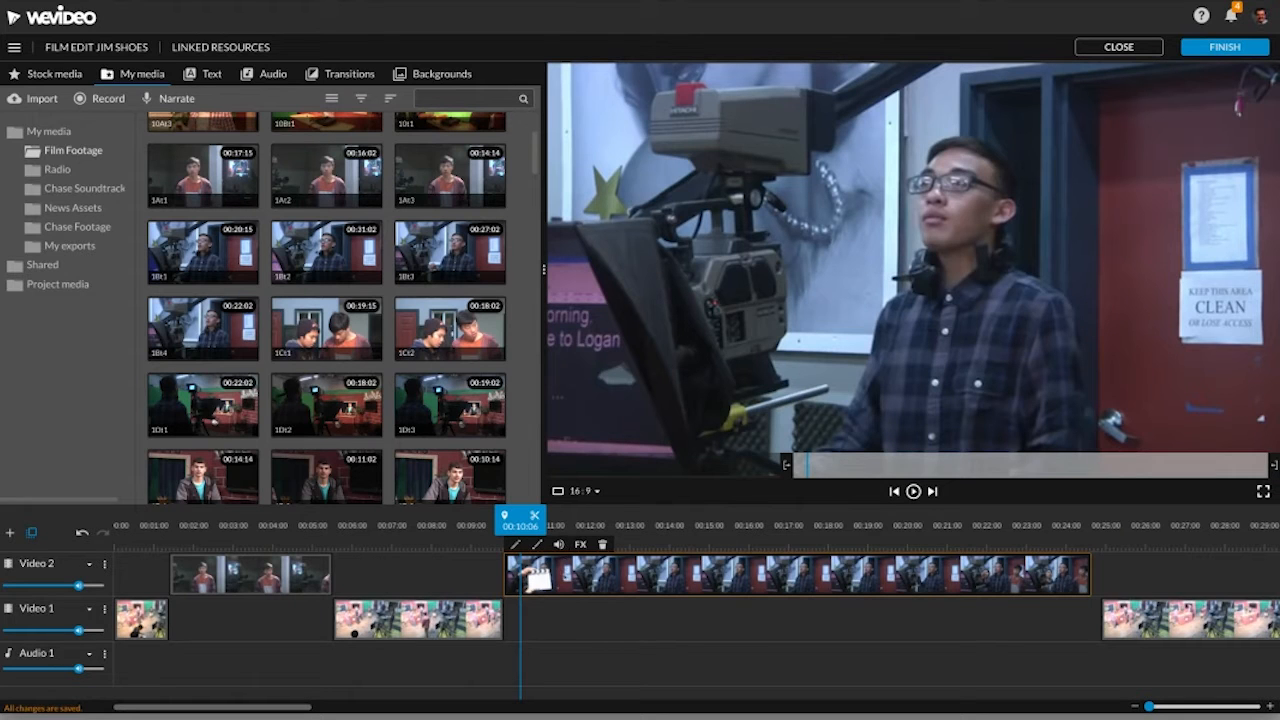
drag(520, 520, 464, 520)
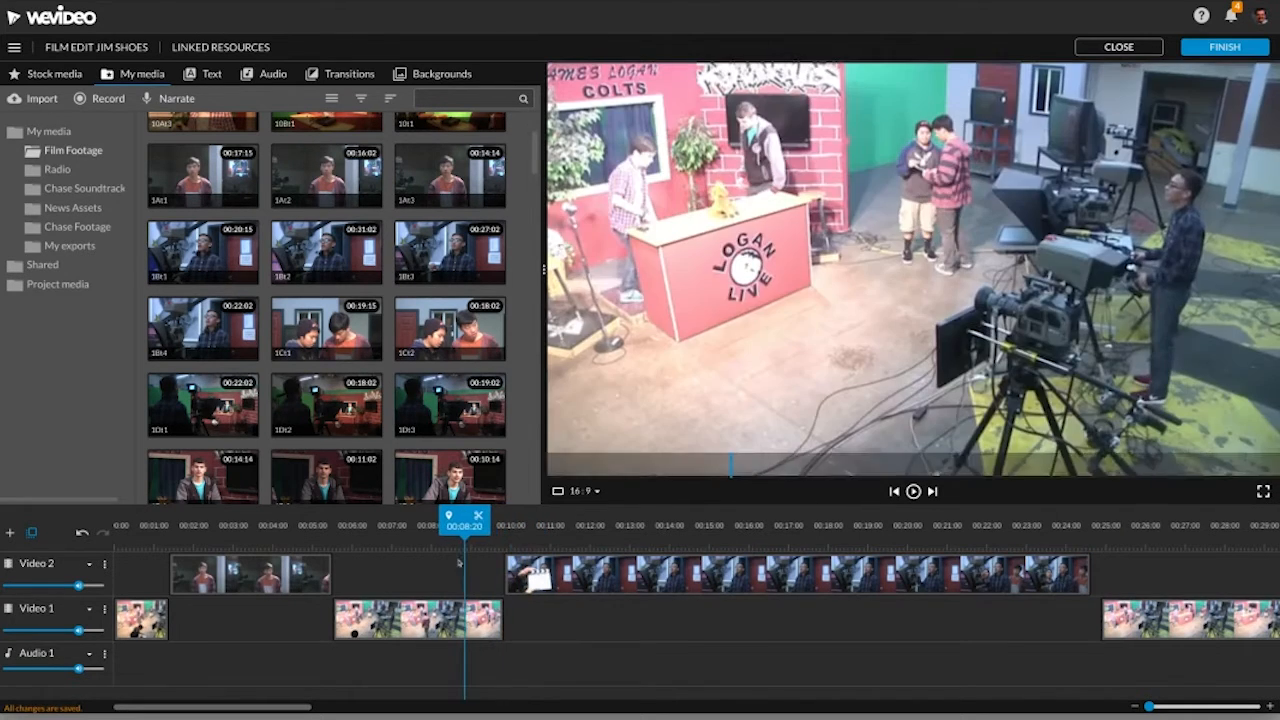
key(space)
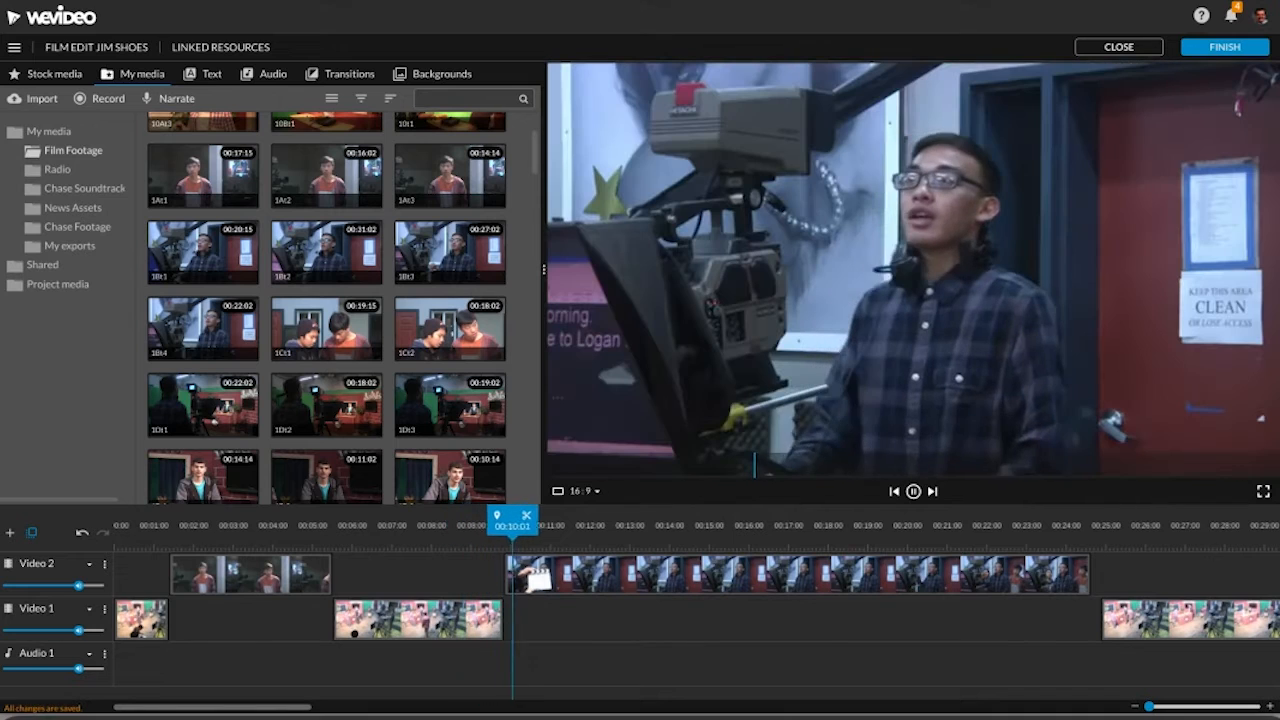
key(space)
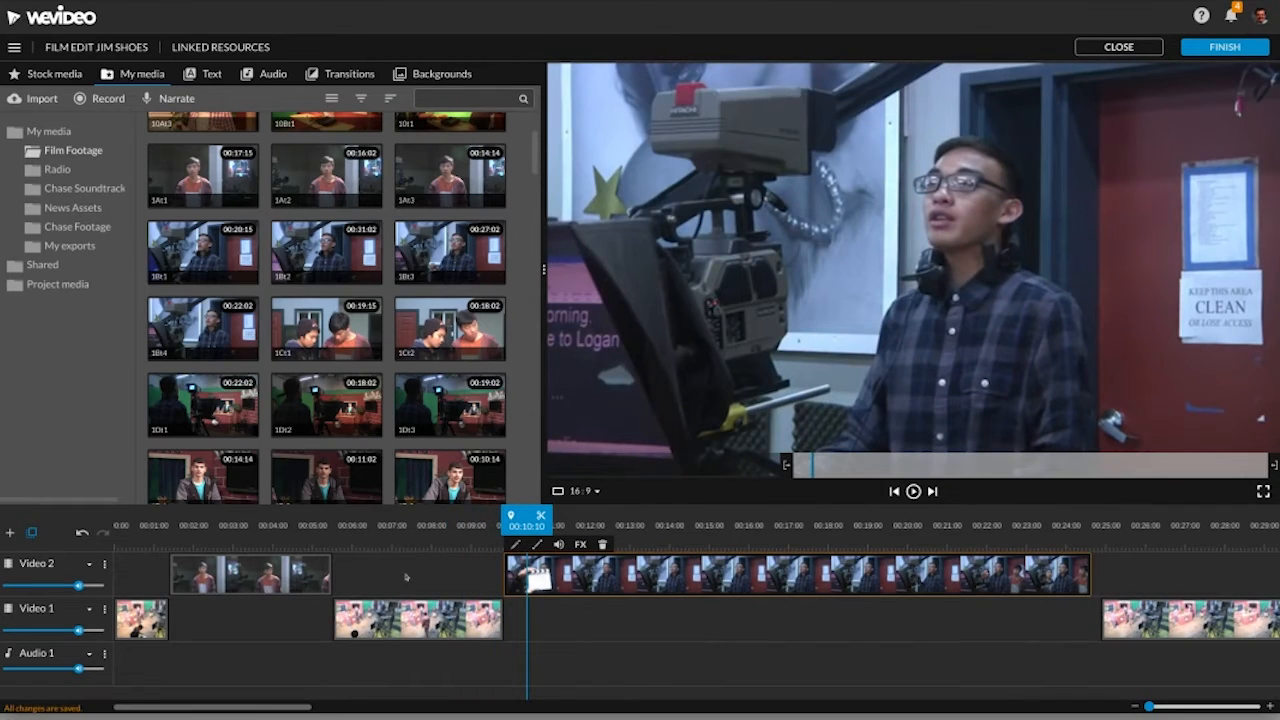
Enlarge the Video 1 and Video 2 tracks to their tallest size to show the clips' audio waveforms.
drag(527, 520, 490, 520)
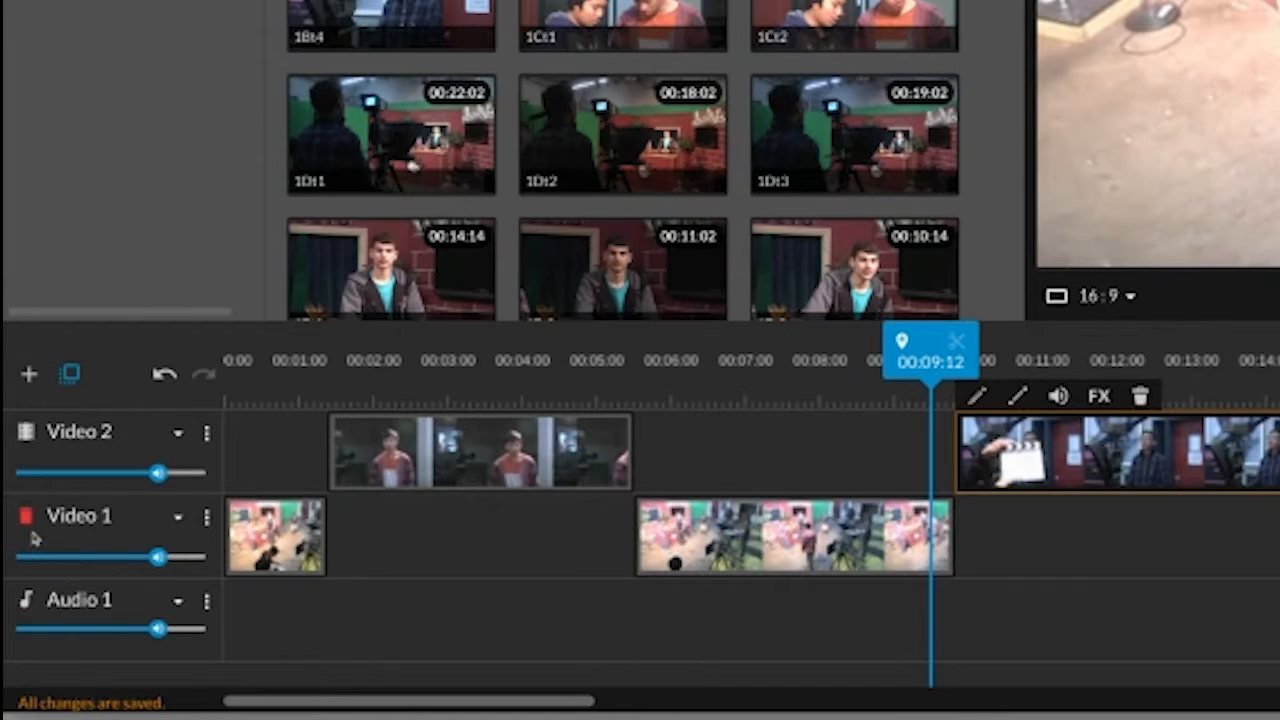
click(177, 519)
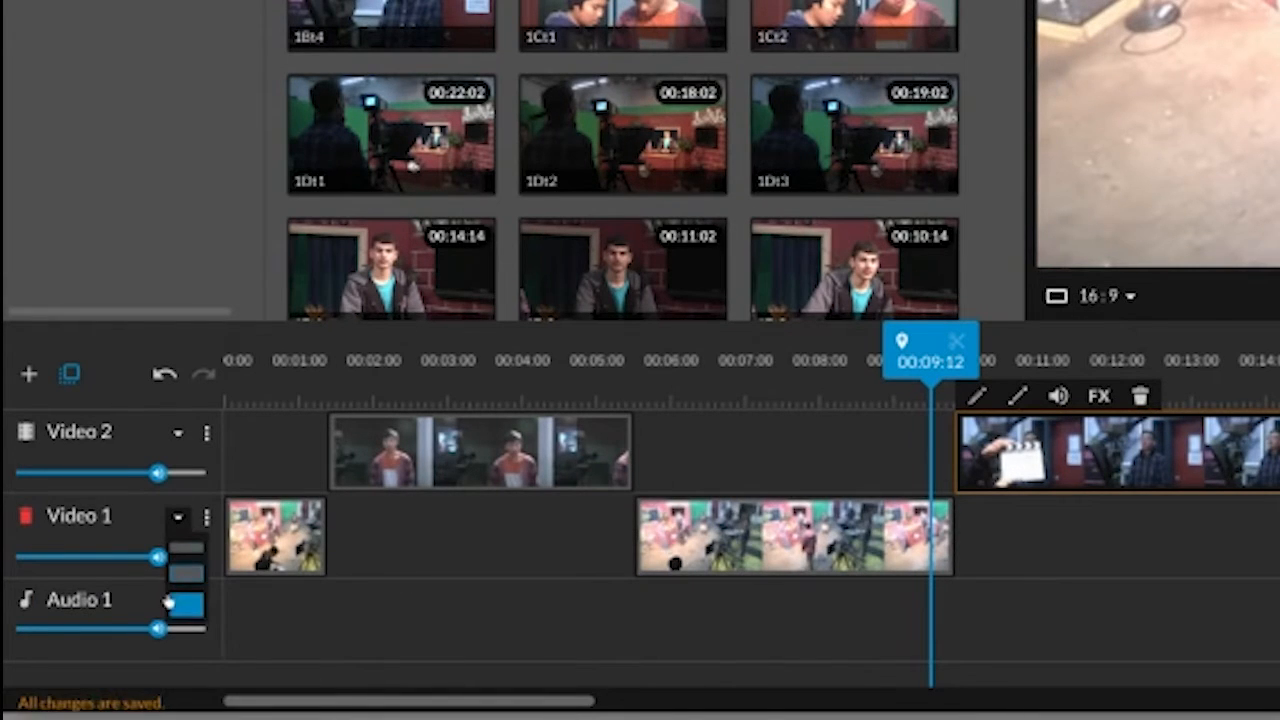
click(180, 604)
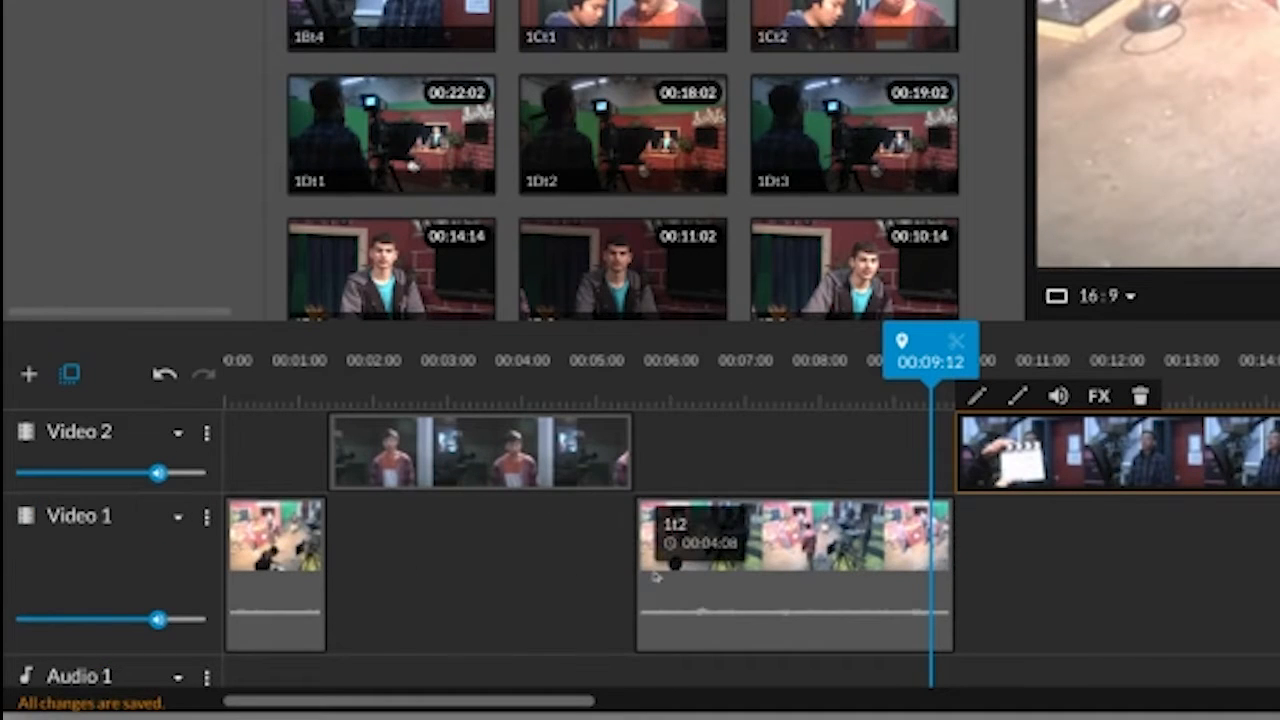
click(176, 436)
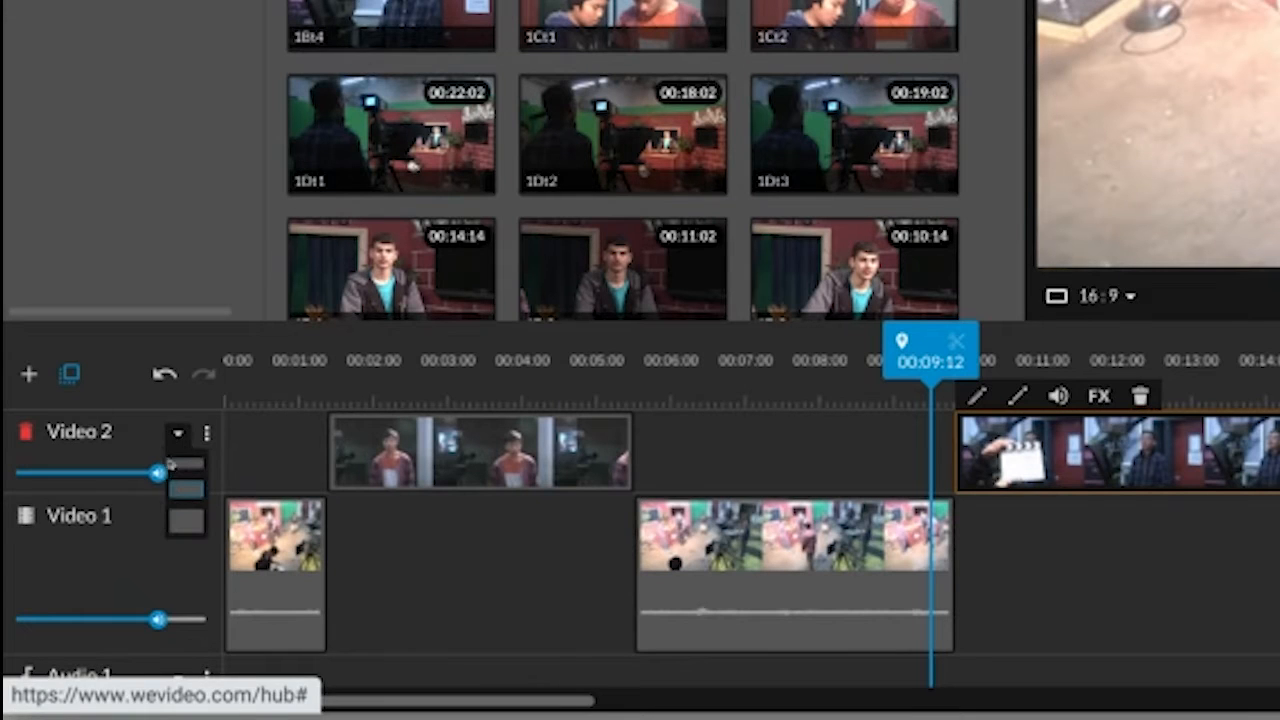
click(183, 515)
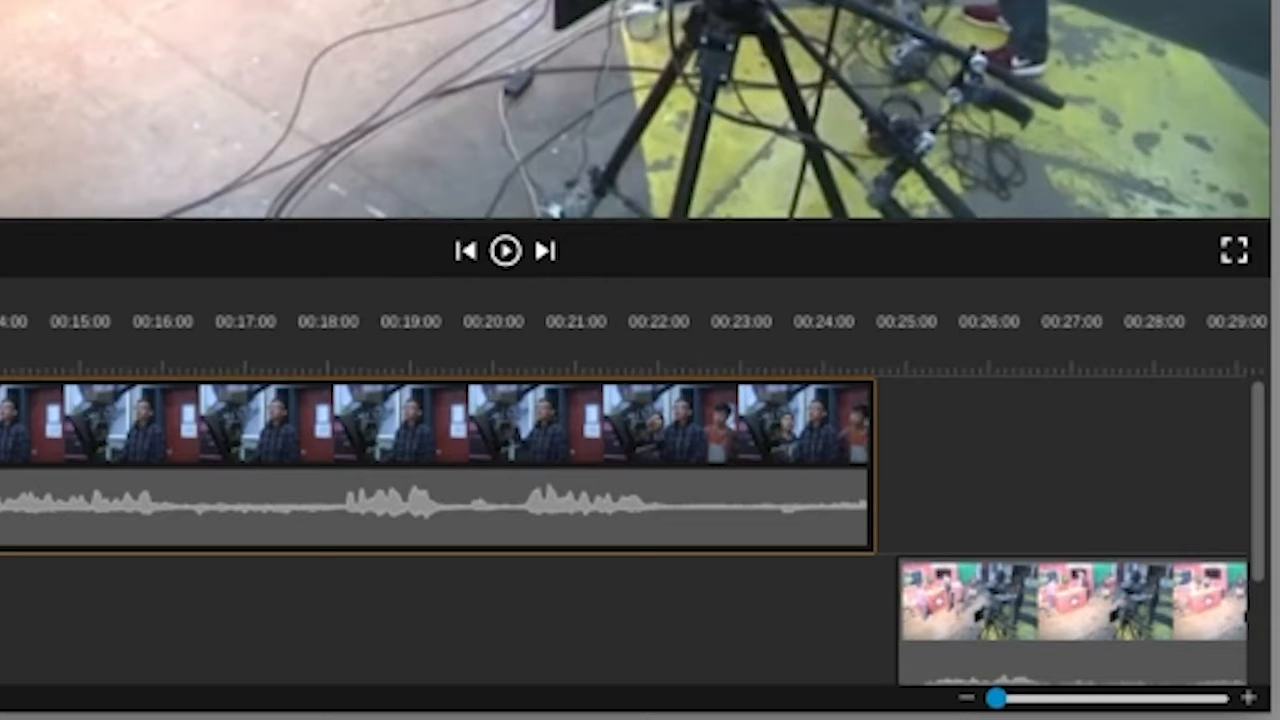
scroll(633, 528, down, 3)
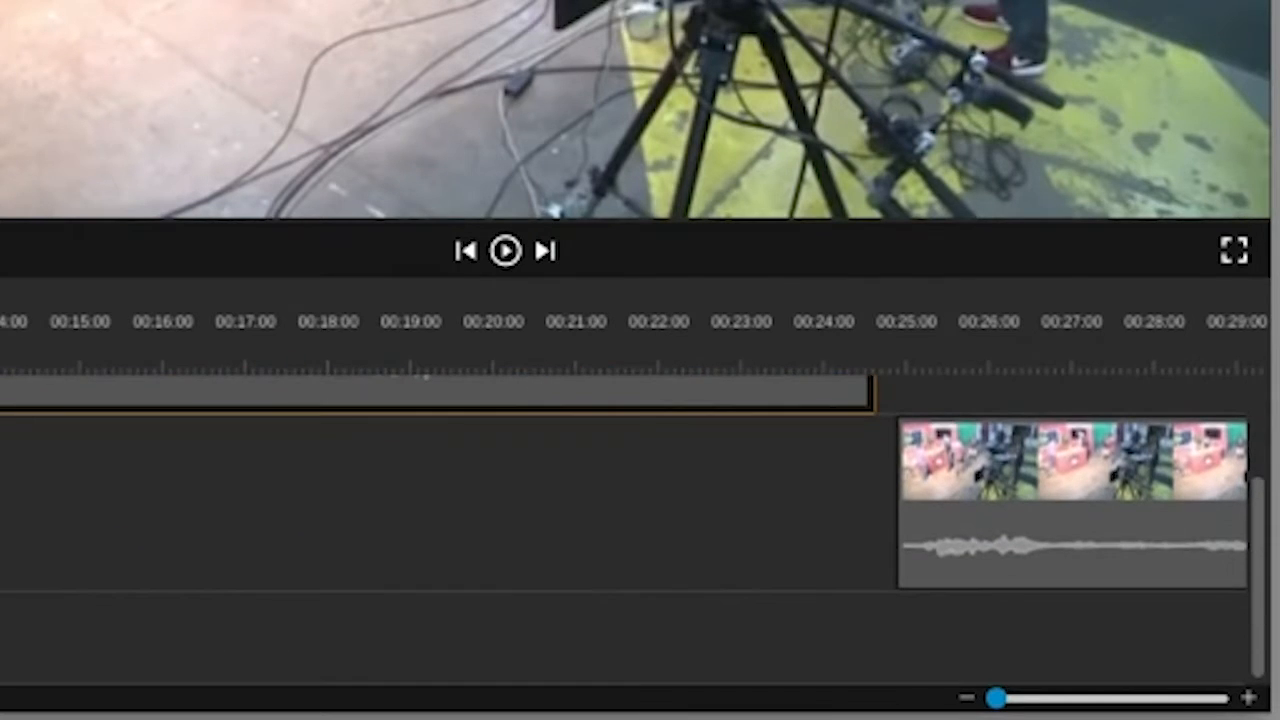
scroll(633, 530, up, 2)
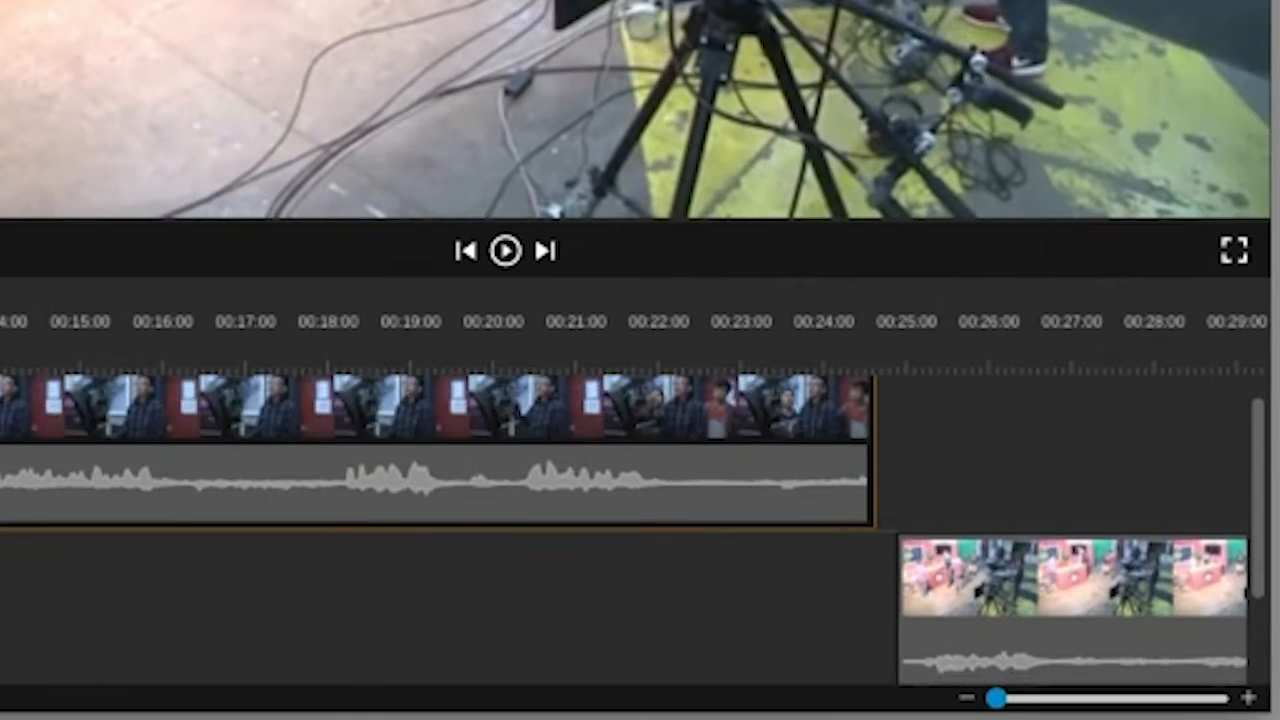
scroll(633, 530, down, 3)
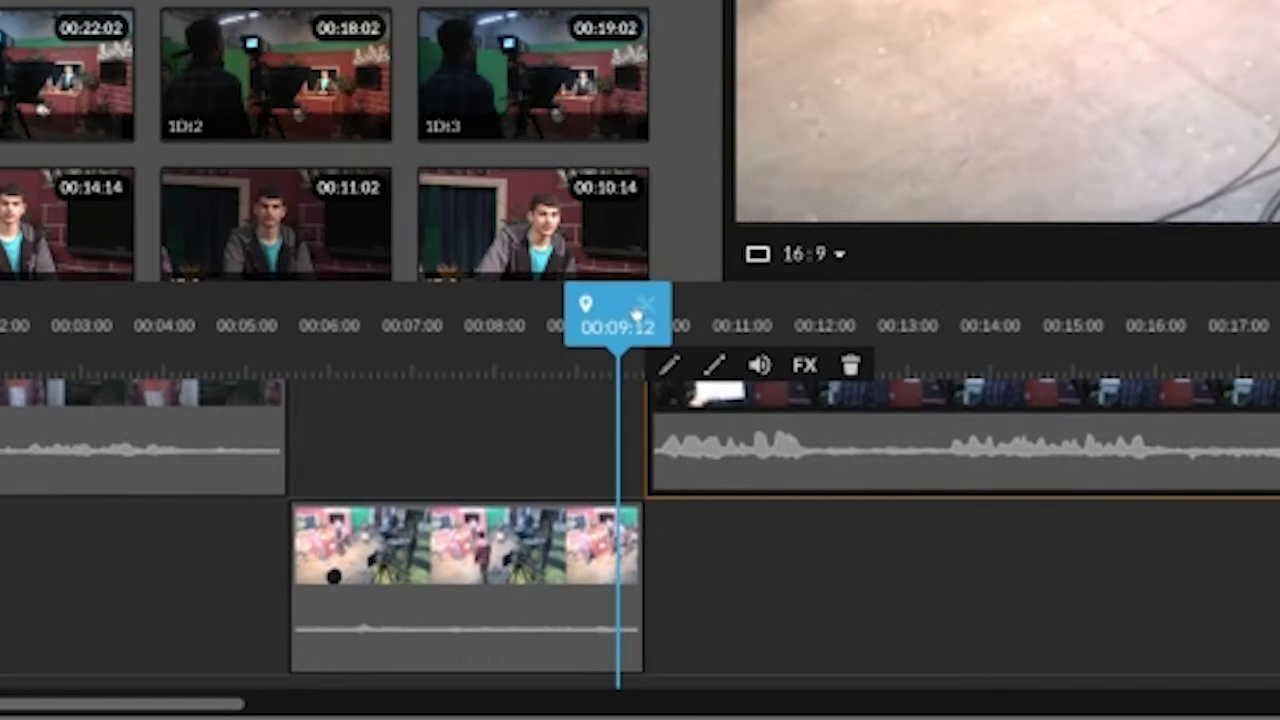
Trim the end of the second Video 1 segment to 00:09:15 and move clip 1Bt4 to start at that point.
drag(630, 318, 591, 318)
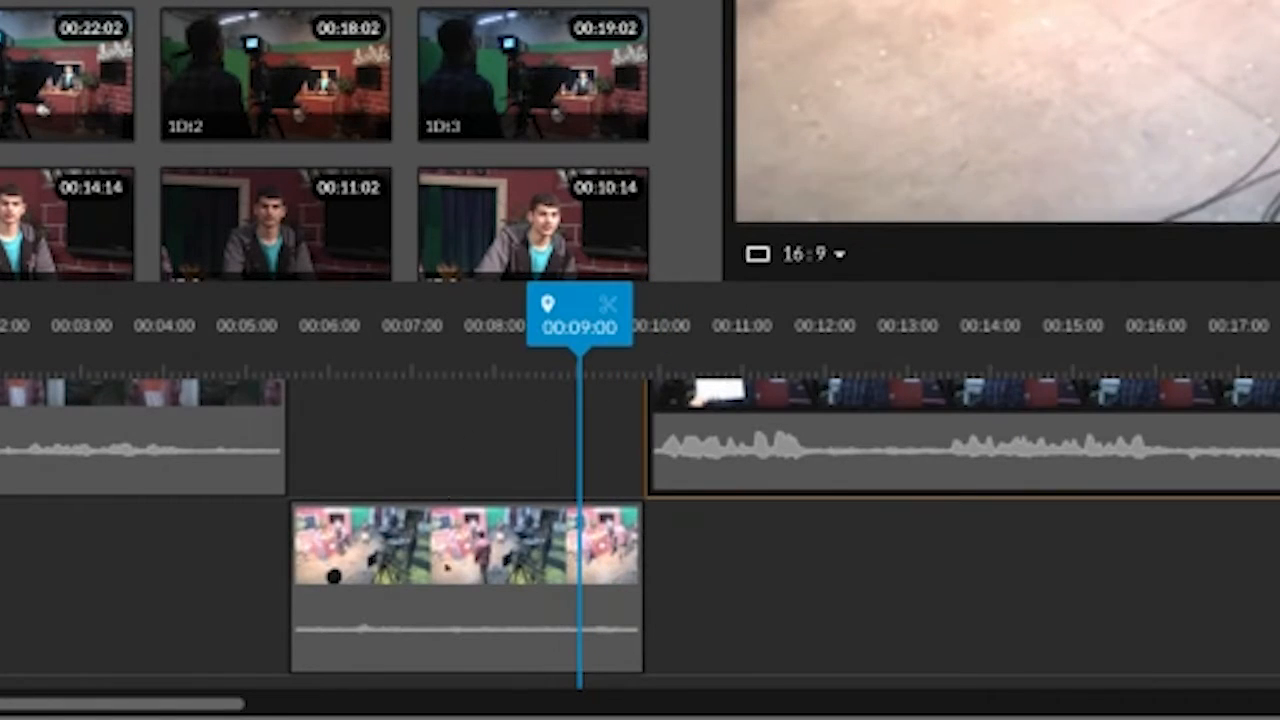
click(601, 637)
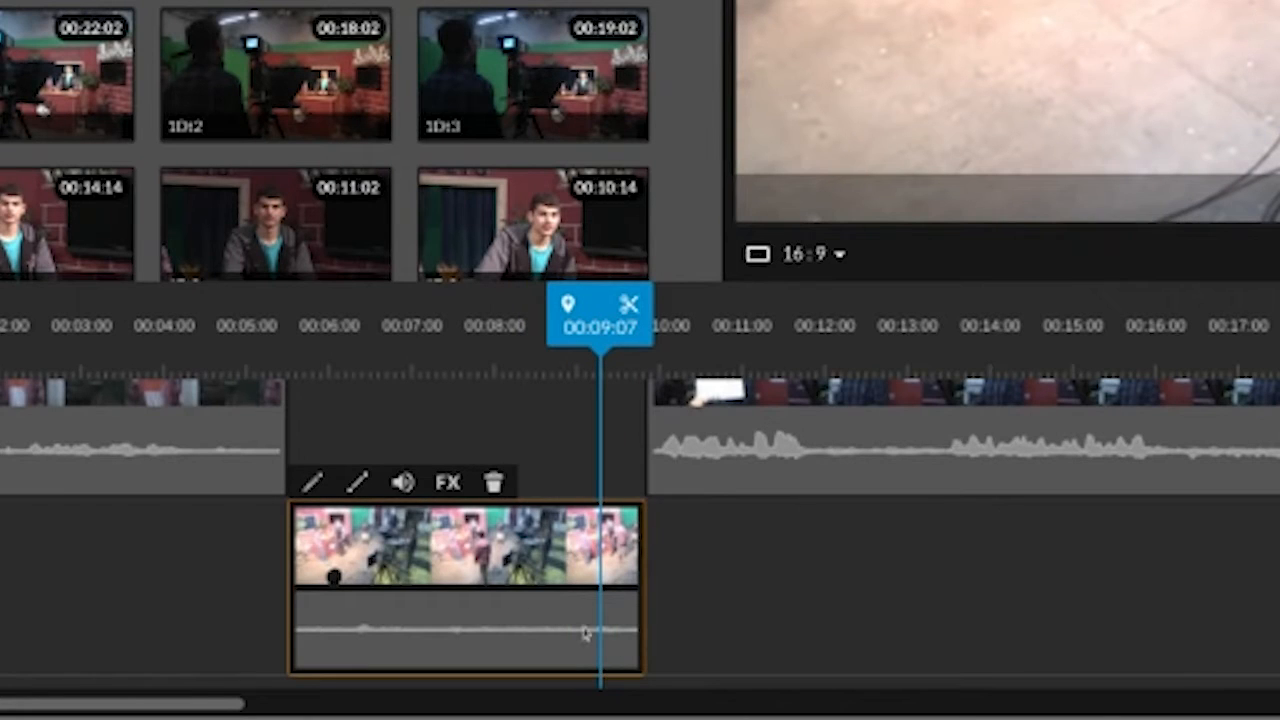
key(space)
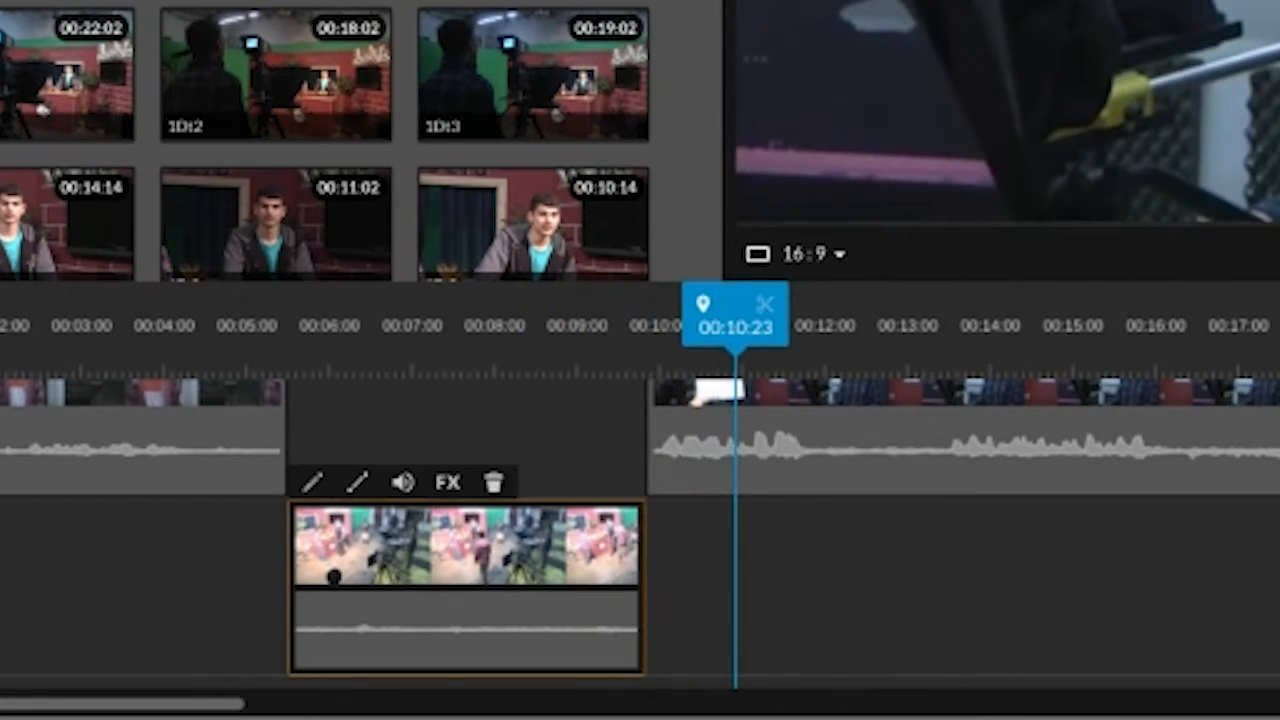
drag(623, 563, 621, 562)
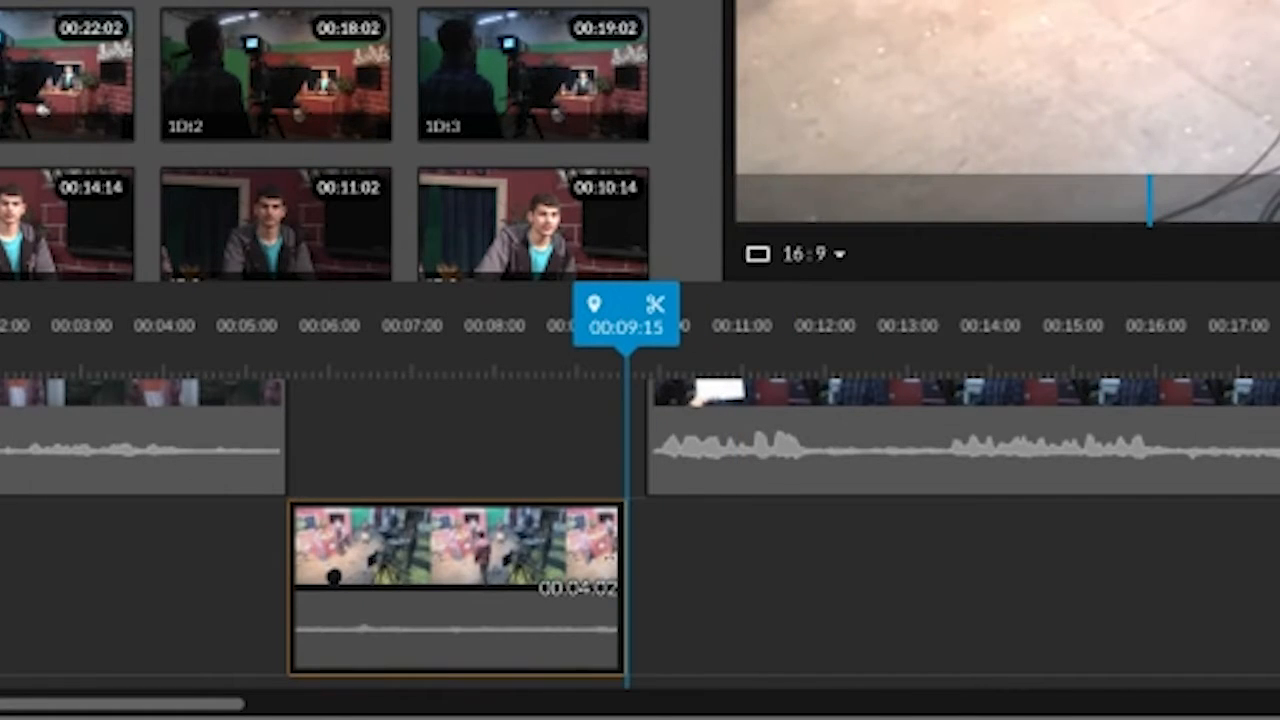
drag(822, 396, 801, 388)
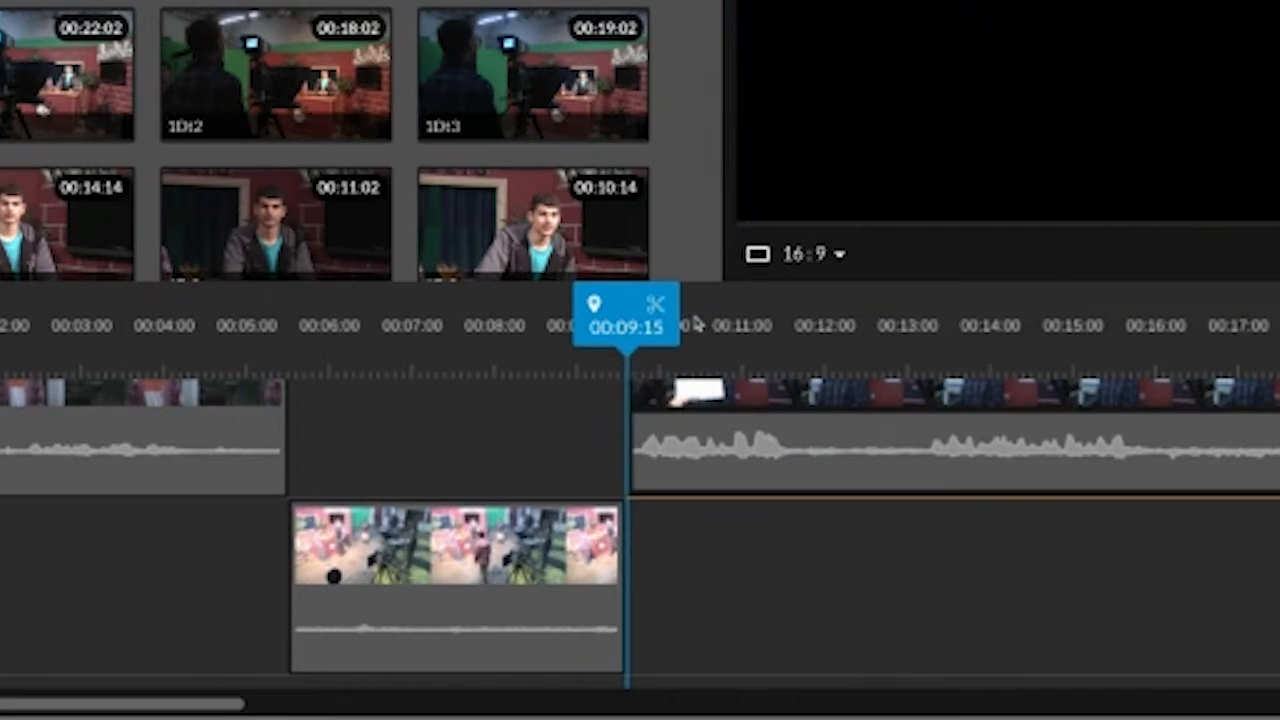
Play the tightened cut from the wide shot to clip 1Bt4 through the end of its first spoken line.
drag(626, 285, 447, 285)
key(space)
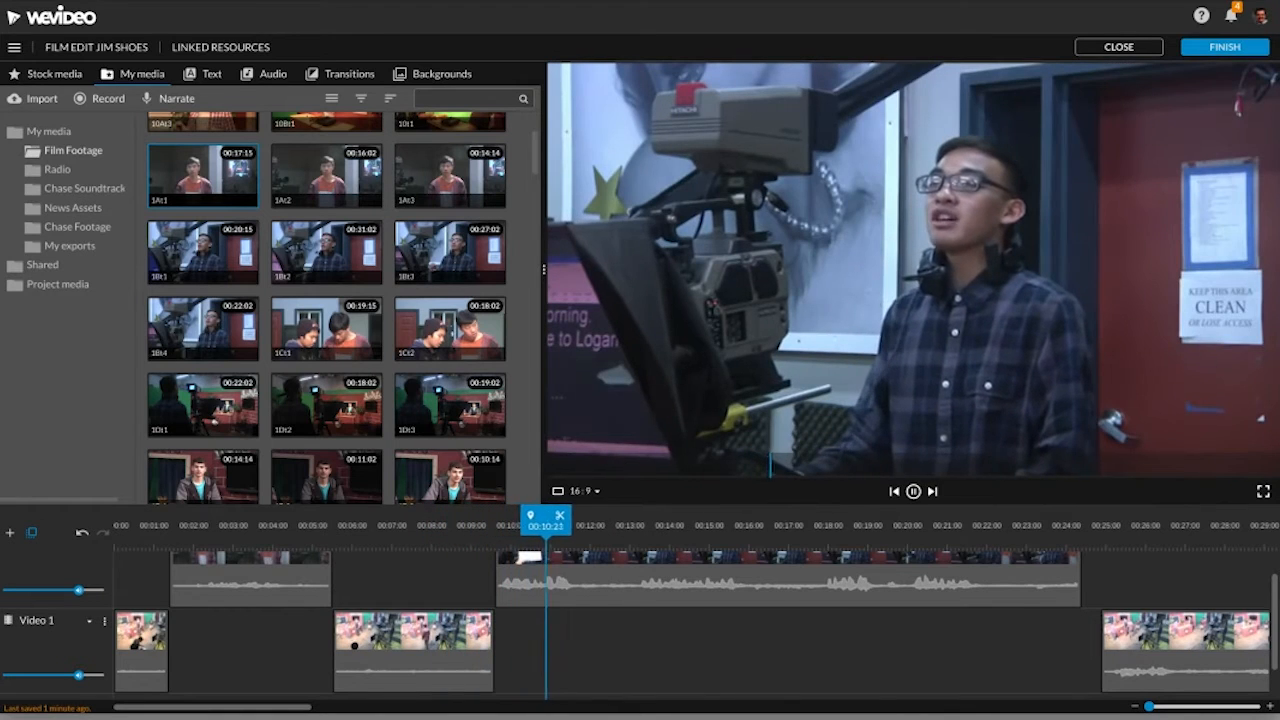
key(space)
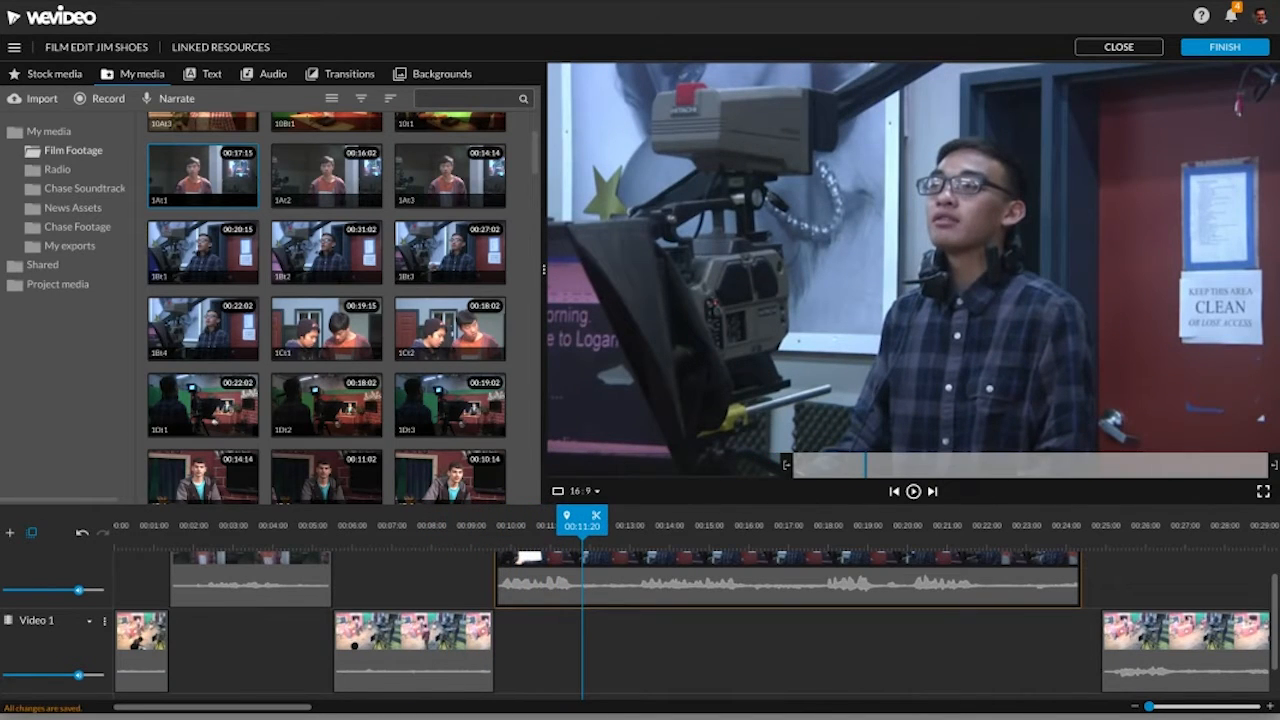
Split clip 1Bt4 on Video 2 at 00:11:14 and 00:13:03 to isolate the first silent pause.
drag(581, 520, 573, 520)
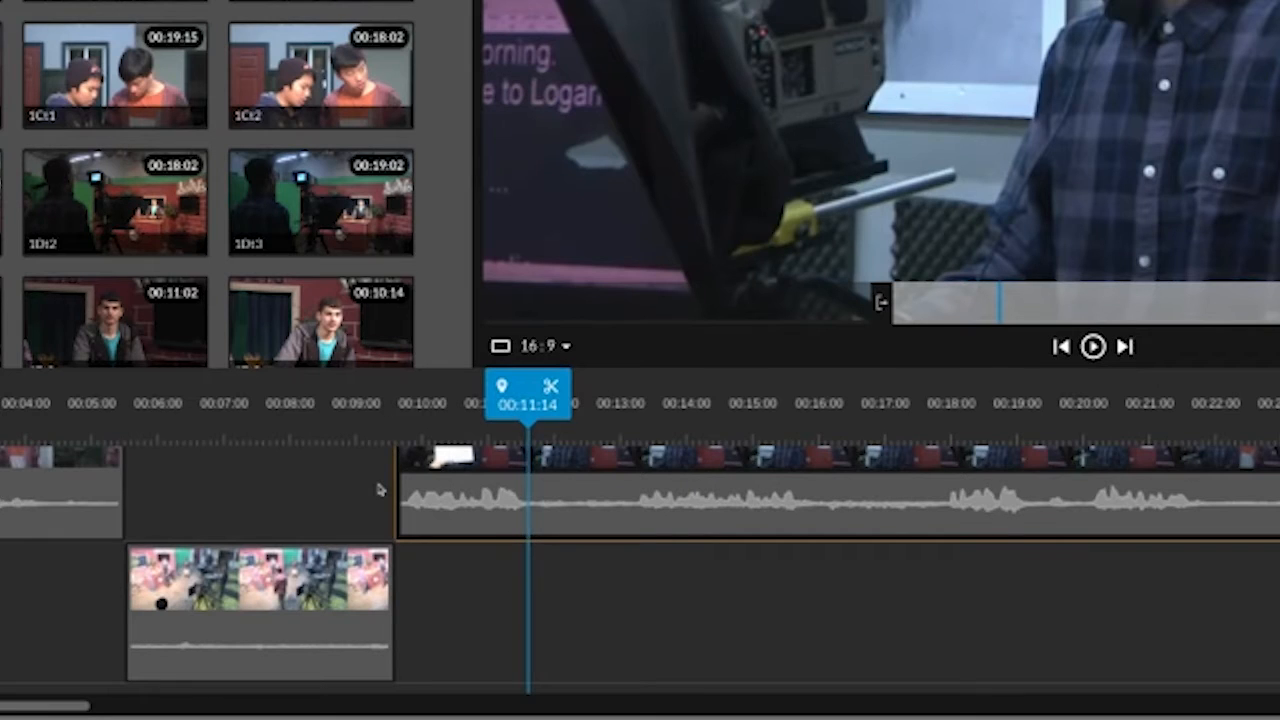
key(s)
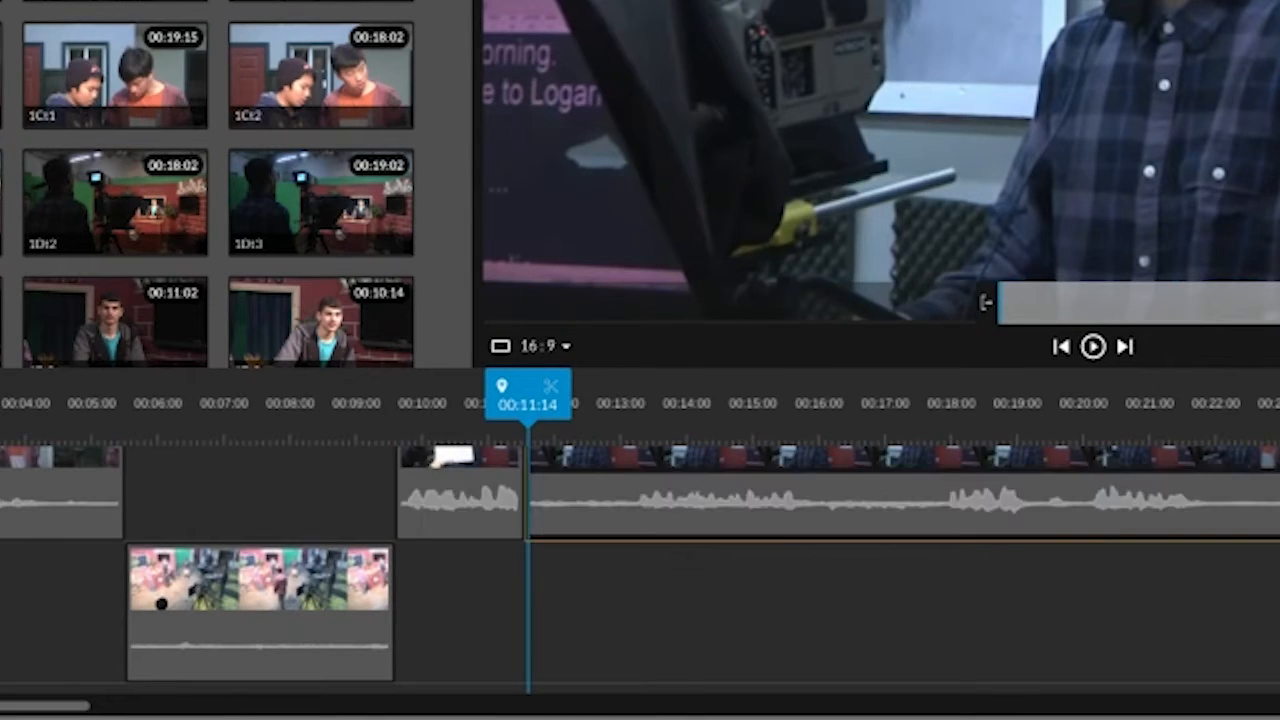
key(space)
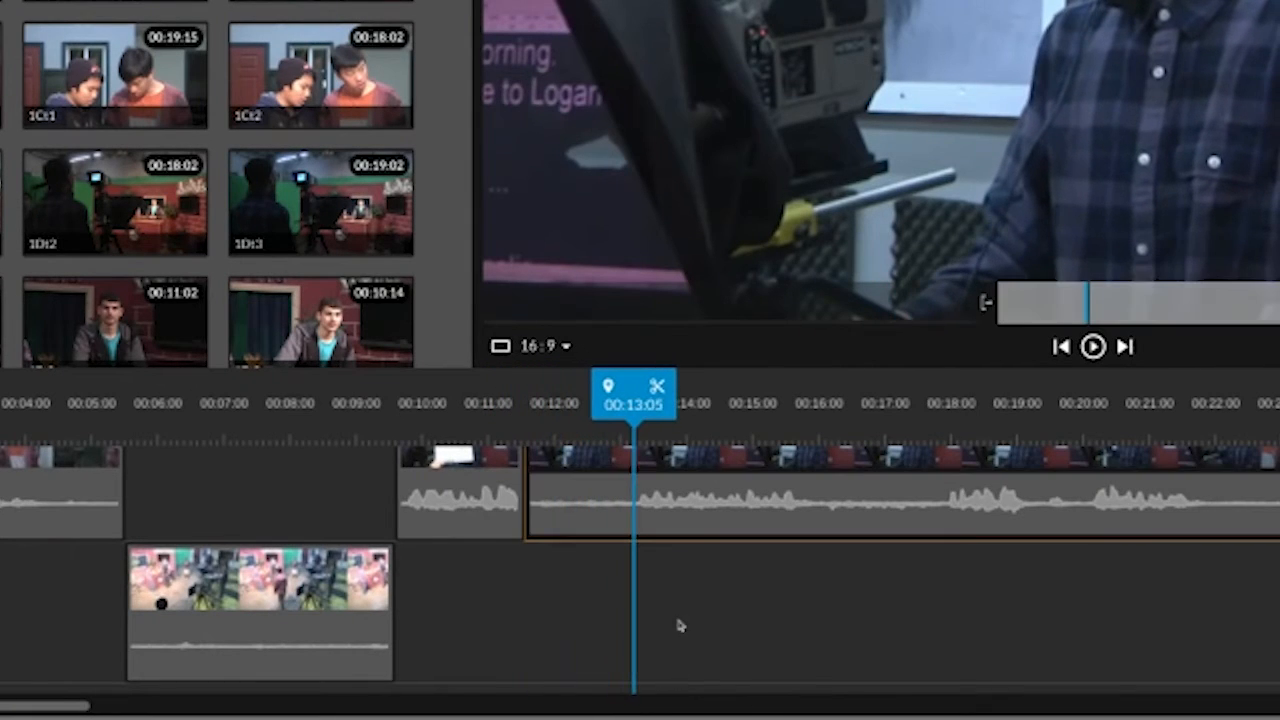
drag(622, 376, 618, 378)
click(653, 386)
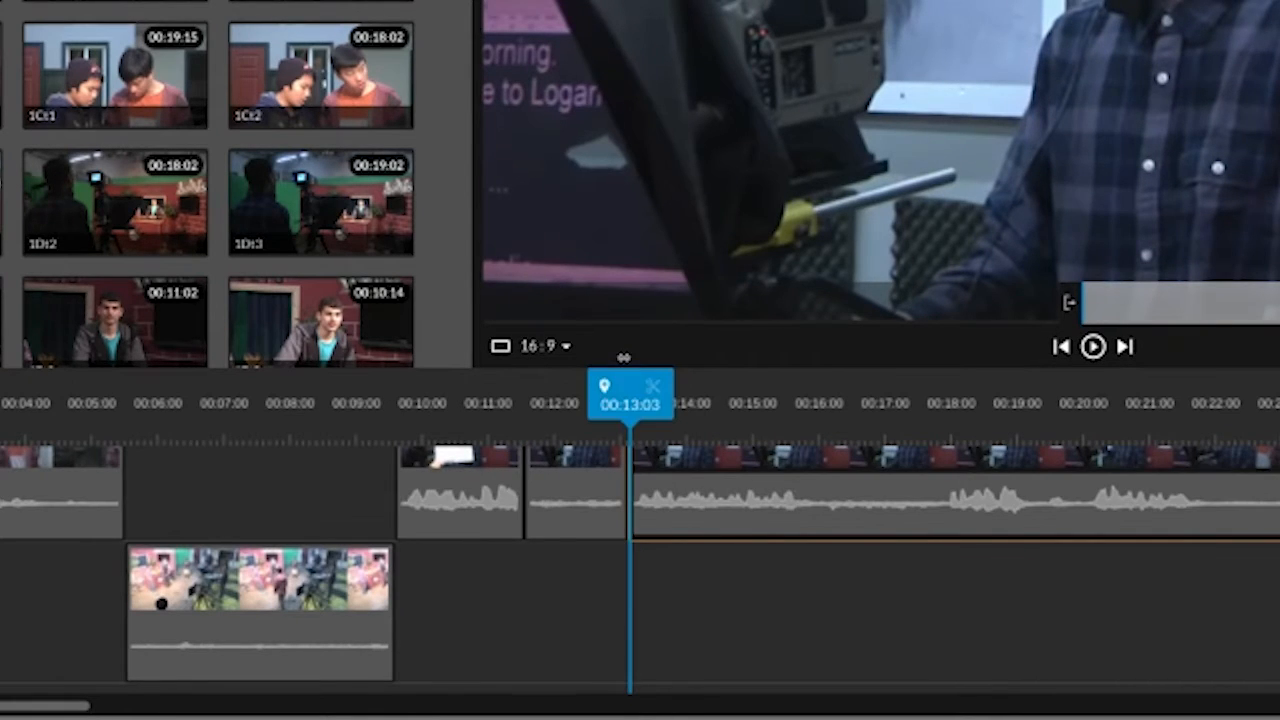
Split the rest of clip 1Bt4 at 00:15:20 and 00:17:19 to isolate the second silent pause.
key(space)
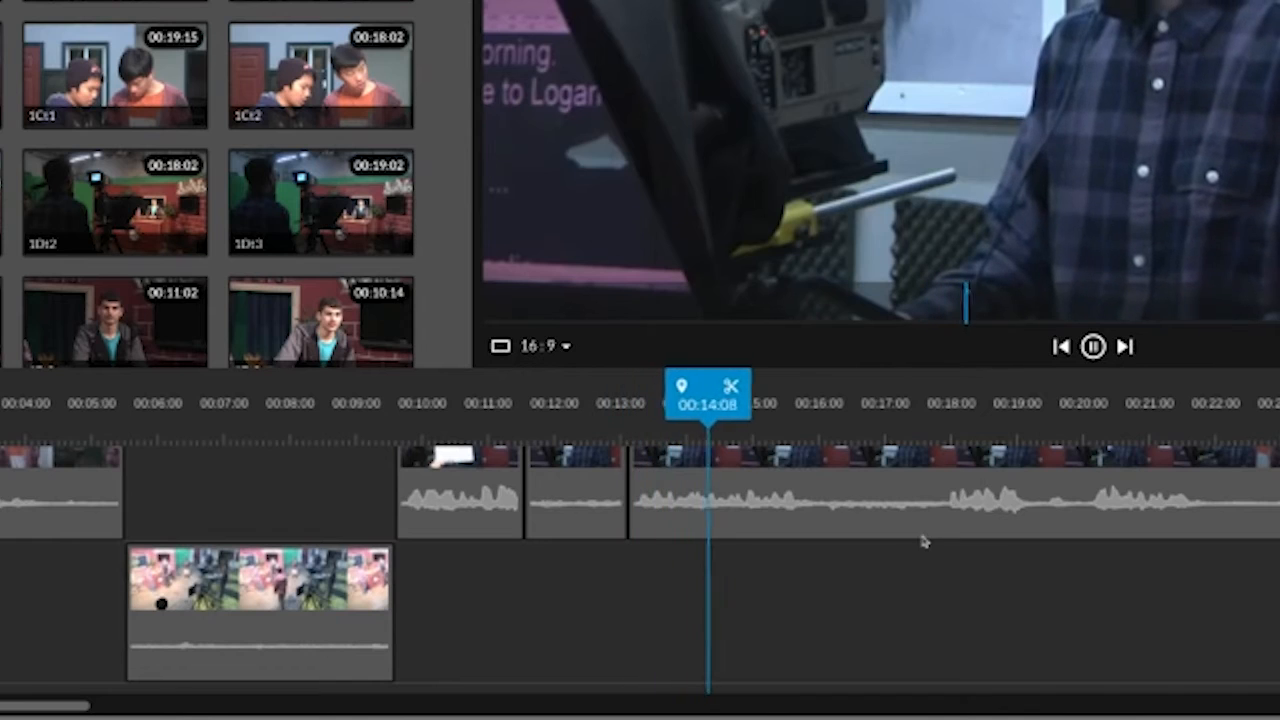
click(736, 477)
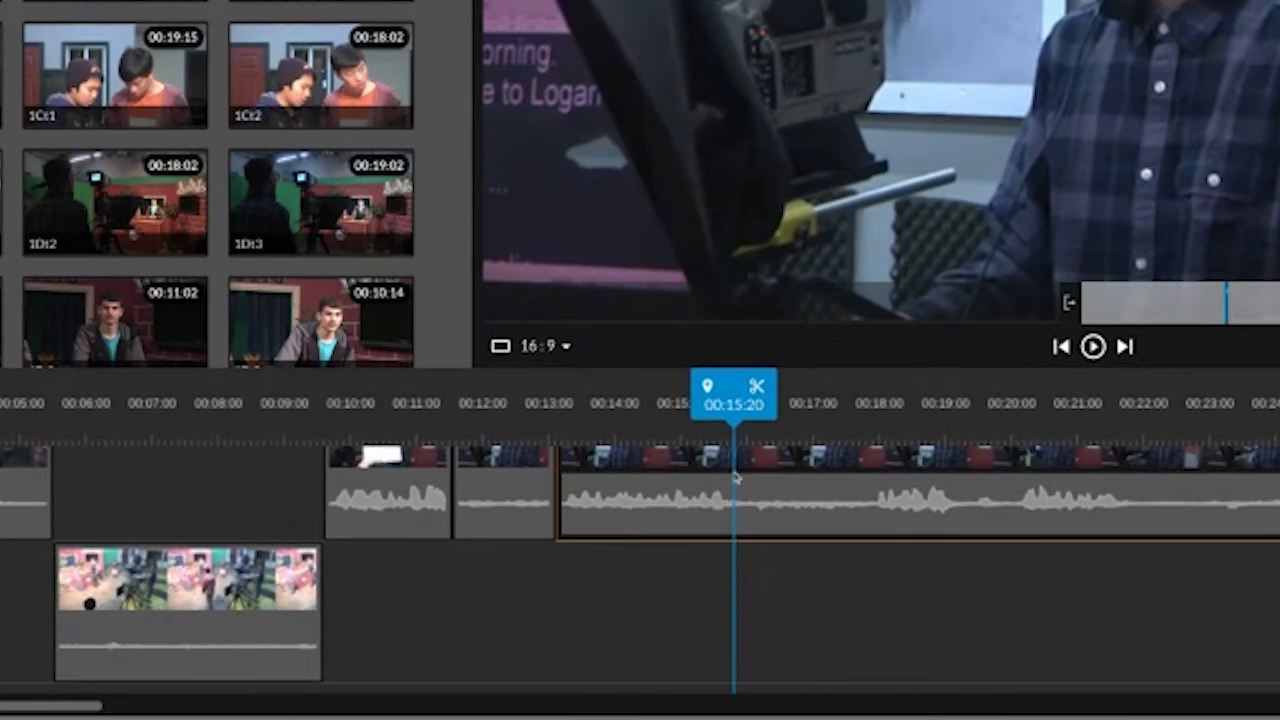
click(757, 386)
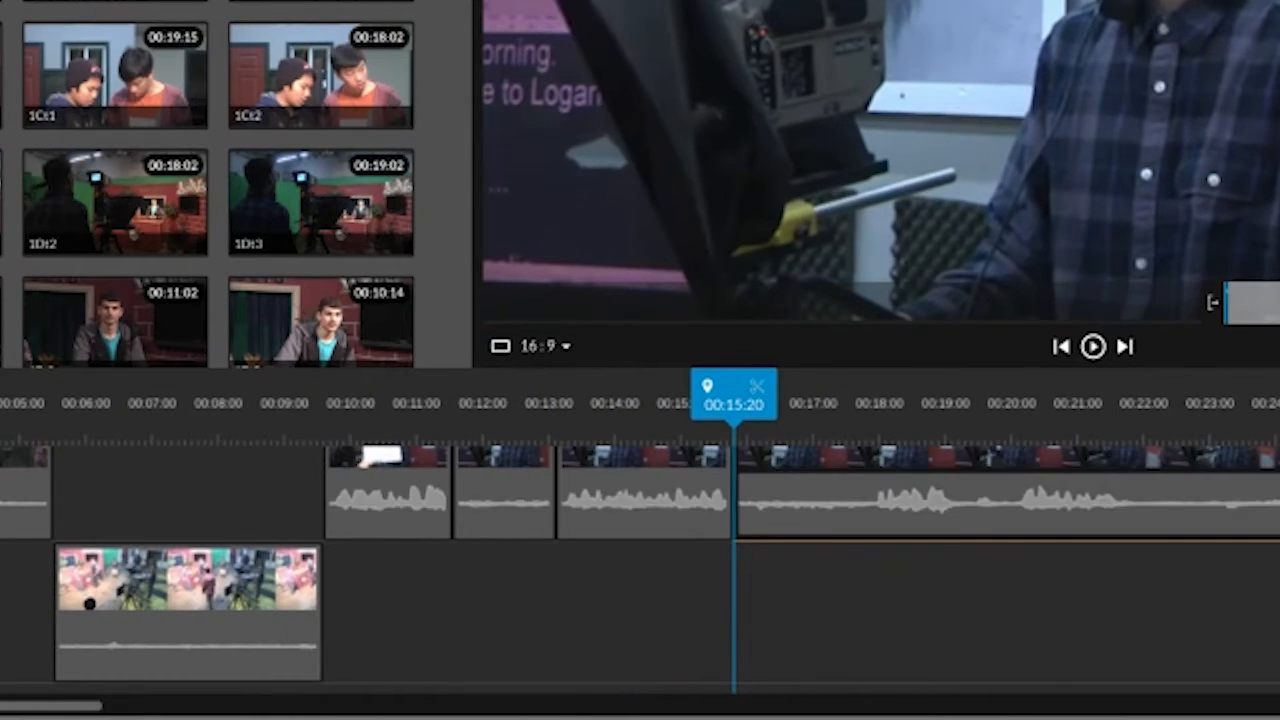
key(space)
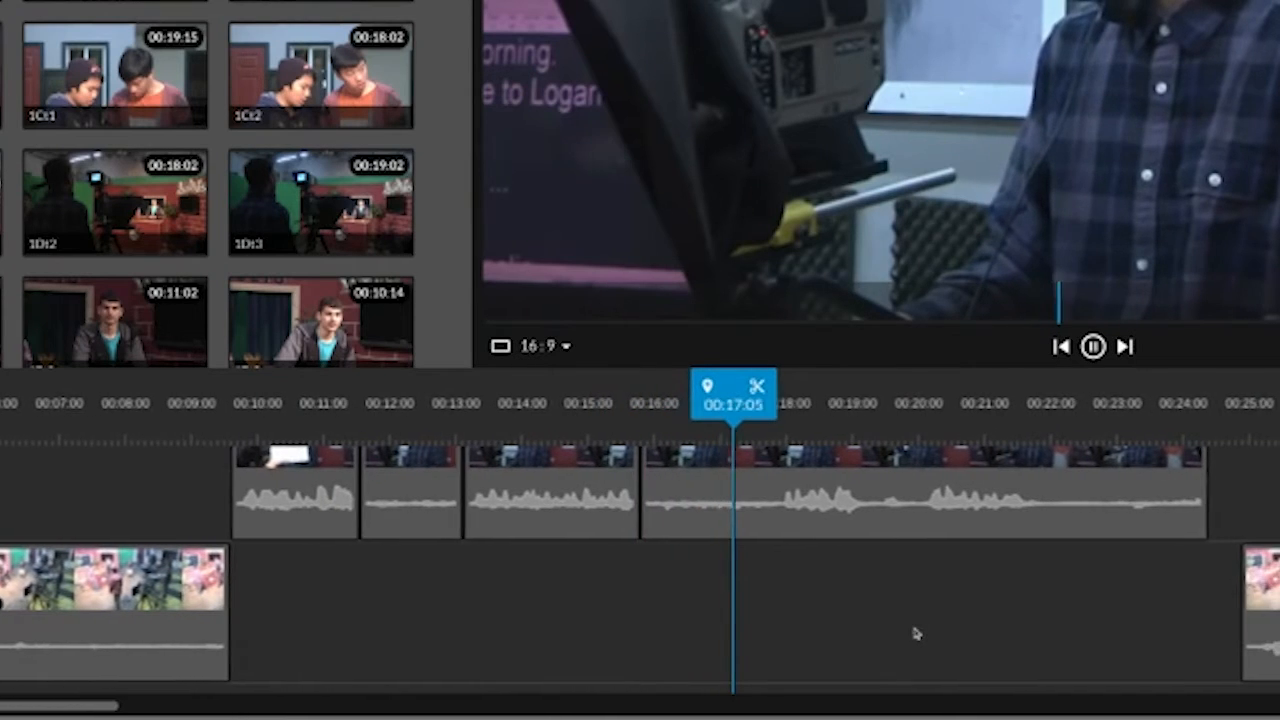
key(space)
drag(719, 386, 711, 387)
click(749, 386)
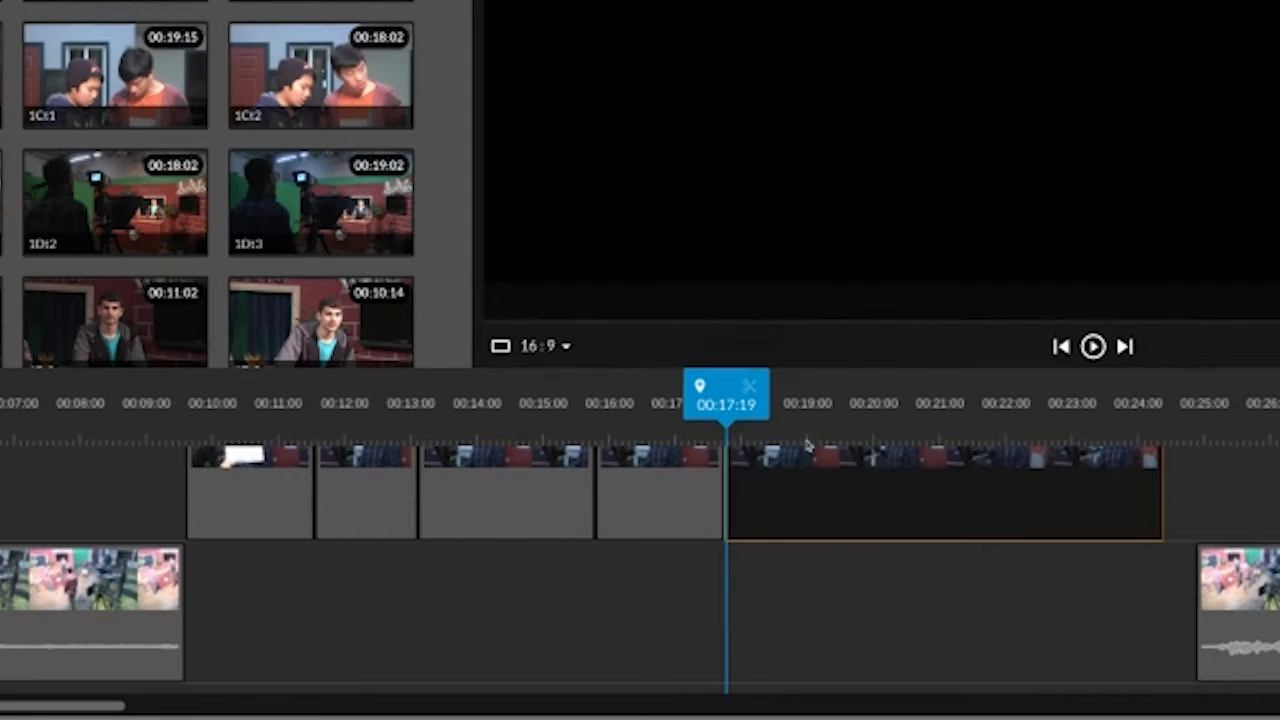
Play the last segment of clip 1Bt4 and split it at 00:19:03, where the spoken line ends.
key(space)
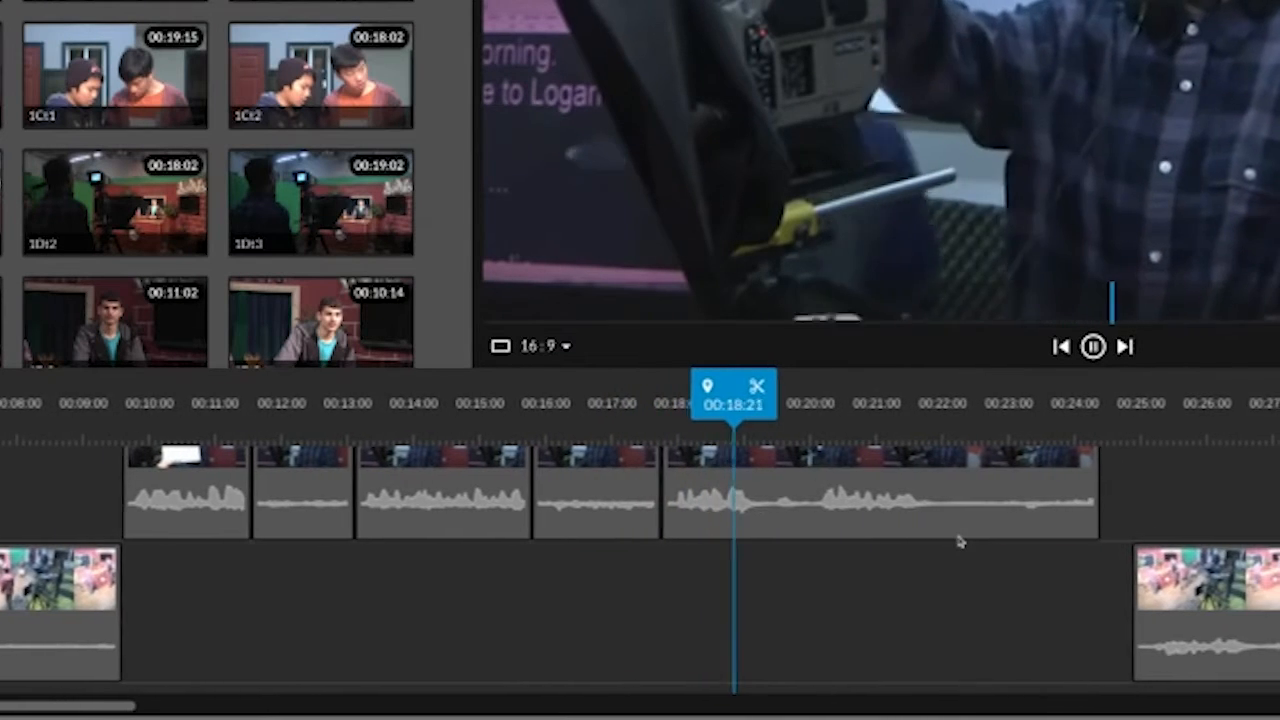
key(space)
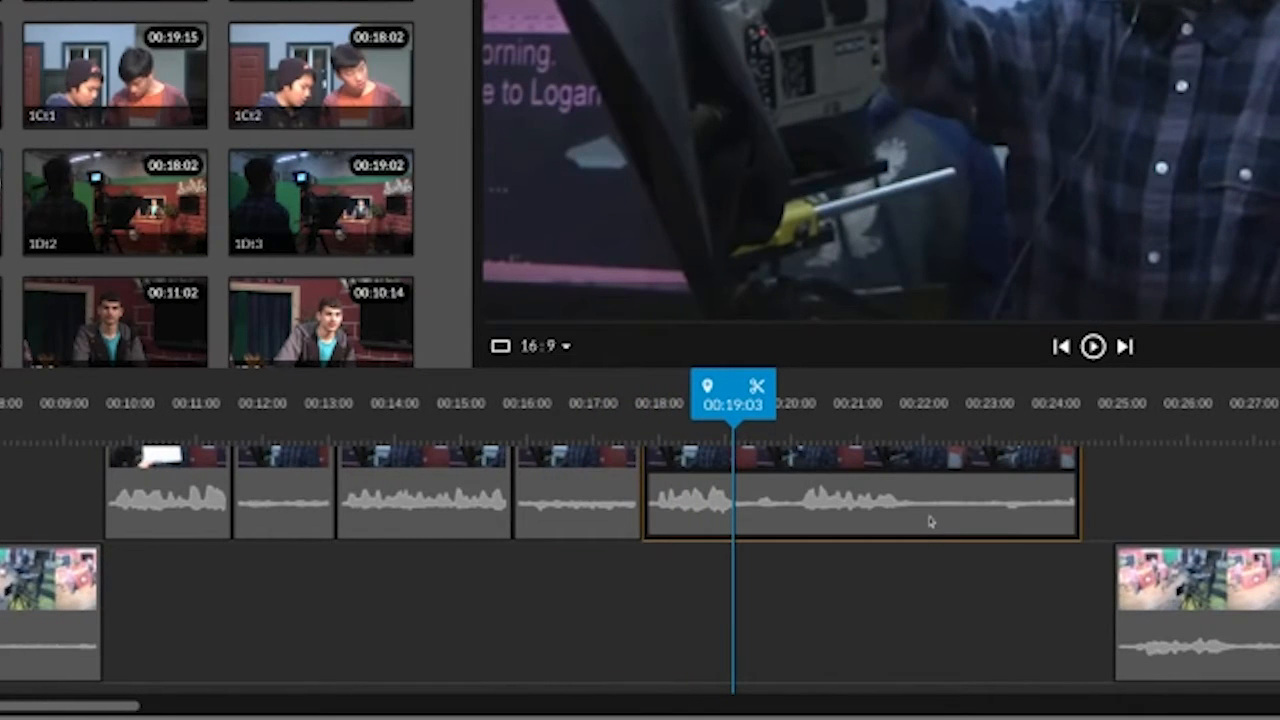
key(s)
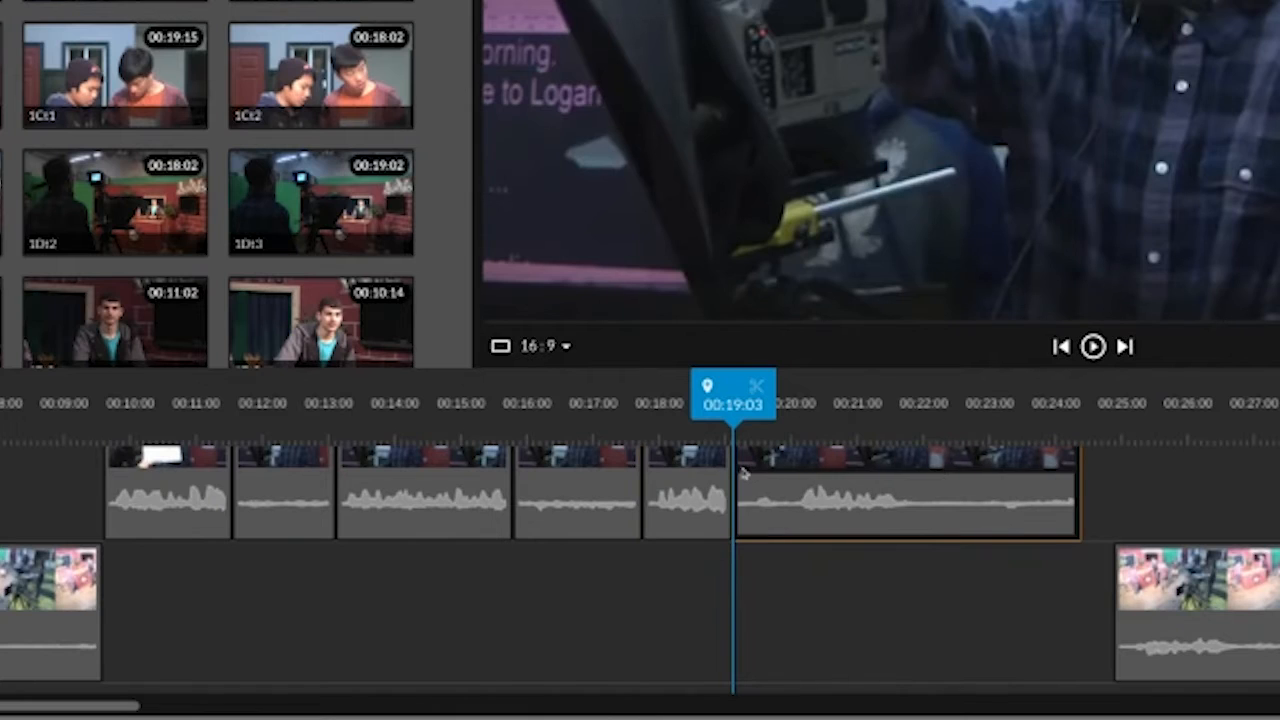
Play the final segment of clip 1Bt4 from 00:19:03 to about 00:21:23 to review the remaining dialogue.
key(space)
key(space)
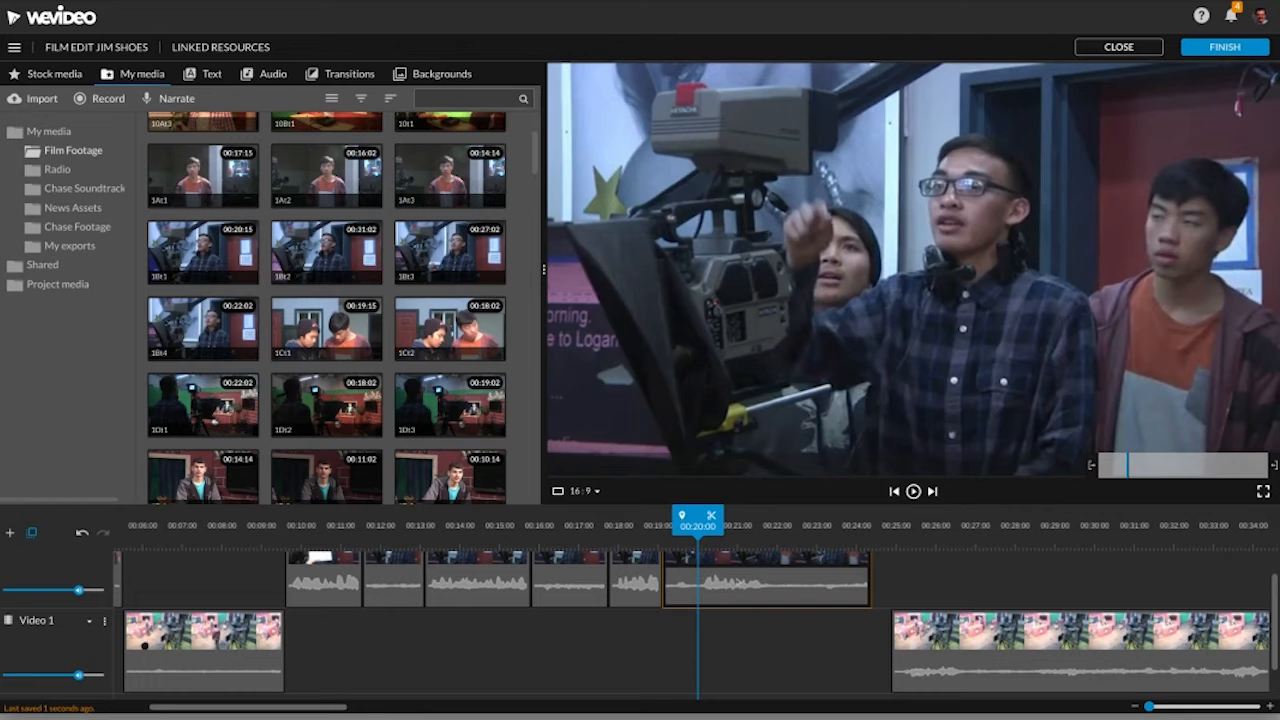
key(space)
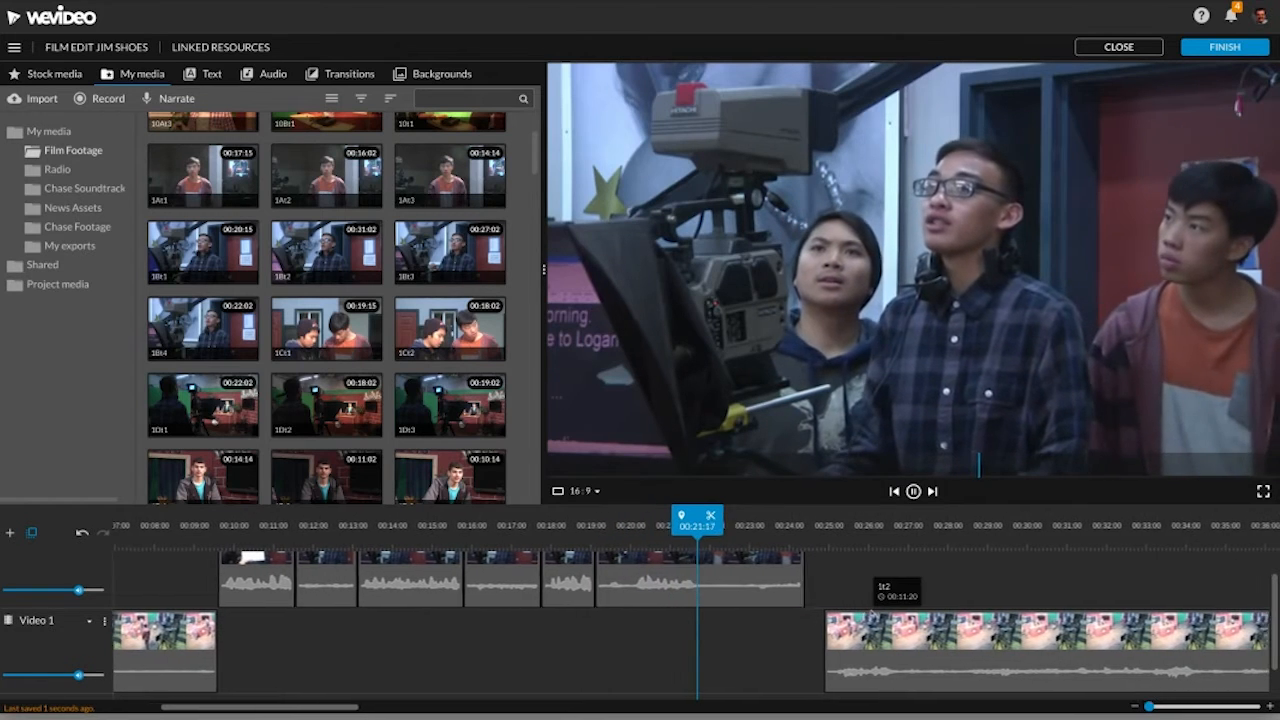
key(space)
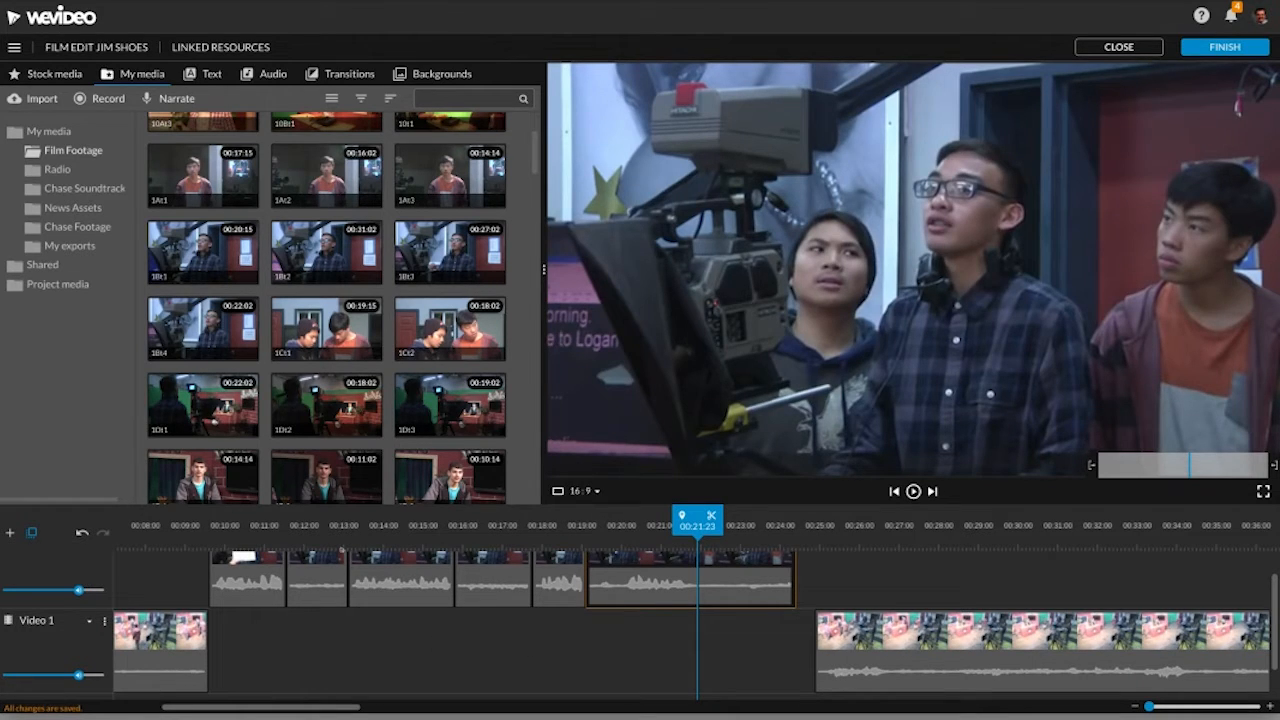
Delete the two silent segments of clip 1Bt4, from 00:11:14 to 00:13:03 and from 00:15:20 to 00:17:19.
click(330, 581)
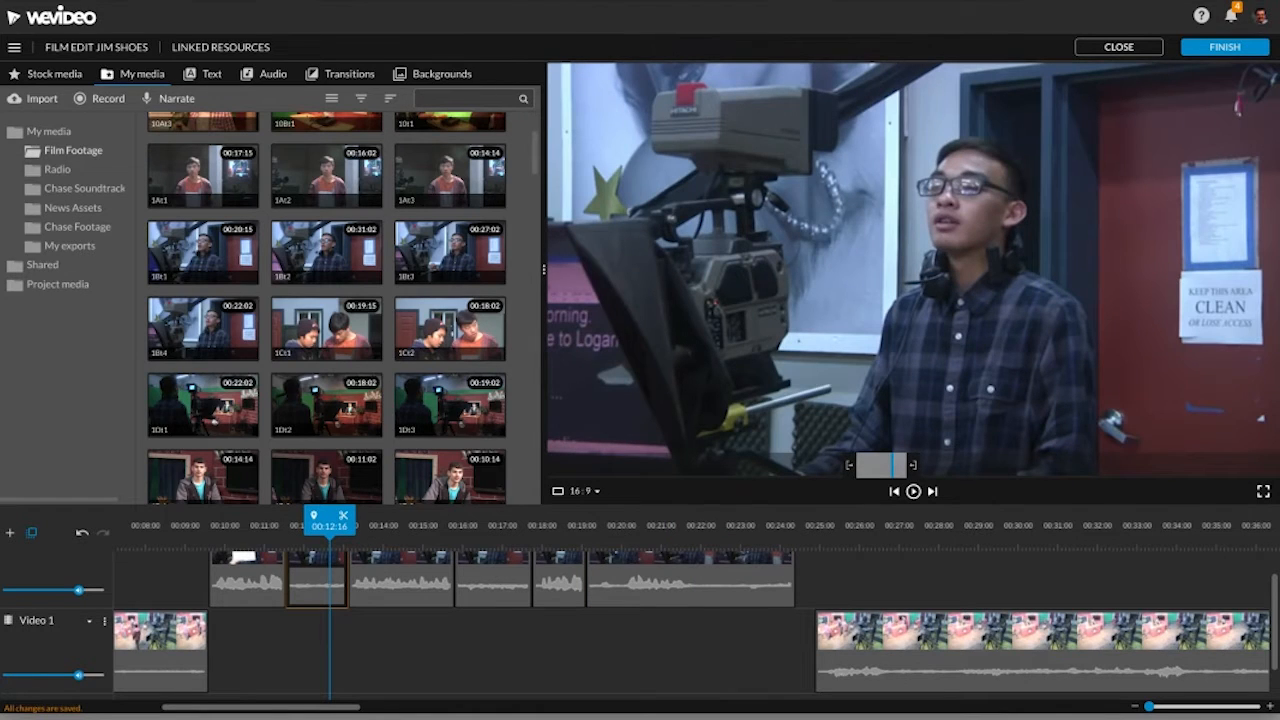
key(Delete)
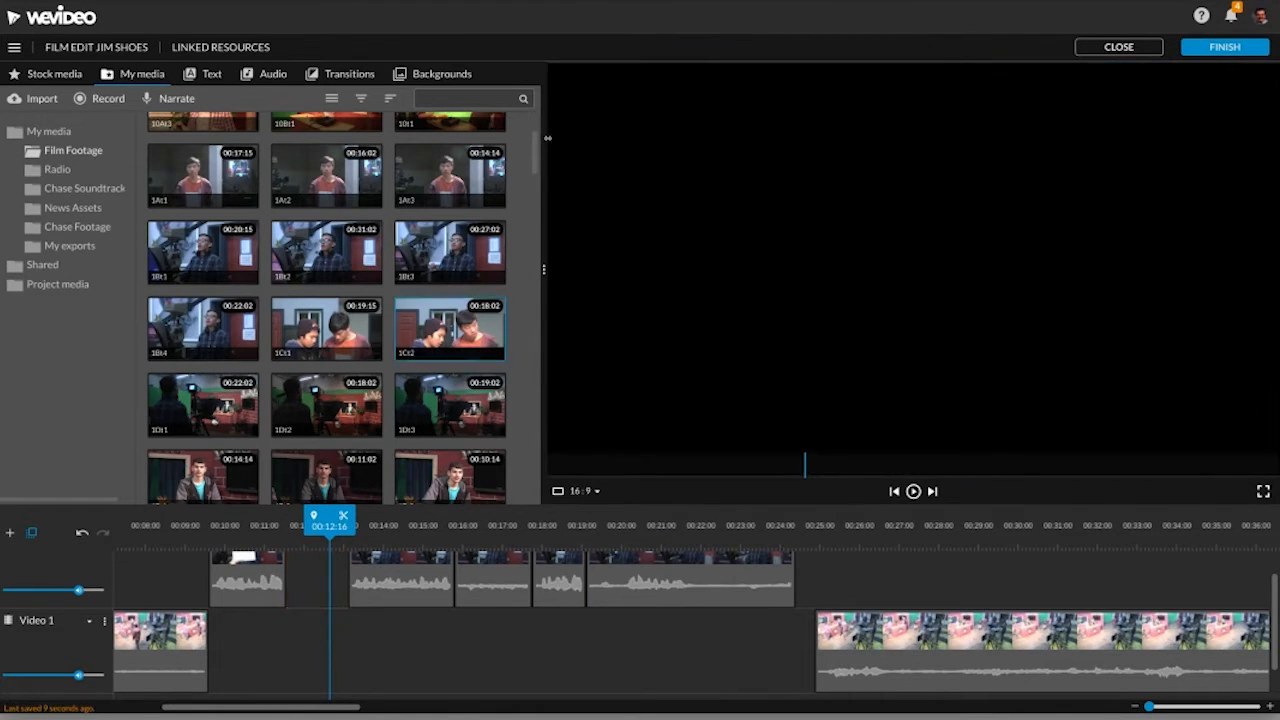
click(485, 578)
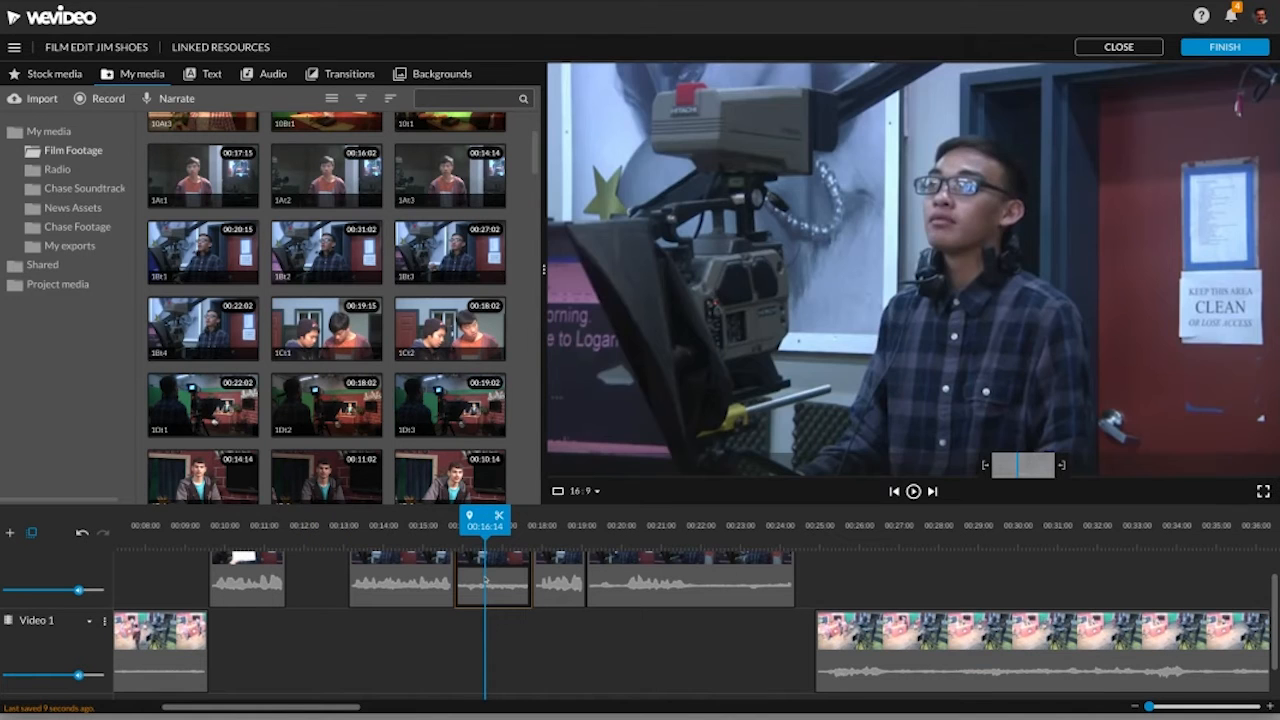
key(Delete)
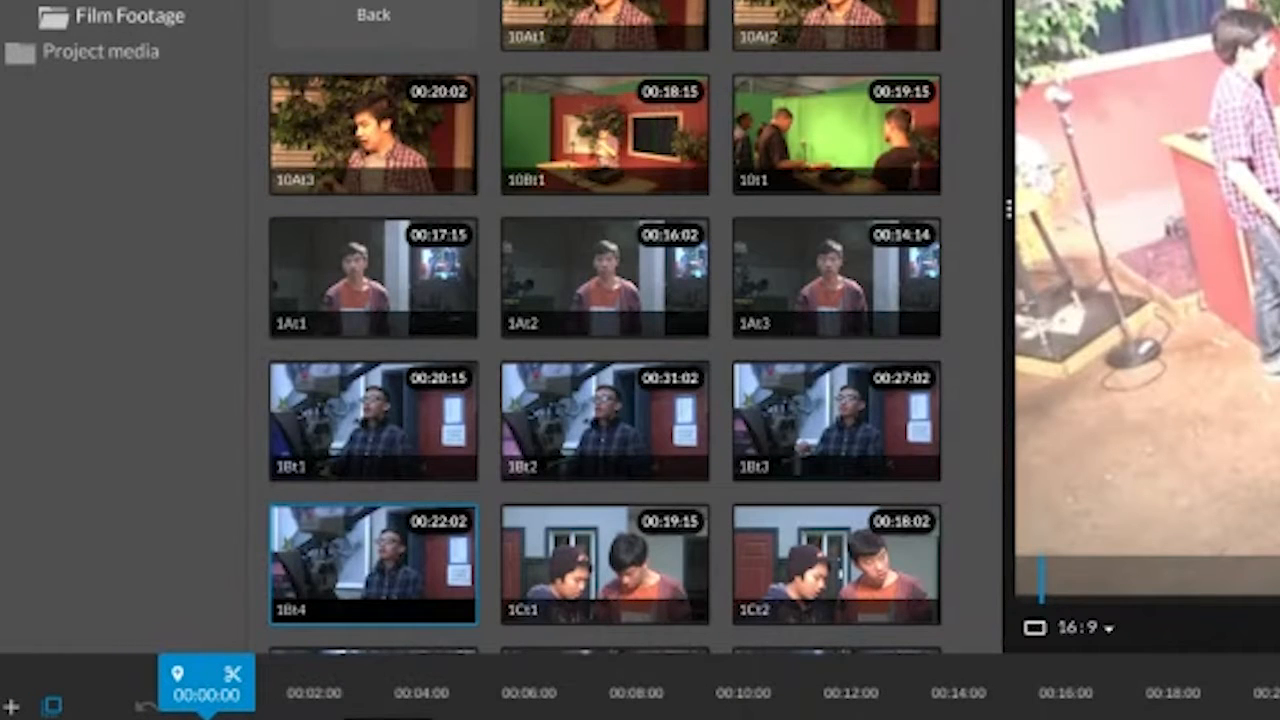
Play clip 1Ct2 from the Film Footage folder to review its two-person dialogue.
scroll(775, 450, down, 3)
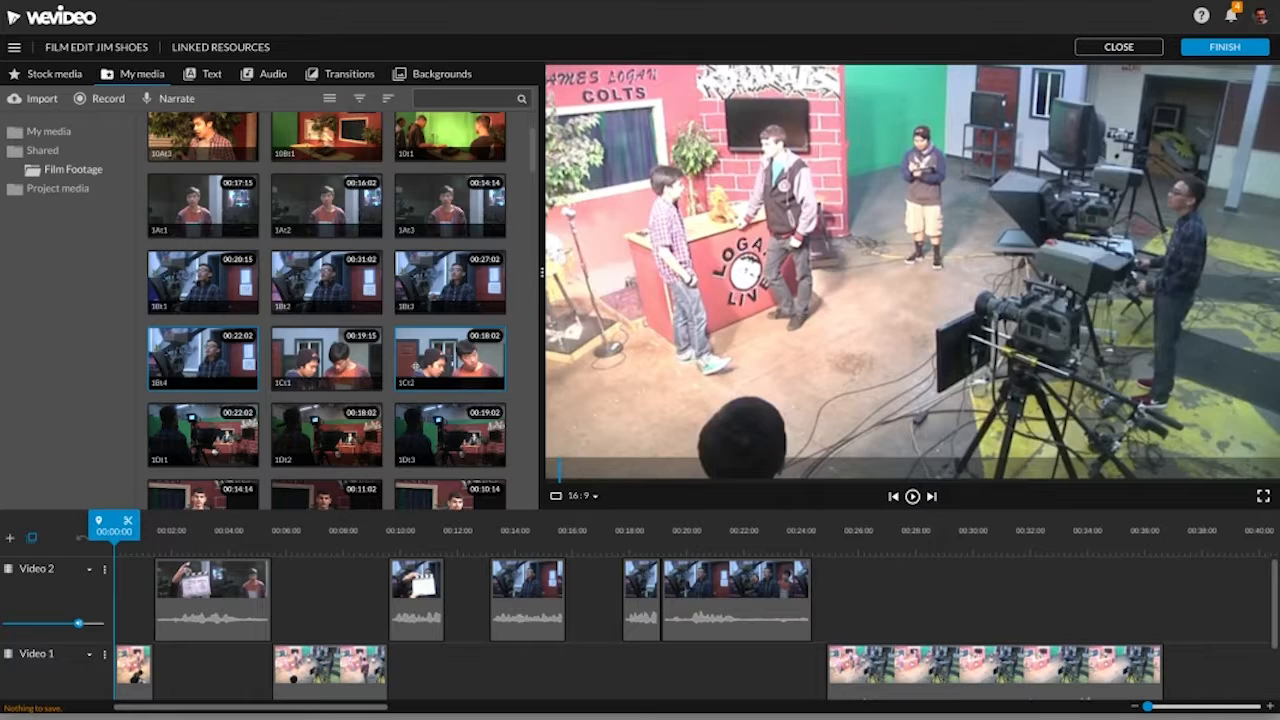
key(space)
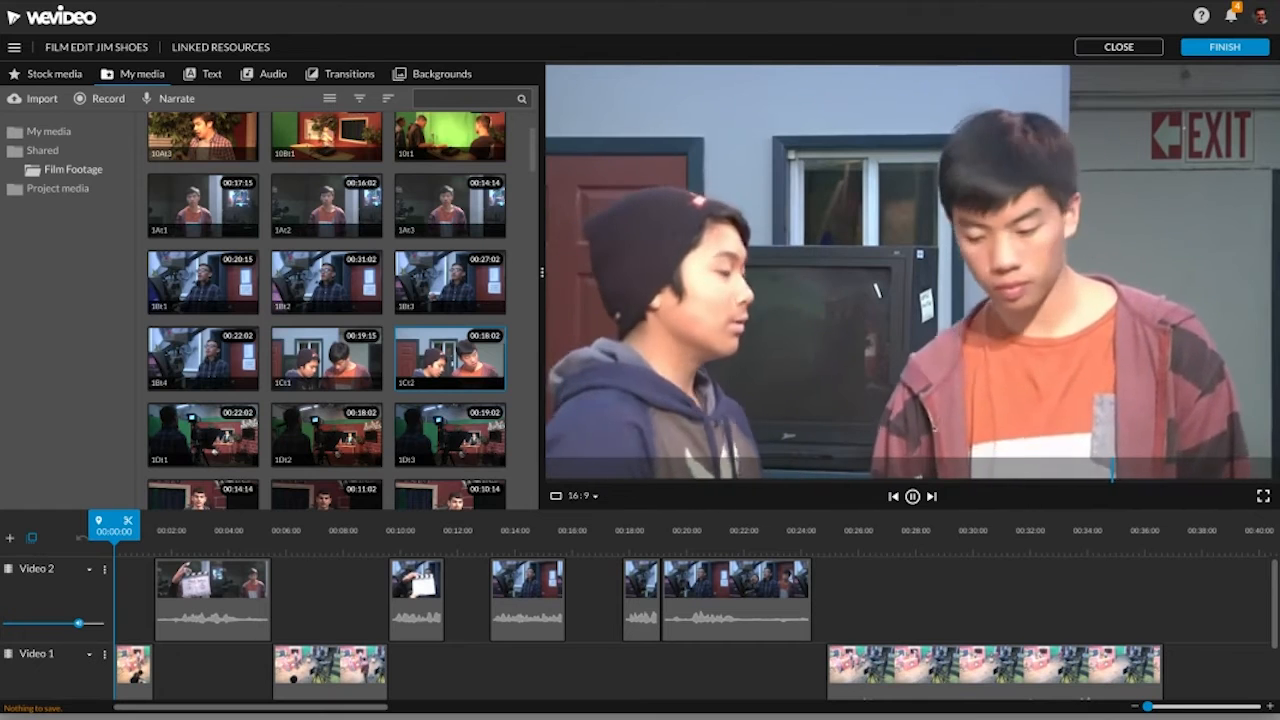
click(904, 493)
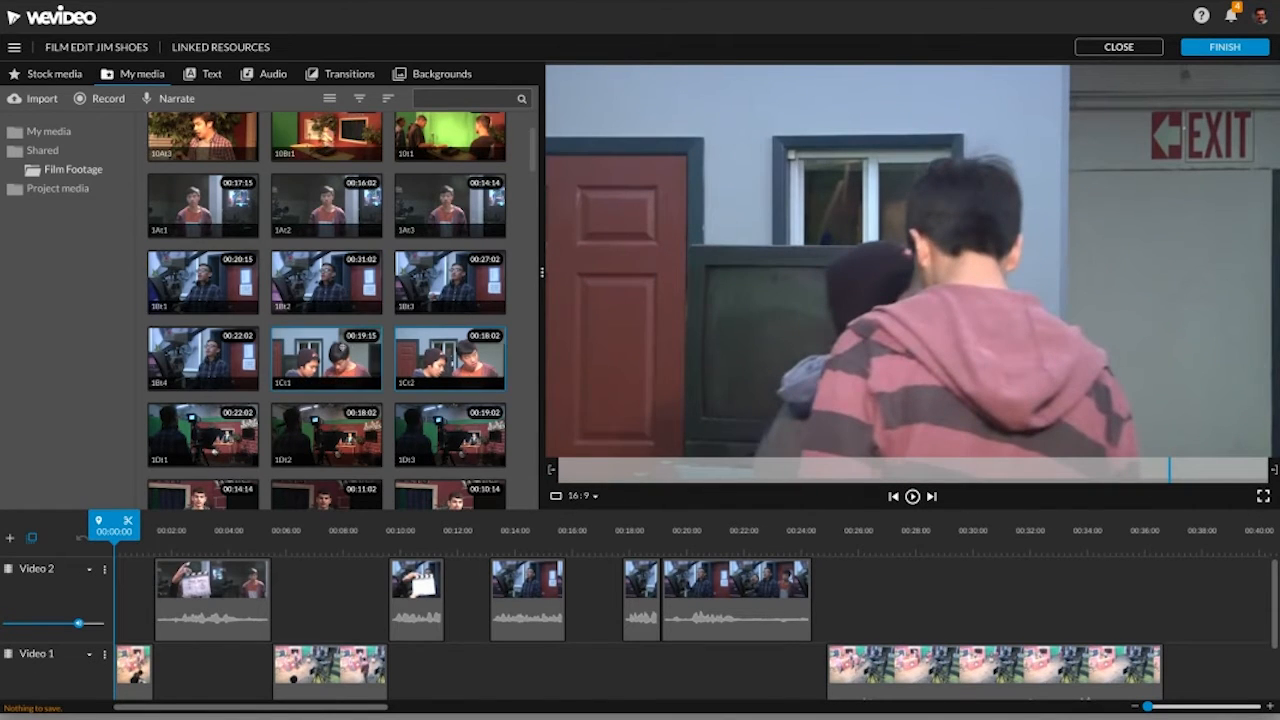
Play clip 1Ct1 from partway through and set its trim start just before 00:12:16, where both boys are looking up.
click(341, 349)
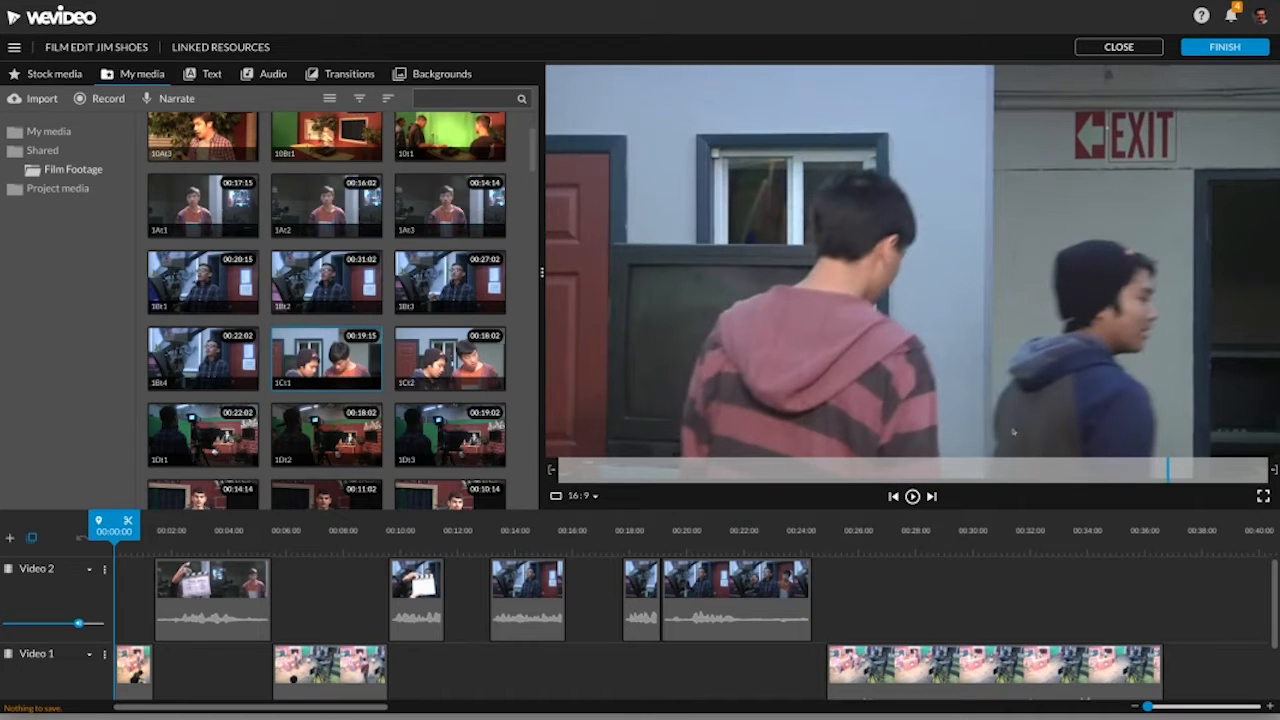
drag(1017, 466, 873, 466)
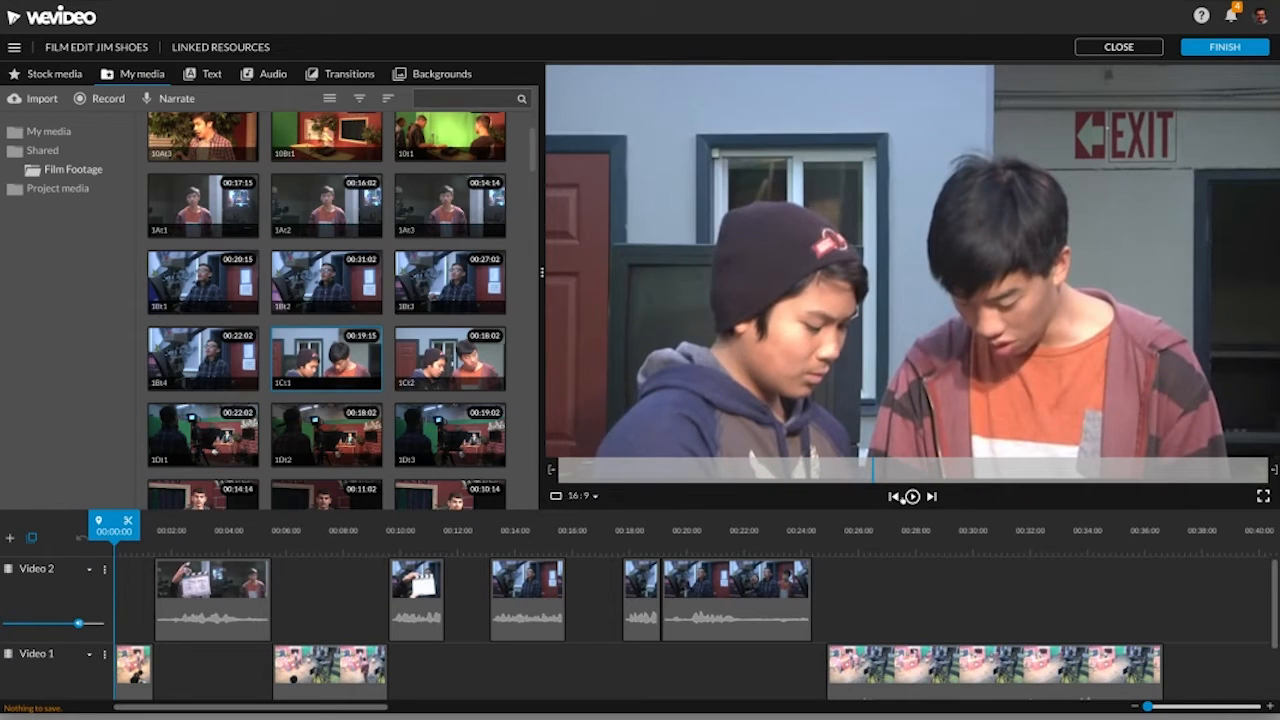
click(910, 499)
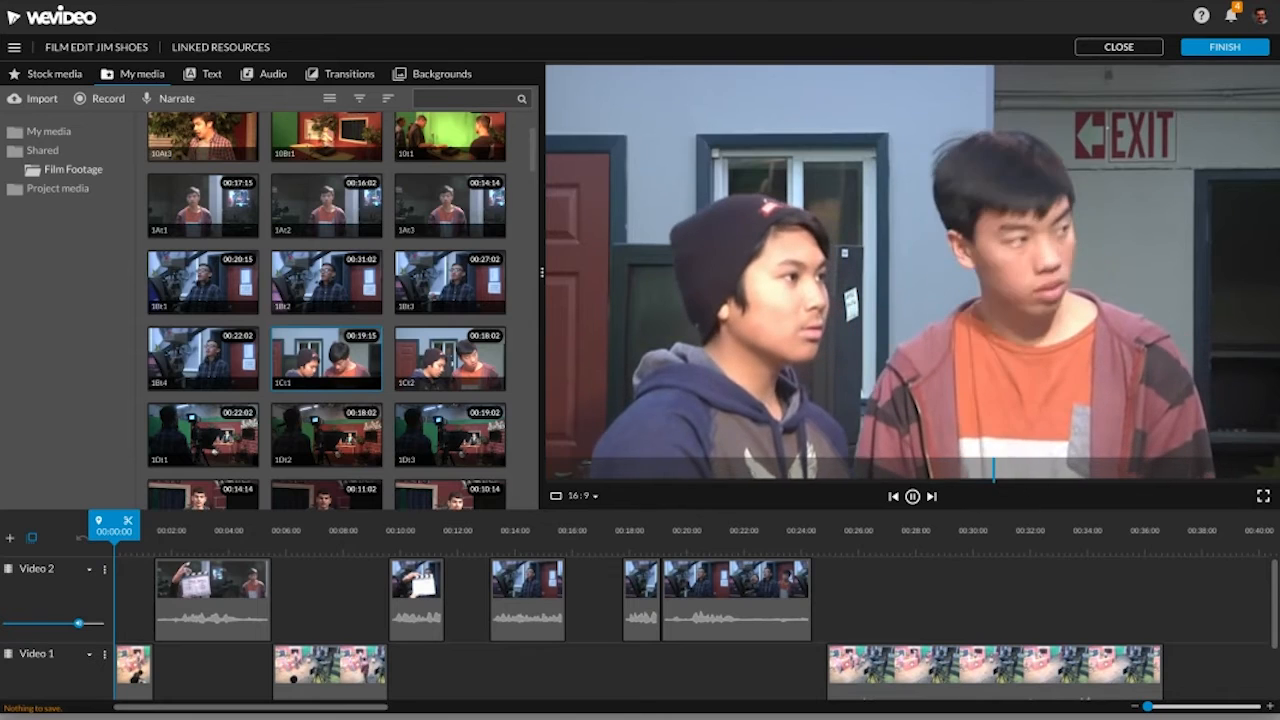
click(911, 498)
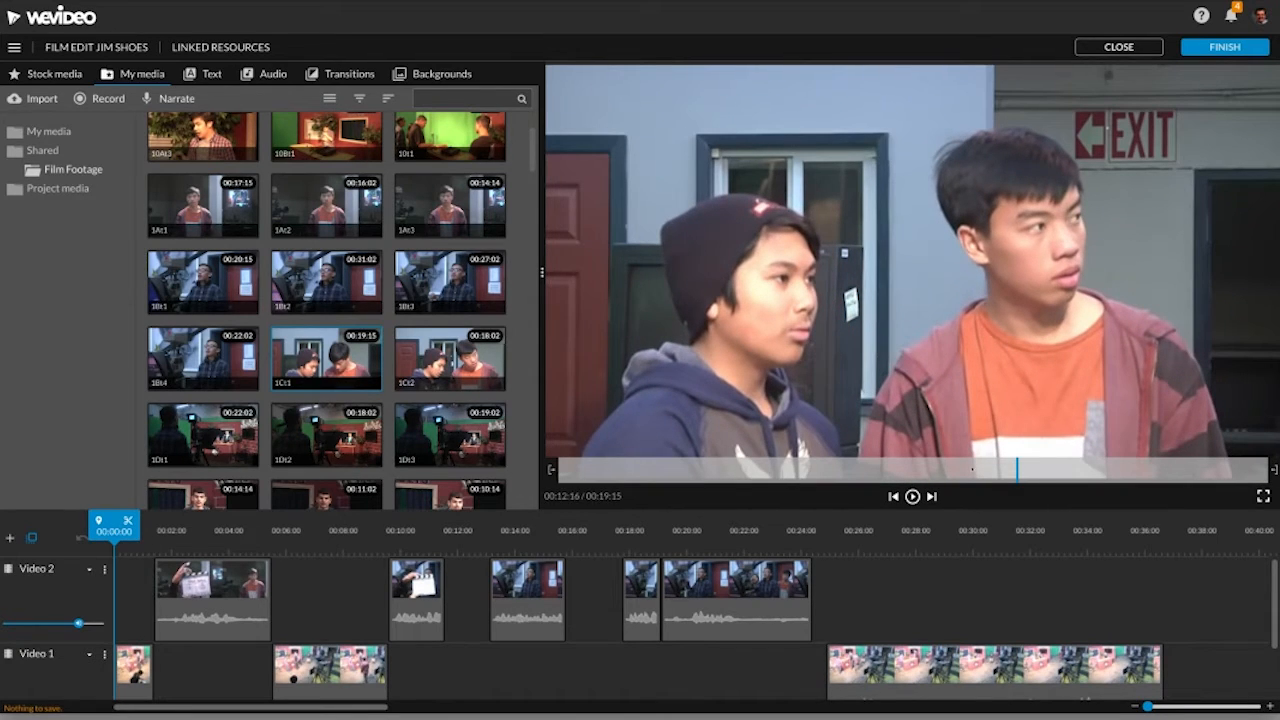
drag(552, 471, 1006, 460)
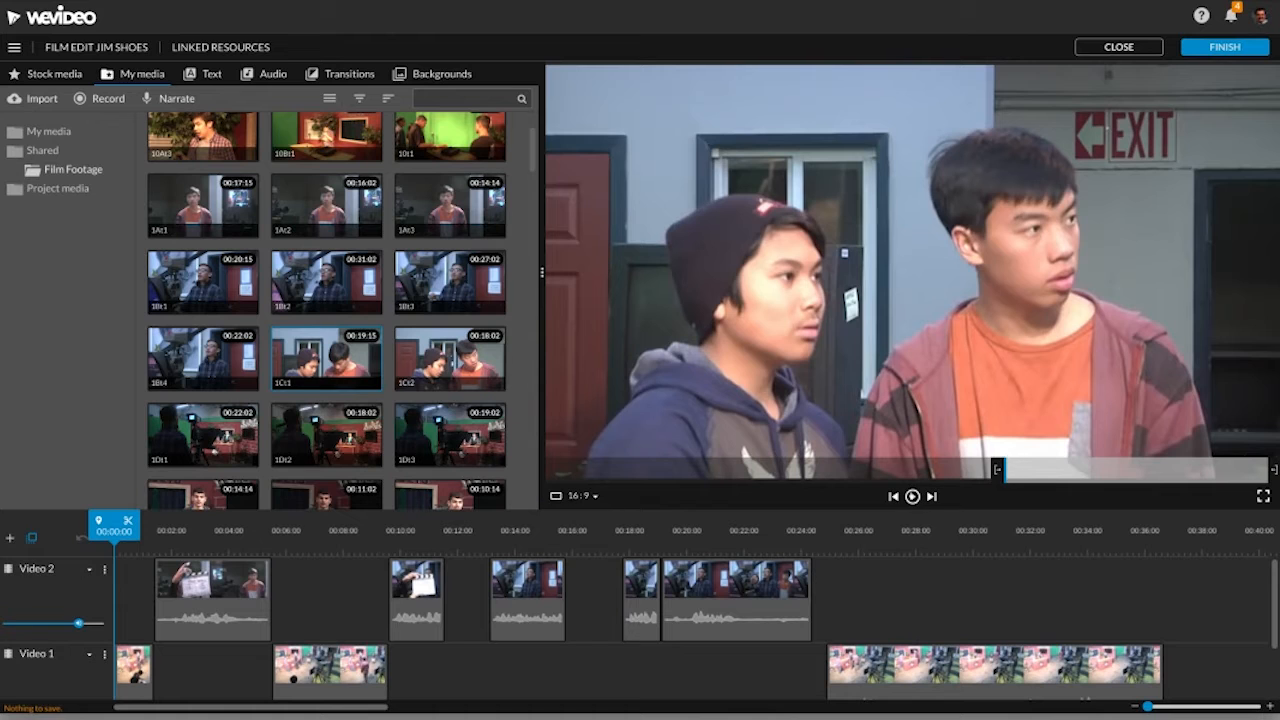
Play clip 1Ct1 from its trimmed start and set the trim end to keep about 2 seconds of dialogue.
click(912, 496)
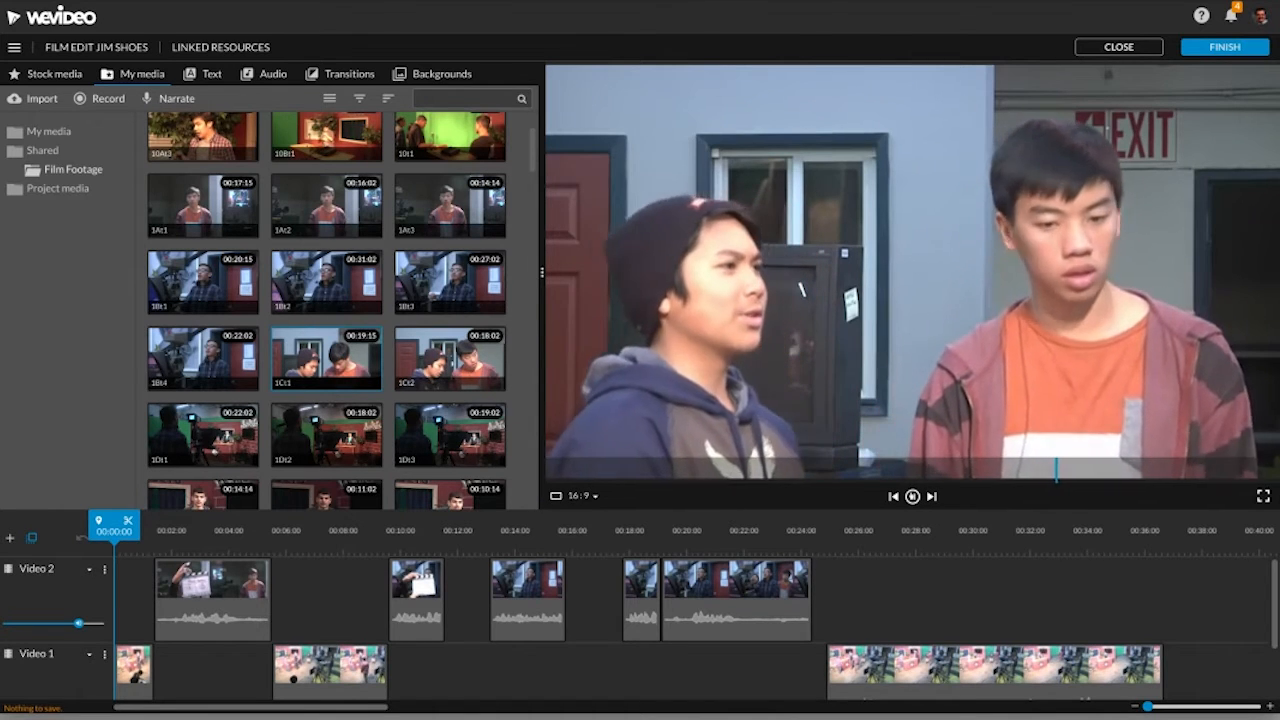
click(912, 496)
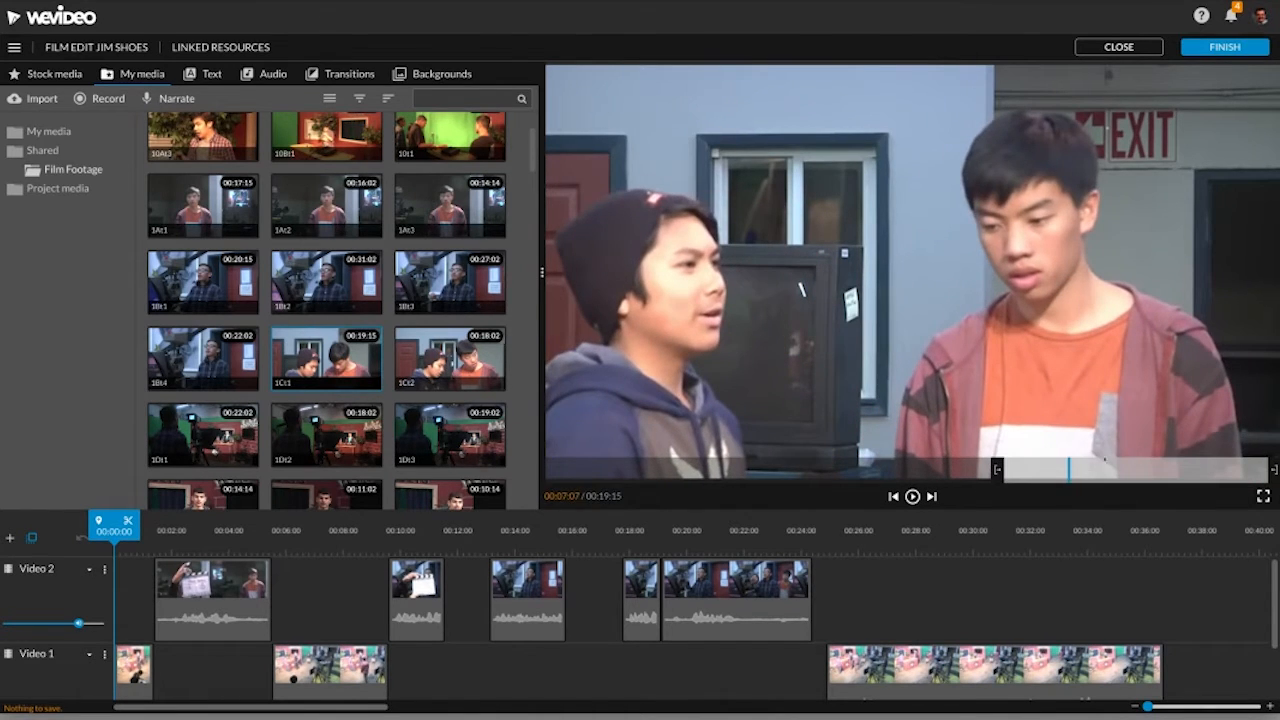
drag(1273, 470, 1070, 482)
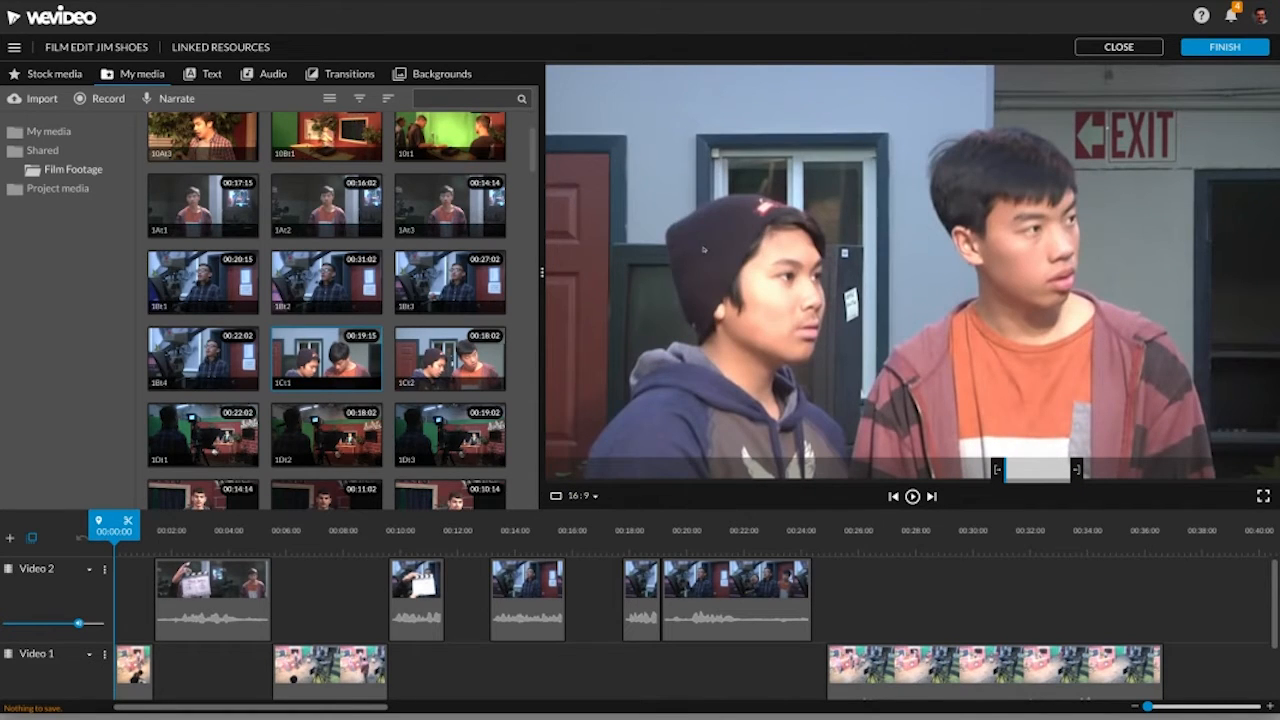
Shift the last three 1Bt4 segments to start at 00:19:10 and place trimmed clip 1Ct1 at 00:11:14 on Video 2.
drag(476, 572, 870, 586)
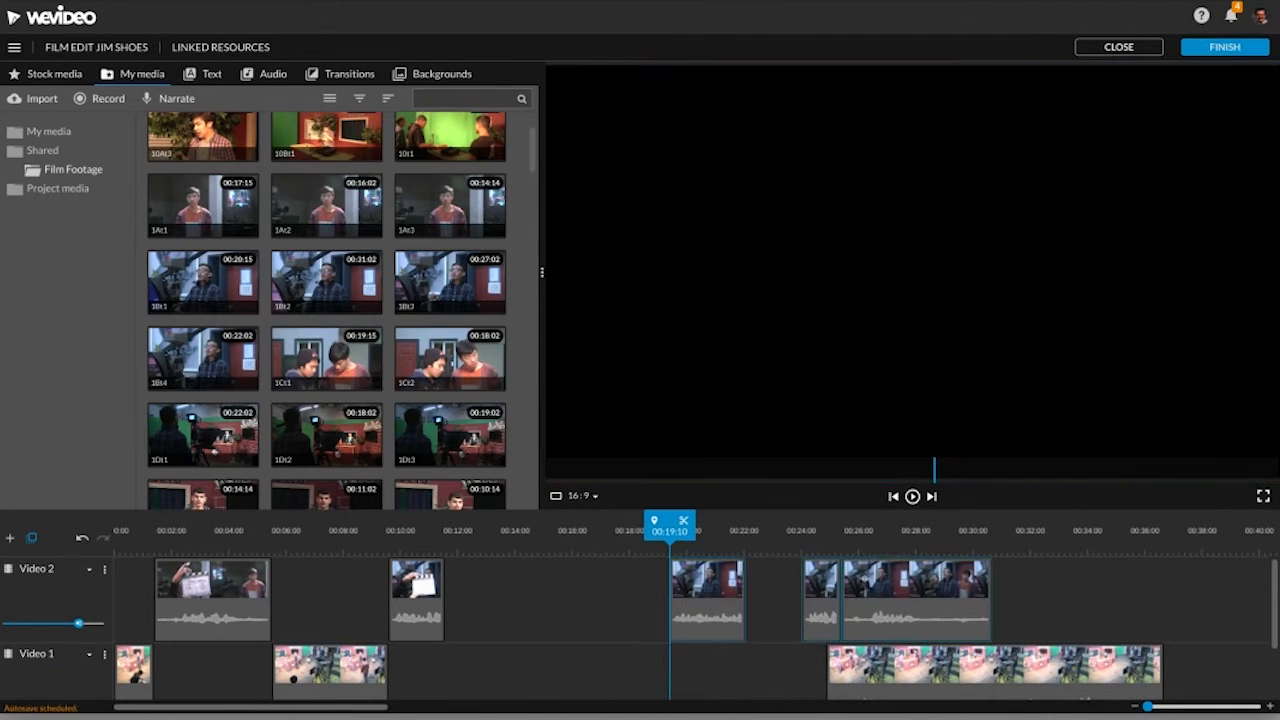
click(347, 363)
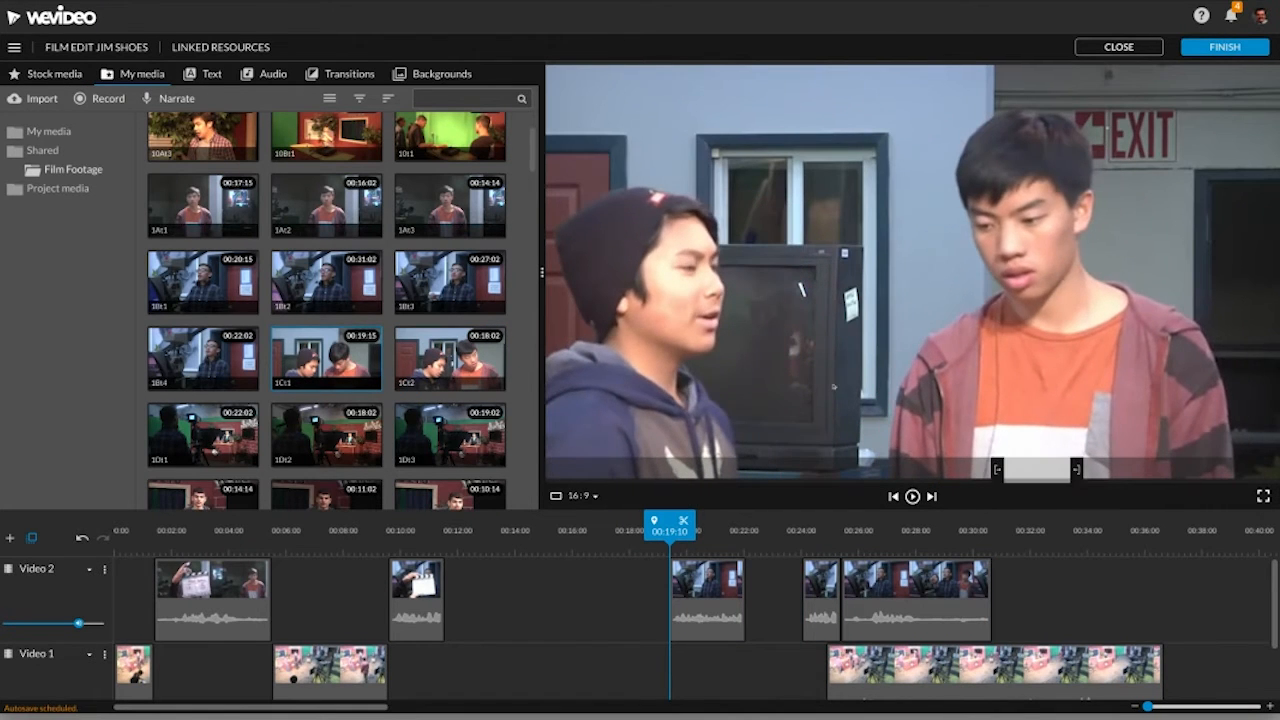
drag(855, 414, 526, 609)
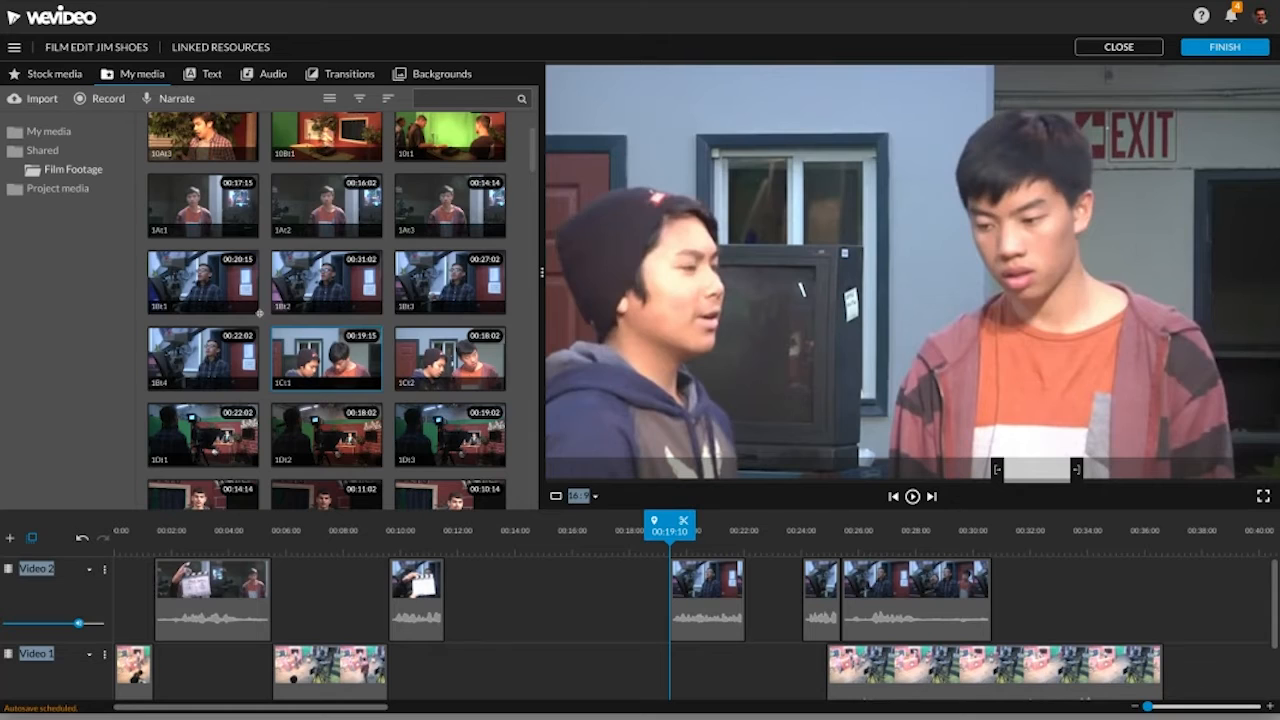
drag(328, 360, 469, 570)
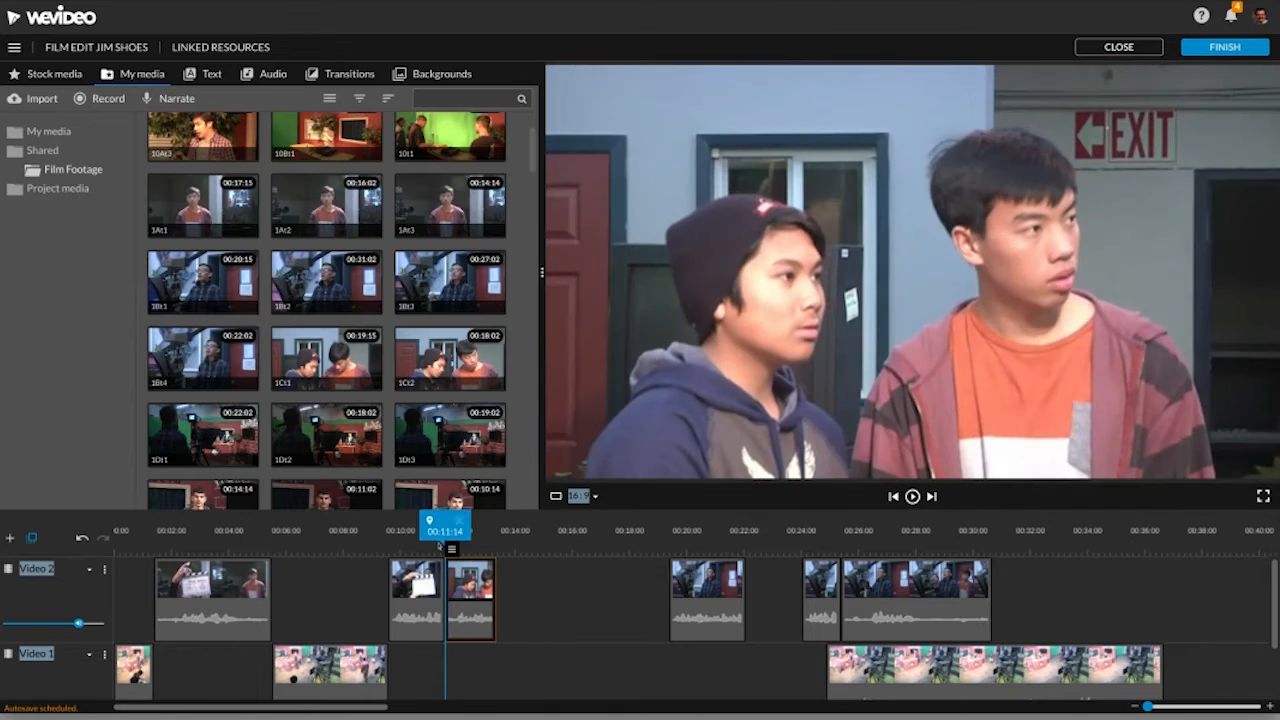
Play the timeline from 00:08:20 to 00:14:13 to review the cut from clip 1Bt4 to clip 1Ct1.
click(411, 544)
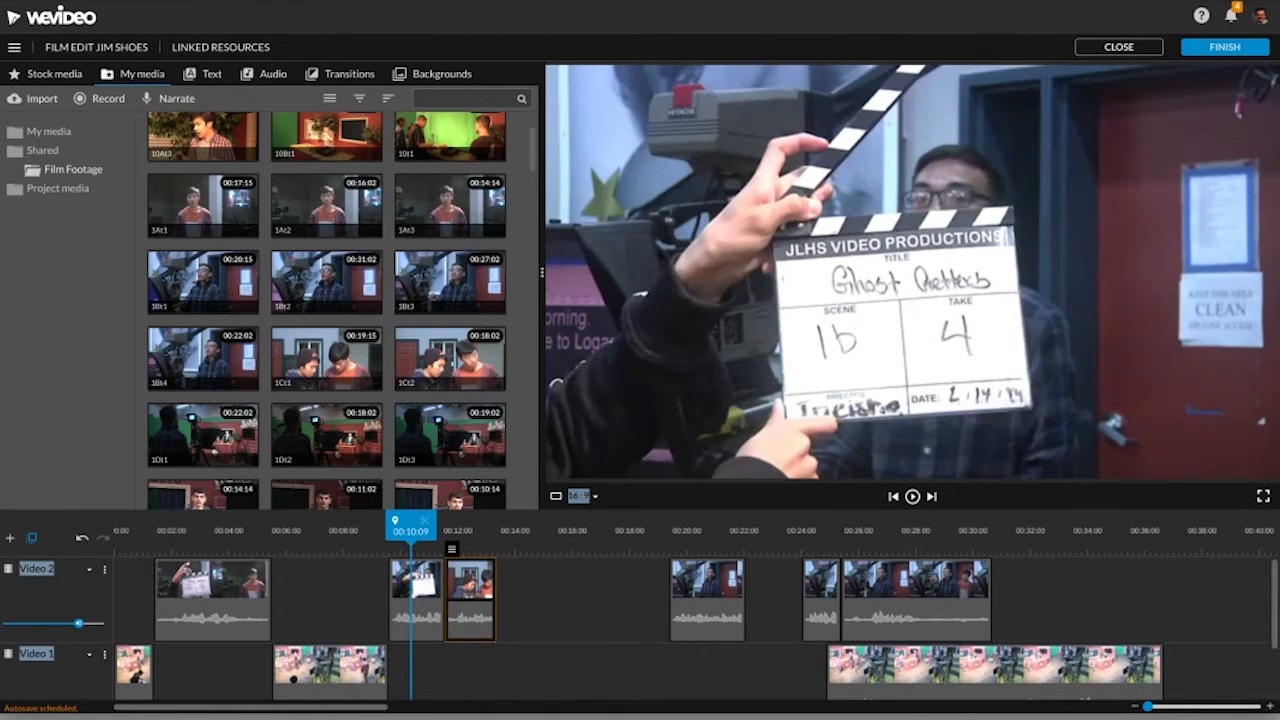
click(366, 549)
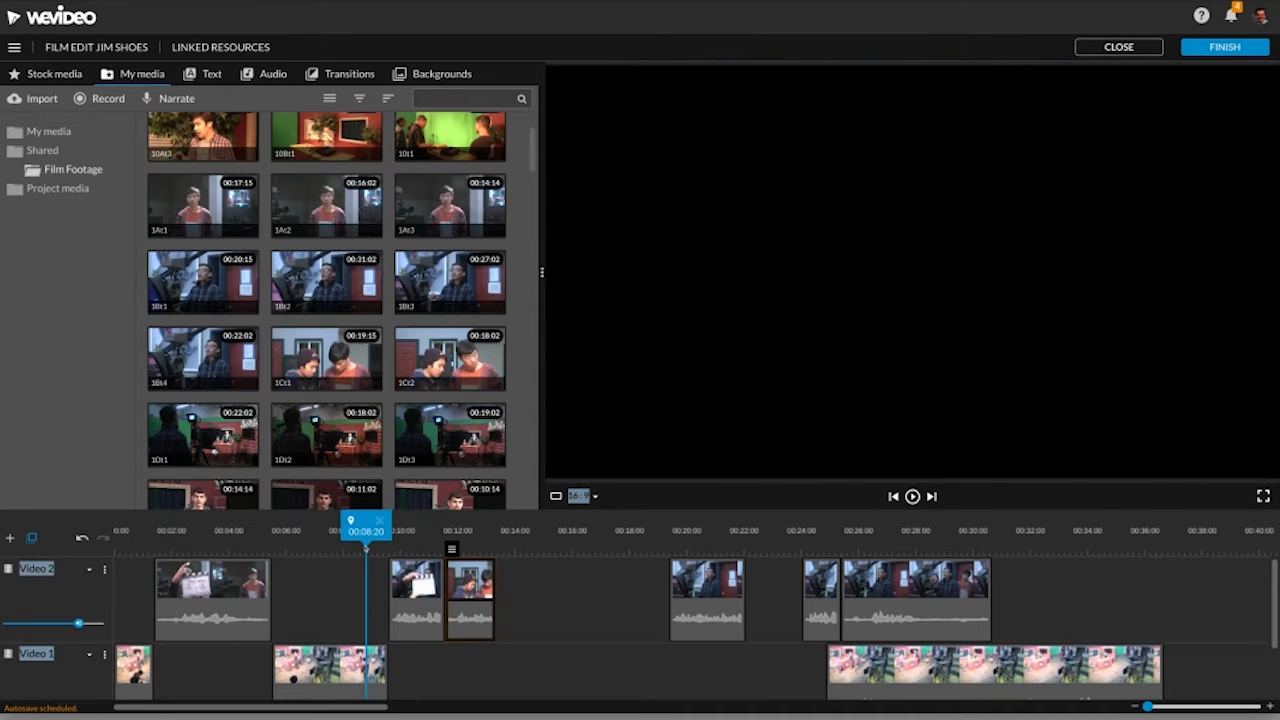
key(space)
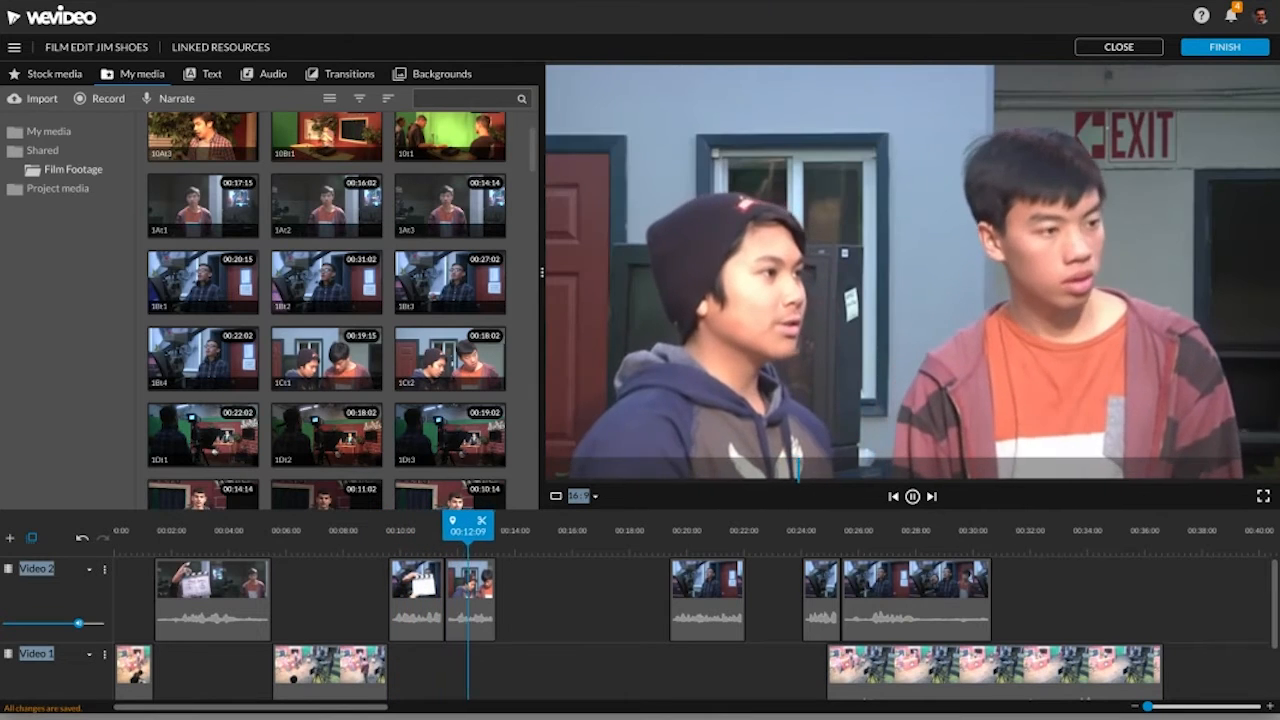
key(space)
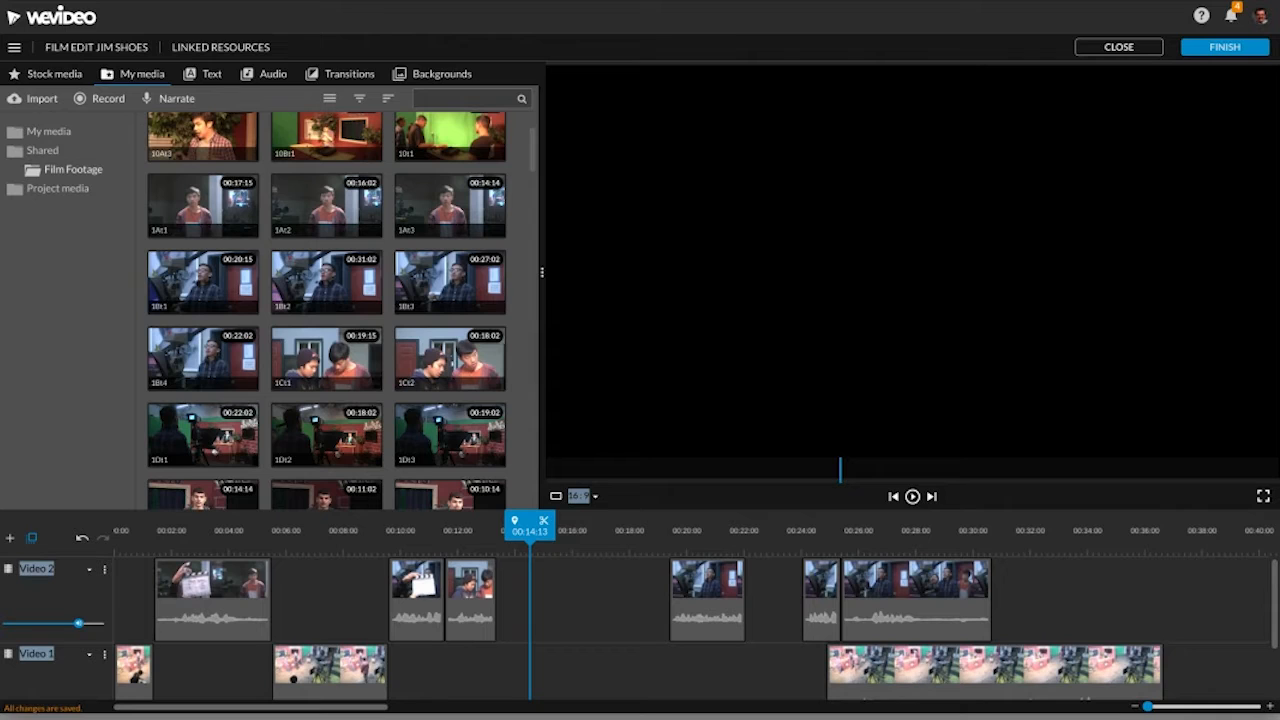
Move the second 1Bt4 segment to 00:13:09 on Video 2, directly after clip 1Ct1, and play through the cut.
drag(688, 590, 509, 588)
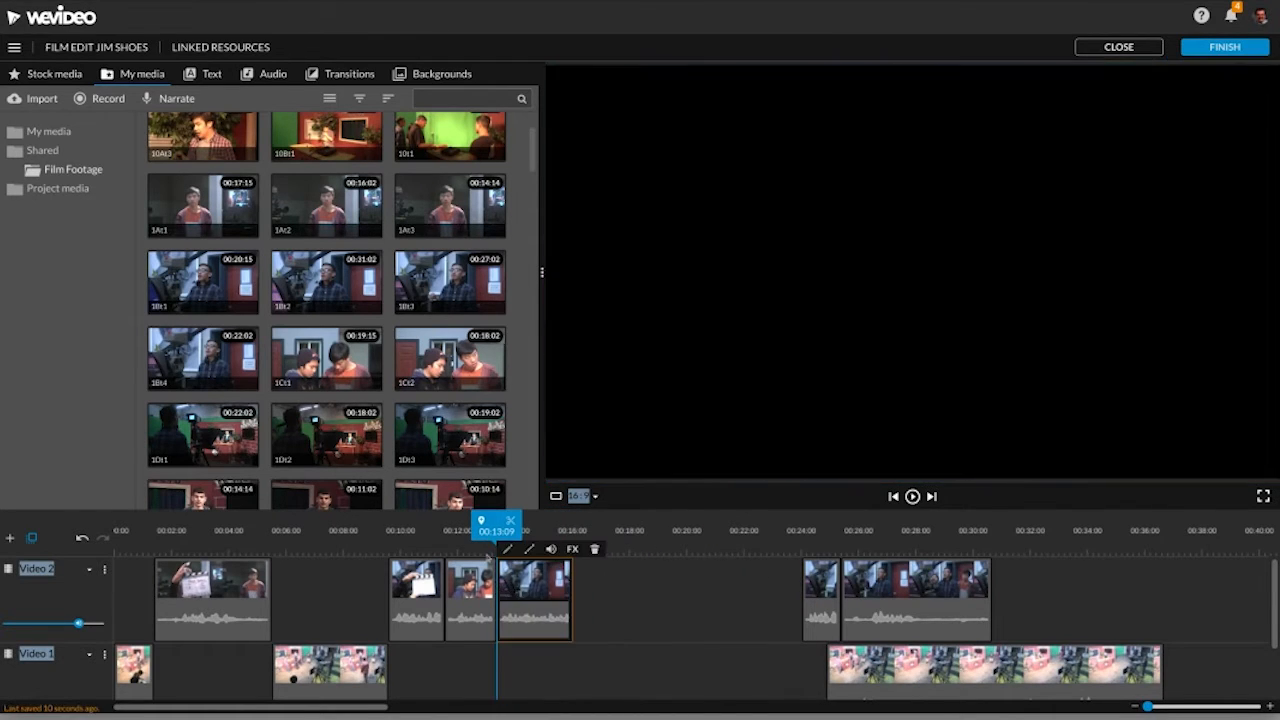
click(447, 532)
key(space)
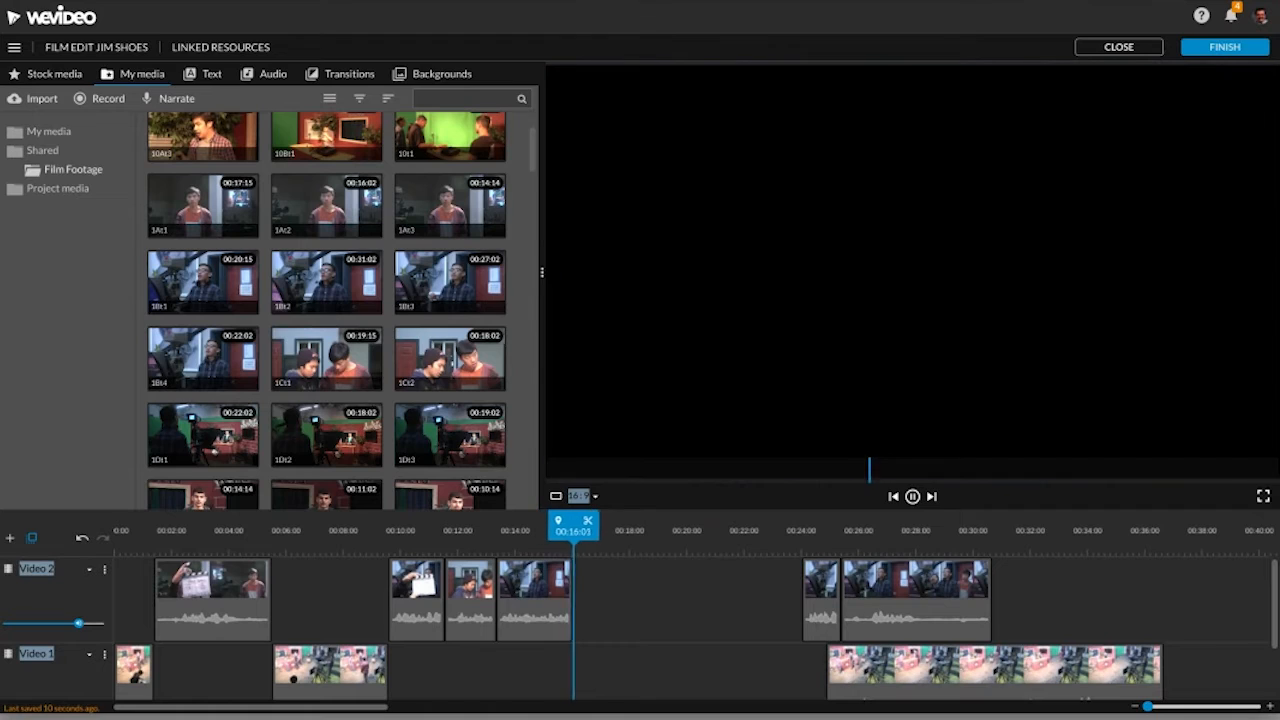
key(space)
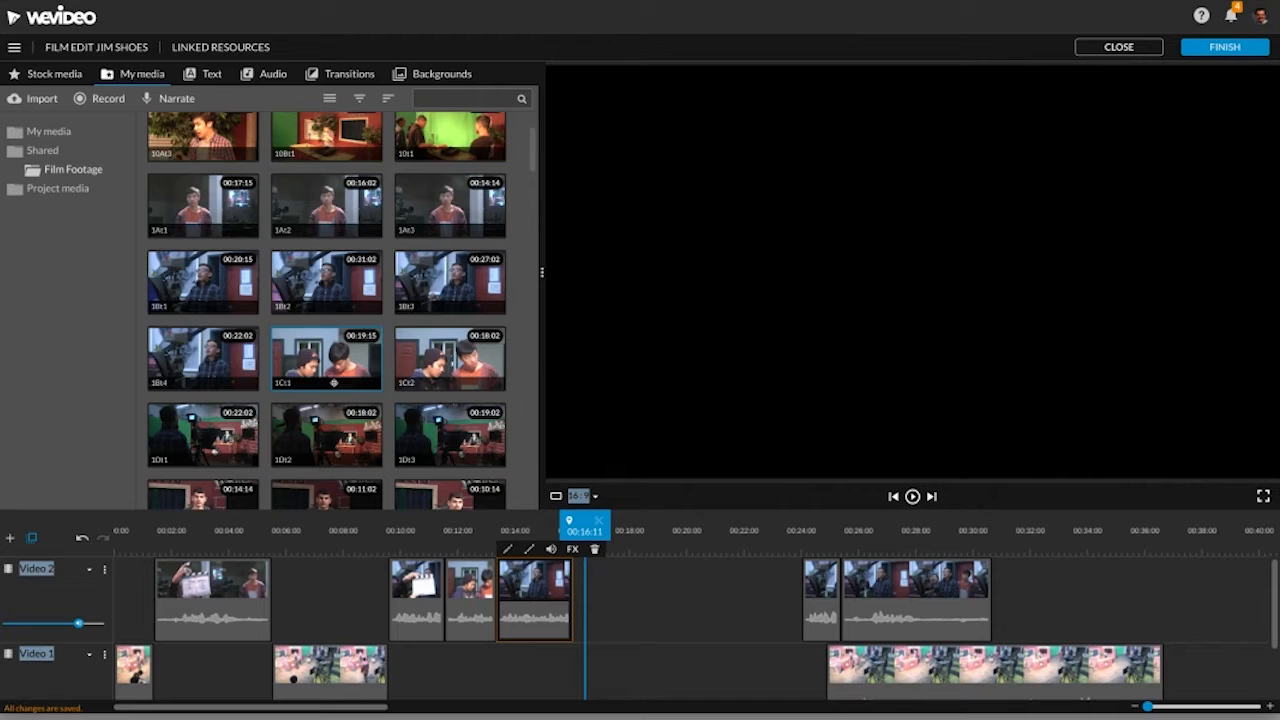
Play clip 1Dt3 from the Film Footage folder up to 00:15:01 to review the studio camera shot.
scroll(327, 311, down, 2)
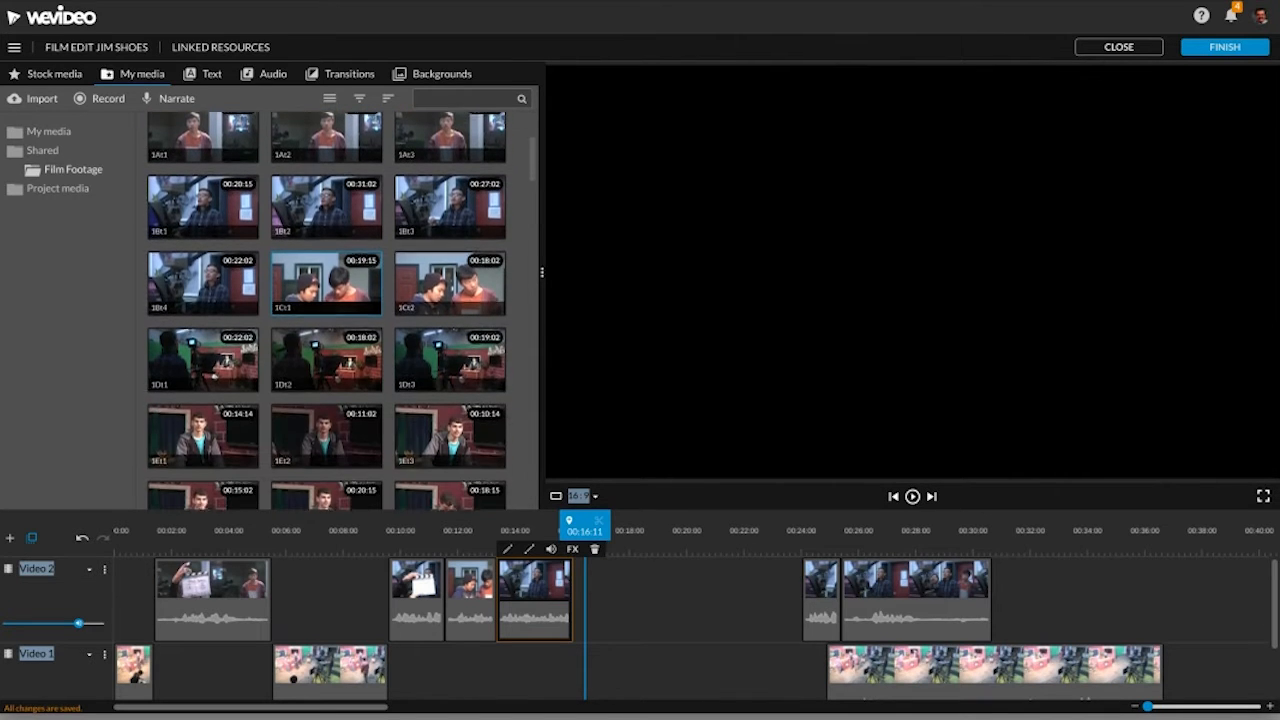
scroll(327, 372, down, 2)
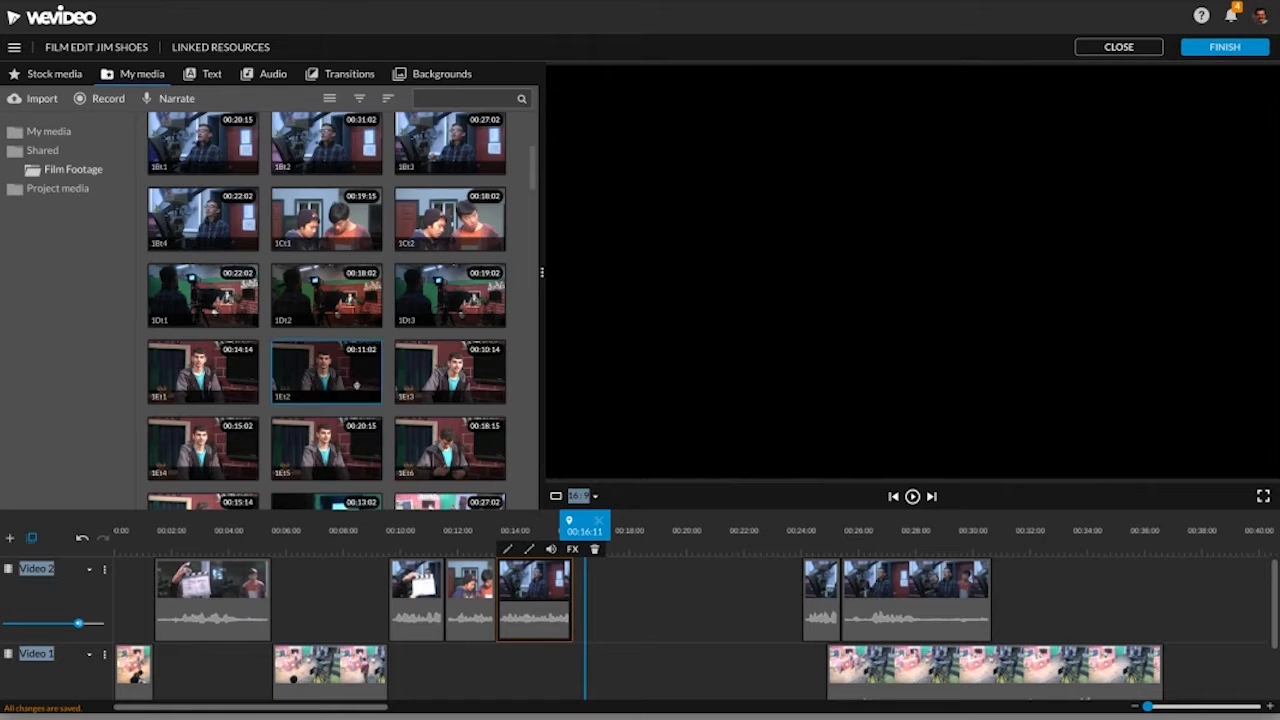
click(410, 298)
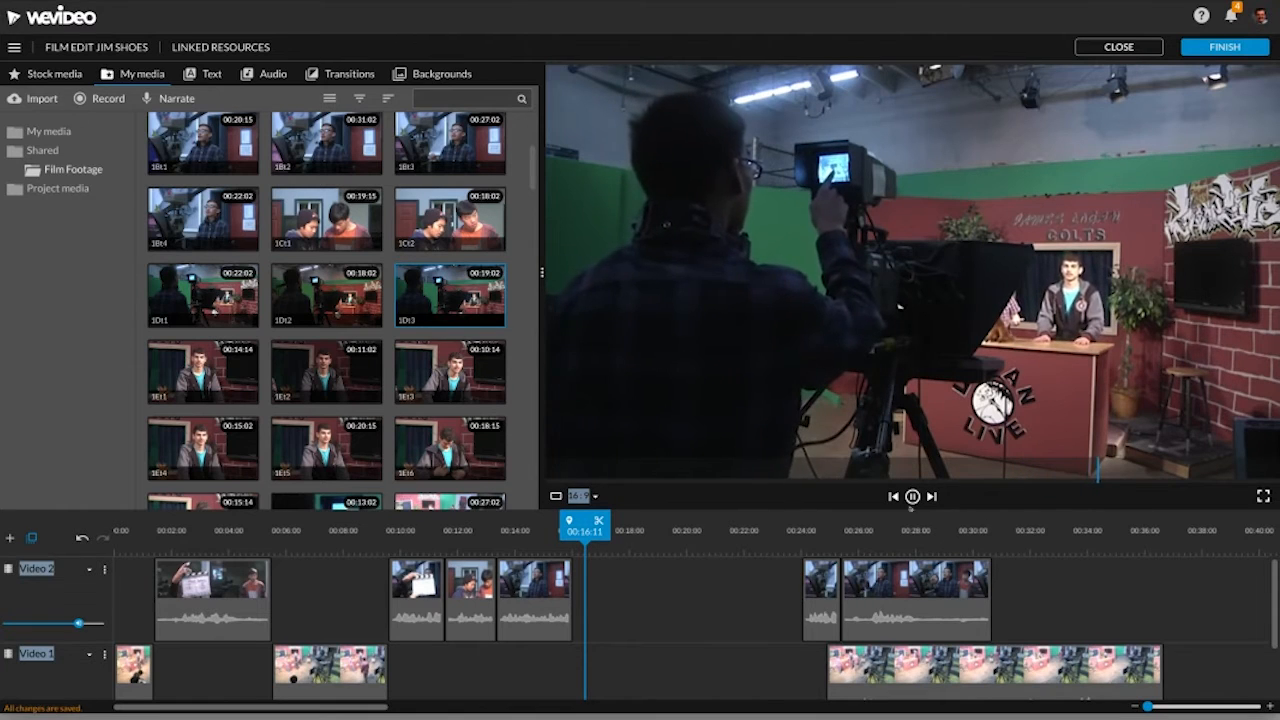
key(space)
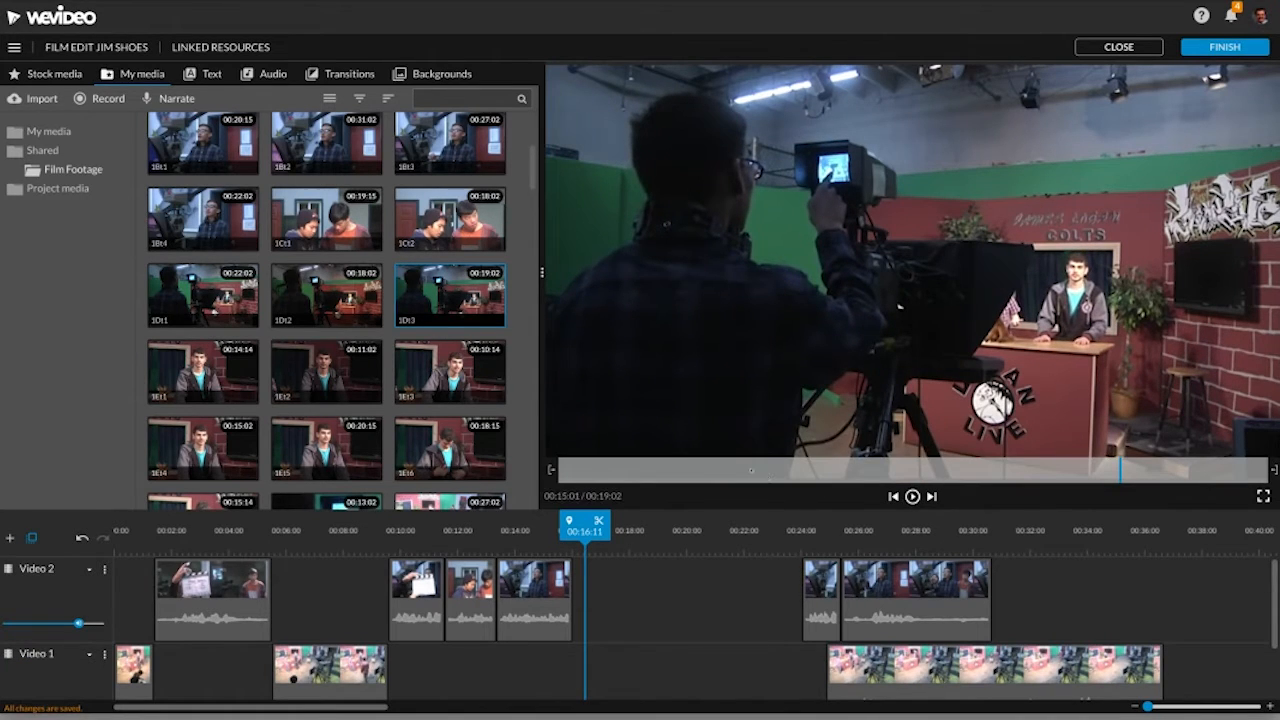
Play the timeline from the first 1Bt4 segment through clip 1Ct1 to 00:15:23 to review the dialogue order.
click(476, 528)
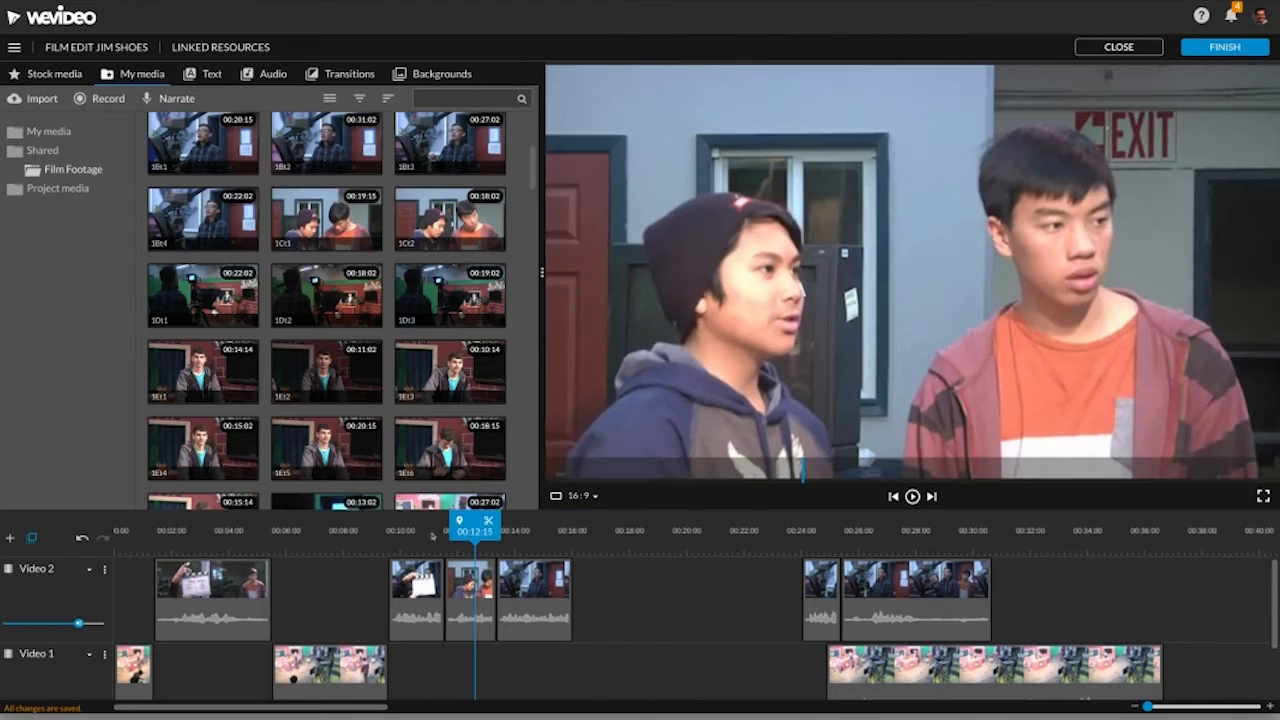
click(425, 531)
key(space)
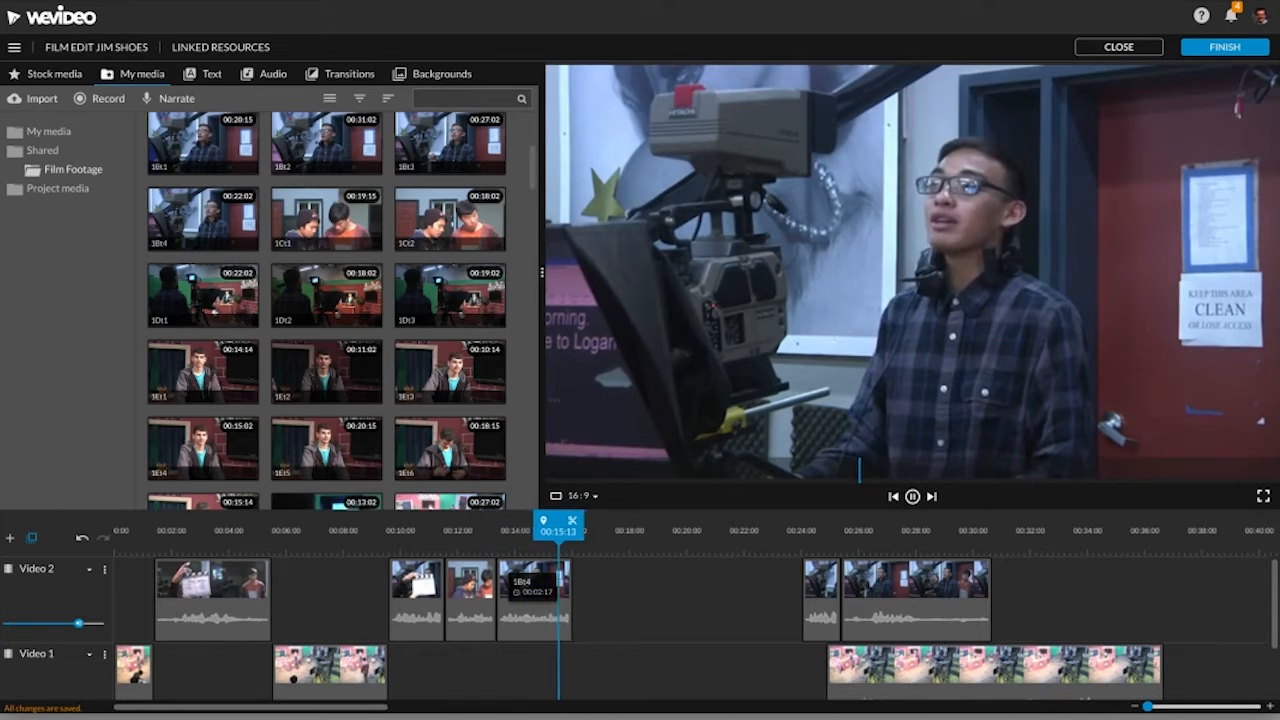
key(space)
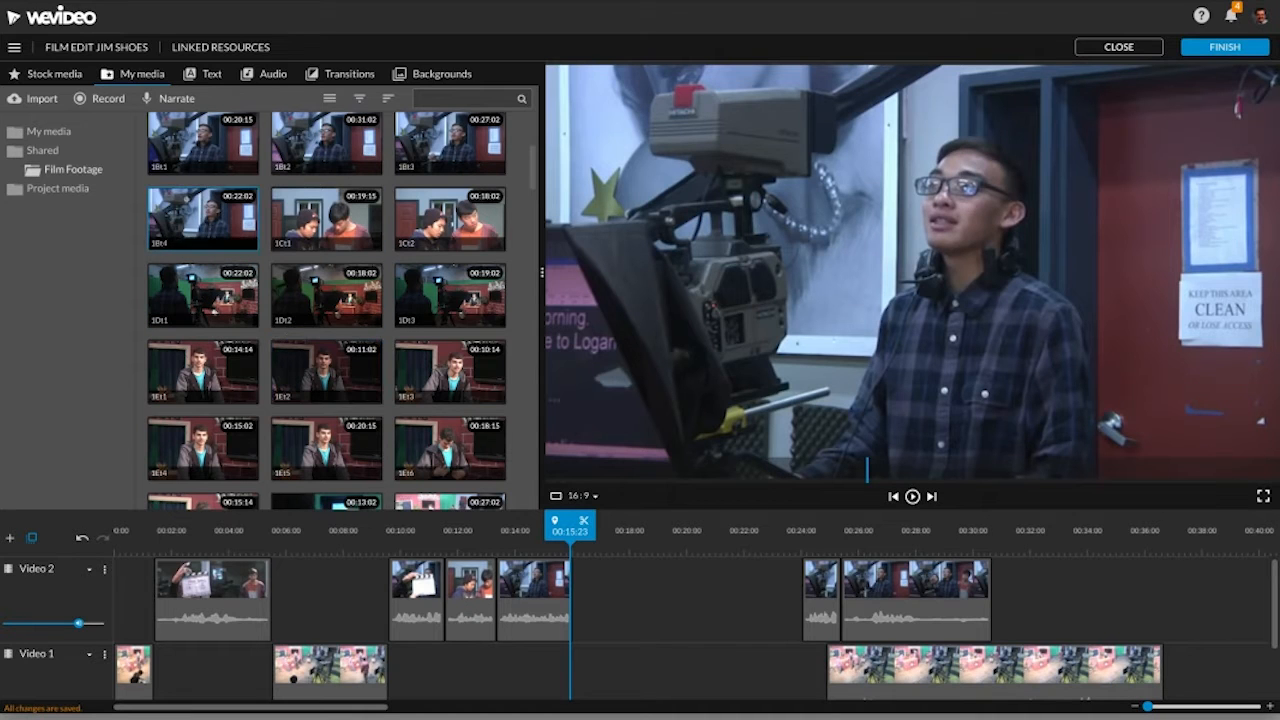
Trim clip 1Dt3 to start with the presenter facing the camera at the desk and end just before he looks away.
click(215, 202)
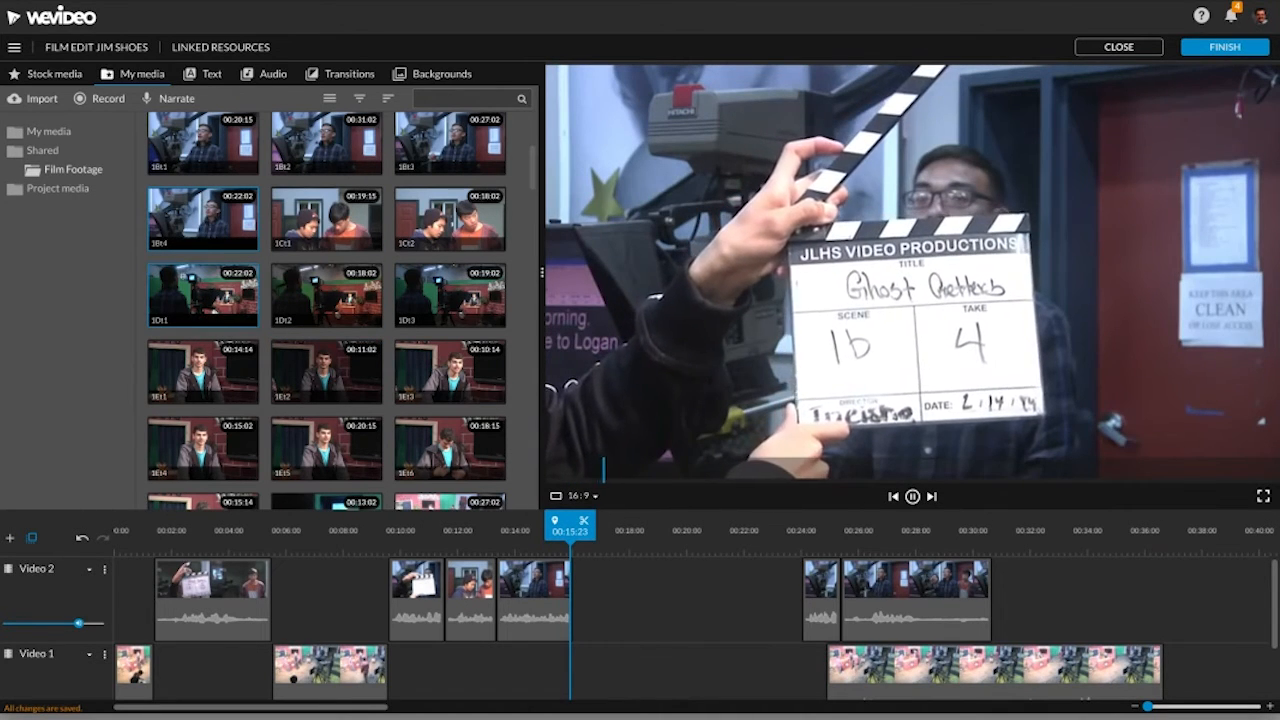
click(406, 298)
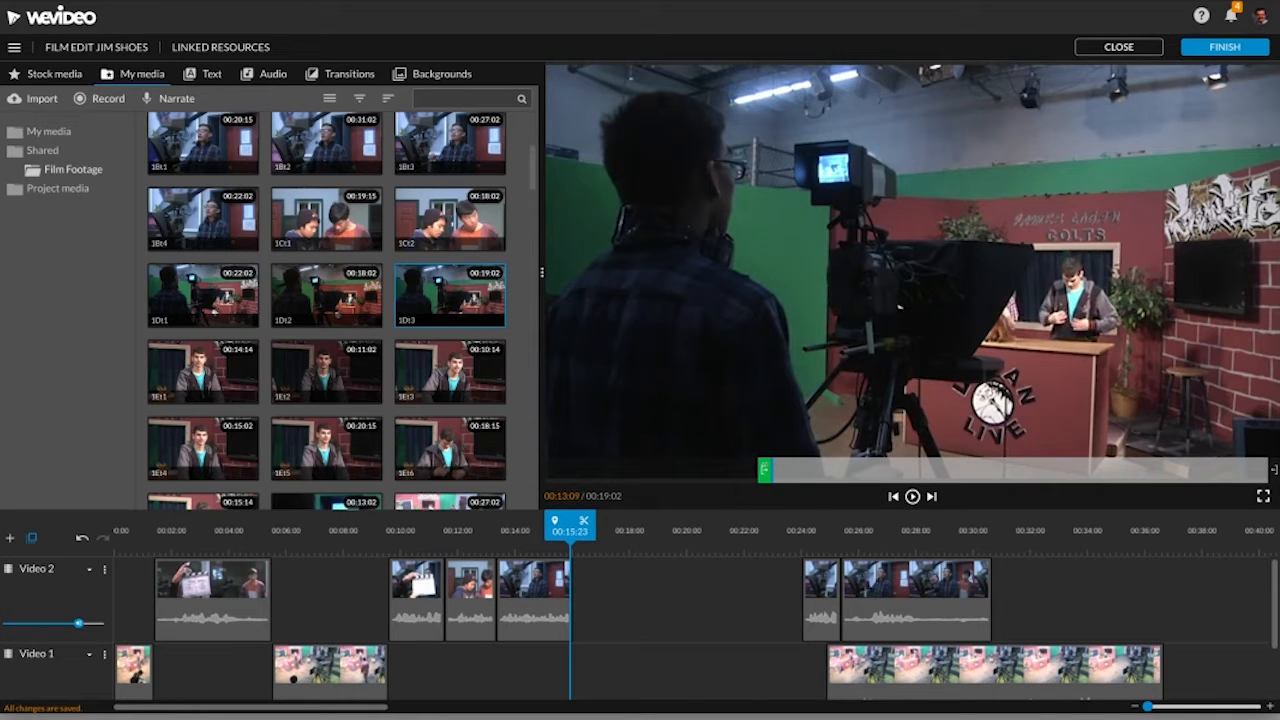
drag(846, 482, 820, 481)
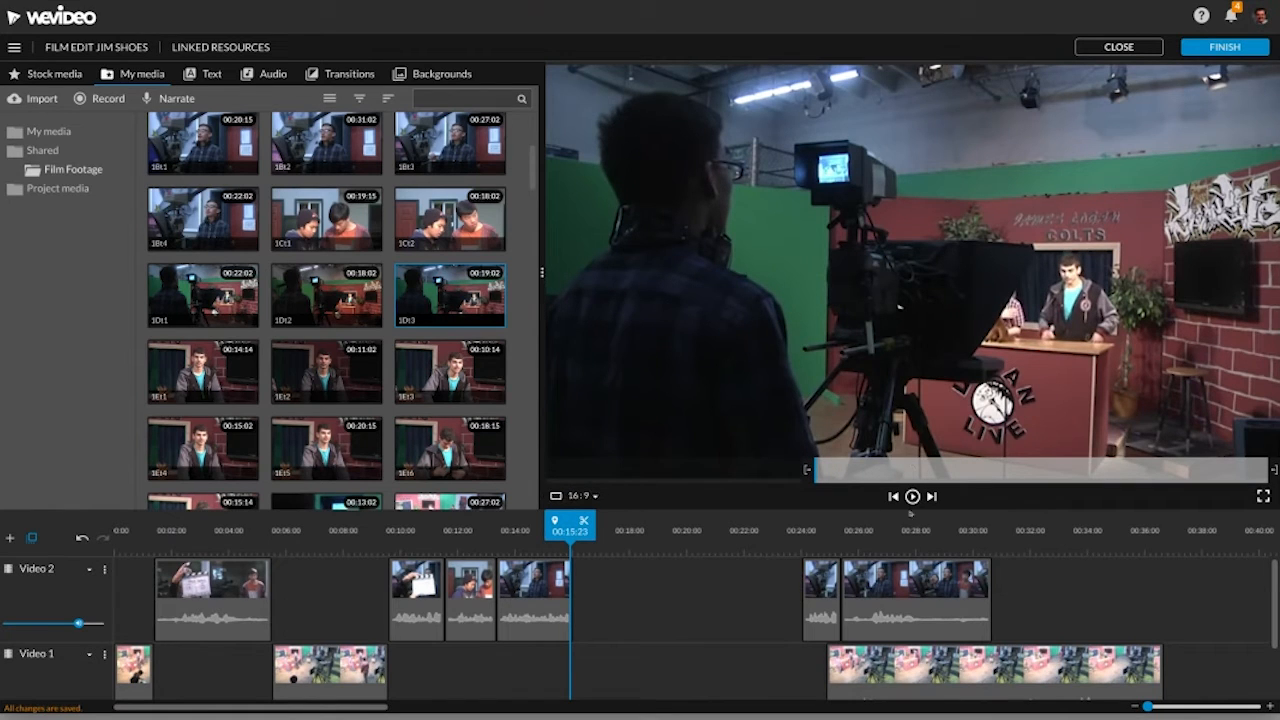
key(space)
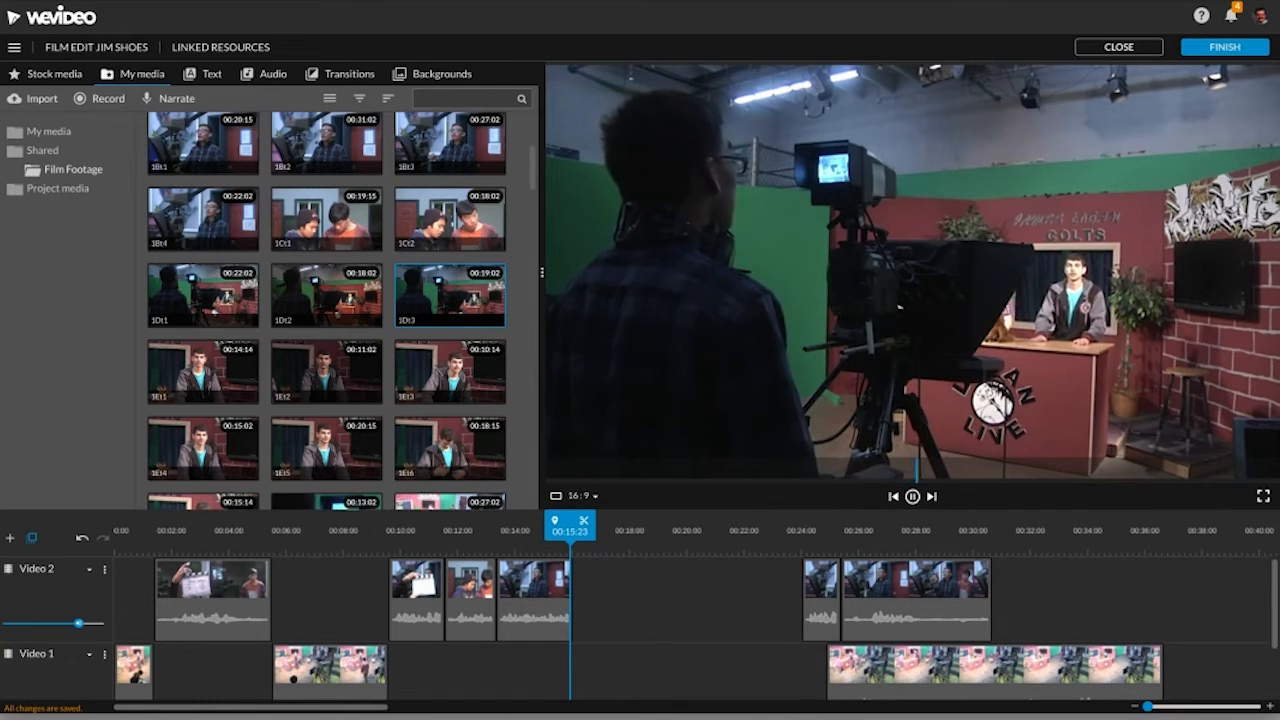
click(912, 496)
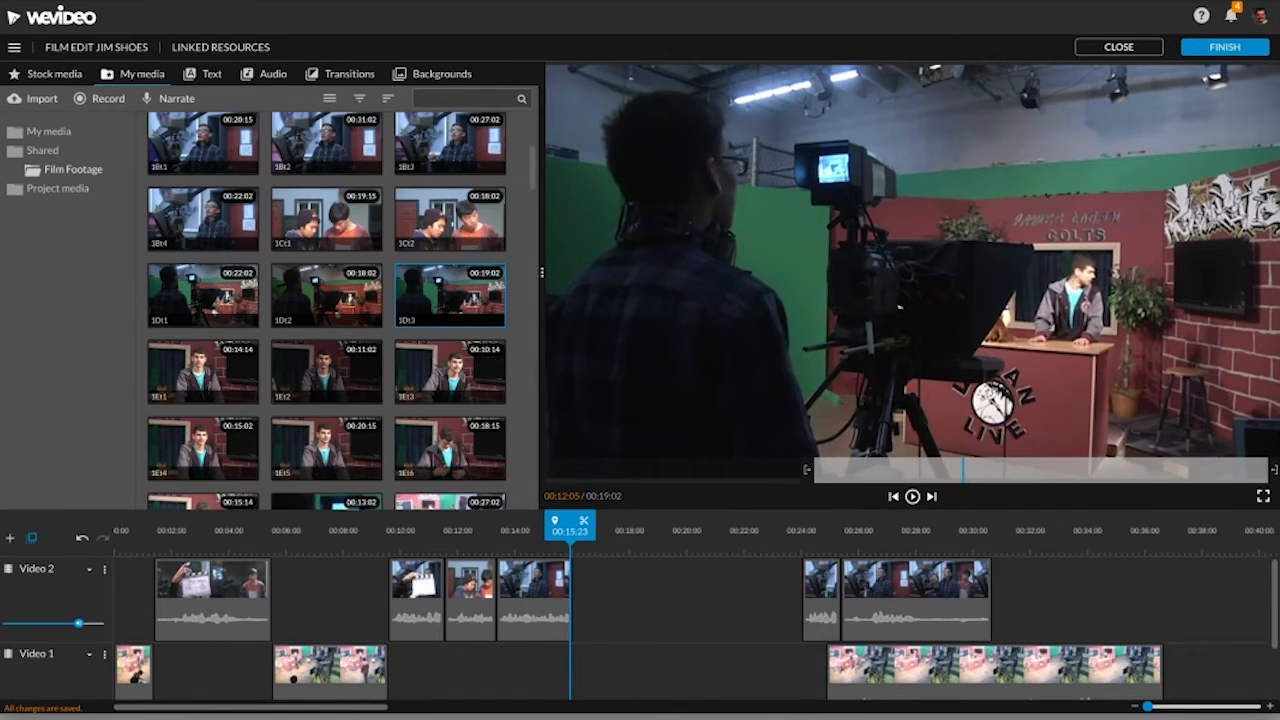
drag(1272, 468, 956, 469)
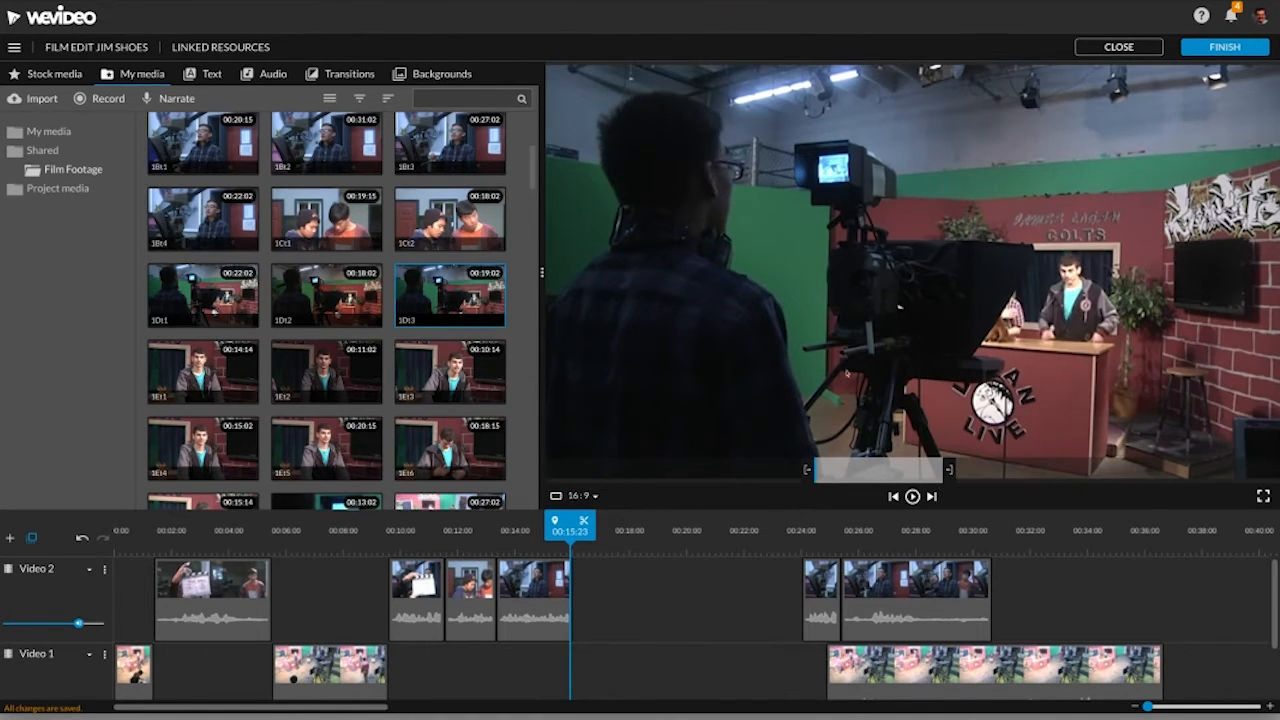
Place the trimmed 1Dt3 clip on Video 2 at 00:16:01, extend its end to 00:20:03 and trim off part of its opening.
drag(409, 289, 586, 592)
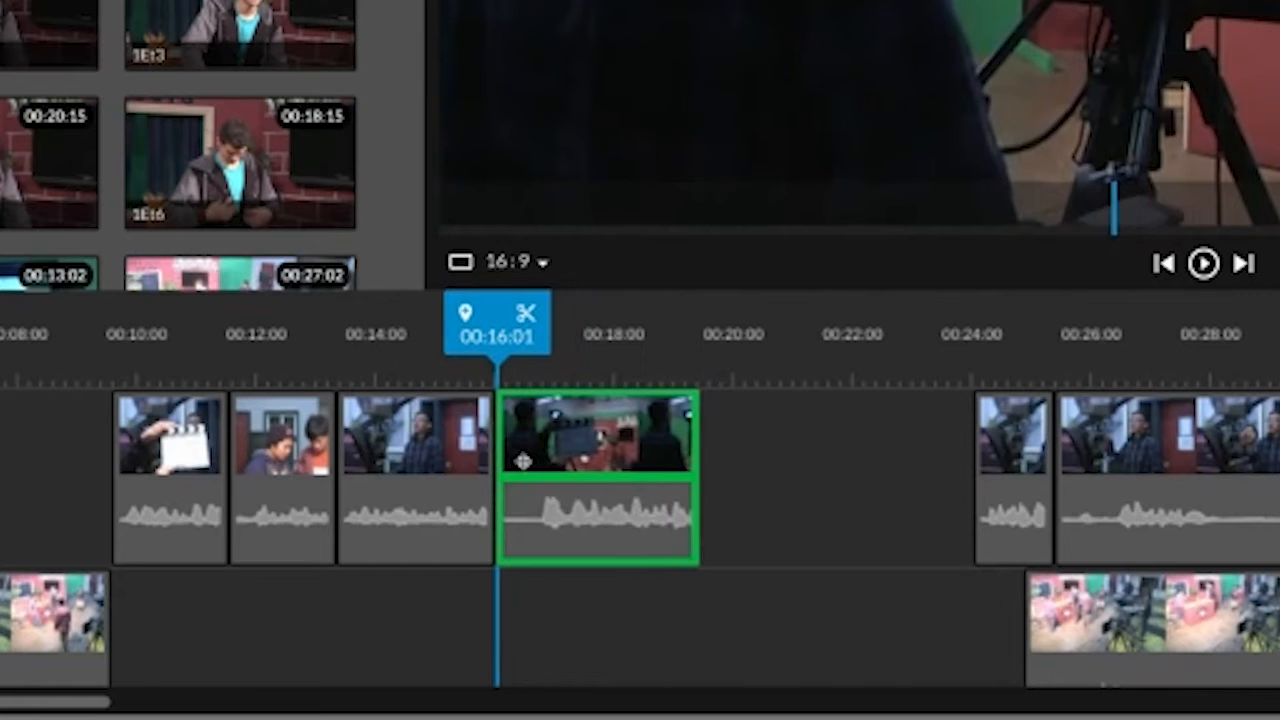
drag(523, 461, 523, 461)
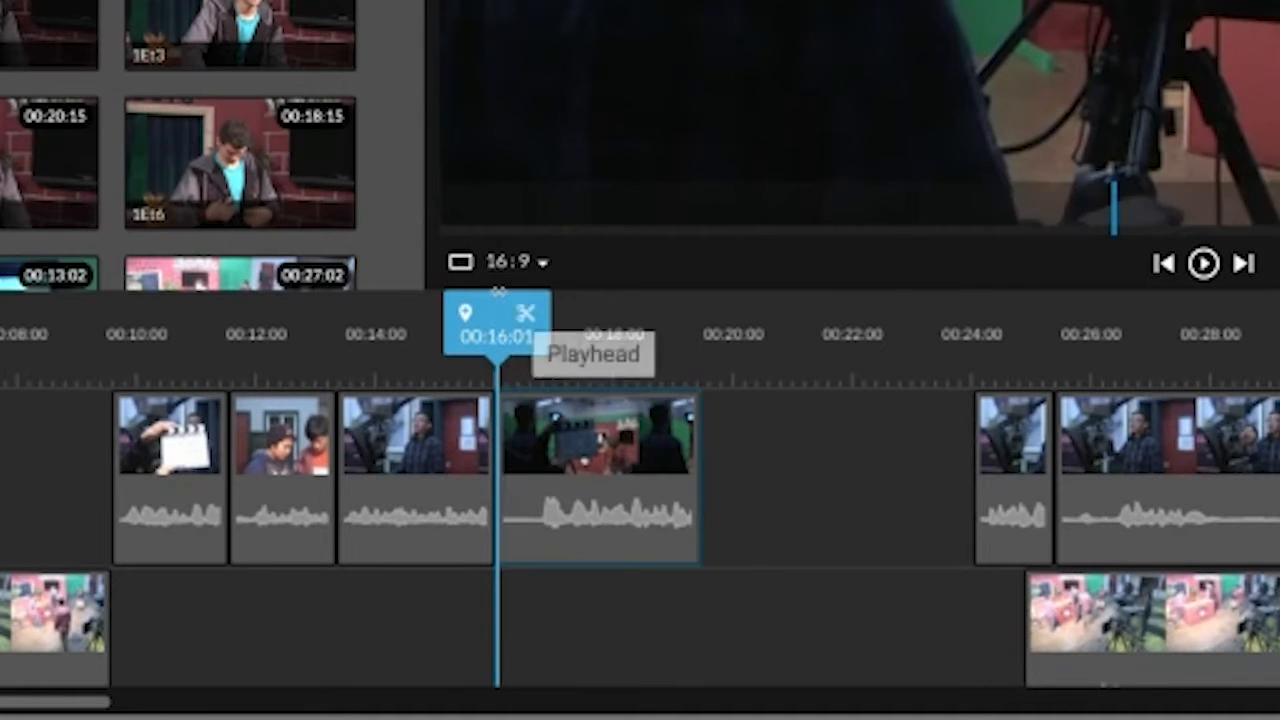
drag(698, 428, 738, 431)
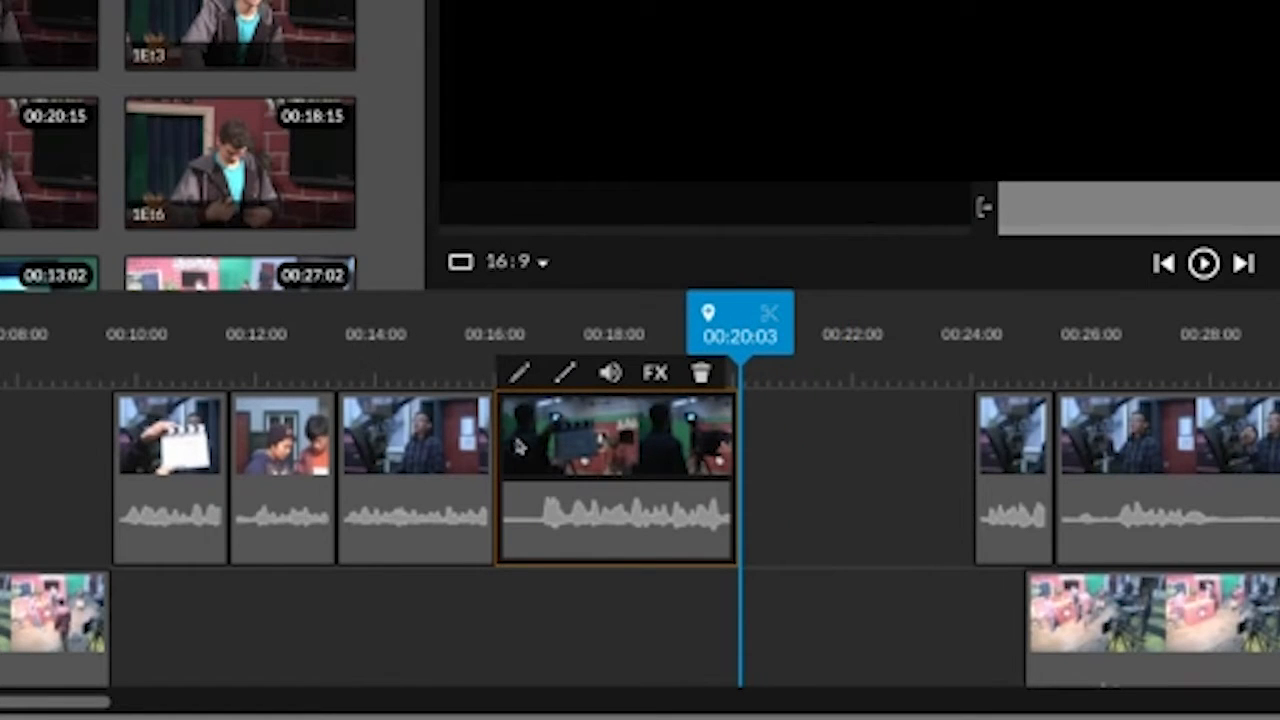
mouse_move(493, 430)
mouse_down()
mouse_move(549, 427)
mouse_move(538, 427)
mouse_up()
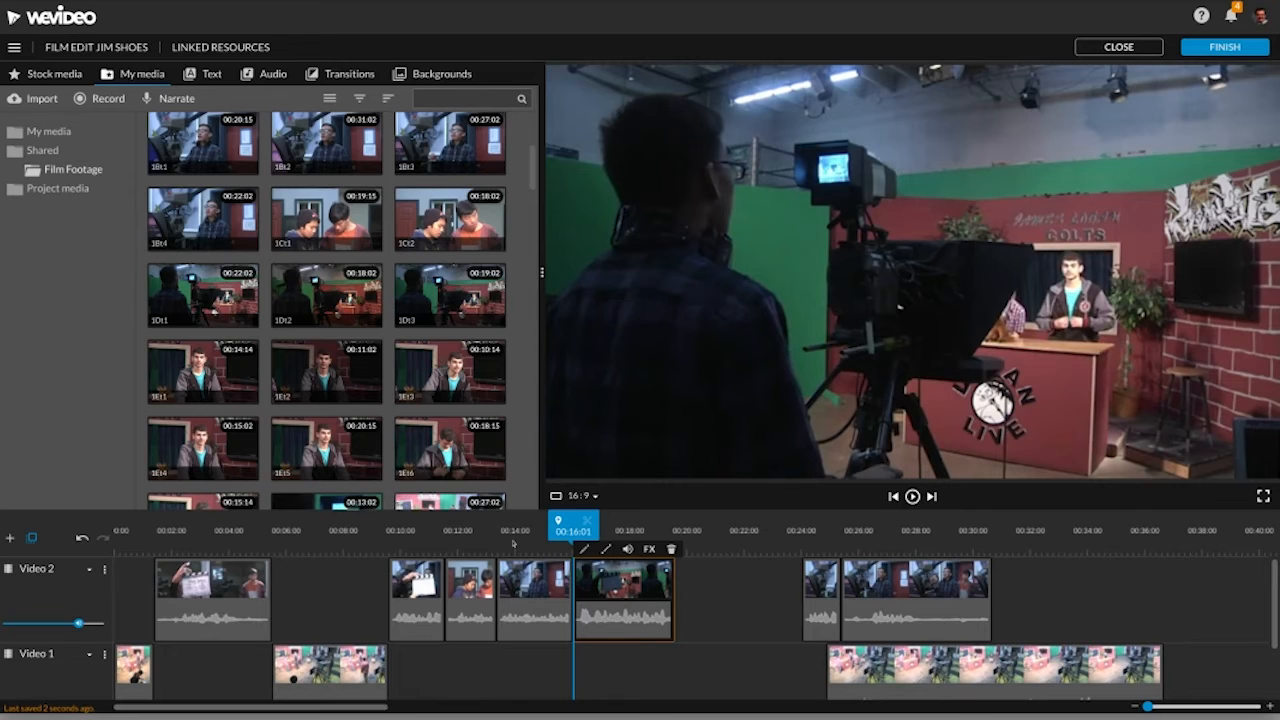
Play the second 1Bt4 segment from 00:13:22 to review the dialogue leading into clip 1Dt3.
click(383, 378)
key(space)
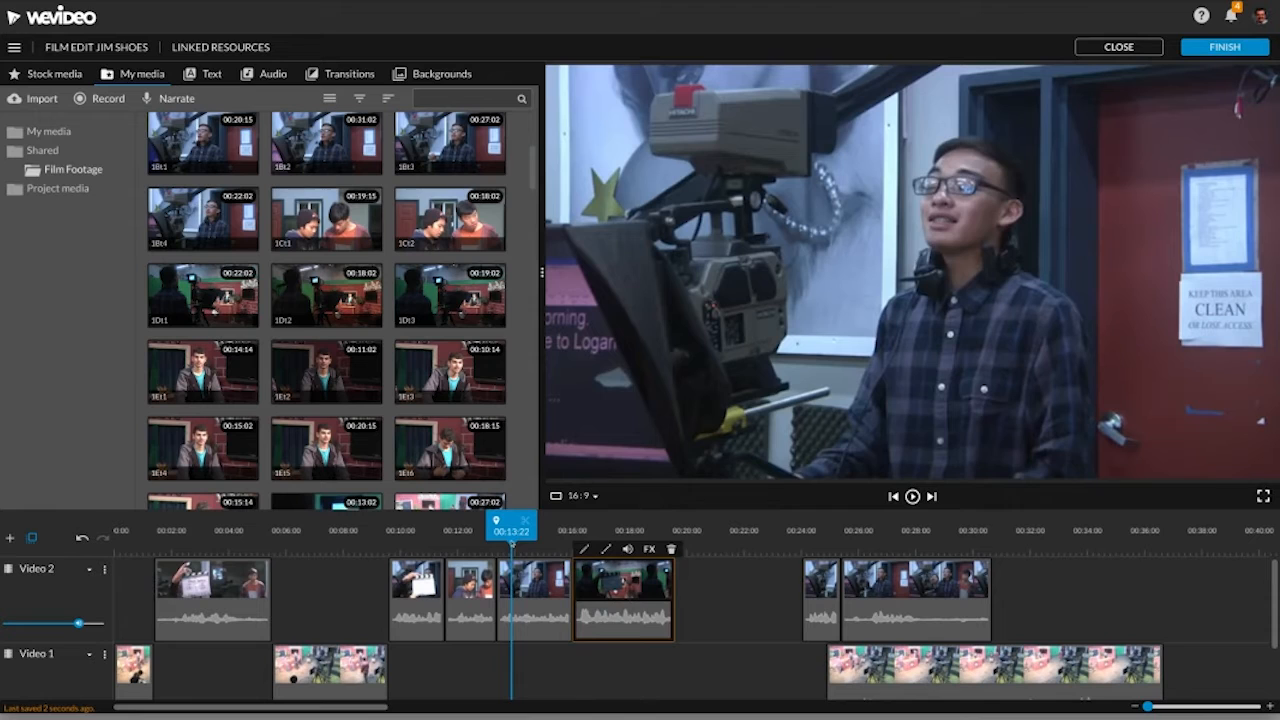
key(space)
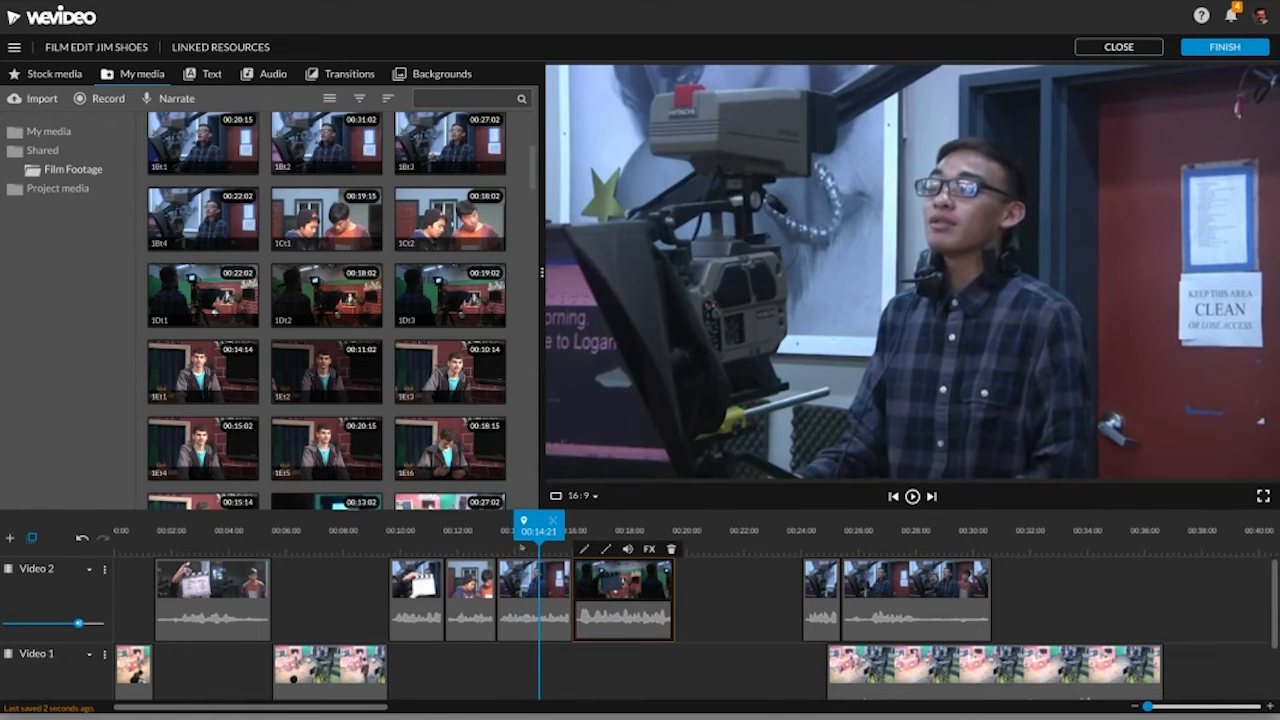
Try placing clip 1Dt3 directly after 1Ct1, with the second 1Bt4 segment moved to 00:20:18, and play through the cut.
drag(518, 577, 729, 582)
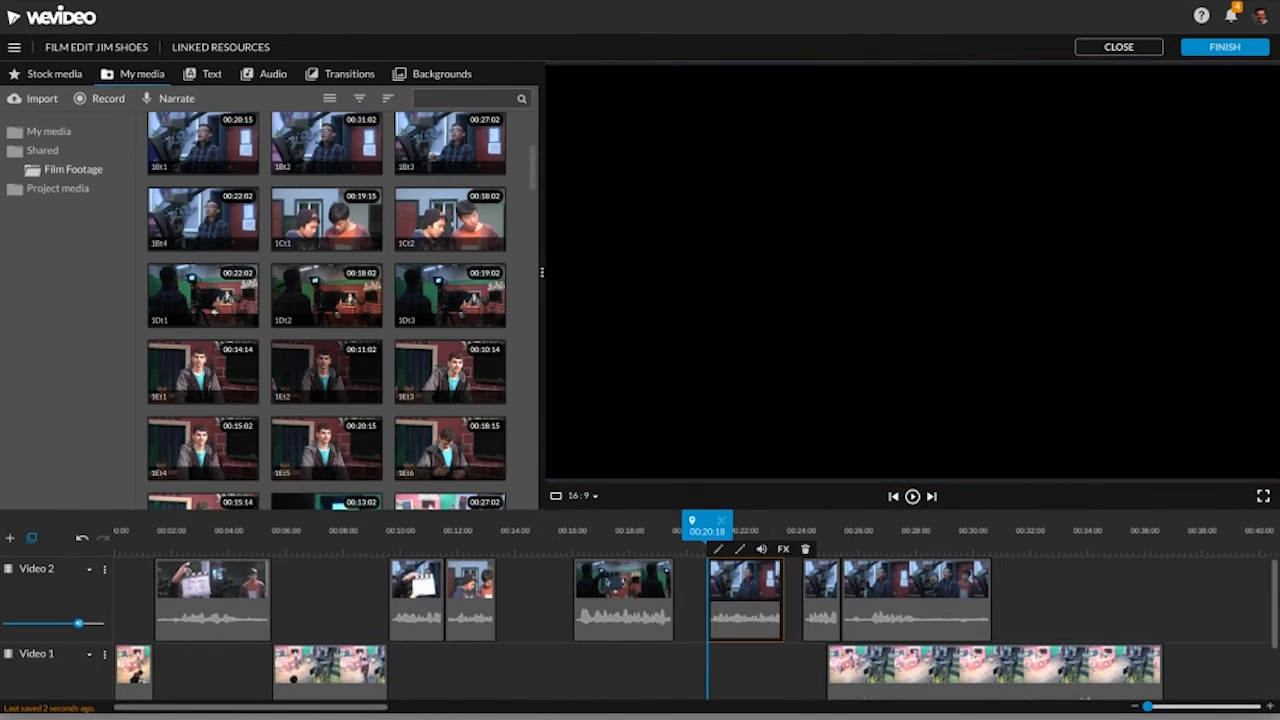
click(605, 583)
drag(605, 583, 528, 583)
click(457, 549)
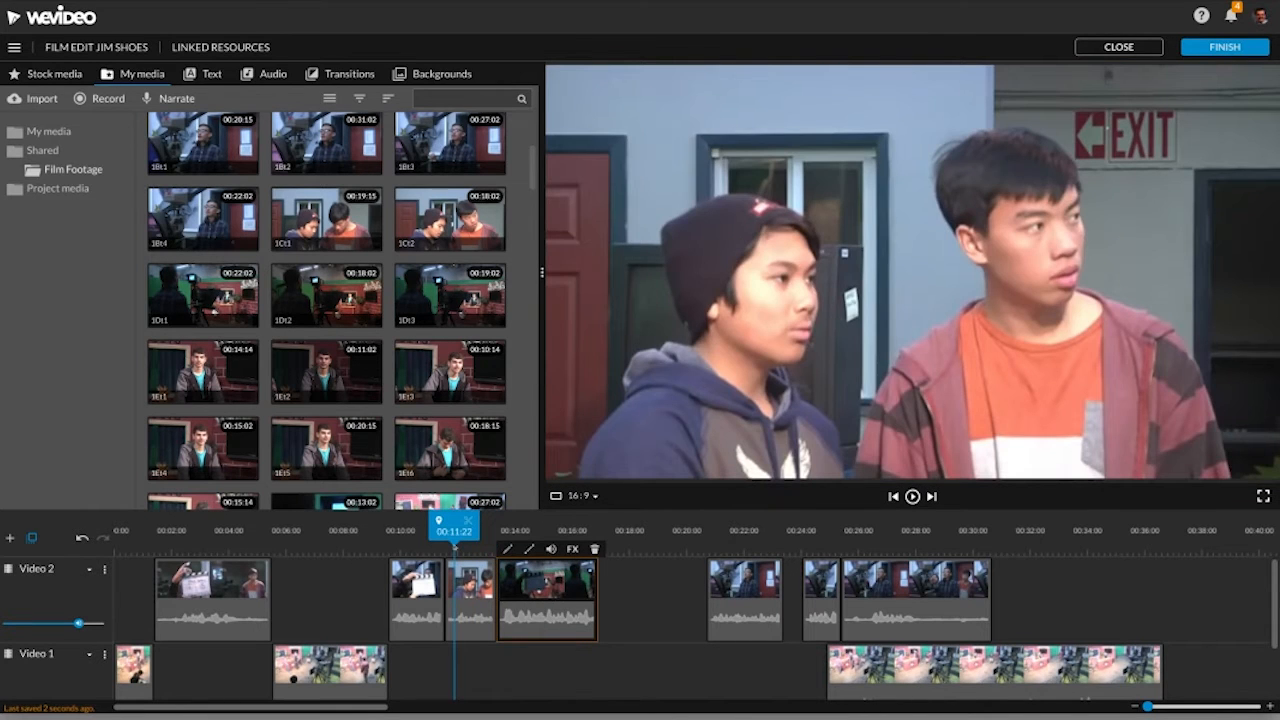
key(space)
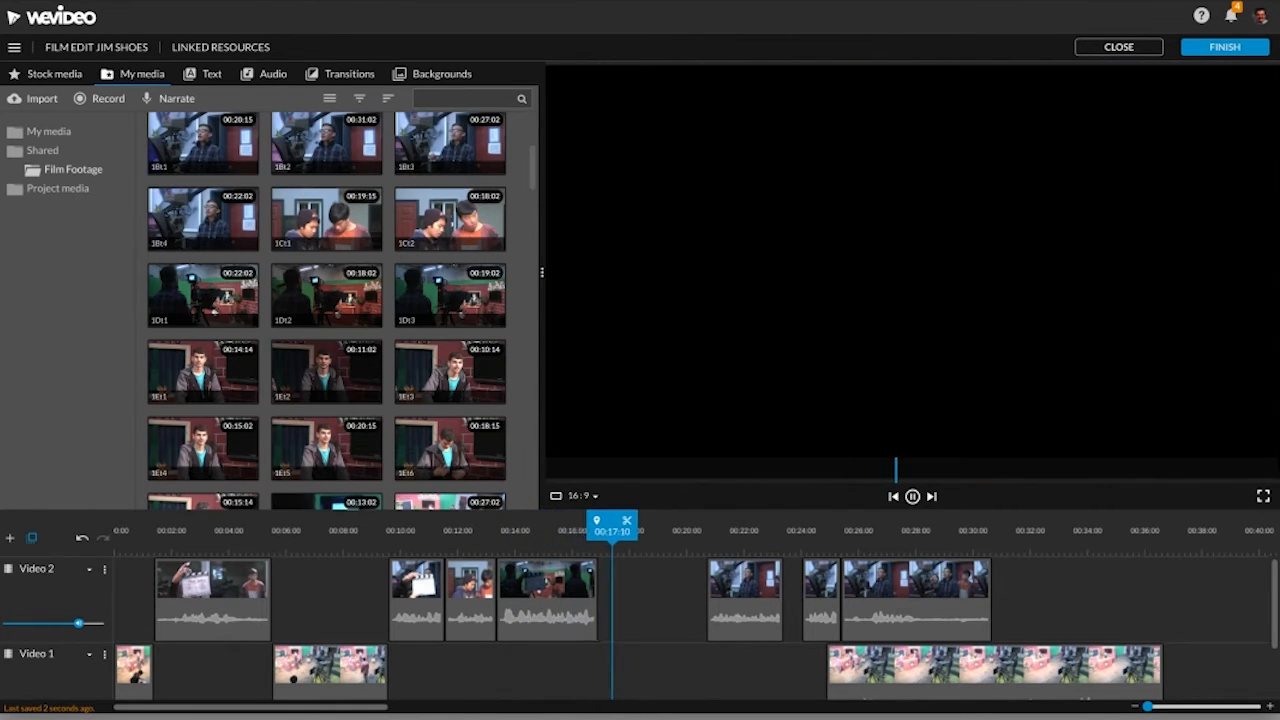
key(space)
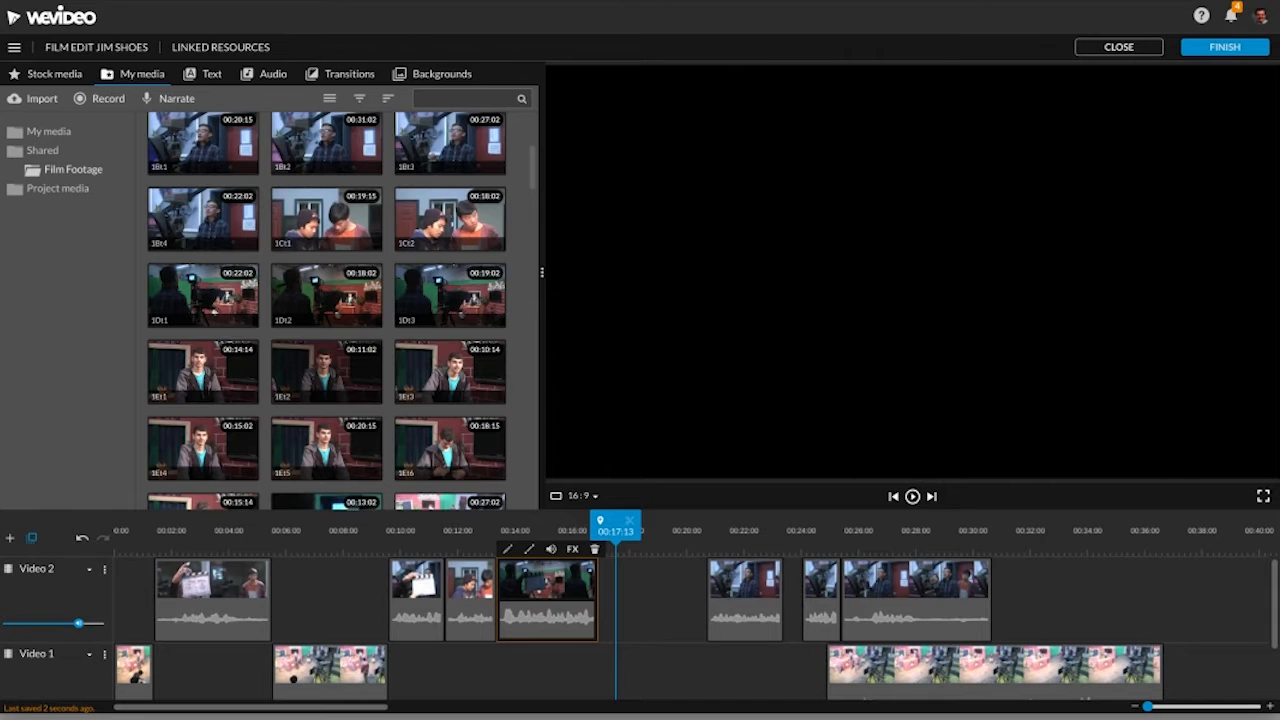
Return the second 1Bt4 segment to 00:13:09 after 1Ct1 and set clip 1Dt3 aside at 00:32:02 on Video 2.
drag(562, 592, 669, 608)
drag(748, 592, 530, 584)
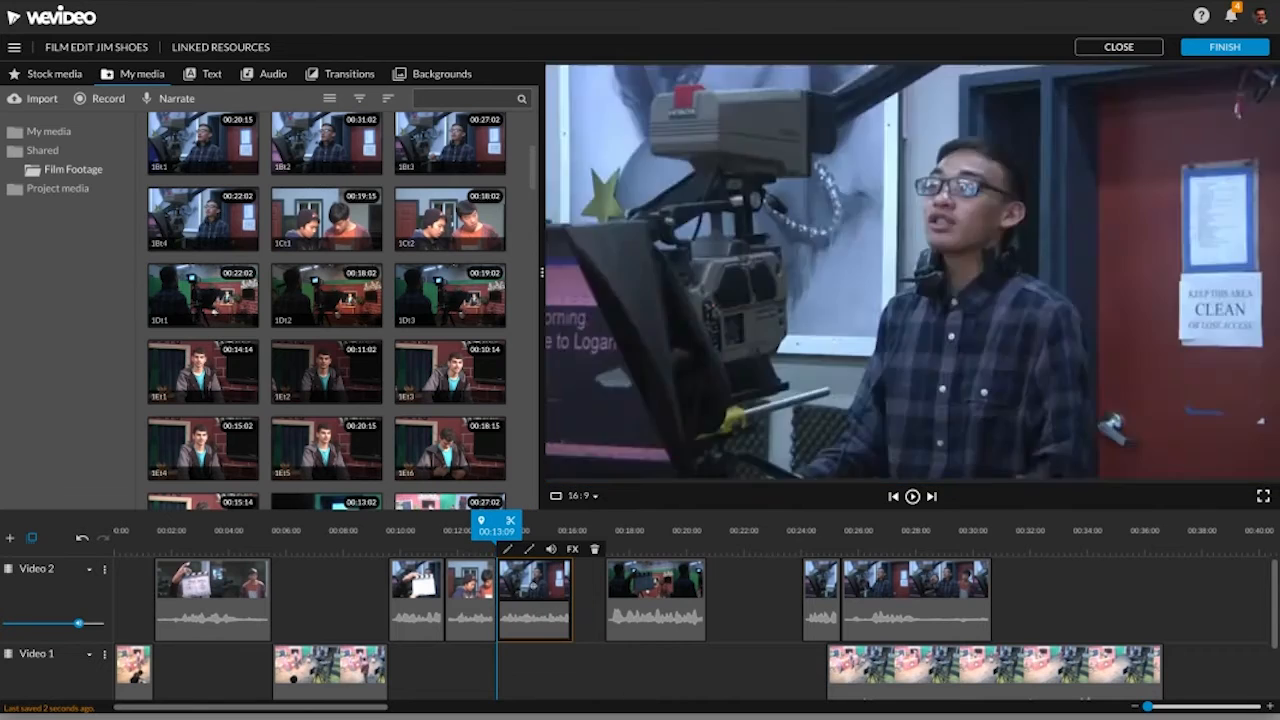
drag(628, 585, 1055, 590)
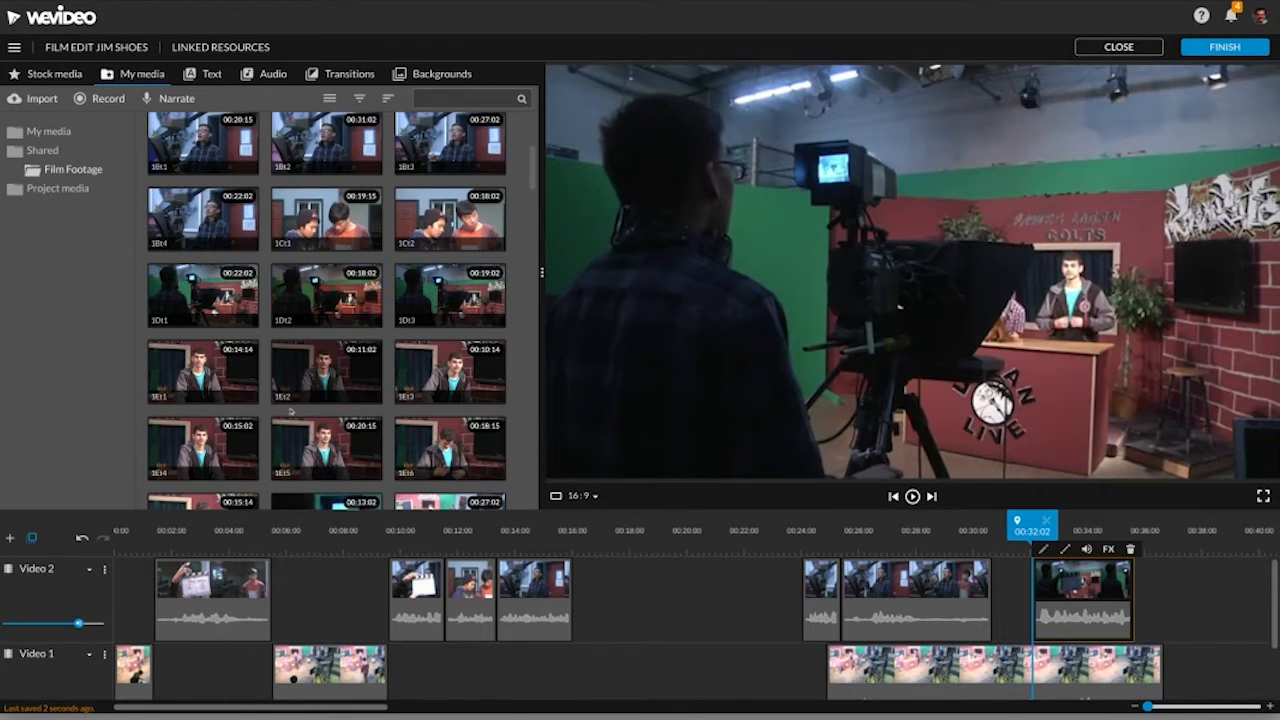
Preview clips 1Et6 and 1Et7 from the Film Footage folder to find a usable presenter take.
click(437, 458)
scroll(437, 458, up, 1)
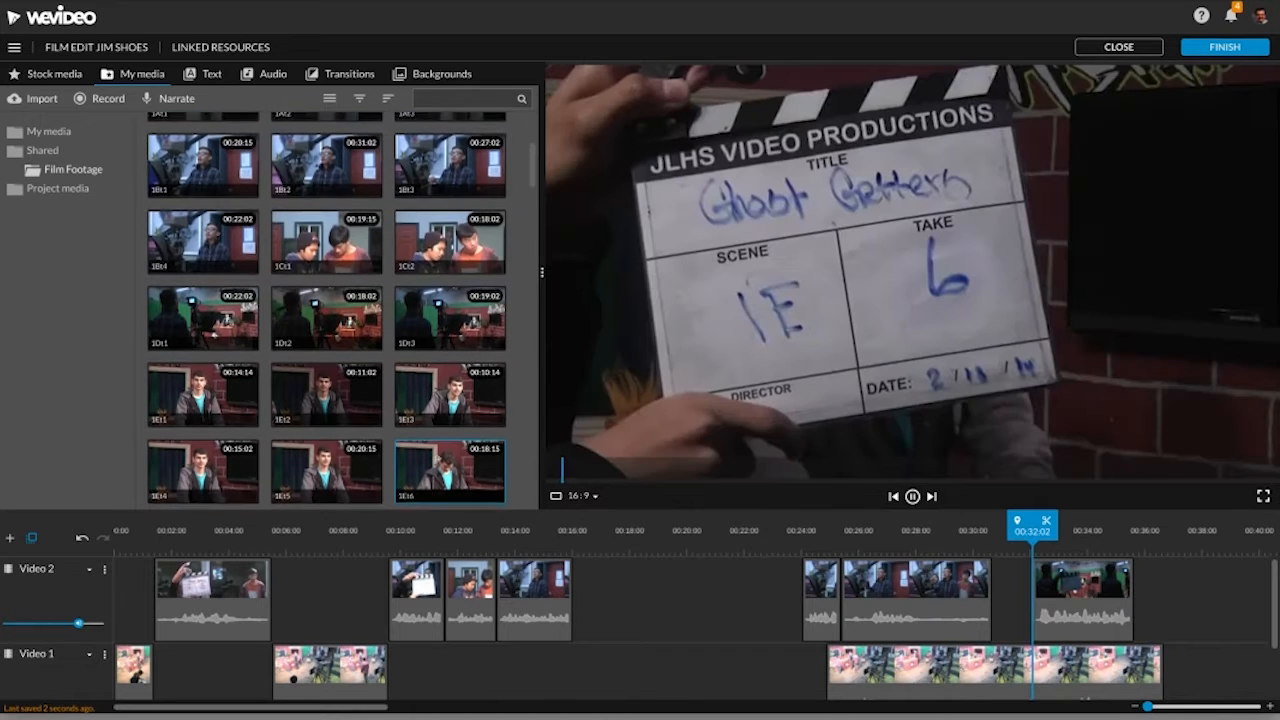
scroll(432, 452, down, 2)
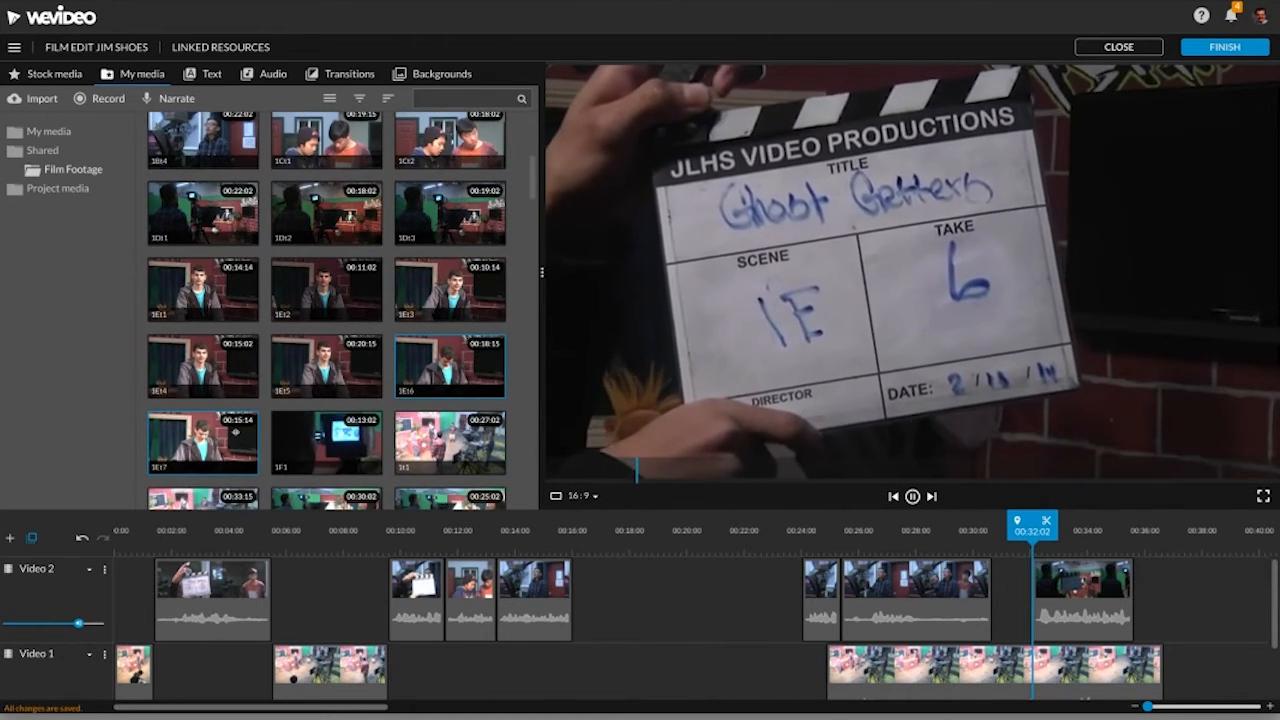
click(235, 432)
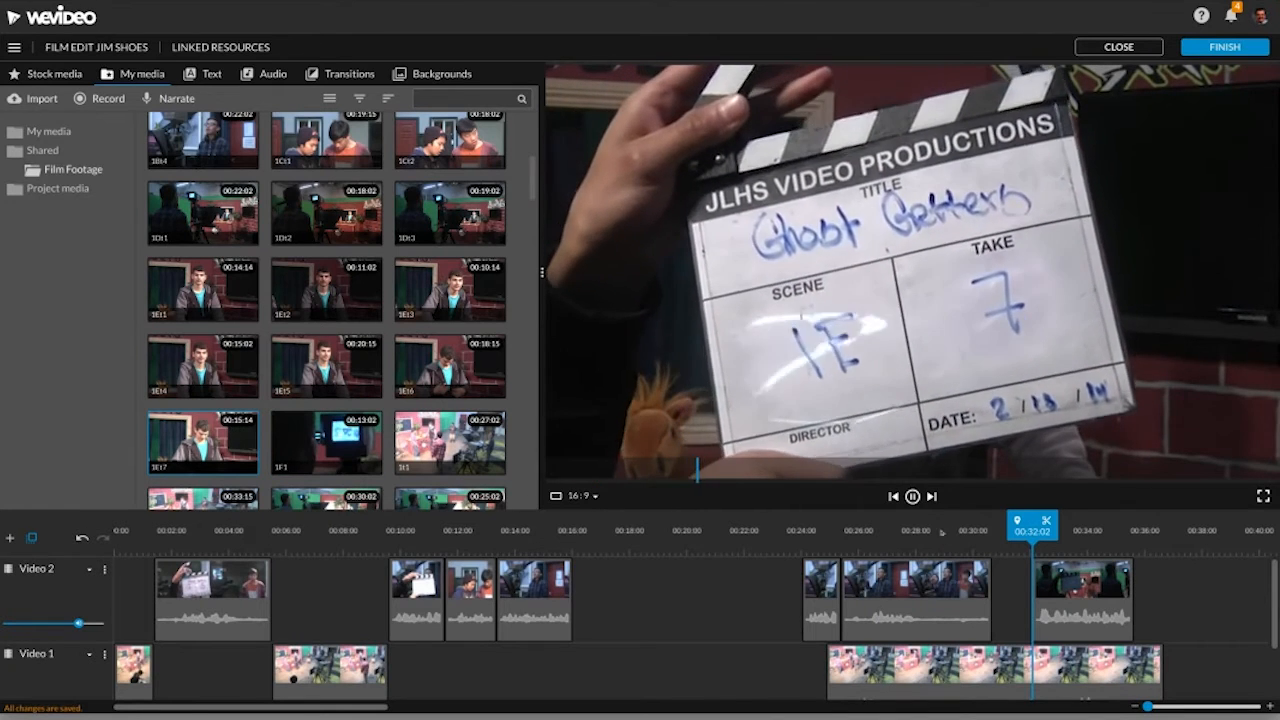
click(909, 498)
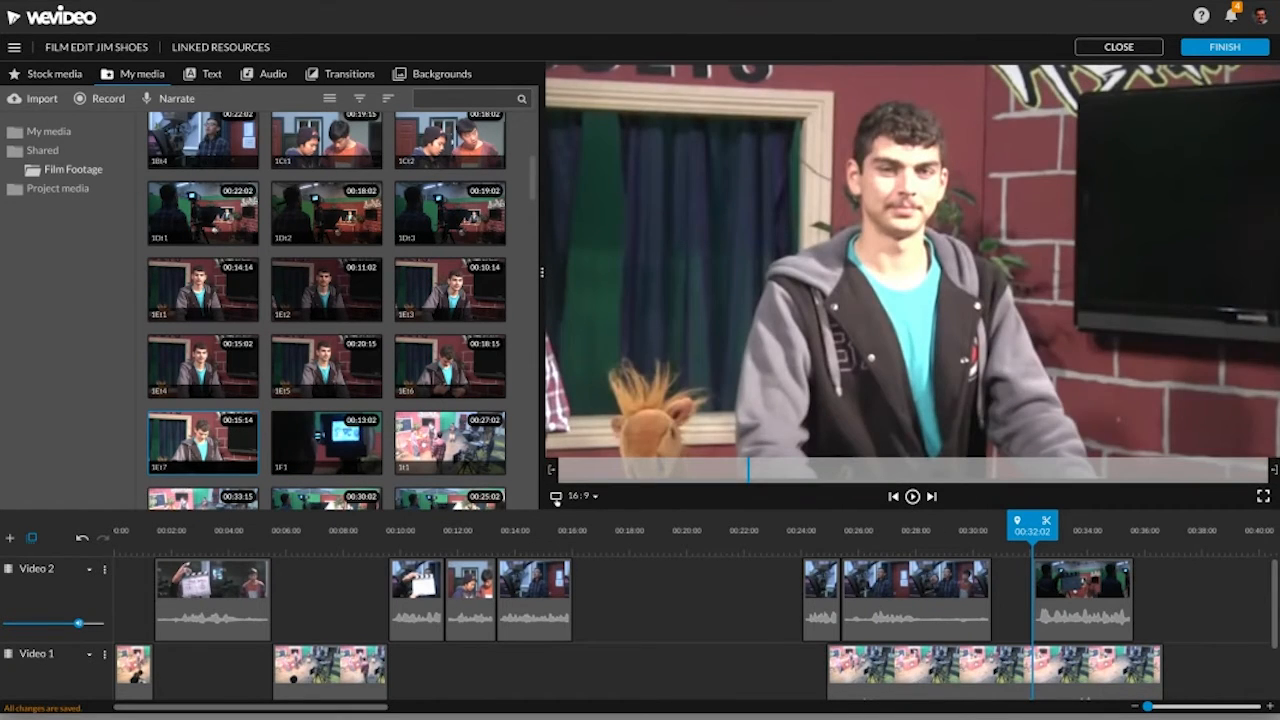
Trim clip 1Et7 in the preview, place it on Video 2 at 00:16:01 and extend its end to 00:23:06.
drag(549, 469, 857, 469)
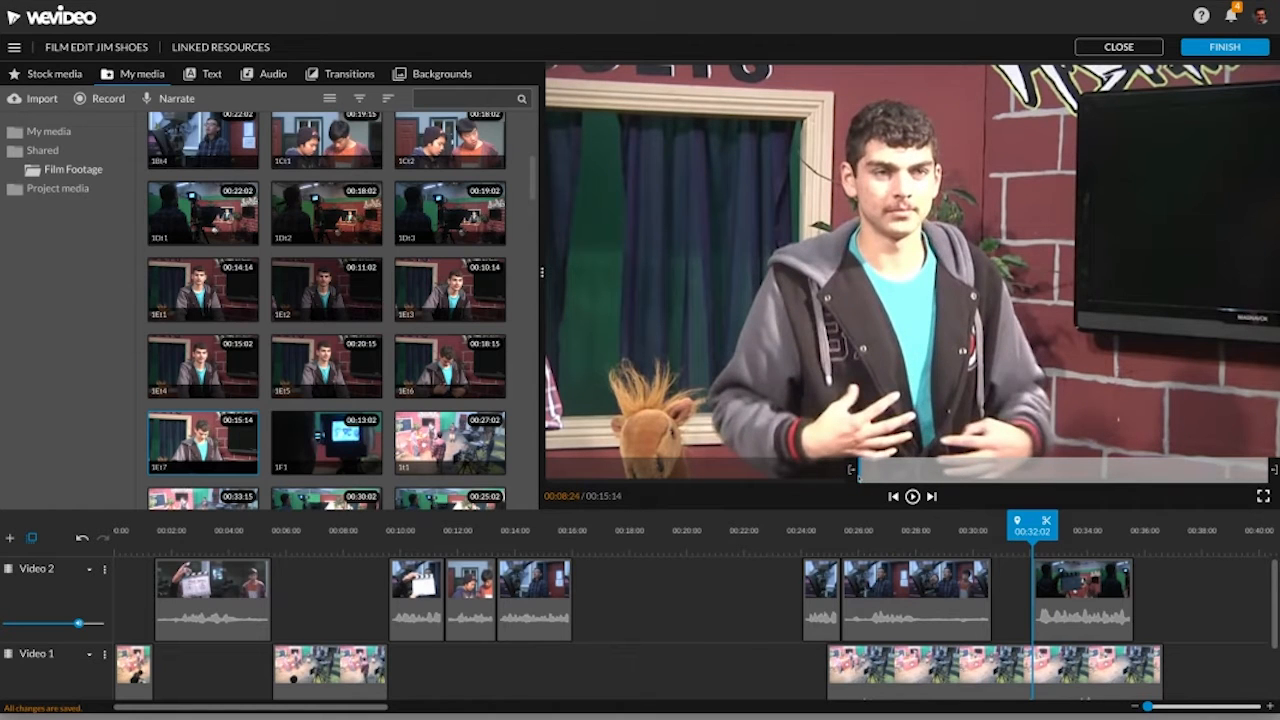
drag(1273, 469, 951, 469)
drag(1056, 484, 1179, 499)
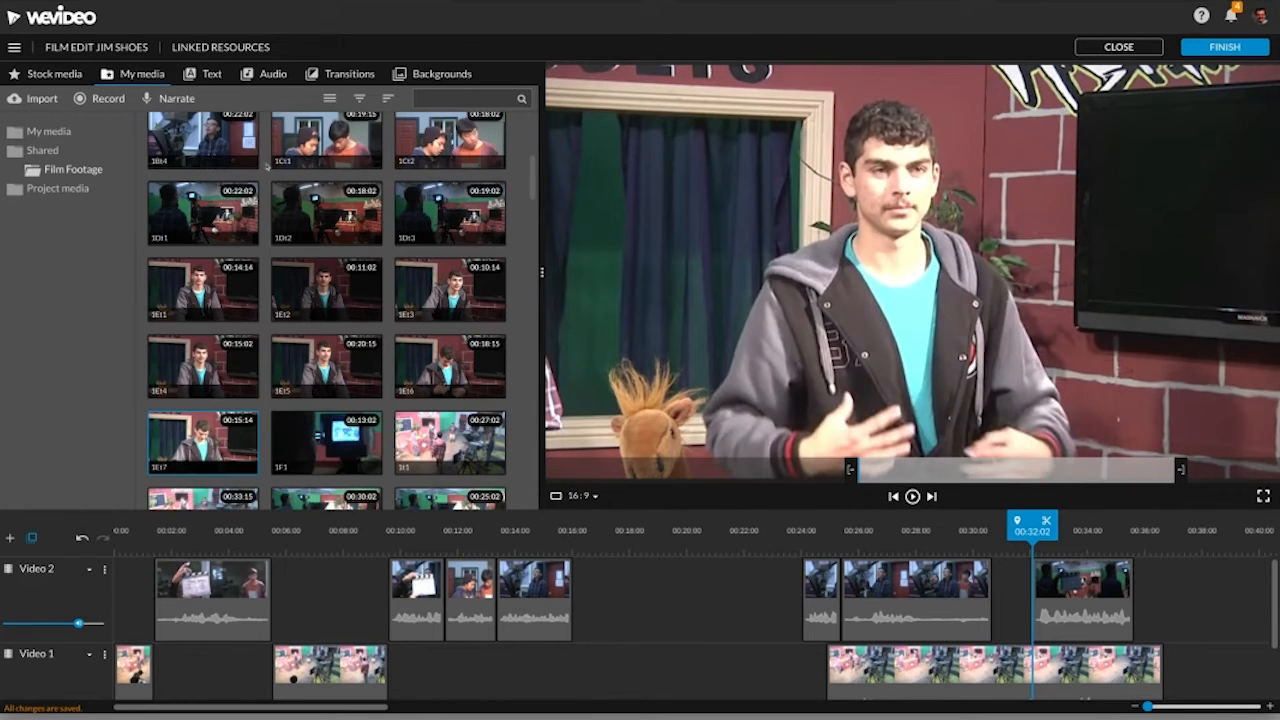
drag(860, 469, 589, 562)
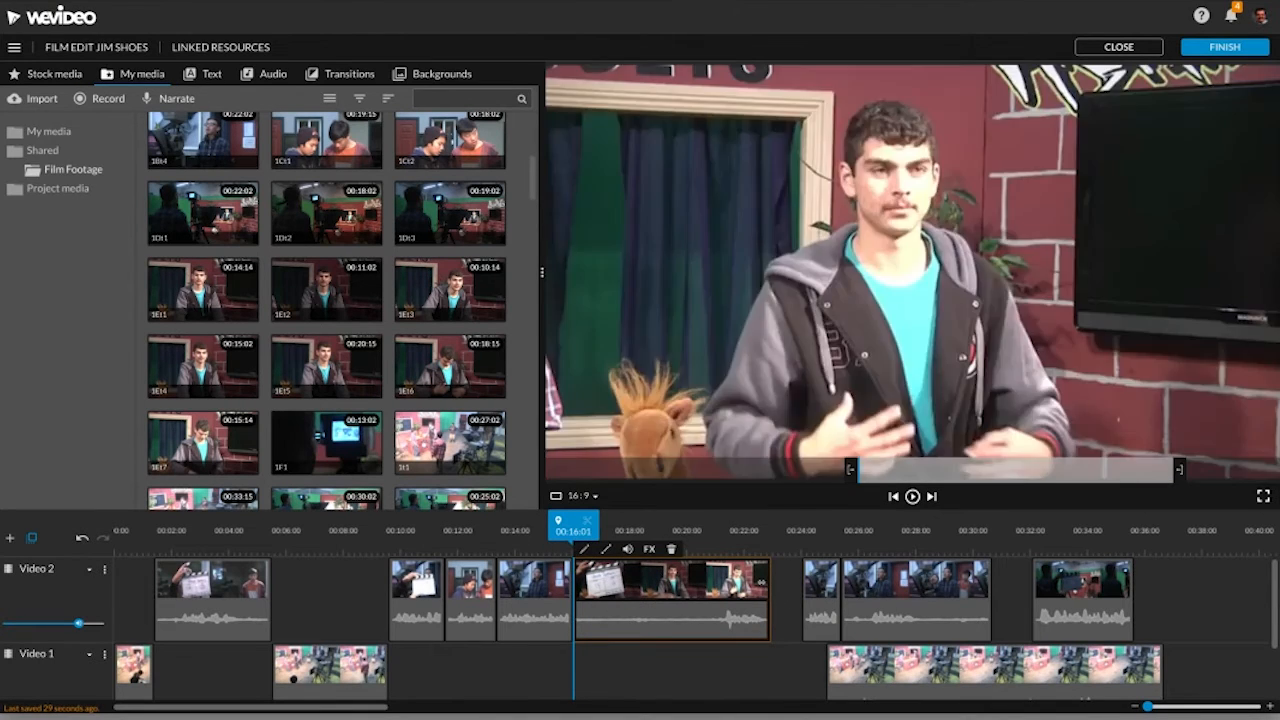
mouse_move(771, 600)
mouse_down()
mouse_move(782, 585)
mouse_move(766, 581)
mouse_up()
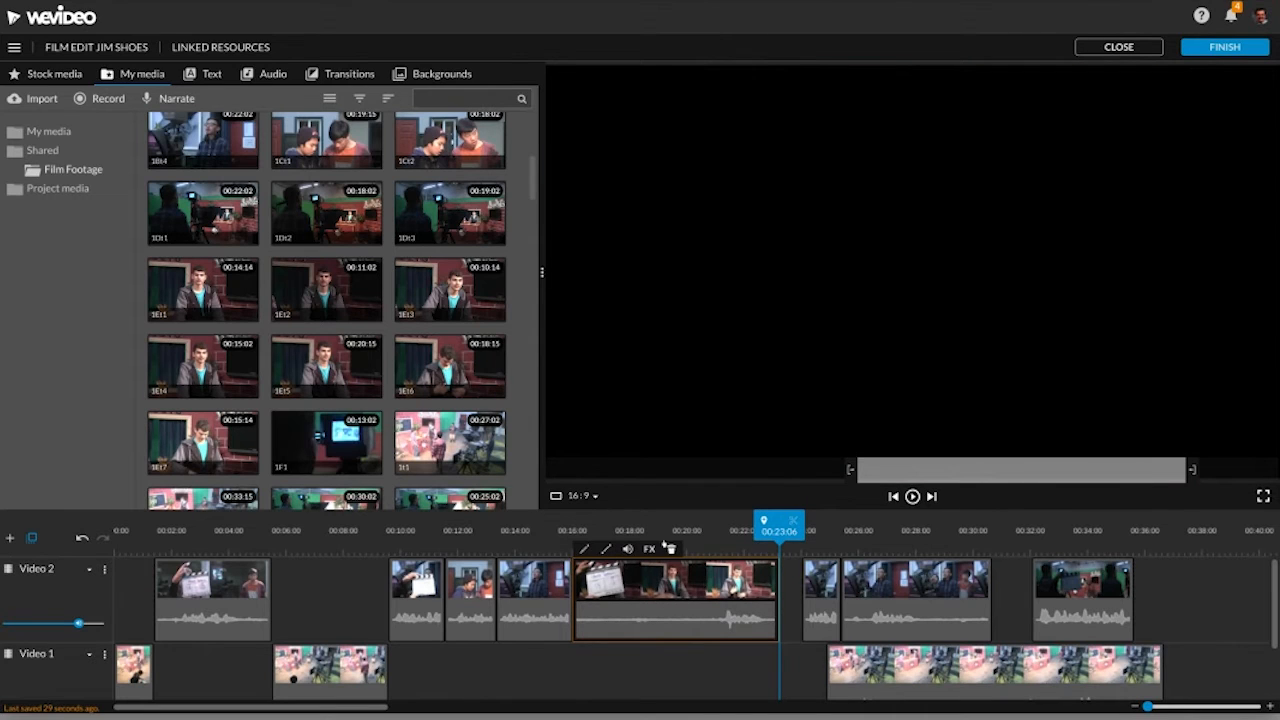
Trim the unused opening off clip 1Et7 on Video 2, keep it starting at 00:16:01, and play through the cut.
click(548, 530)
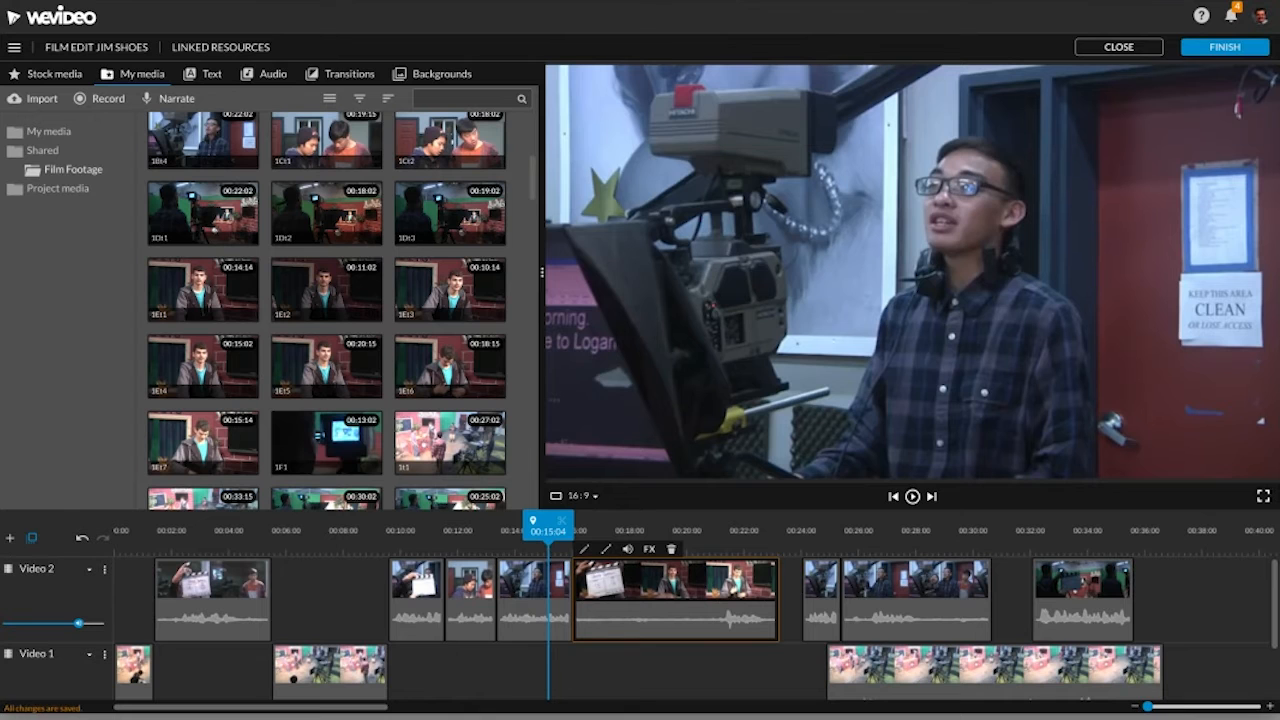
key(space)
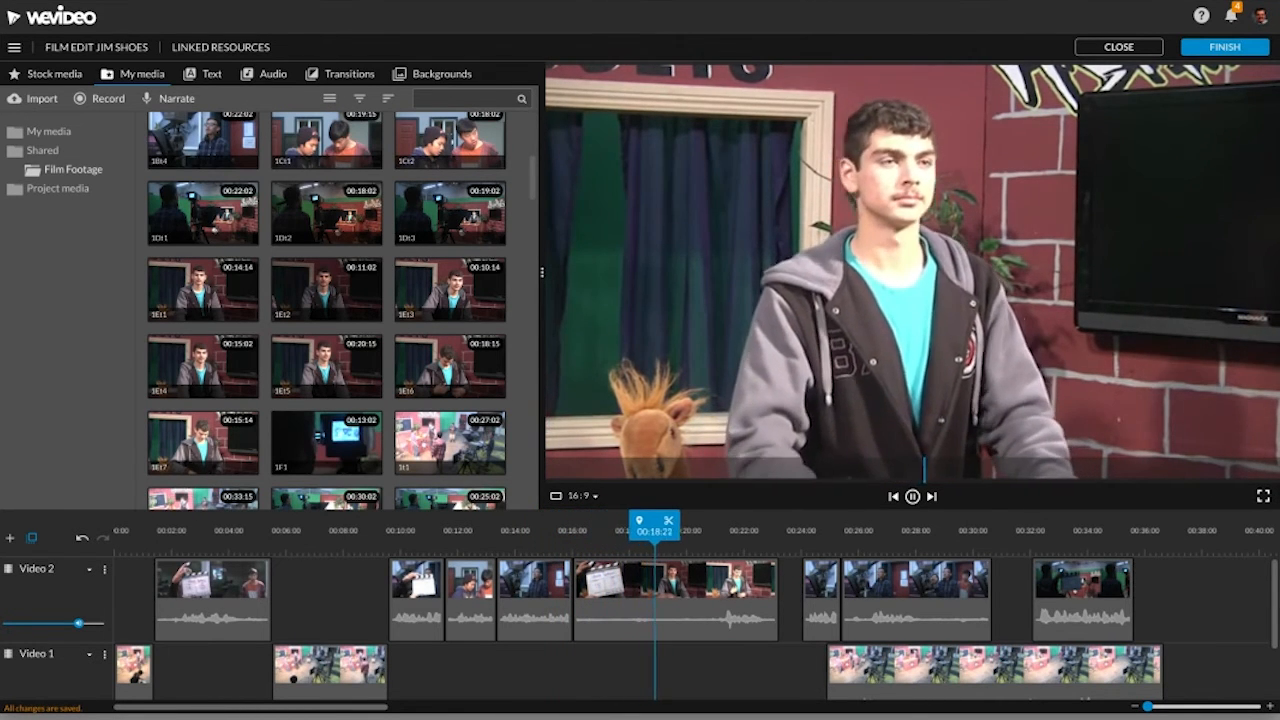
key(space)
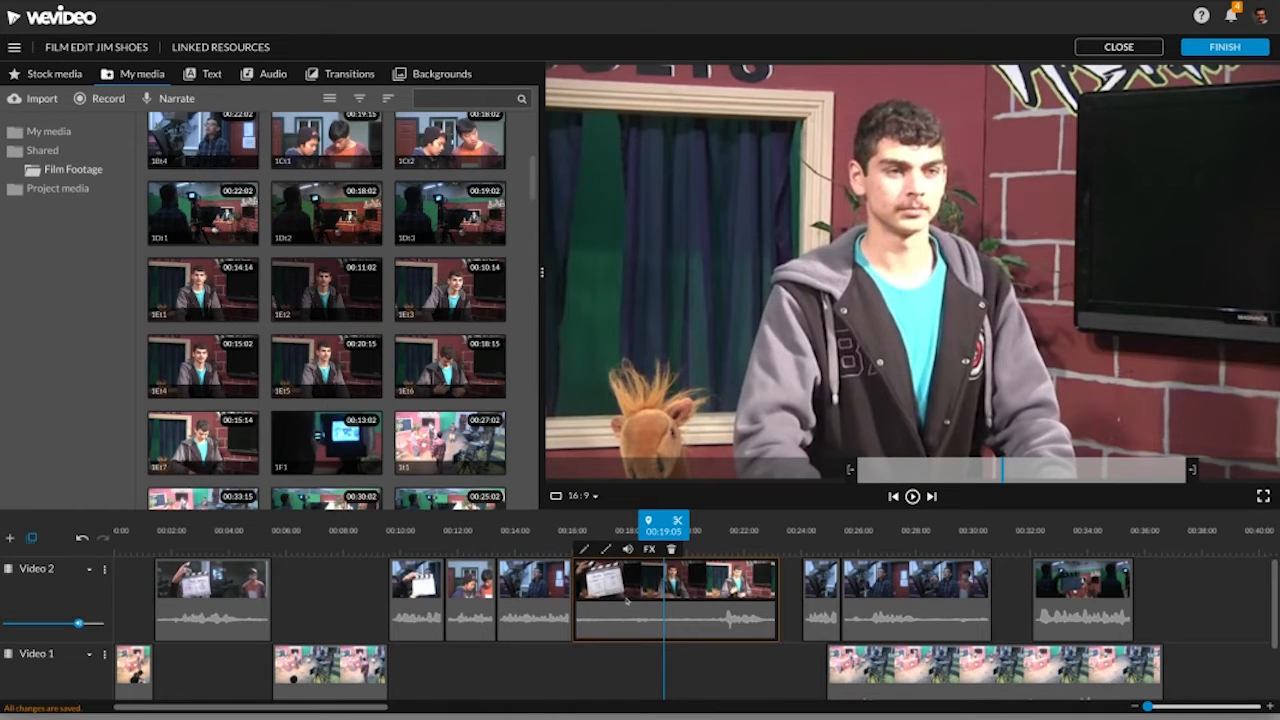
drag(576, 590, 619, 589)
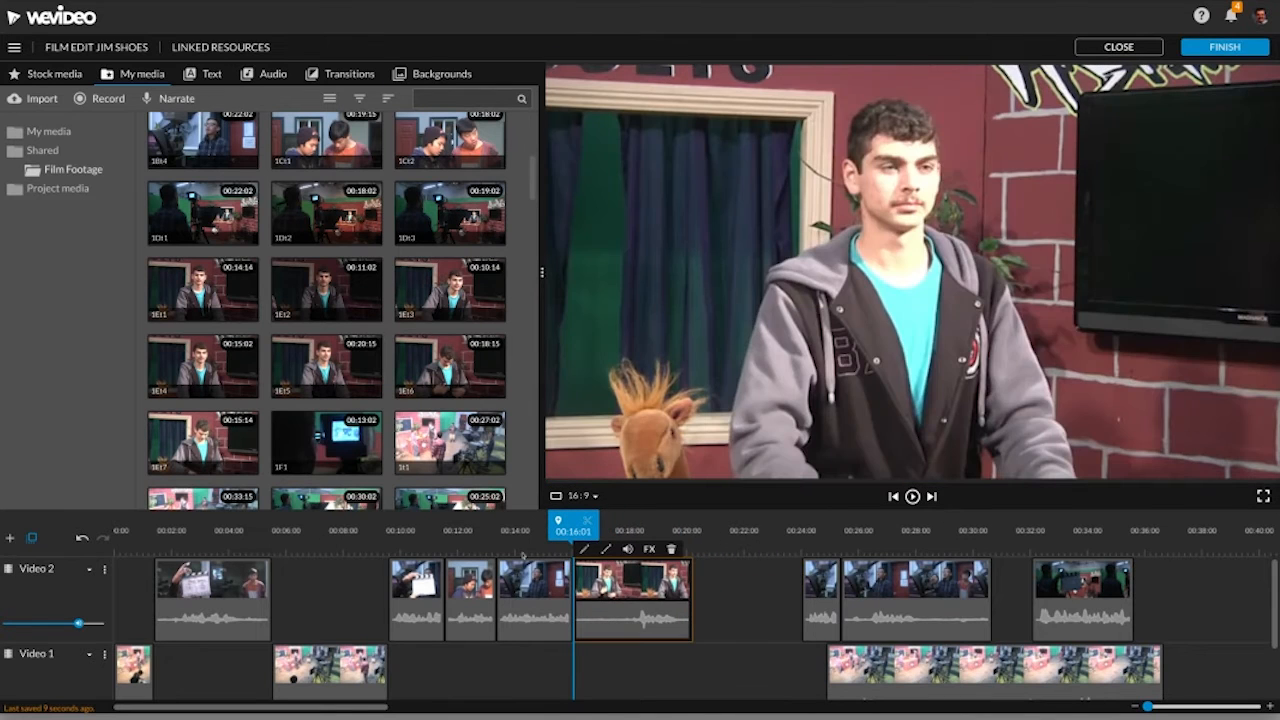
click(533, 538)
key(space)
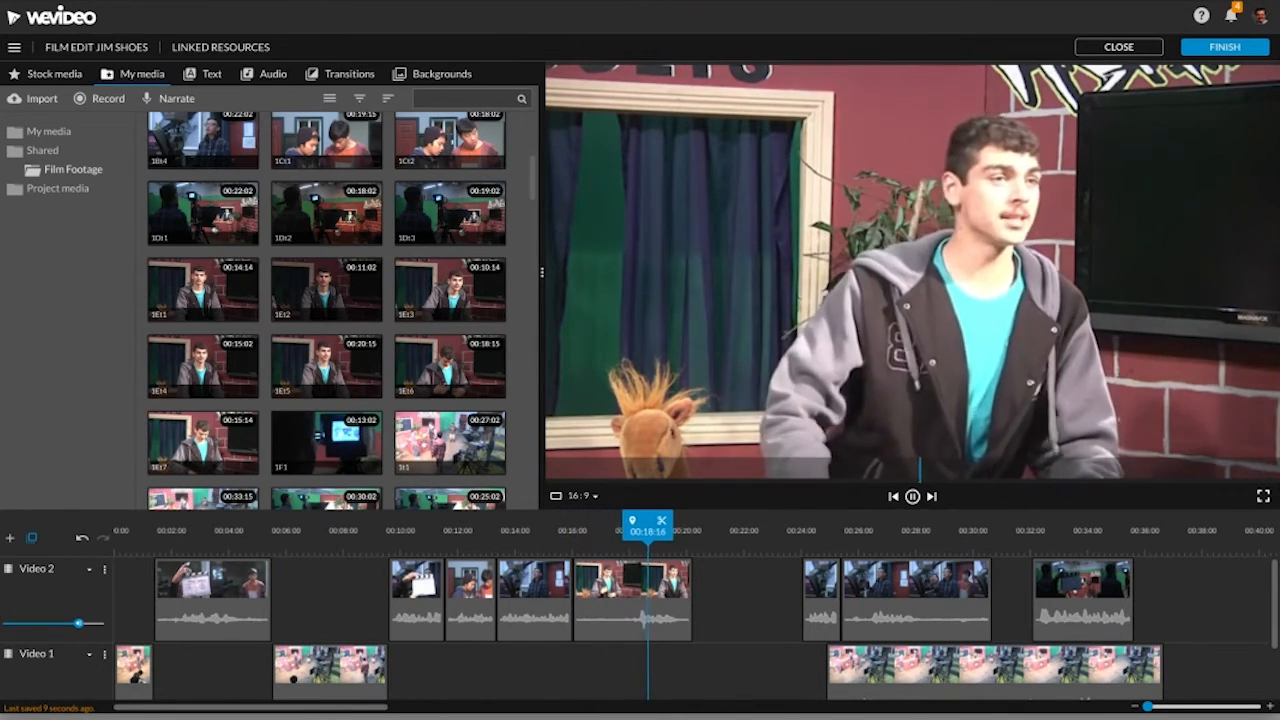
key(space)
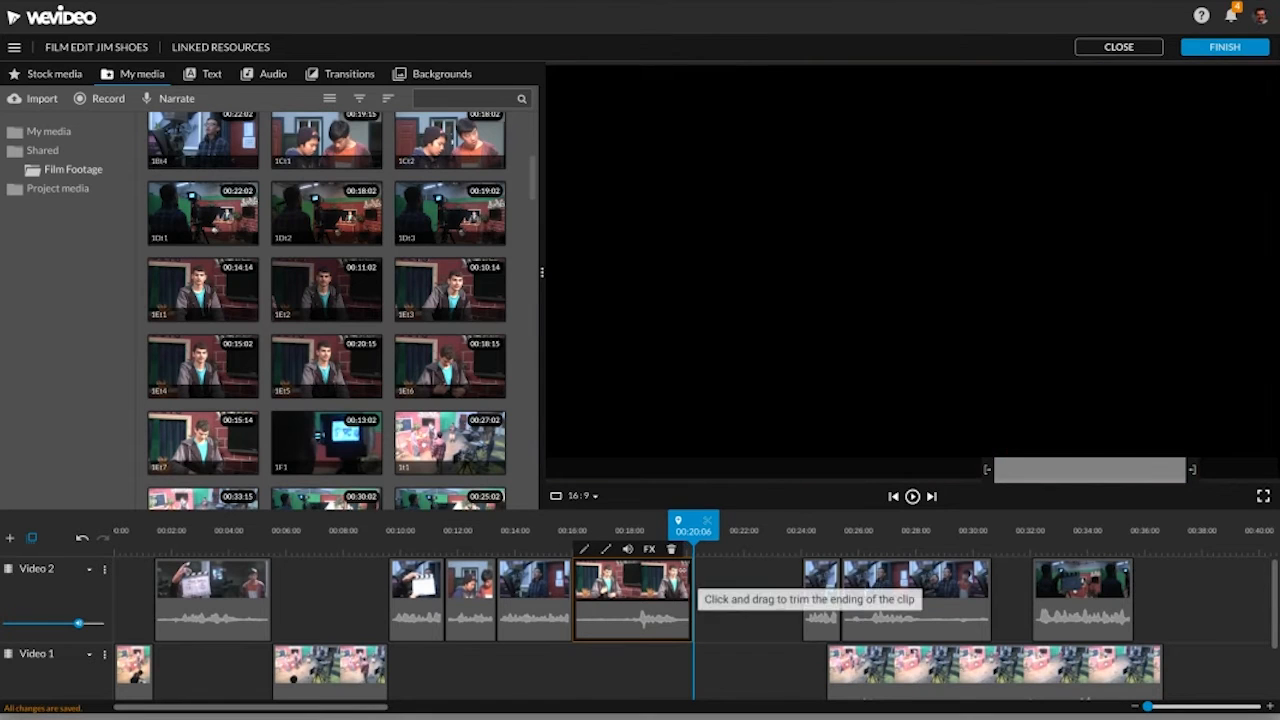
Trim the end of clip 1Et7 slightly, move the next short 1Bt4 segment directly after it, and play through the cut.
drag(688, 600, 682, 600)
drag(820, 568, 701, 566)
click(645, 537)
key(space)
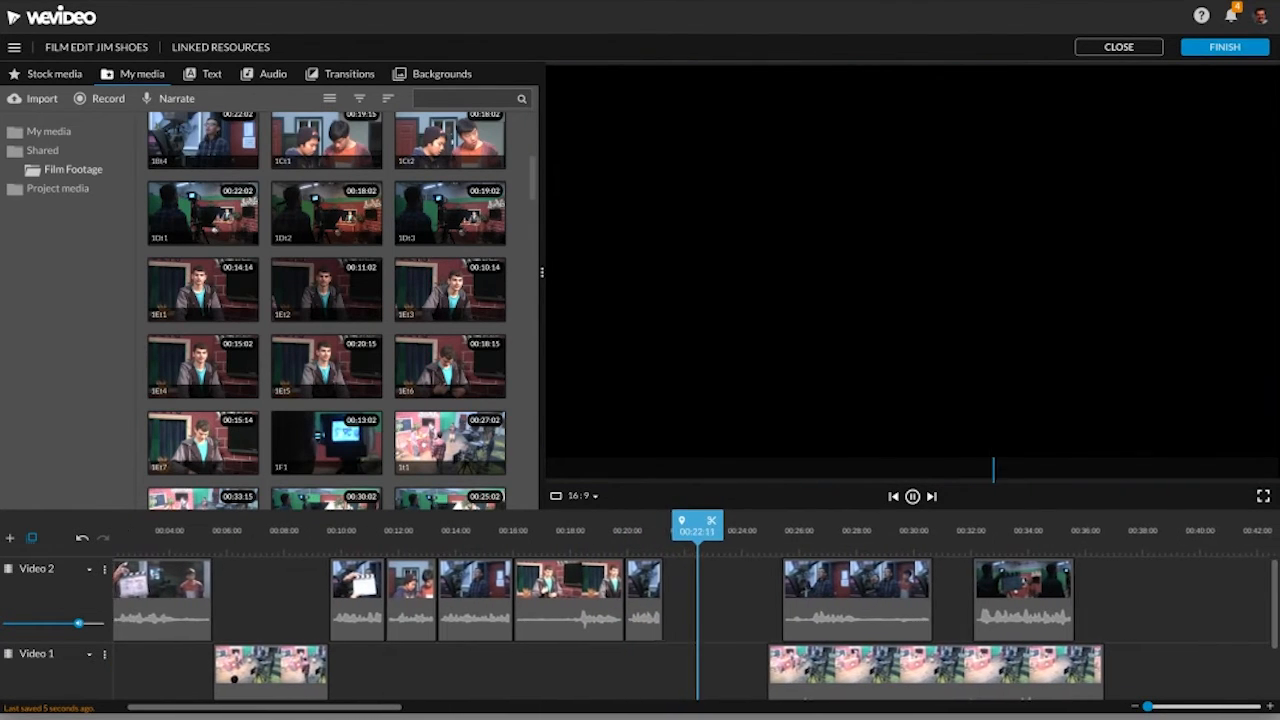
key(space)
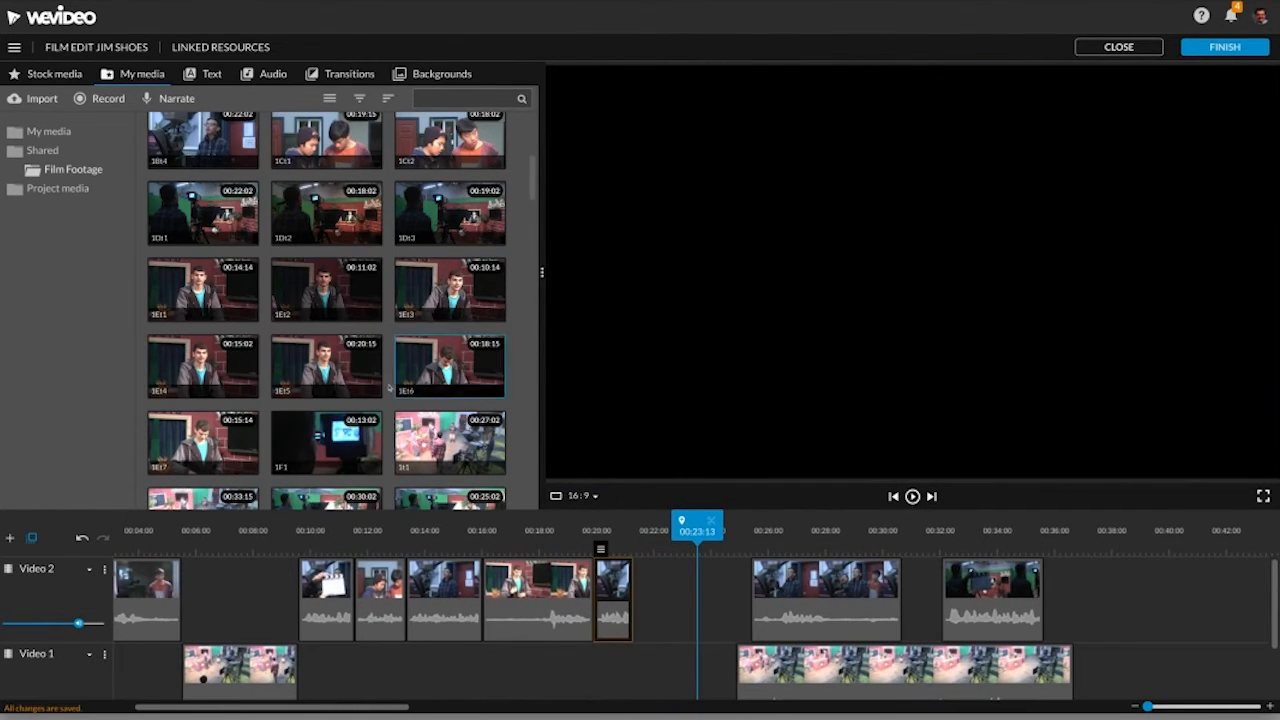
Preview clip 1F1 from the Film Footage folder and locate the moment before the finger points at the viewfinder.
scroll(392, 410, down, 3)
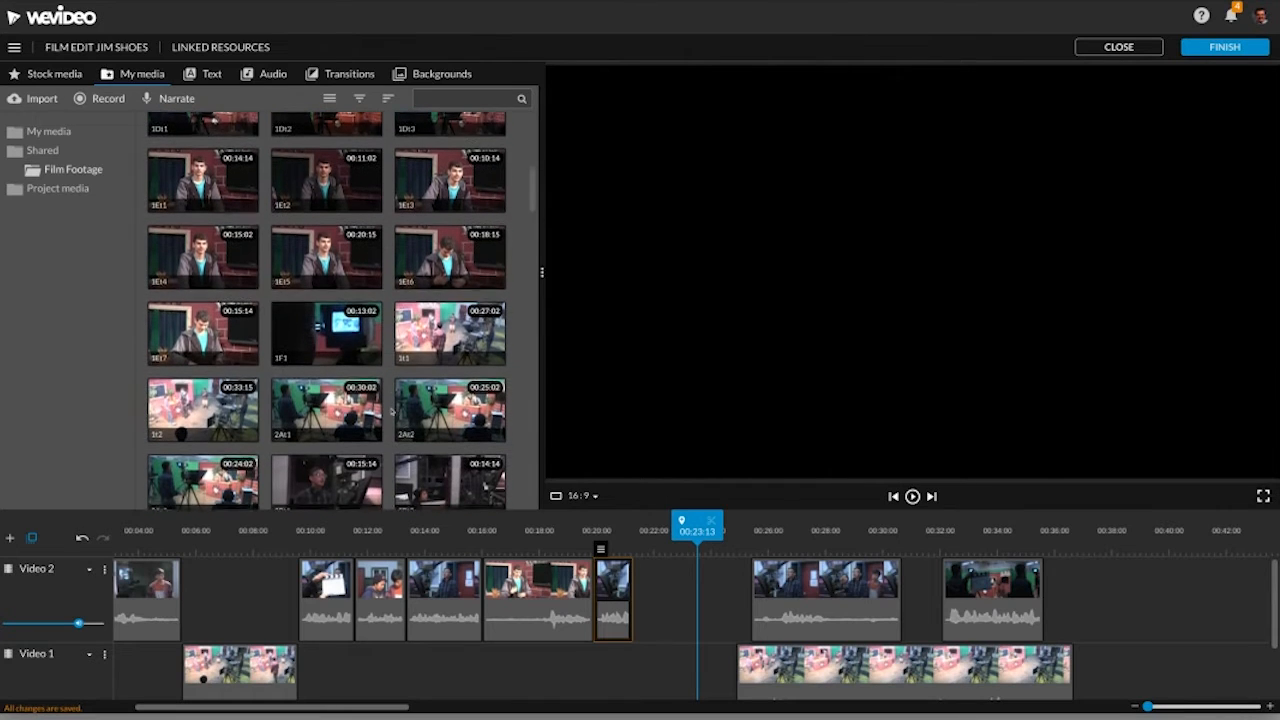
key(space)
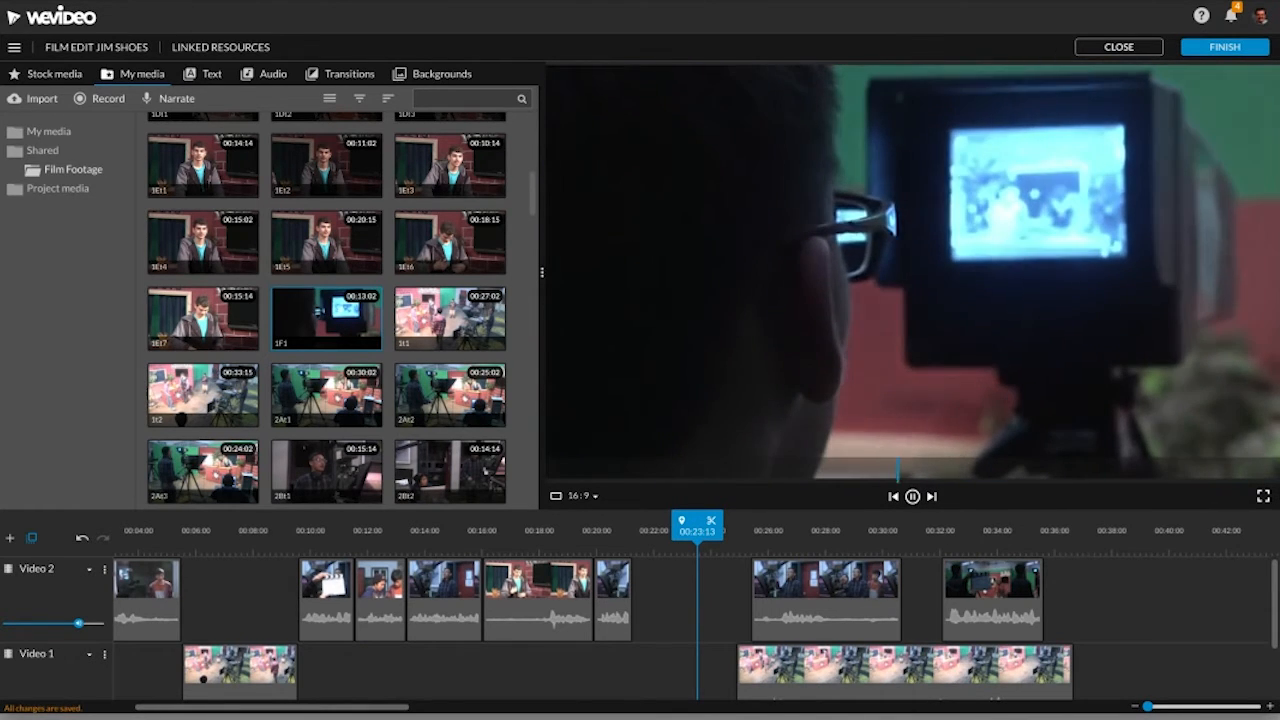
click(912, 496)
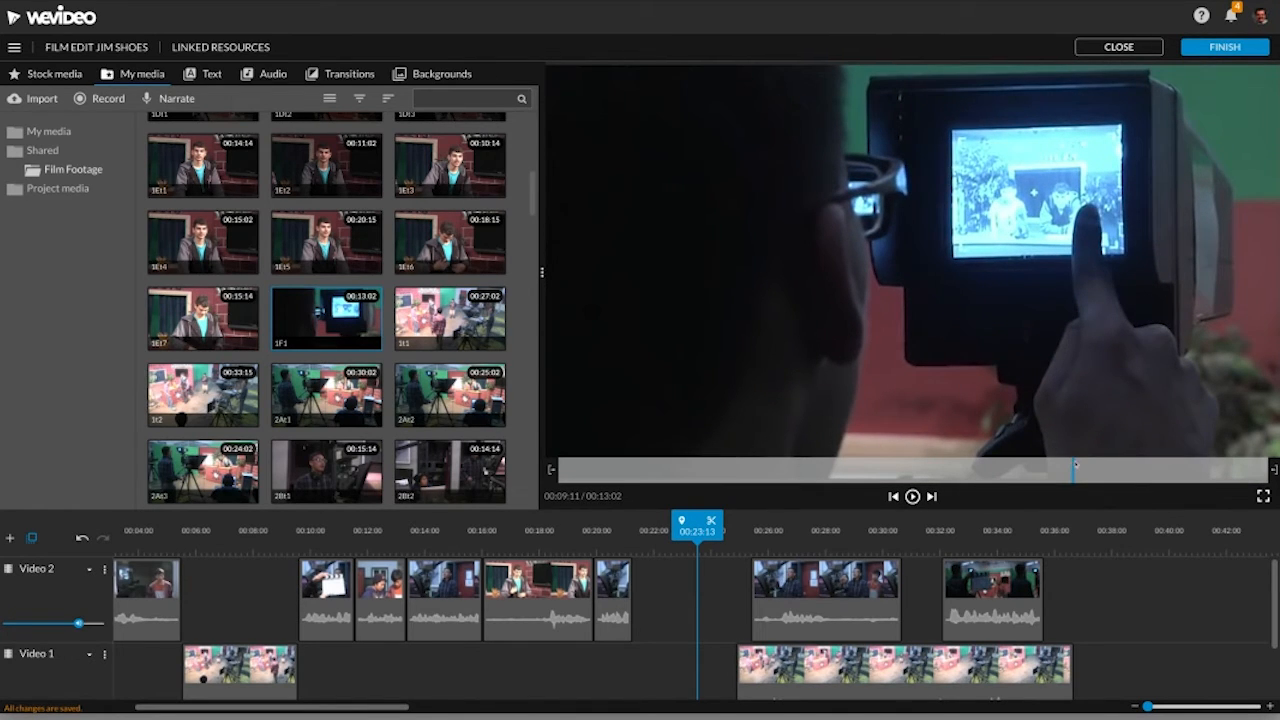
click(997, 466)
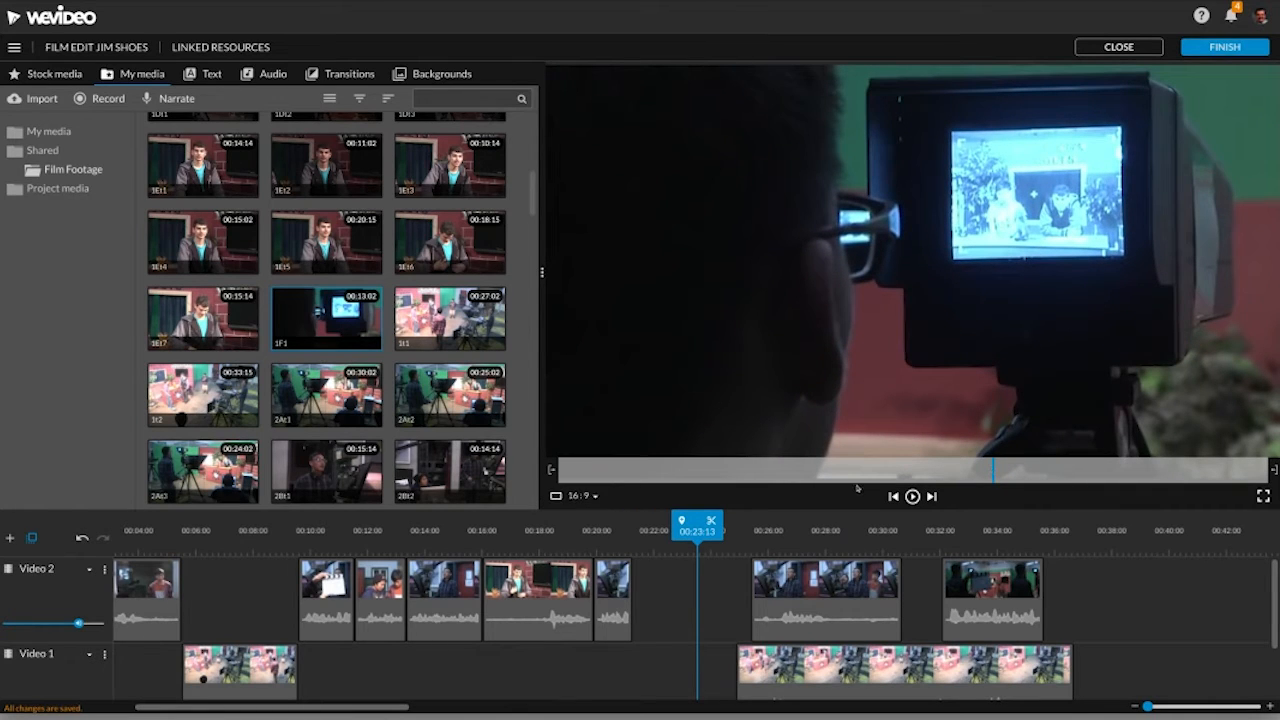
Trim clip 1F1 to start just before the finger points at the viewfinder and place it after the short 1Bt4 segment on Video 2.
drag(551, 470, 994, 486)
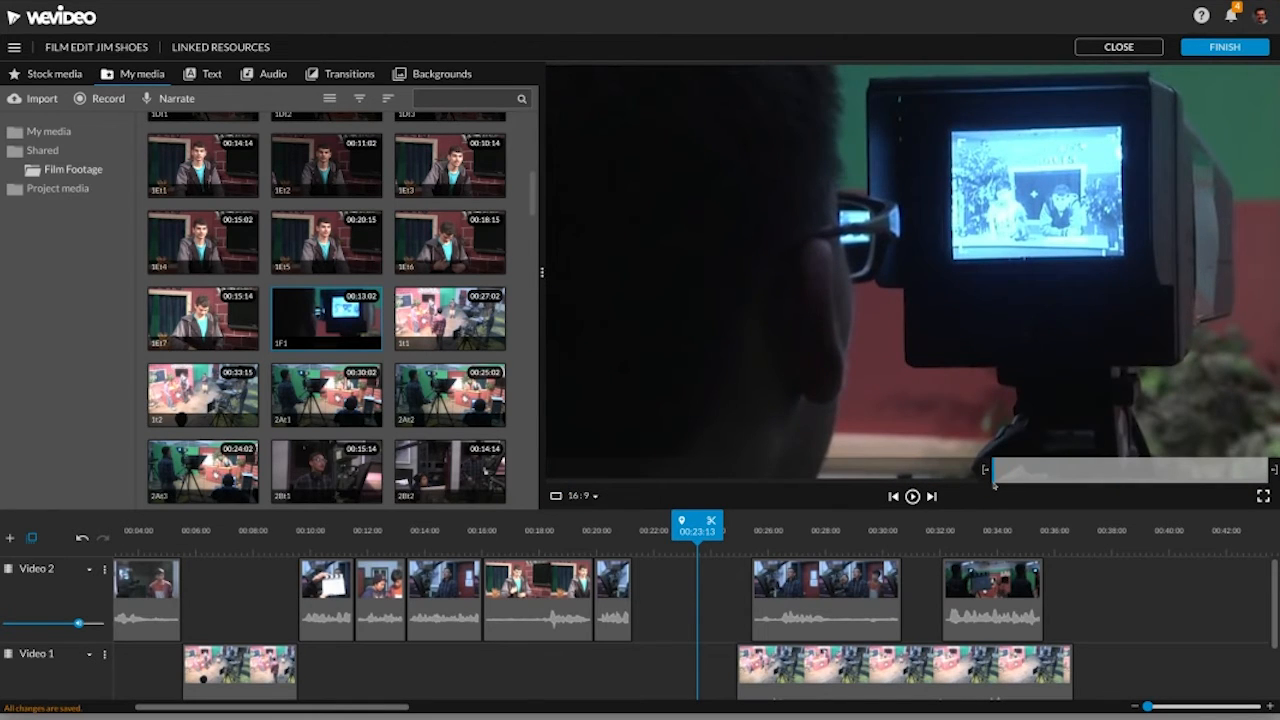
drag(1272, 470, 1174, 470)
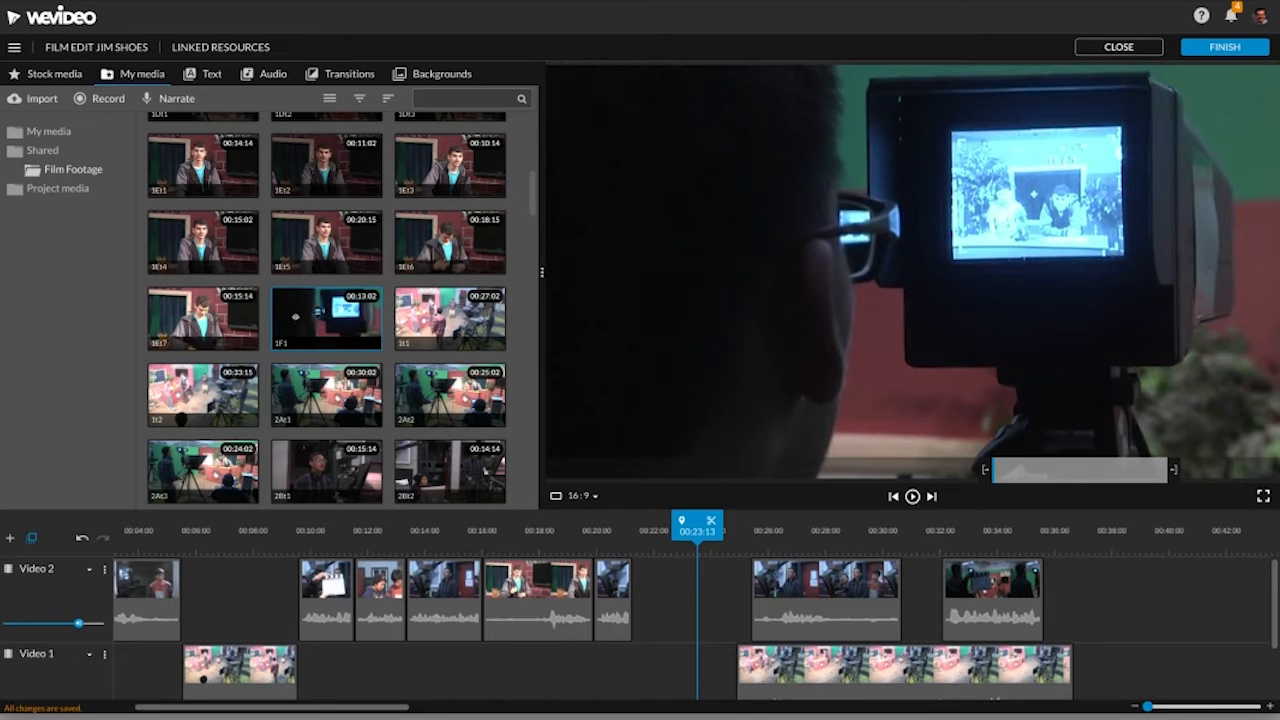
drag(295, 316, 646, 563)
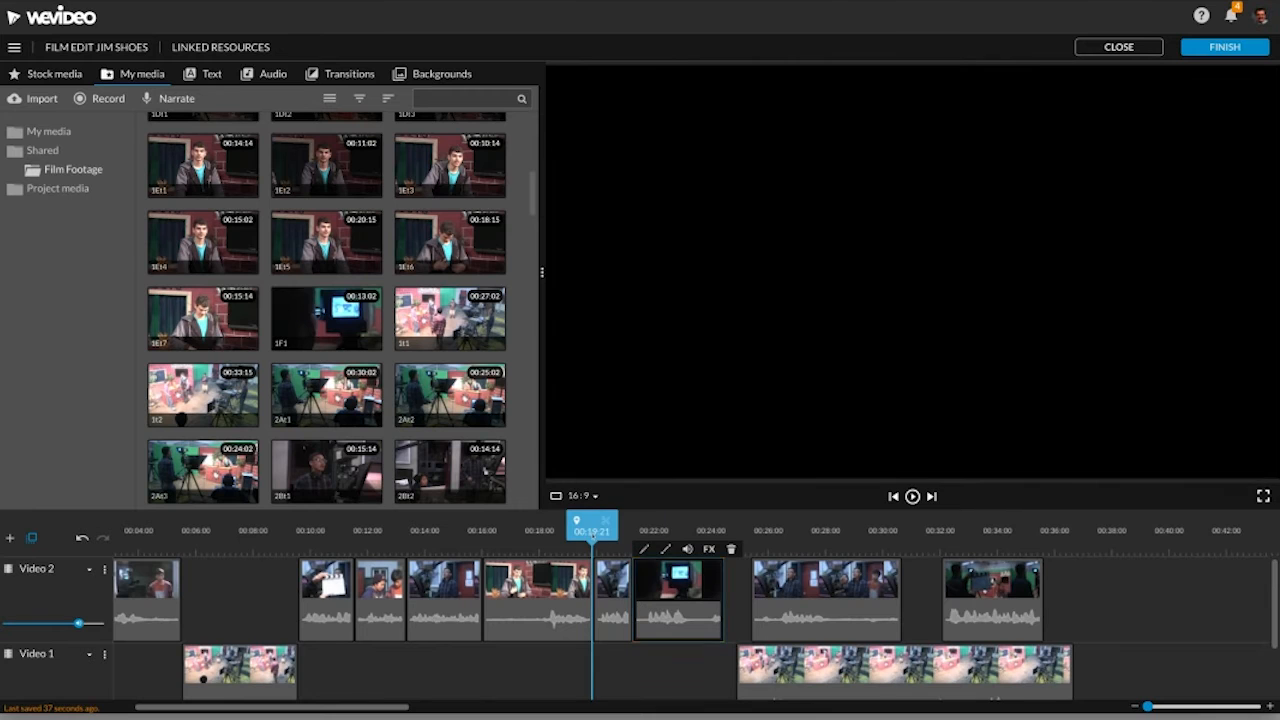
Play through the cut after 1Et7 and move the short 1Bt4 segment out to directly after the last clip on Video 2.
click(592, 536)
key(space)
key(space)
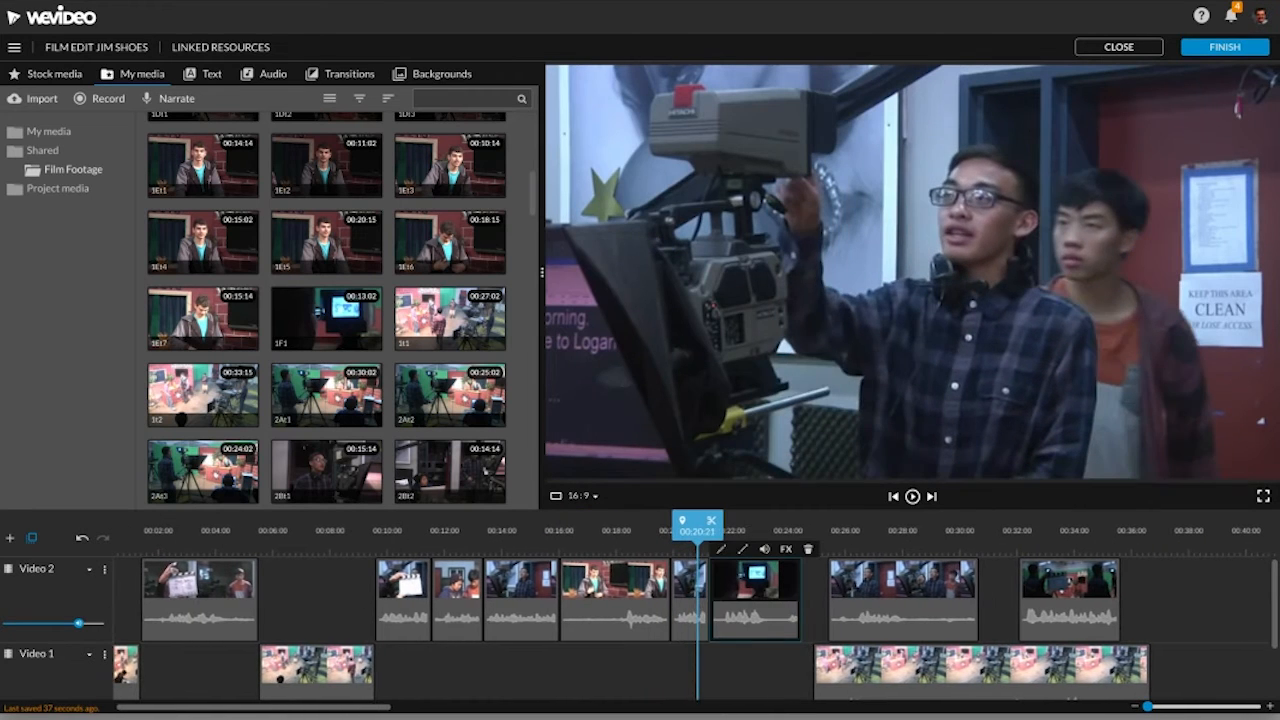
drag(690, 600, 1135, 575)
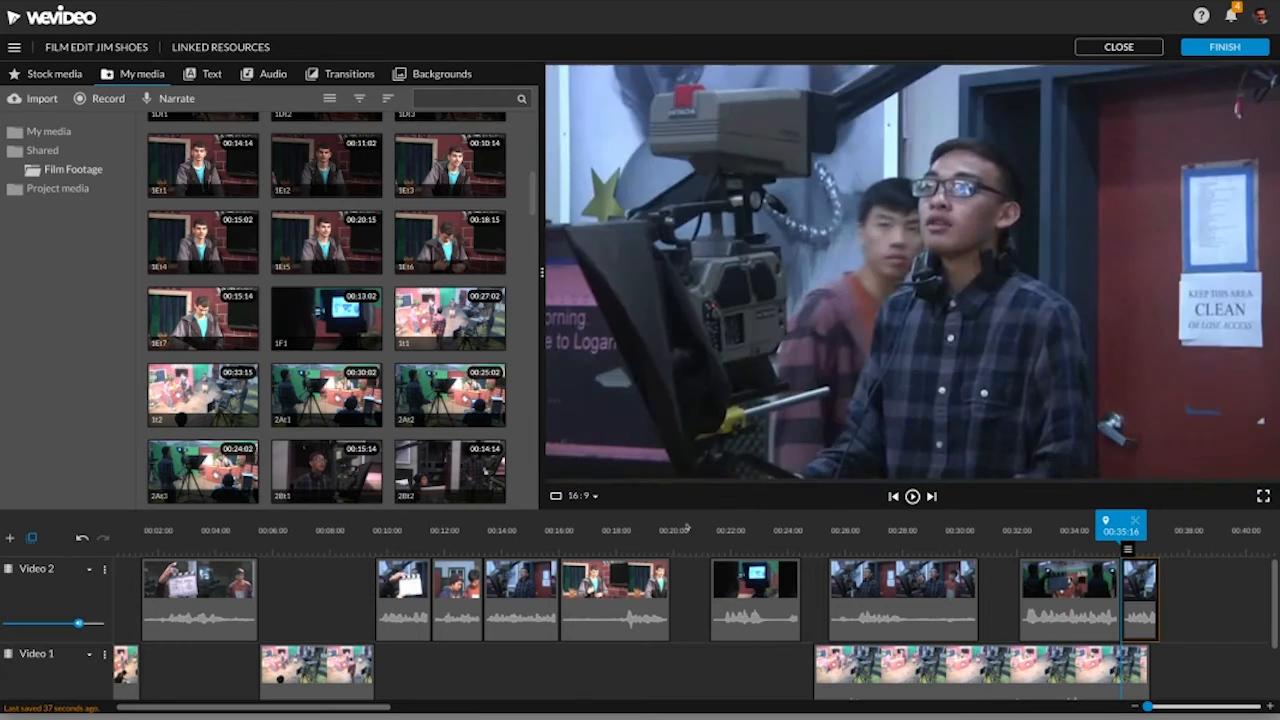
Trim the end of clip 1F1, place it directly after 1Et7 on Video 2, and play through the cut.
drag(735, 583, 675, 572)
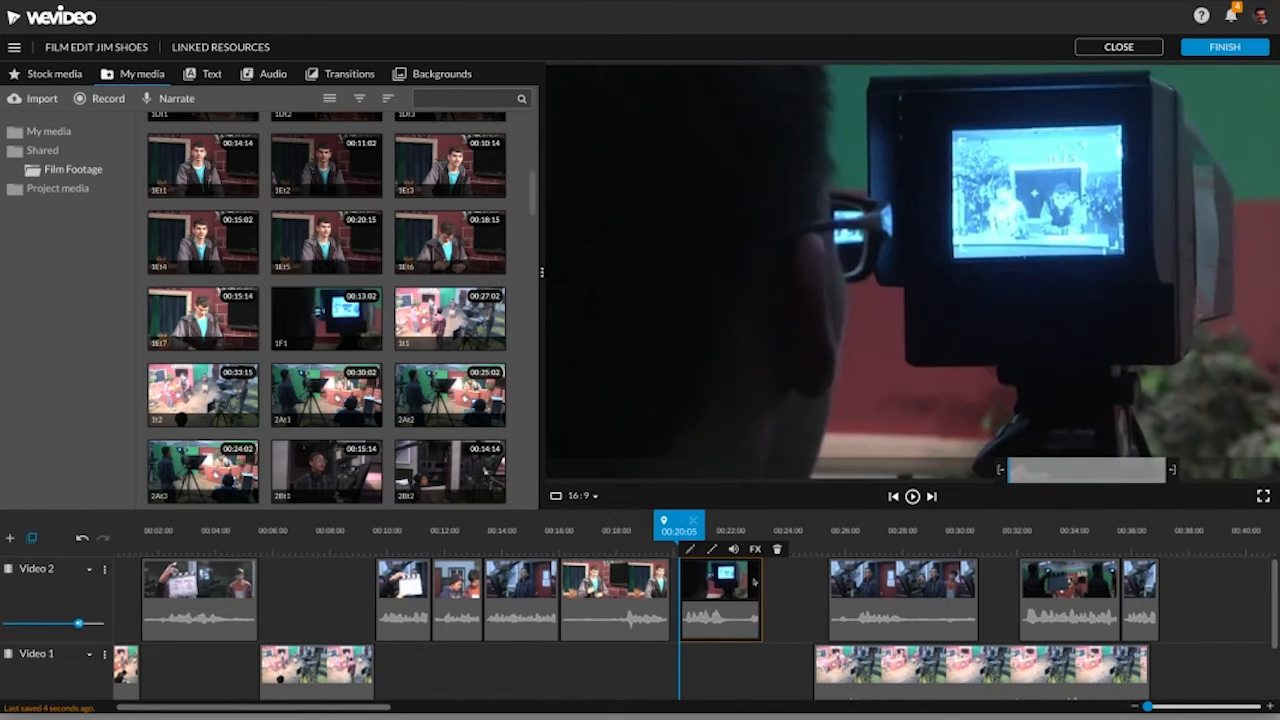
drag(758, 574, 677, 567)
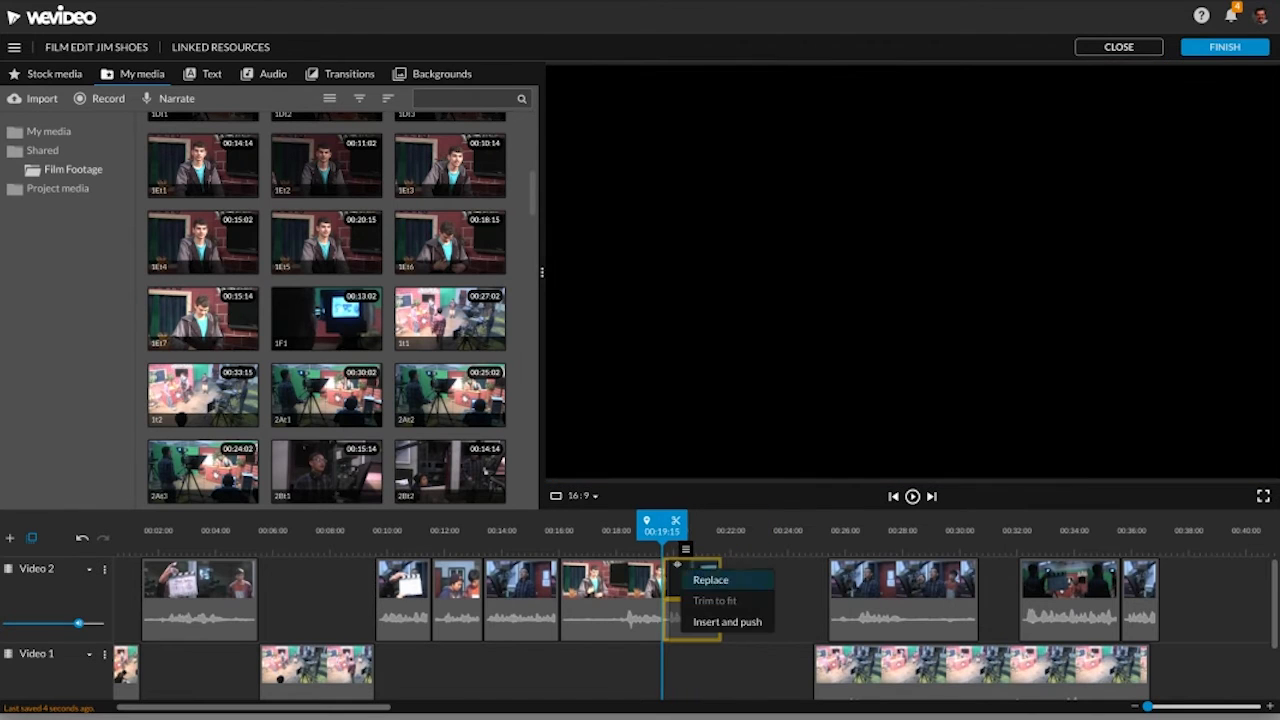
click(644, 541)
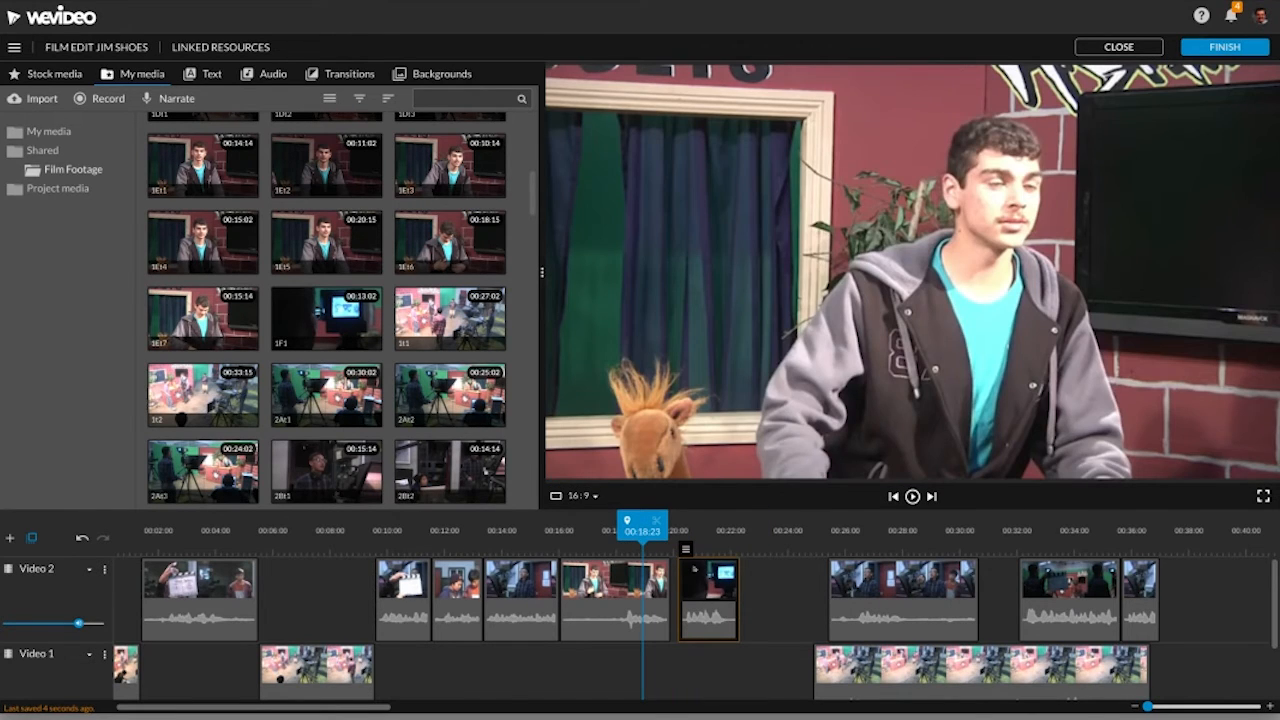
drag(697, 570, 689, 570)
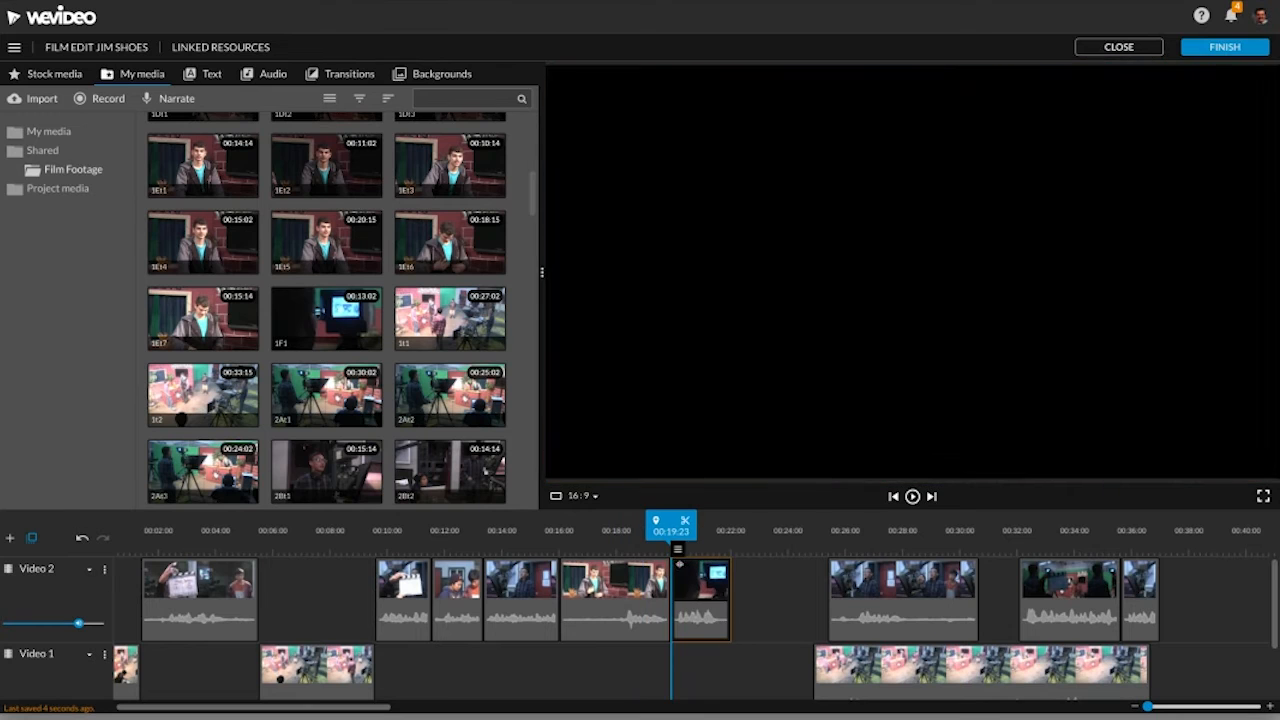
click(633, 548)
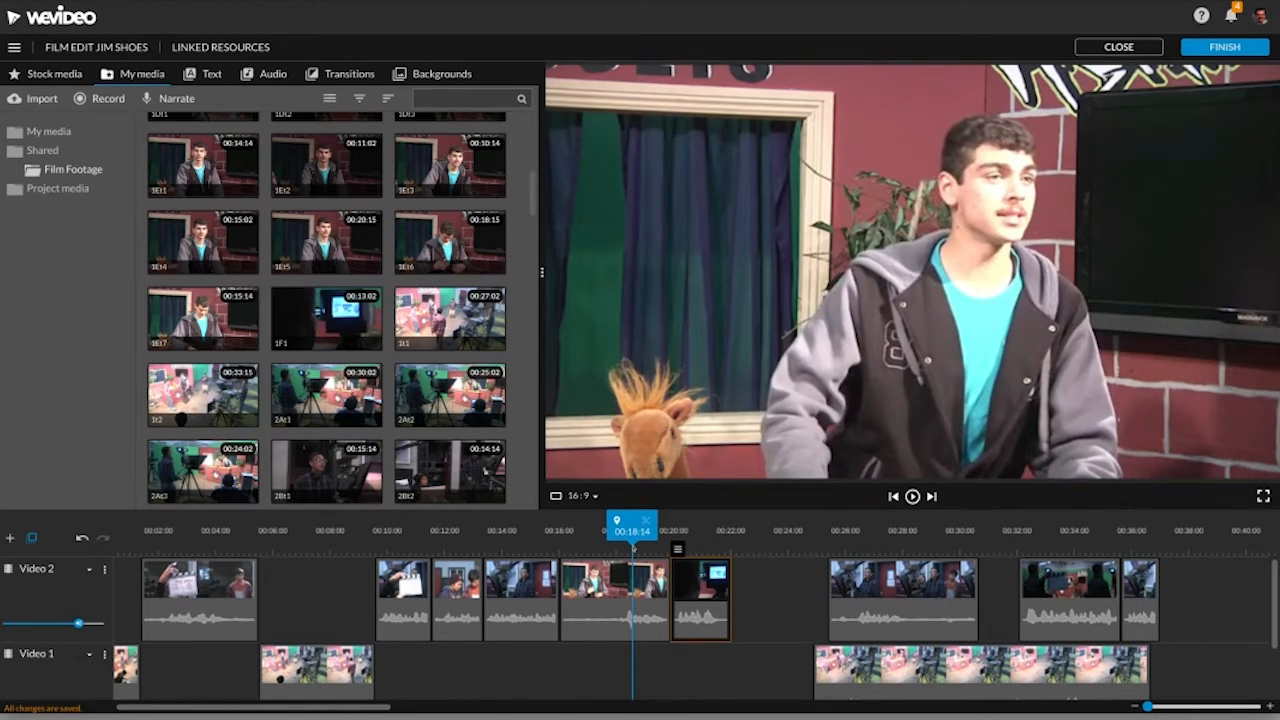
key(space)
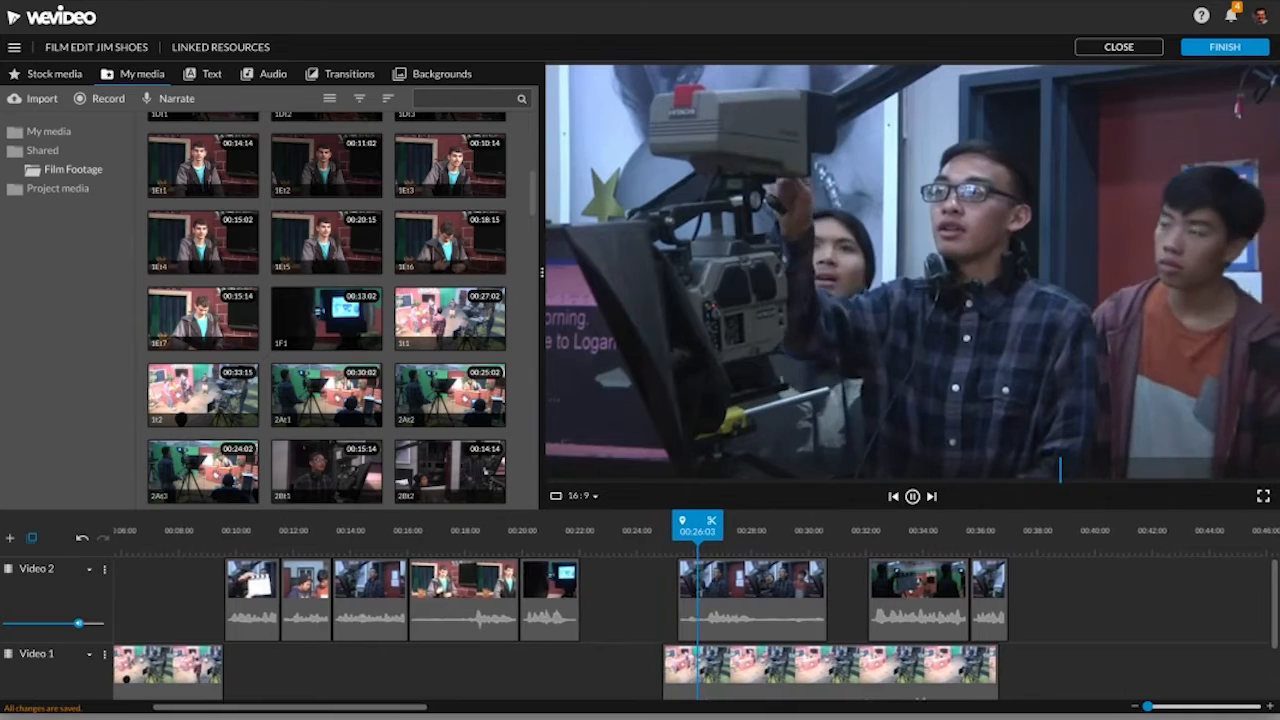
key(space)
Move the long 1Bt4 segment directly after 1F1, shift clip 1t2 on Video 1 to start at 00:27:24, and play through the cut.
click(495, 600)
drag(700, 590, 605, 590)
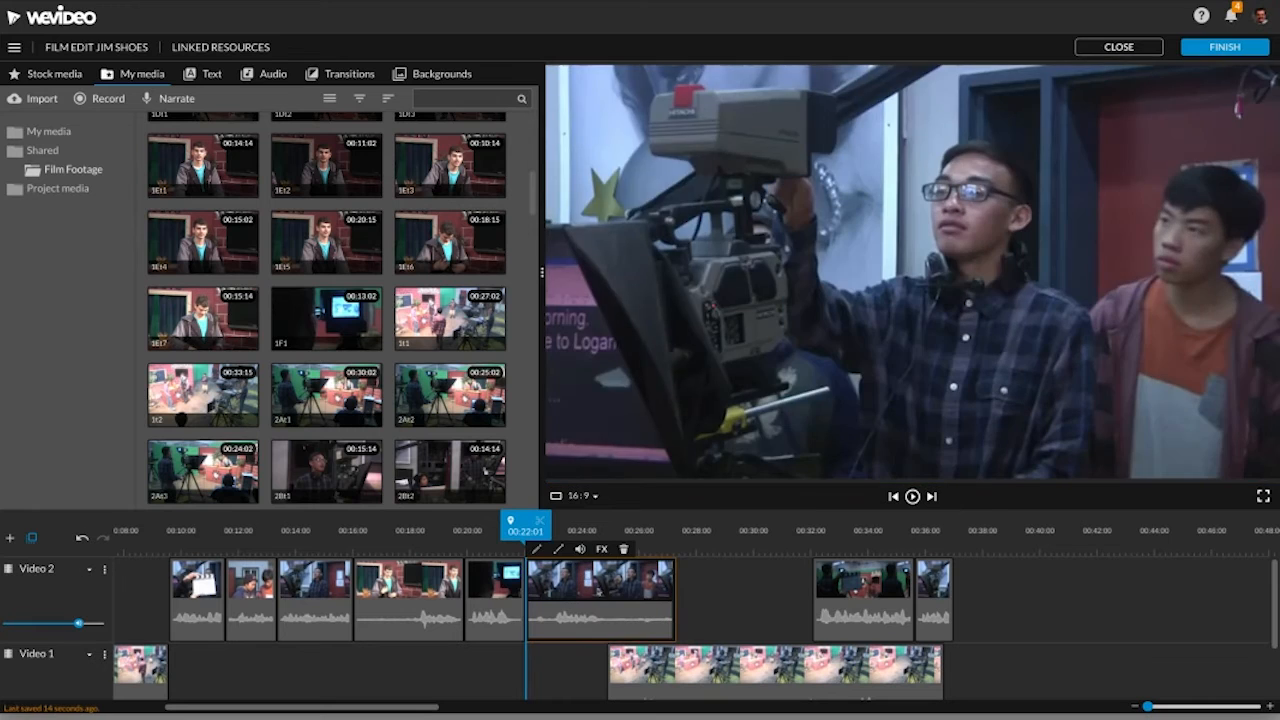
drag(624, 665, 711, 665)
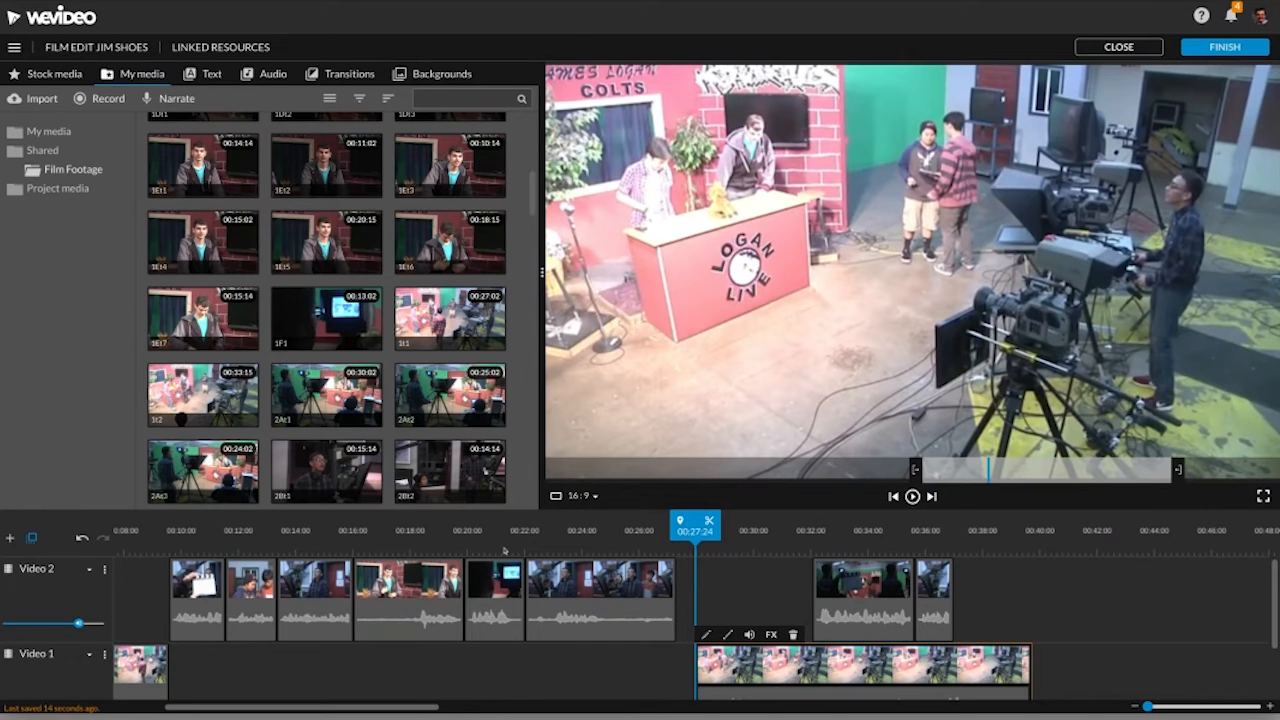
drag(695, 531, 484, 531)
key(space)
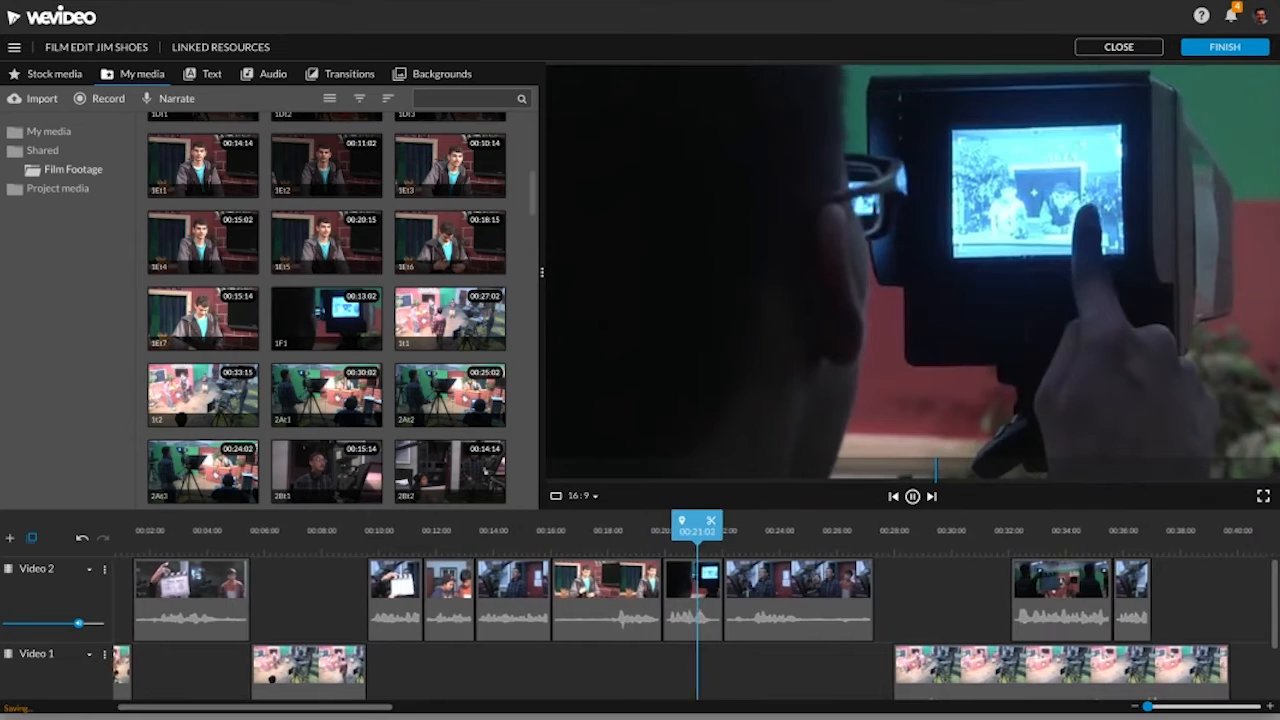
key(space)
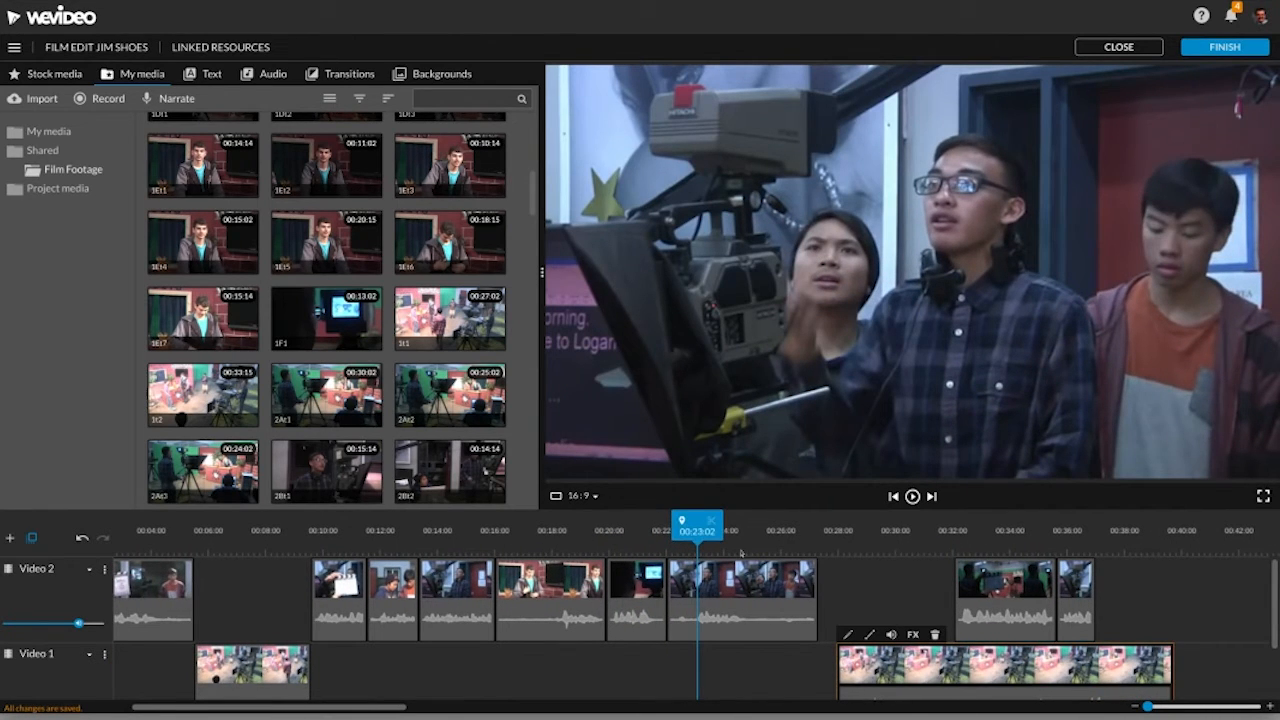
Pull the long 1Bt4 segment away from 1F1 and trim its silent opening so that it starts at 00:22:22.
drag(697, 525, 677, 525)
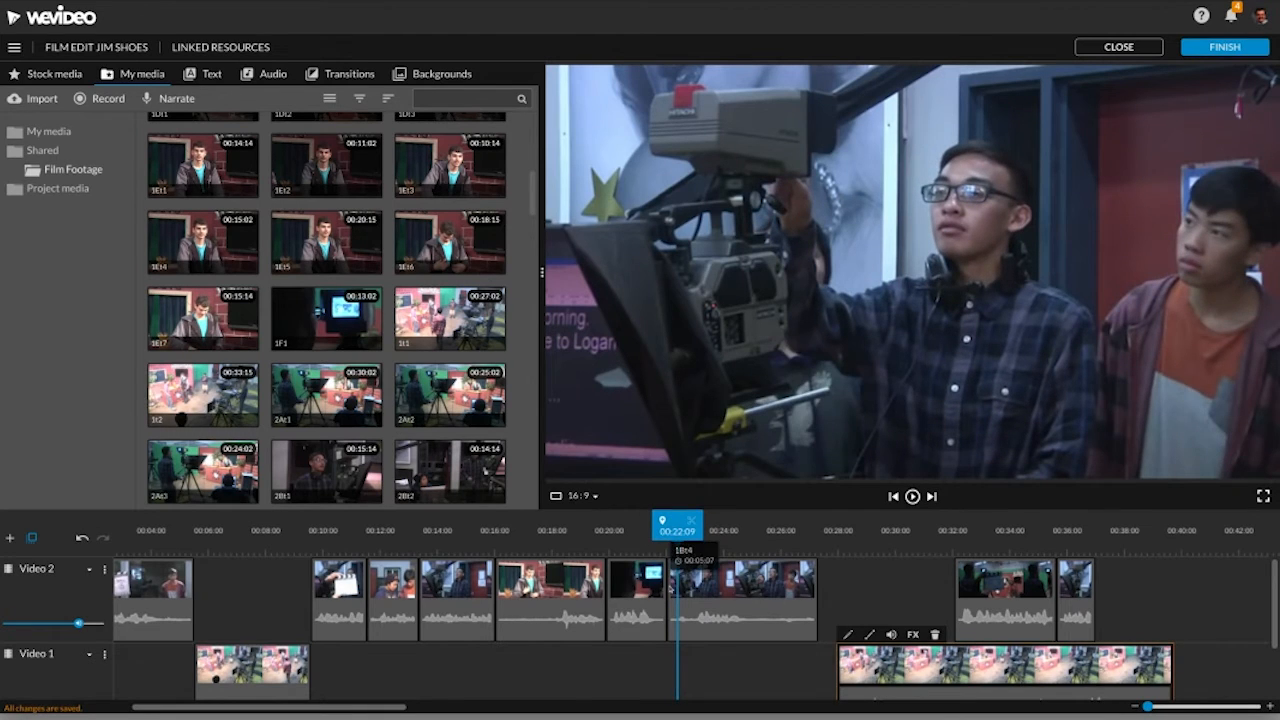
click(673, 582)
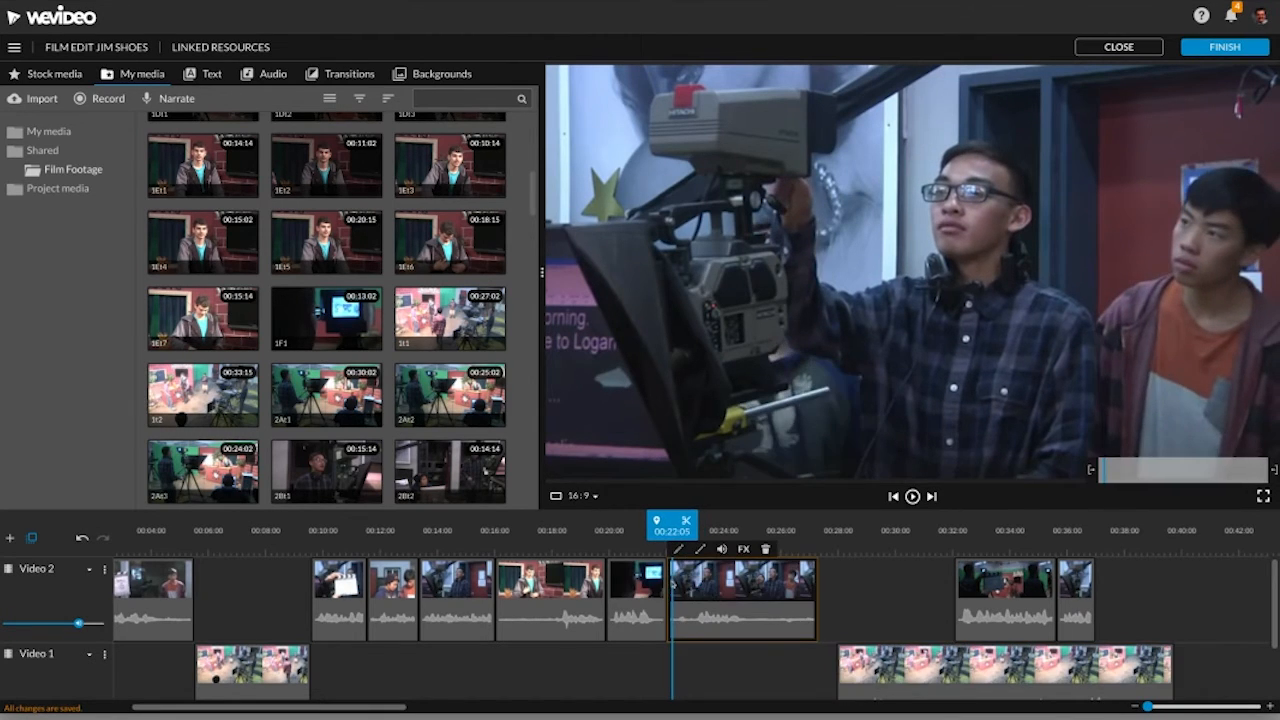
drag(669, 577, 698, 578)
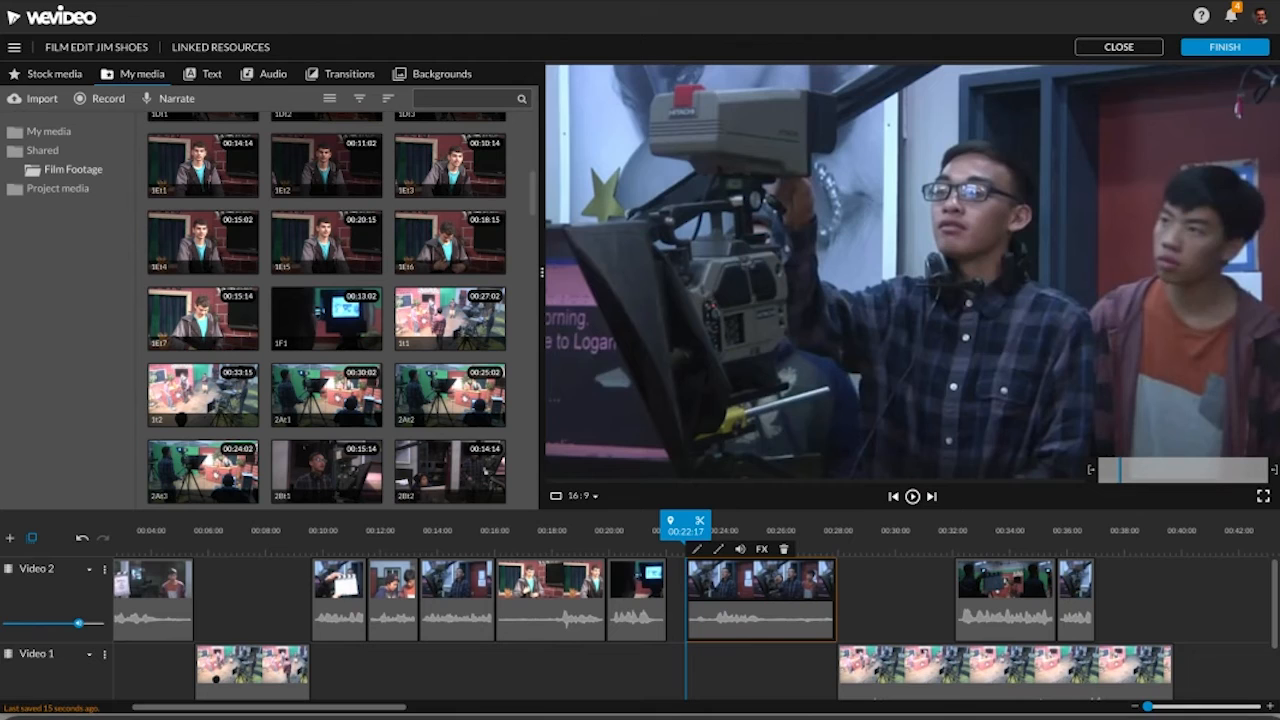
click(1269, 708)
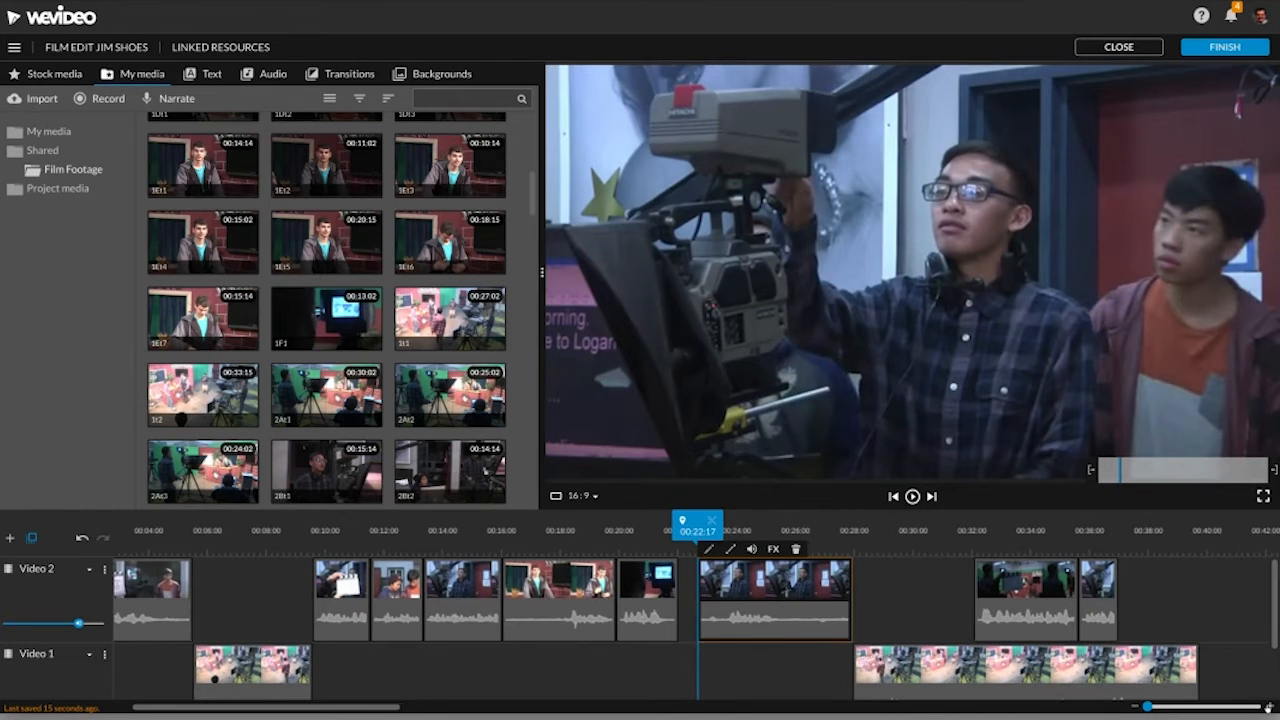
click(1269, 708)
click(1269, 708)
click(1269, 708)
click(1269, 708)
click(1269, 708)
click(1269, 708)
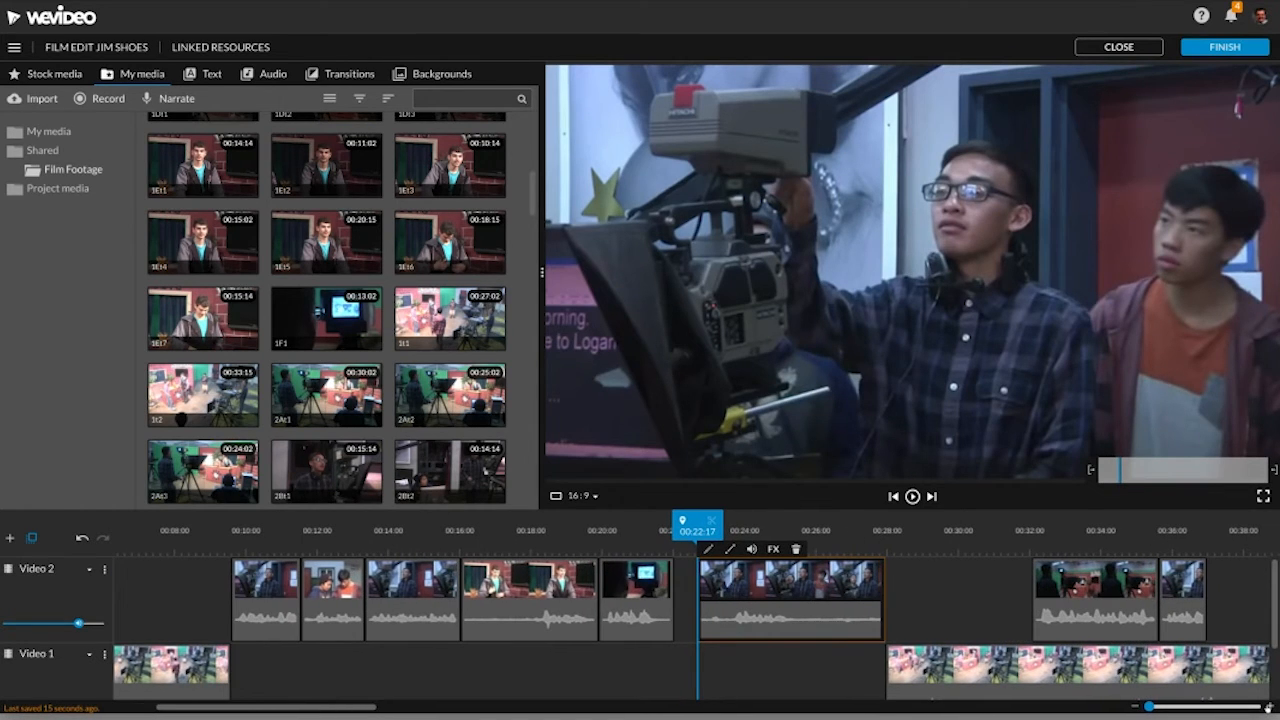
drag(692, 569, 700, 571)
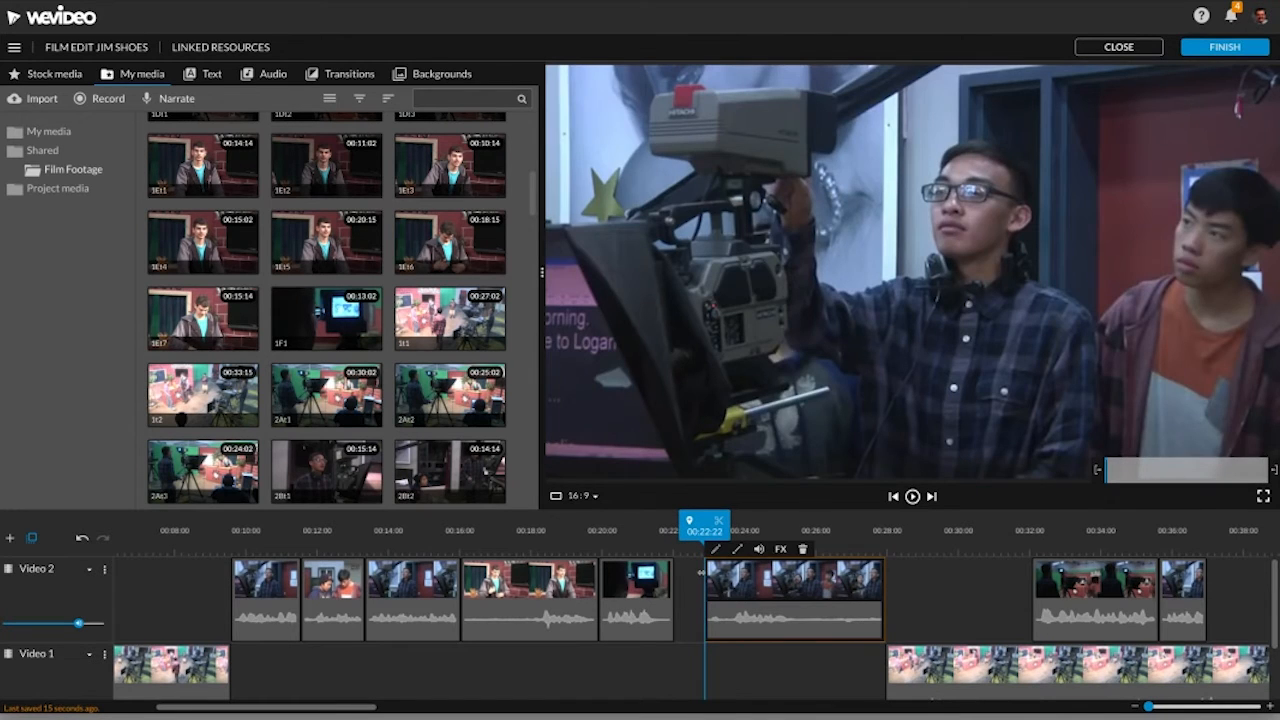
Move the trimmed 1Bt4 segment back directly after 1F1 on Video 2 and play through the cut.
key(space)
key(space)
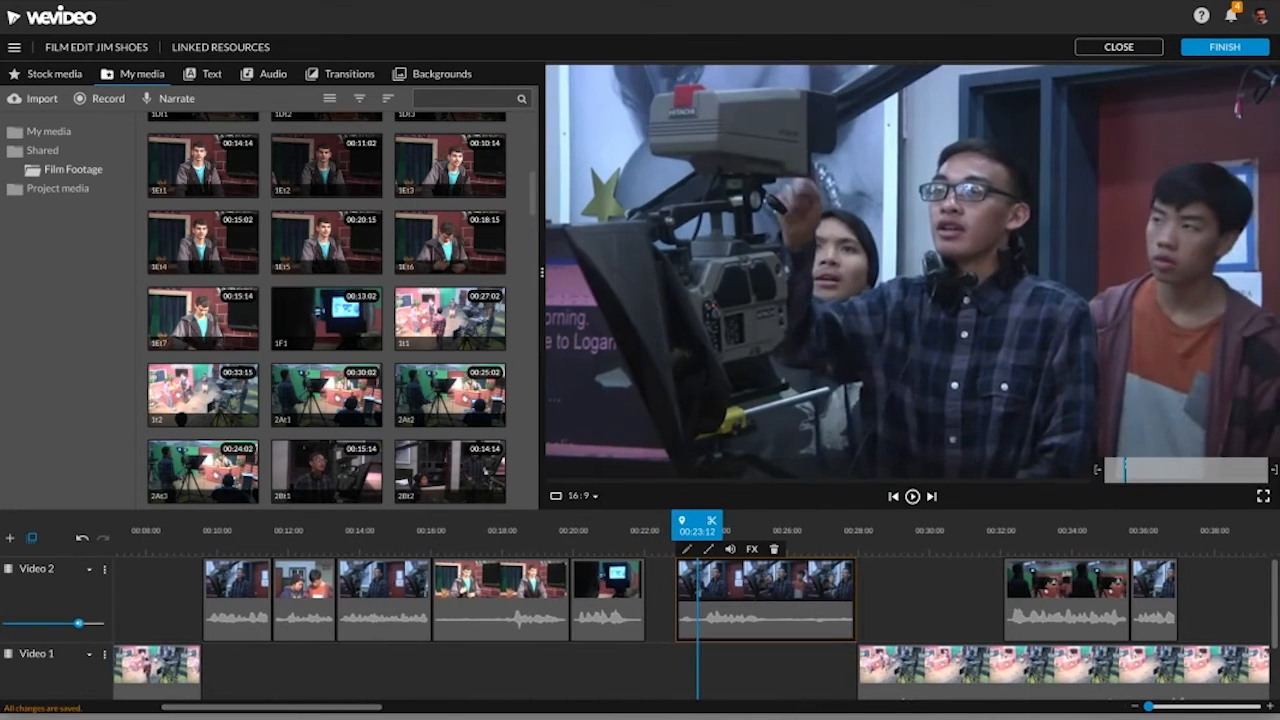
drag(758, 577, 728, 571)
key(space)
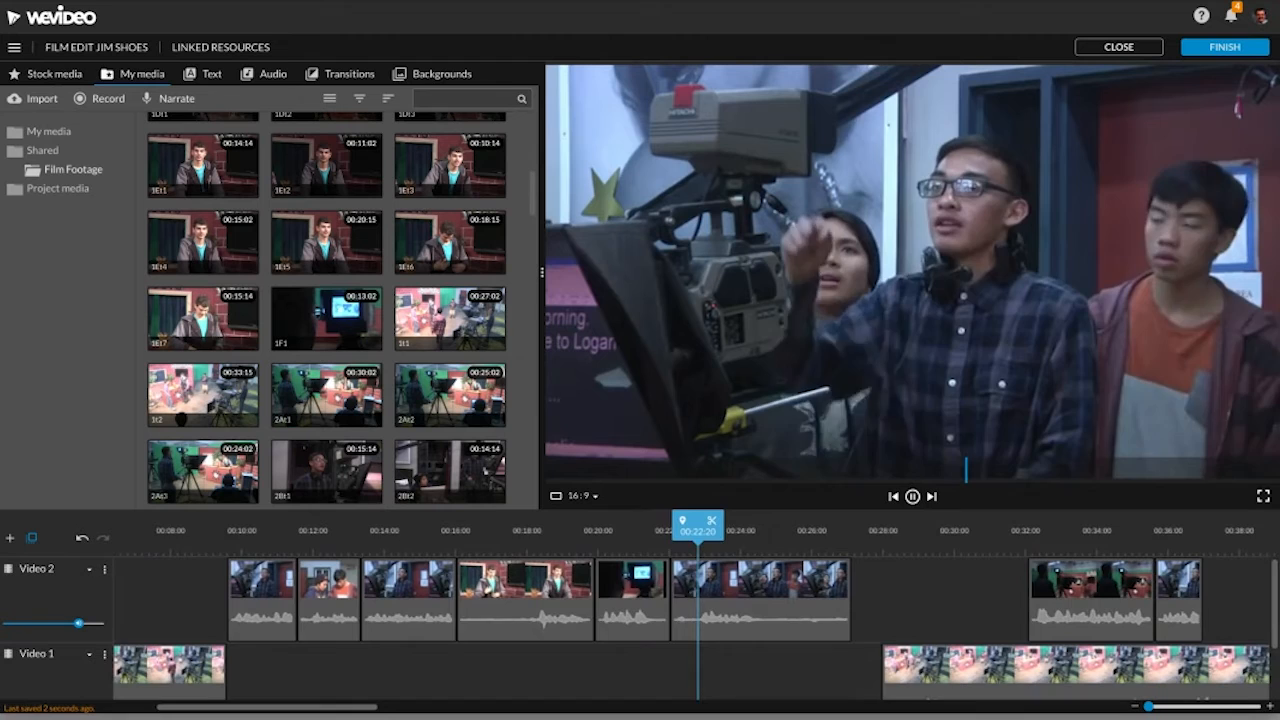
key(space)
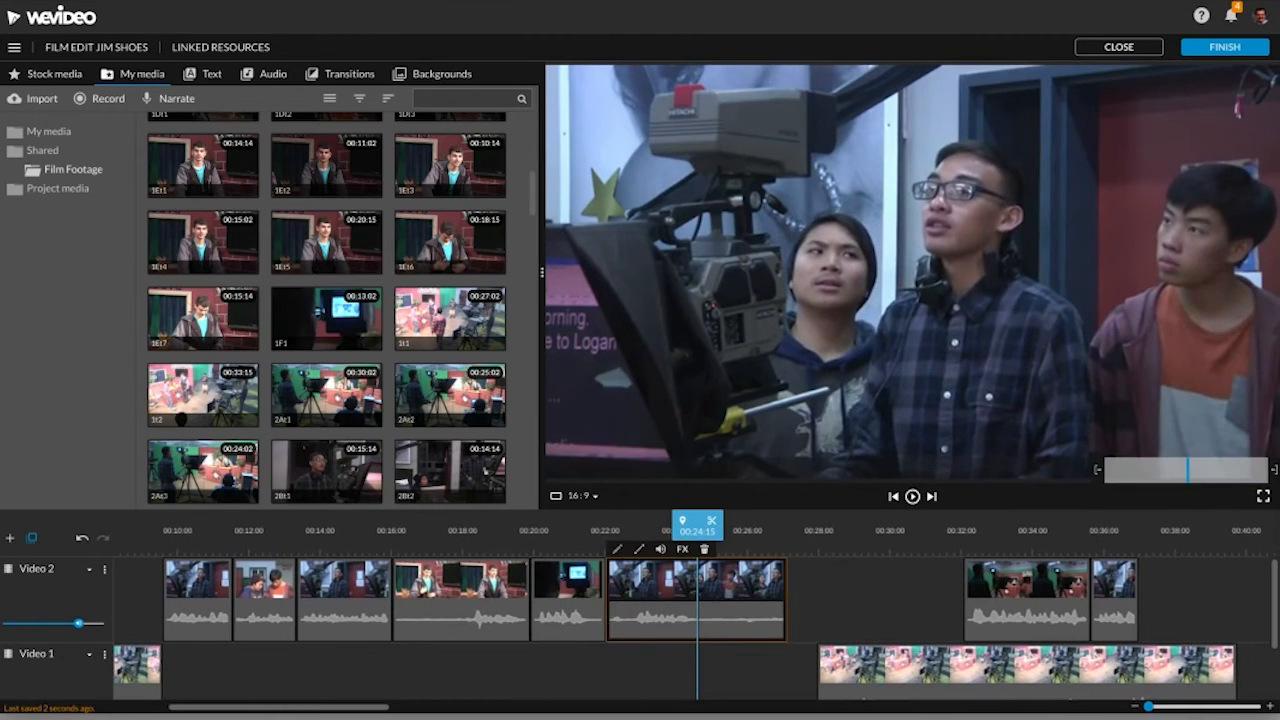
Locate the end of the spoken line in the last 1Bt4 segment and trim the segment's end to 00:25:01.
key(space)
key(space)
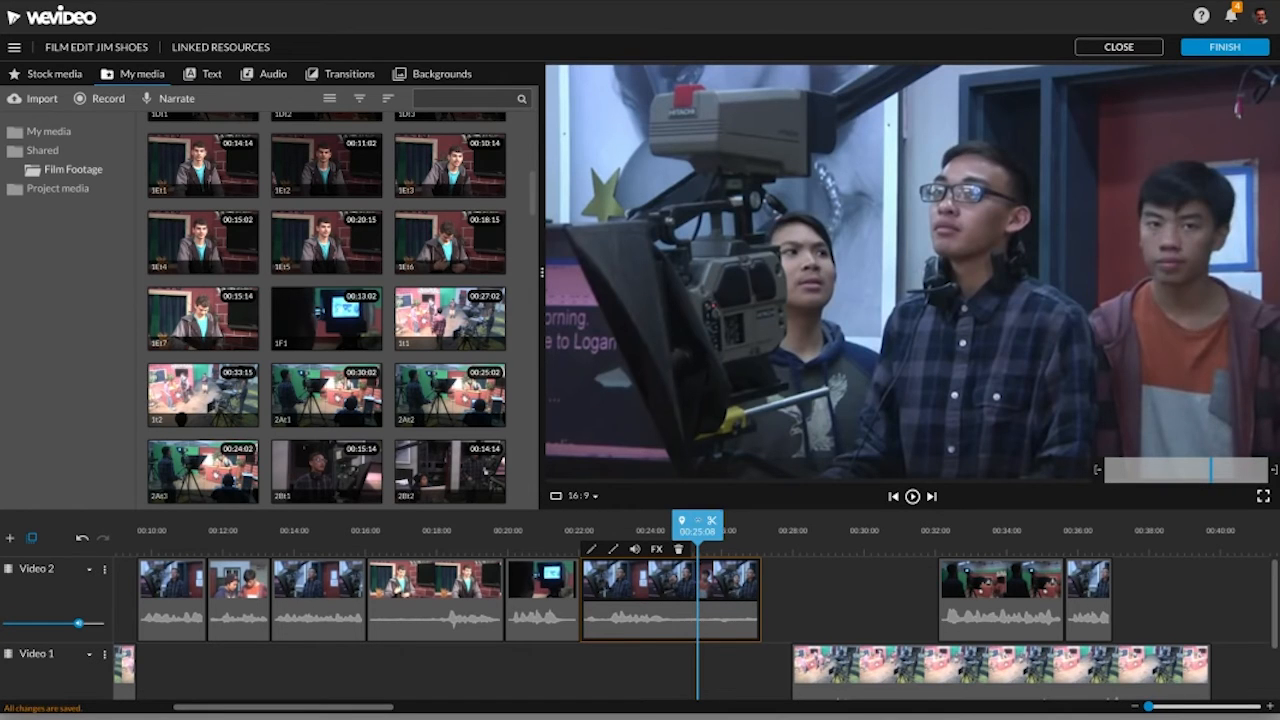
click(697, 522)
mouse_move(697, 522)
mouse_down()
mouse_move(660, 522)
mouse_move(695, 542)
mouse_up()
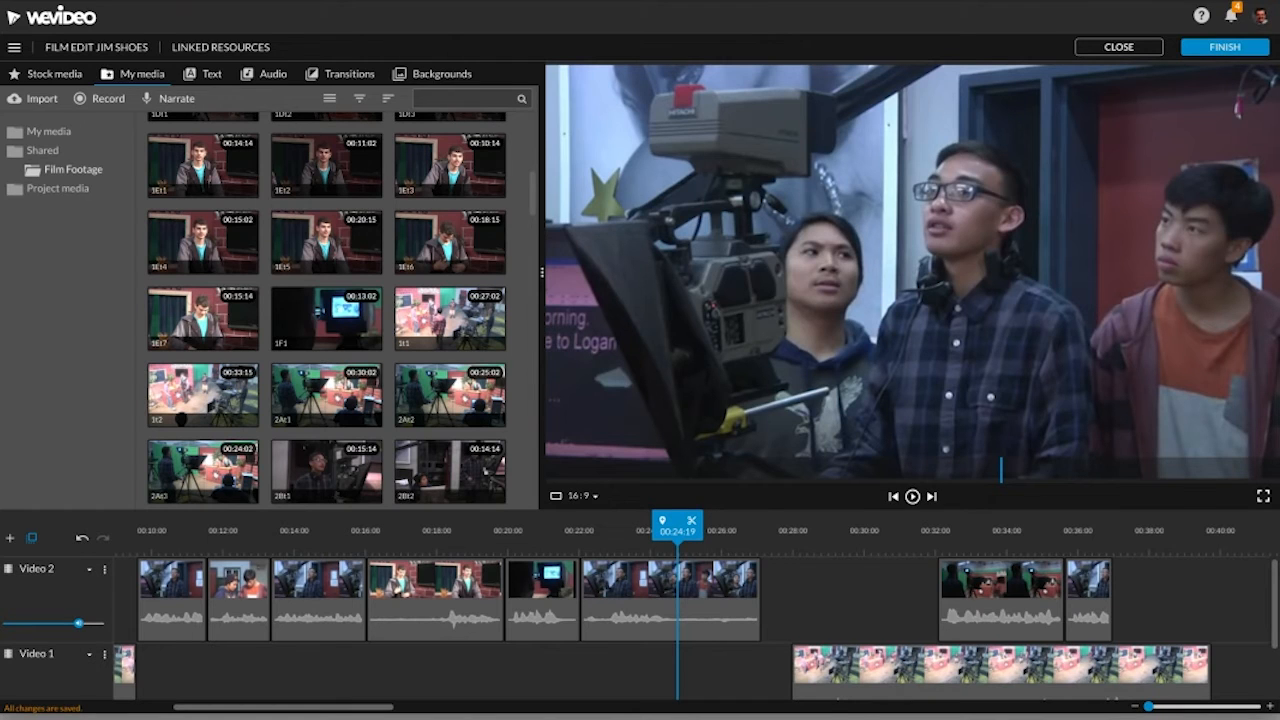
key(Right)
key(Right)
key(Right)
key(Right)
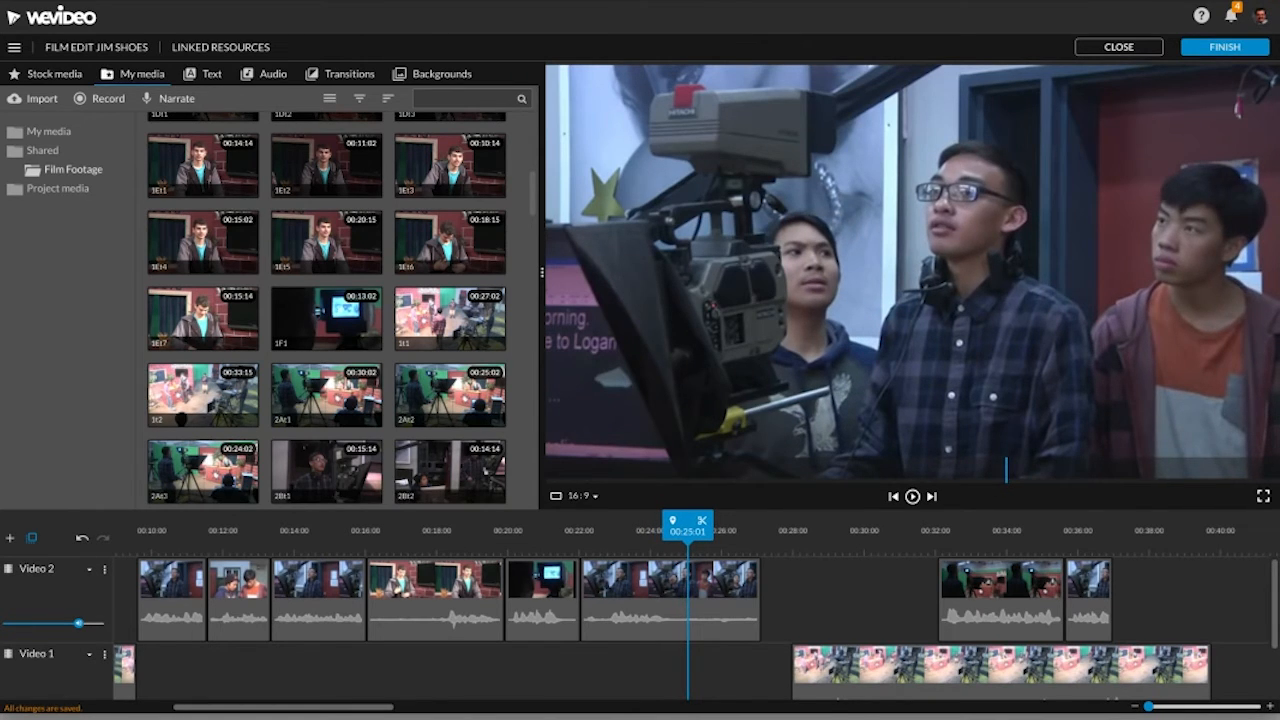
mouse_move(678, 549)
drag(755, 580, 686, 586)
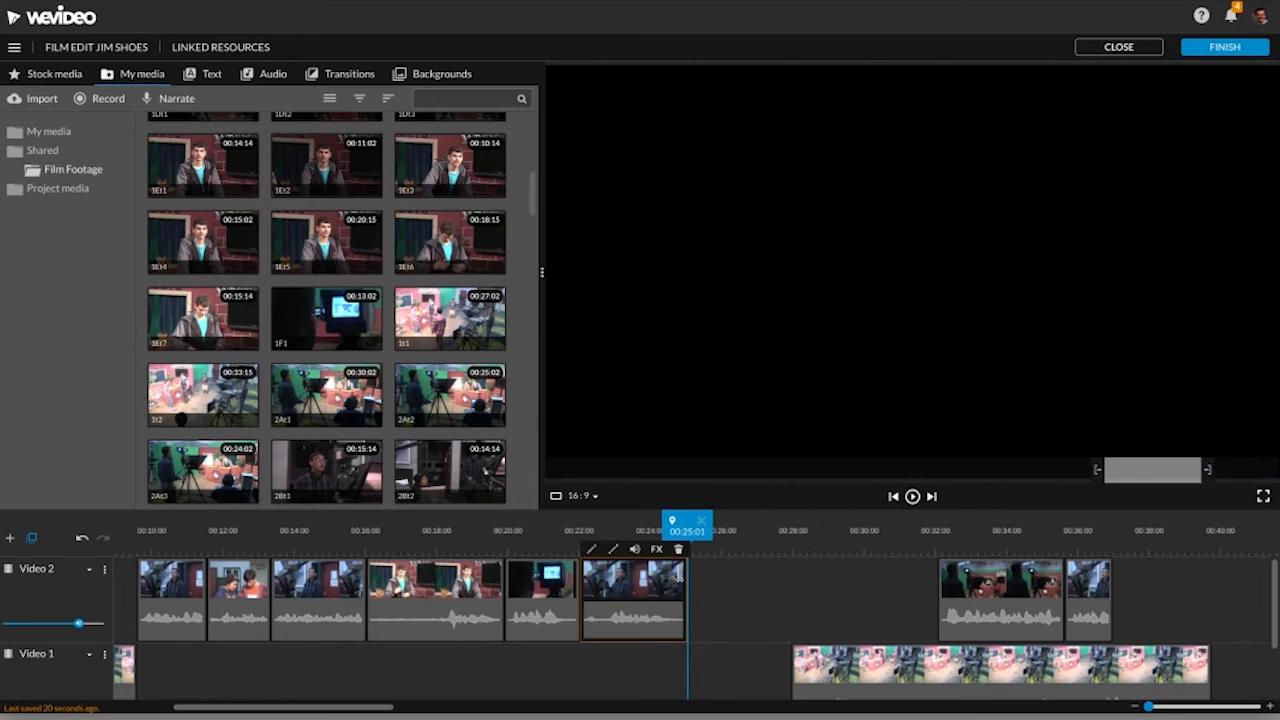
Delete the two leftover clips at the end of Video 2, including the short 1Bt4 segment.
click(893, 587)
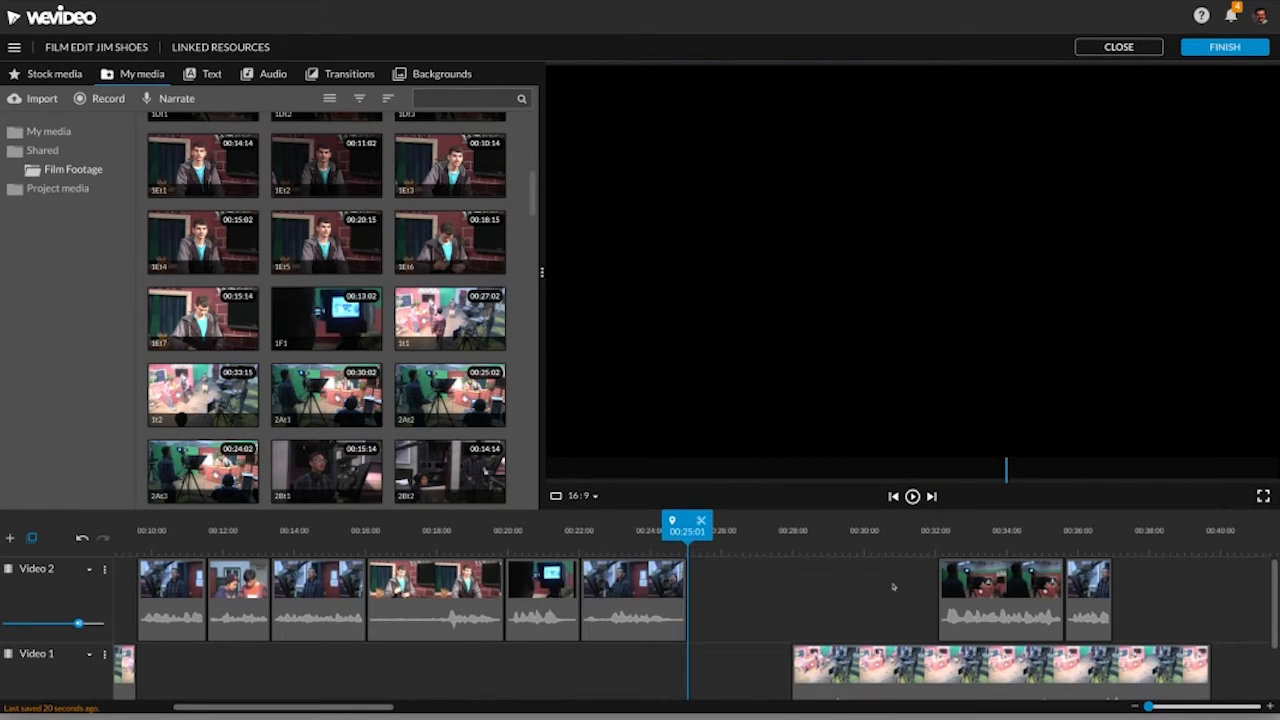
drag(898, 586, 1109, 604)
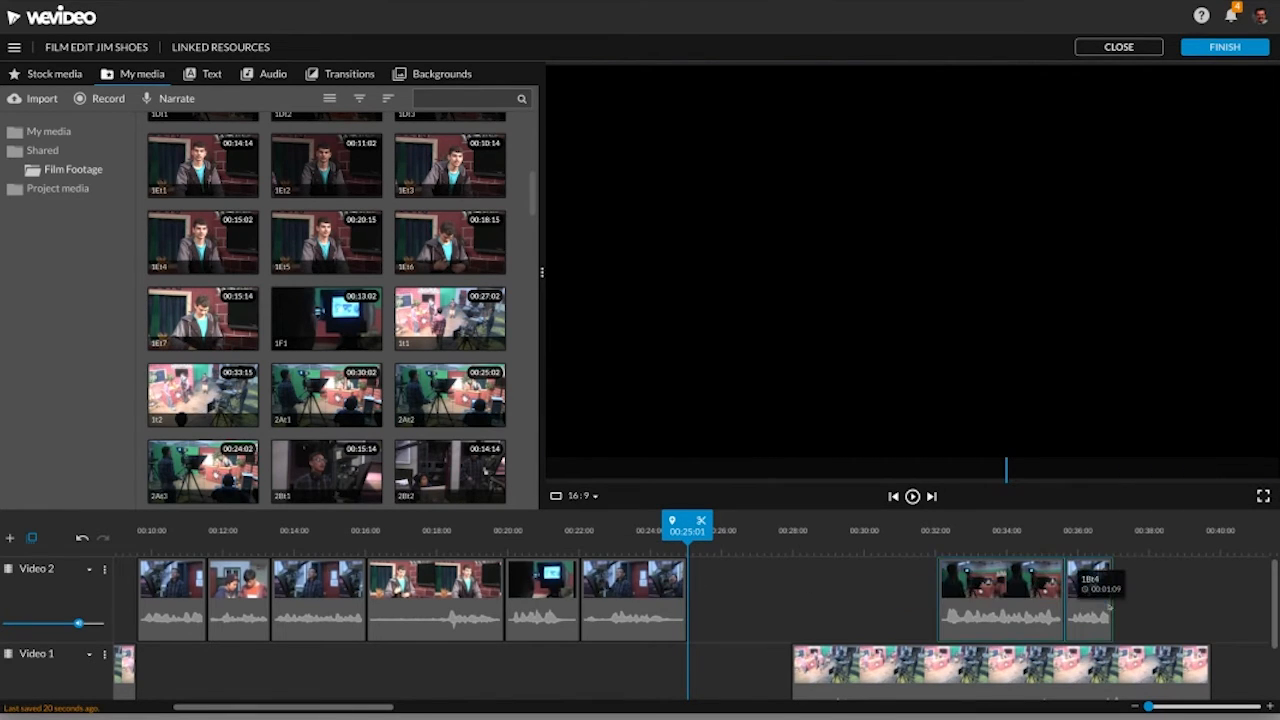
key(Delete)
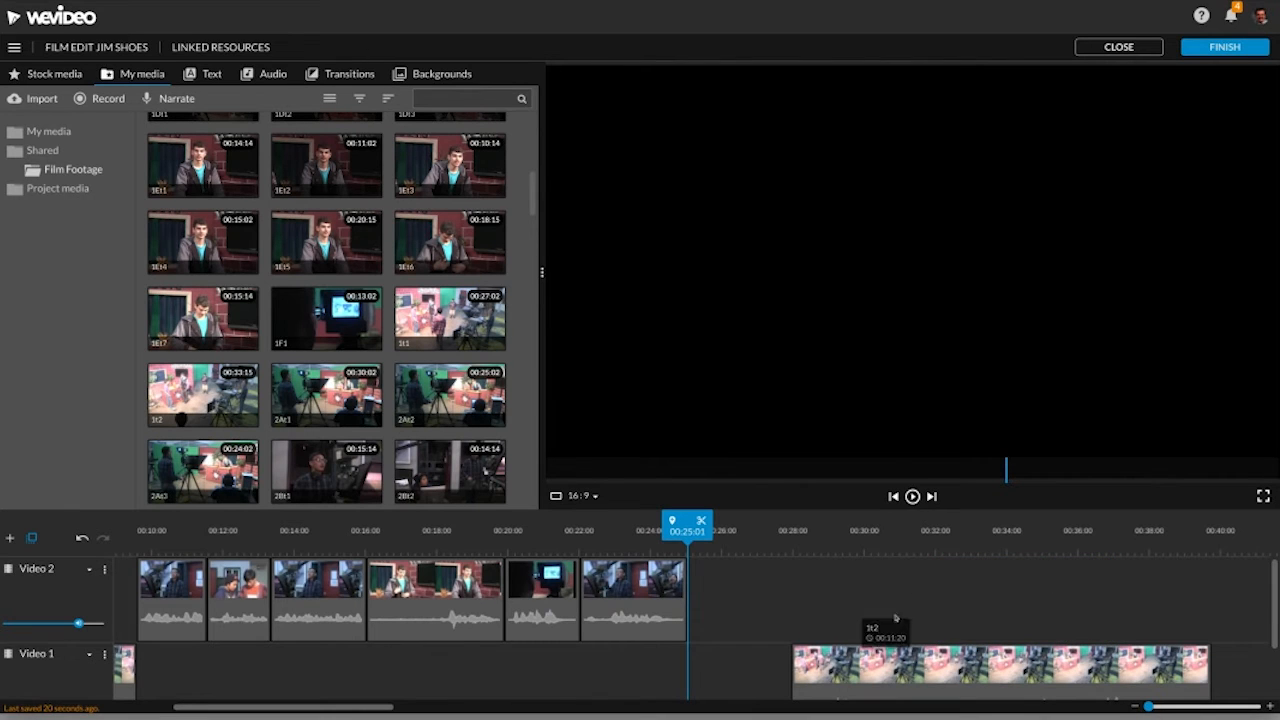
Play the rest of the leftover wide-shot clip 1t2 on Video 1 from 00:34:14 and delete that clip.
click(1027, 543)
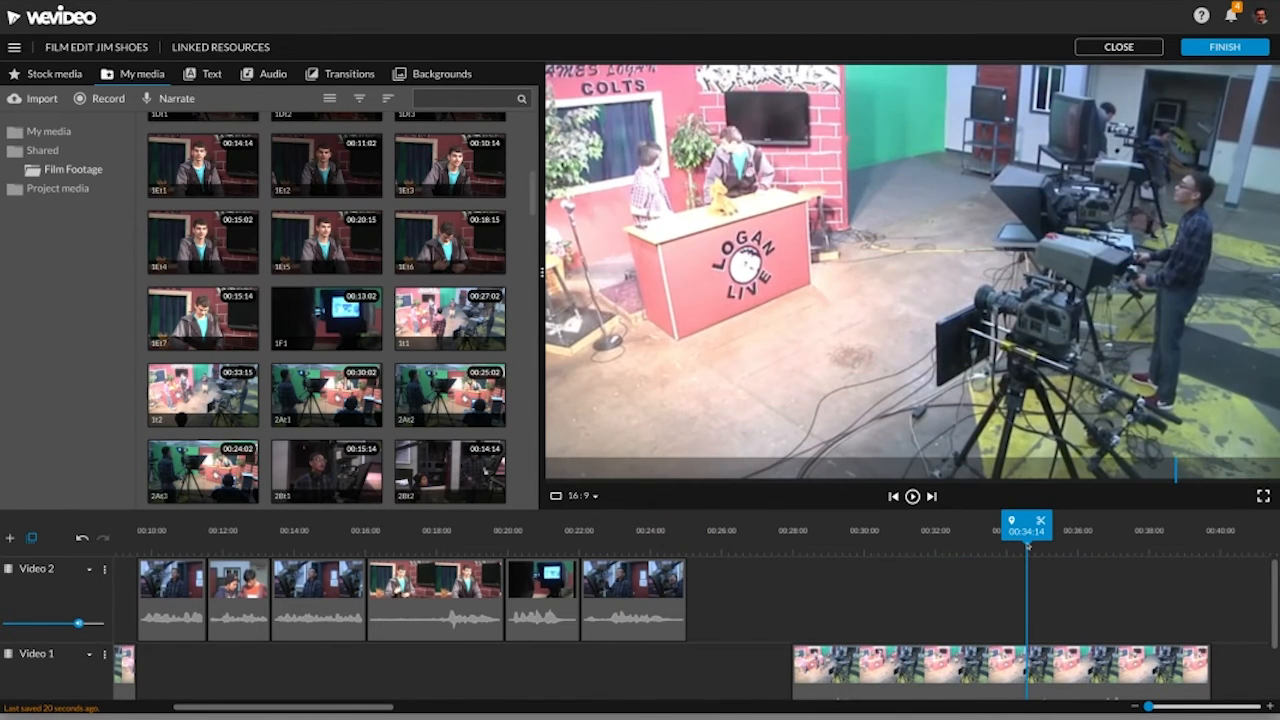
key(space)
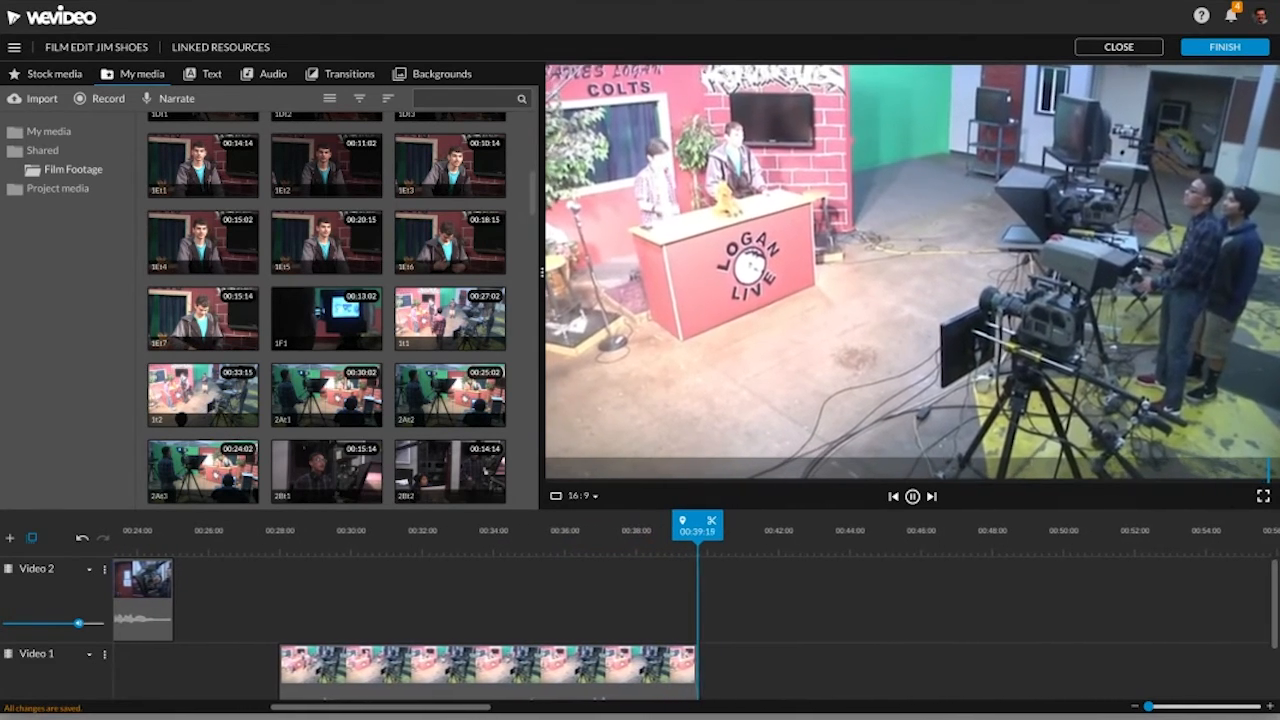
key(space)
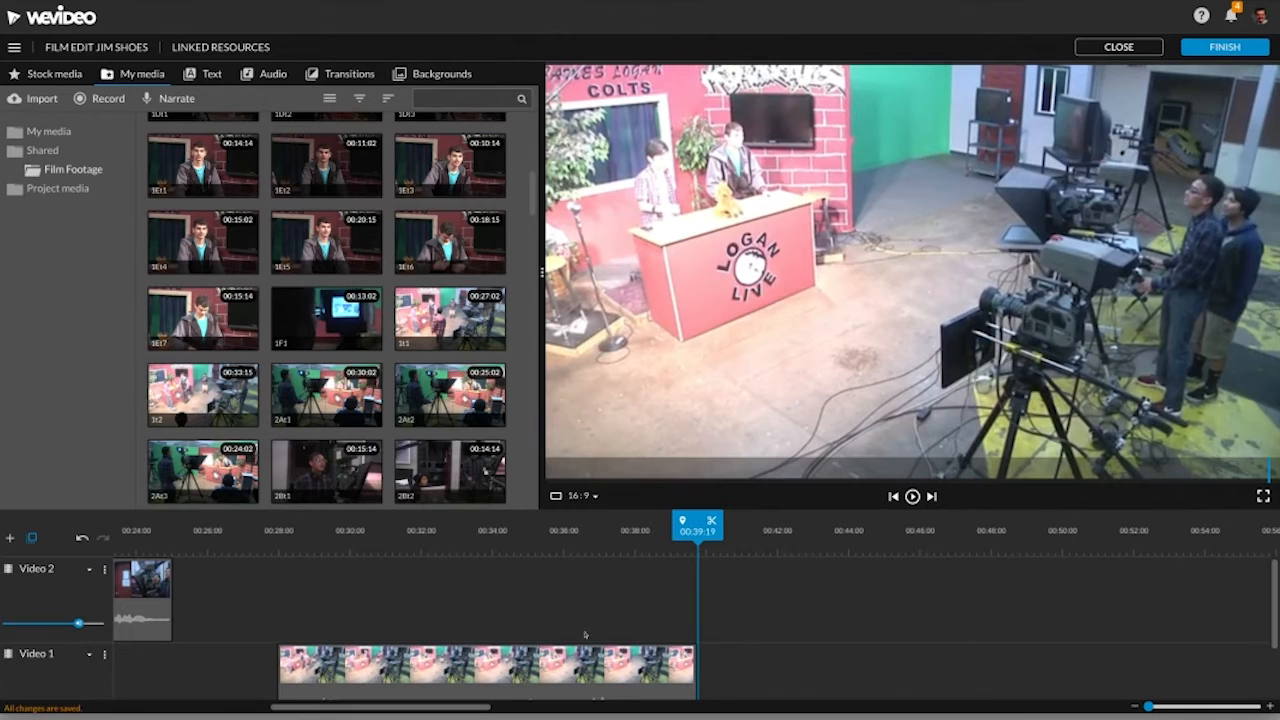
click(494, 662)
key(Delete)
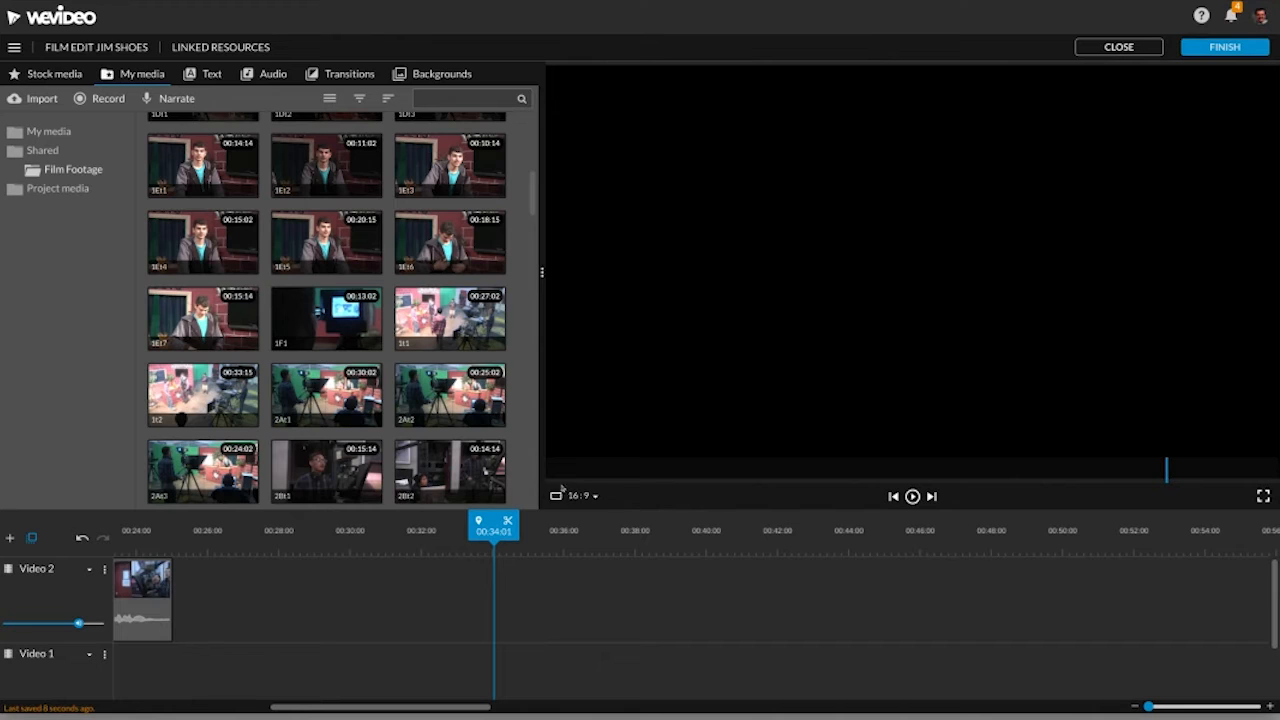
Play the whole edit from 00:00:00 through the final 1Bt4 segment to review the cuts.
drag(493, 524, 114, 524)
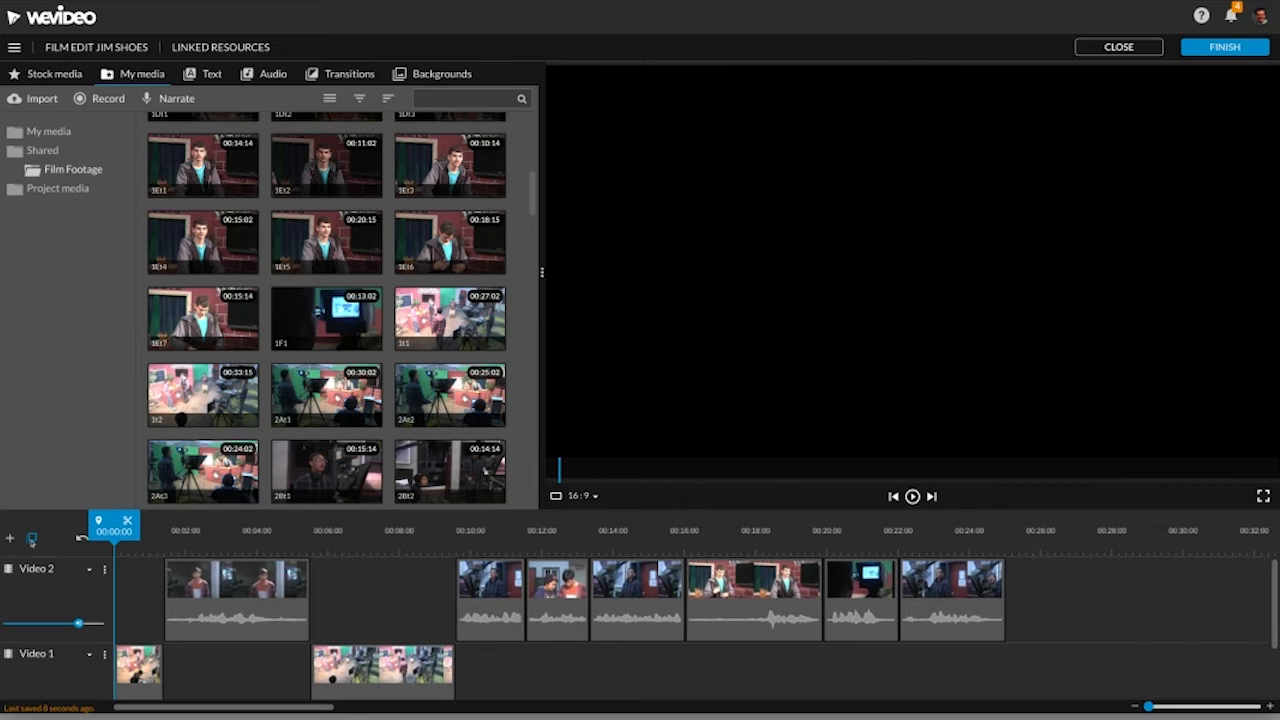
key(space)
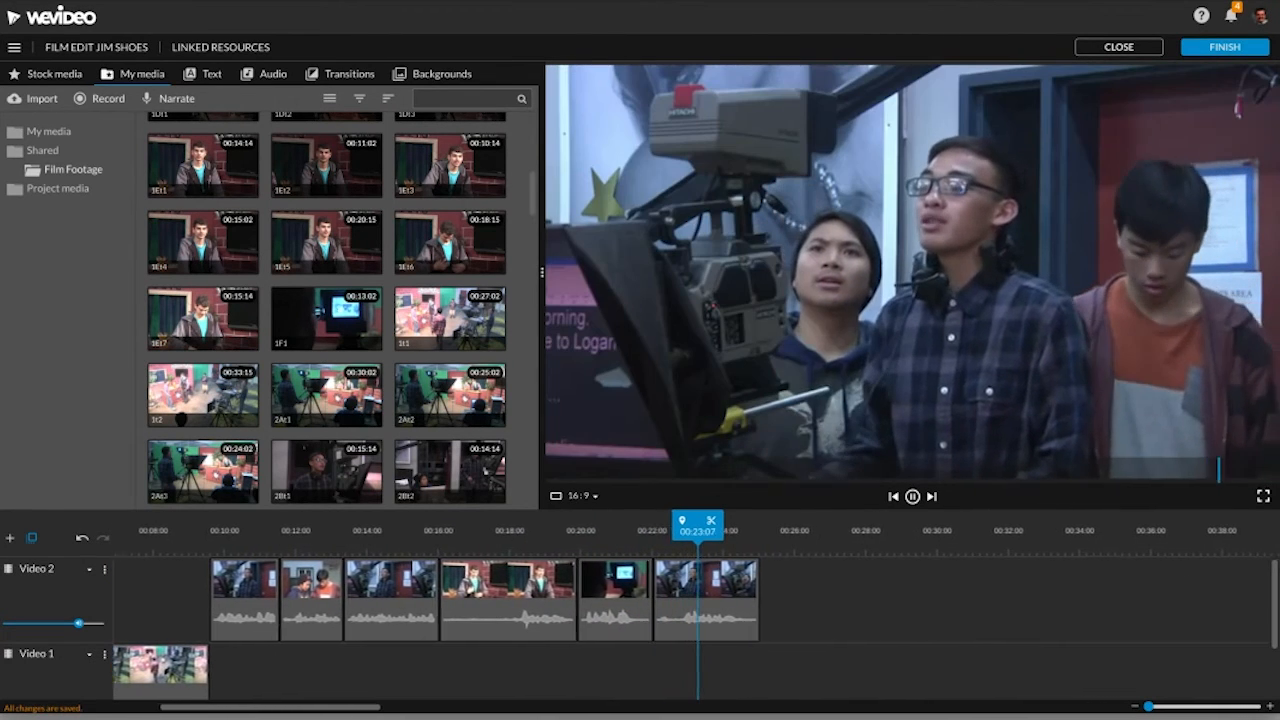
key(space)
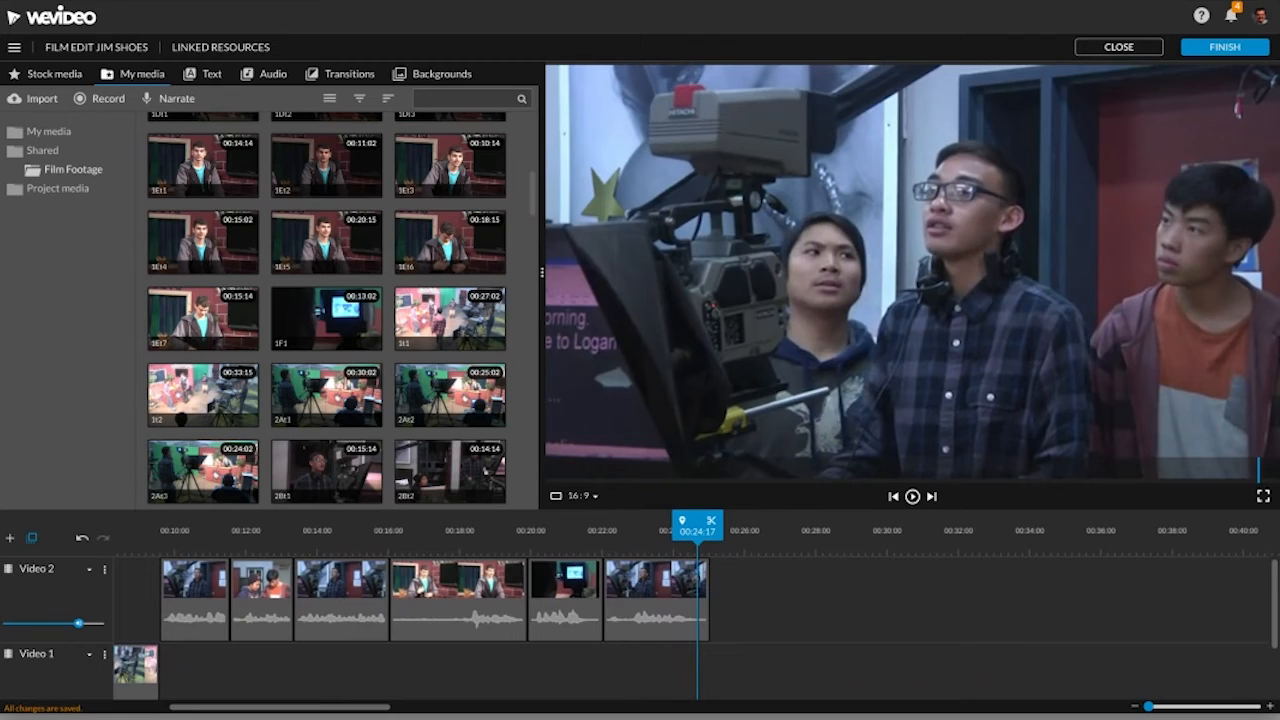
Return to the start of the edit and replay the opening cut from wide shot 1t2 to close-up 1At3.
key(Left)
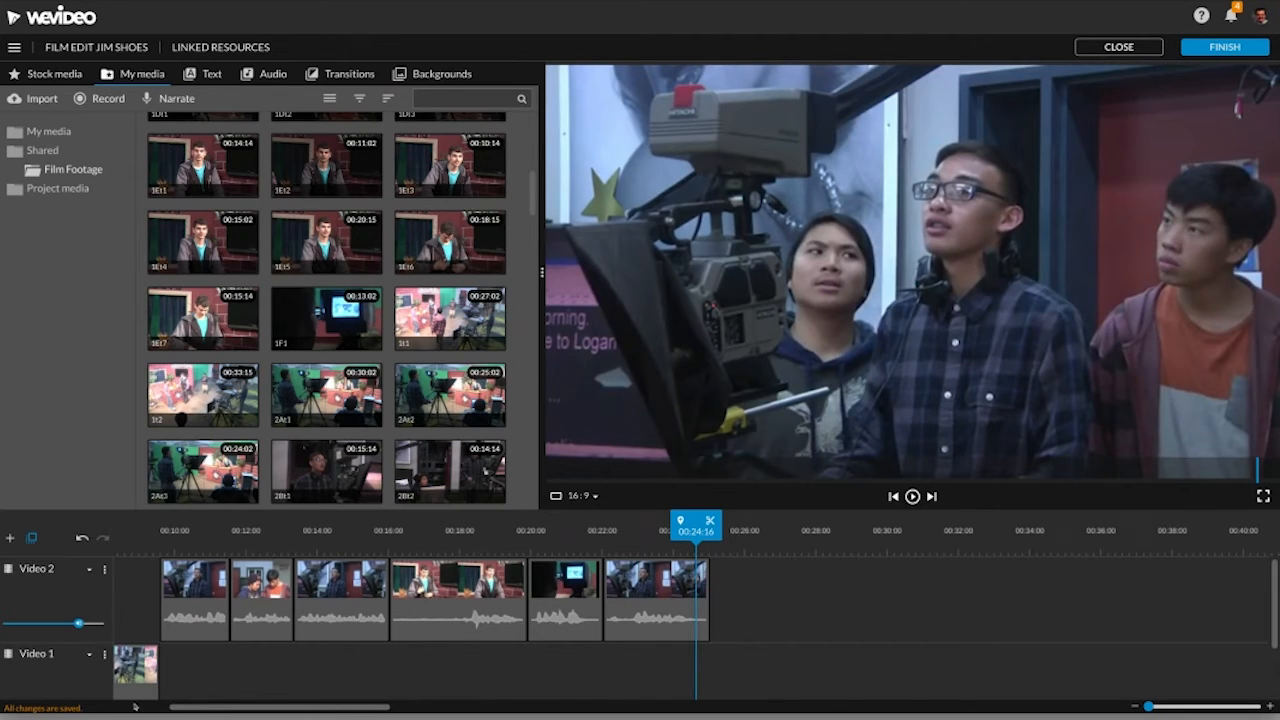
drag(172, 707, 83, 708)
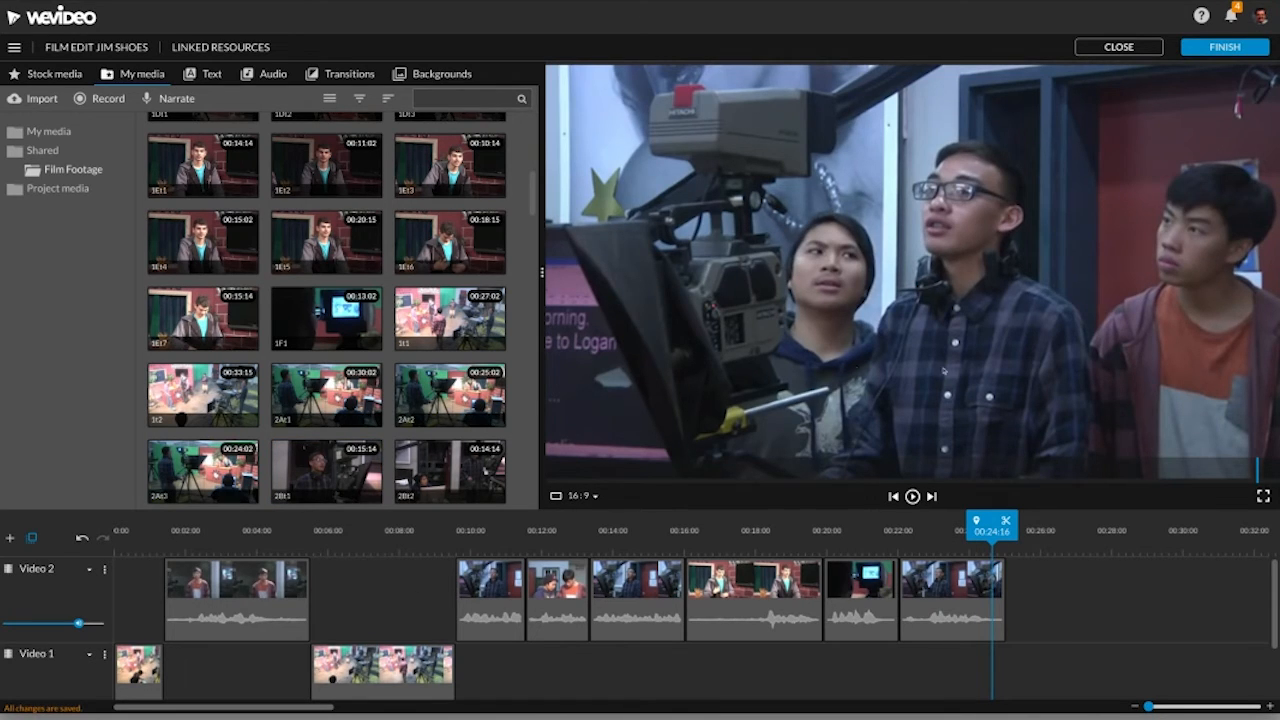
drag(992, 522, 67, 457)
key(space)
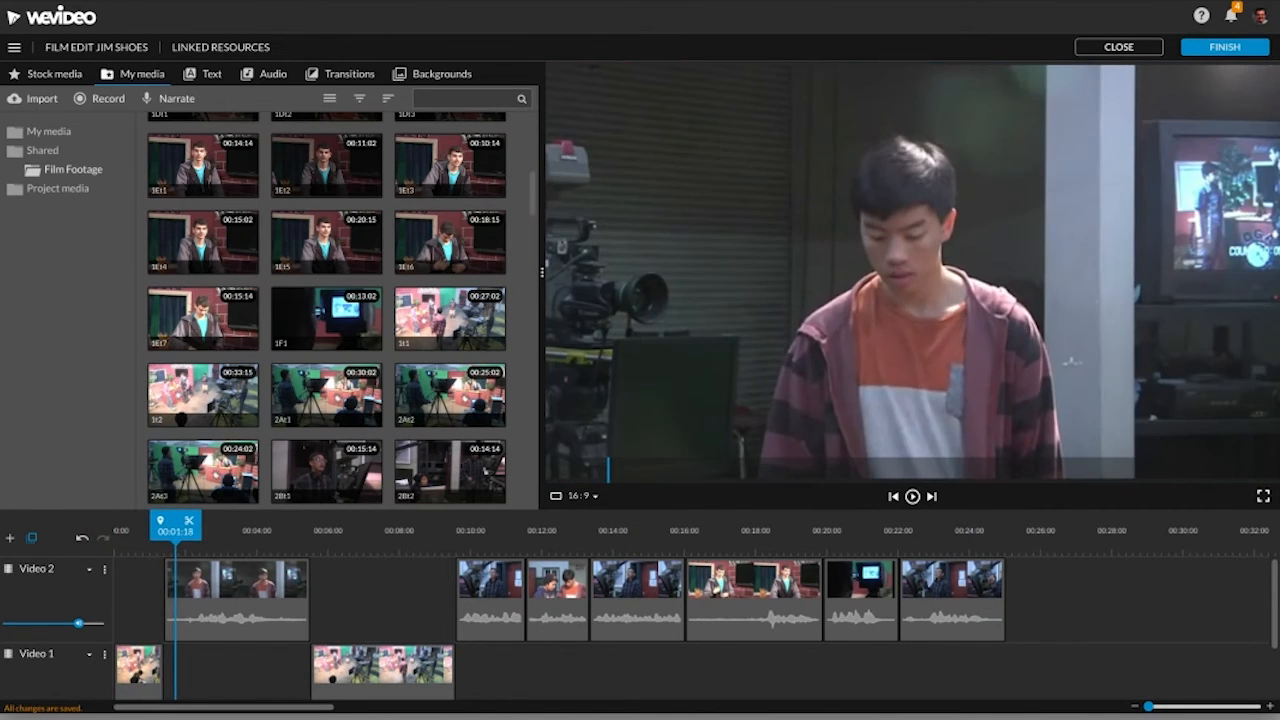
mouse_move(175, 524)
mouse_down()
mouse_move(114, 524)
mouse_move(220, 524)
mouse_move(167, 524)
mouse_up()
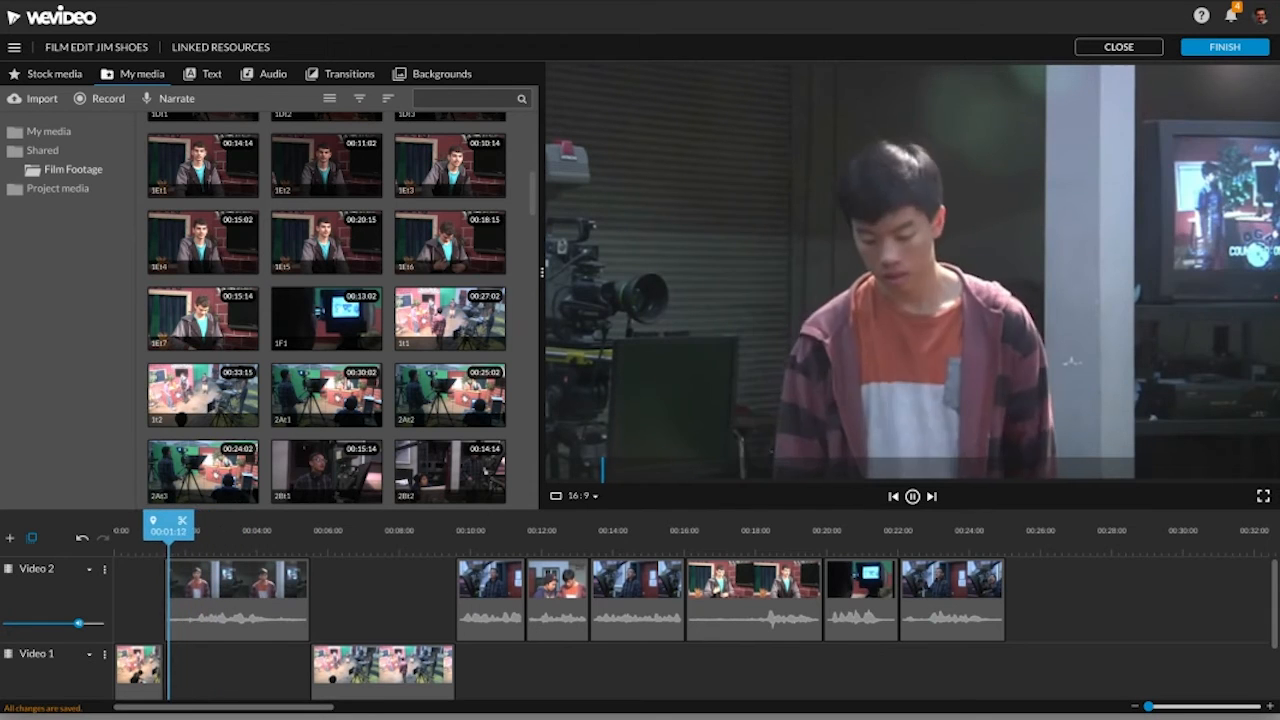
key(space)
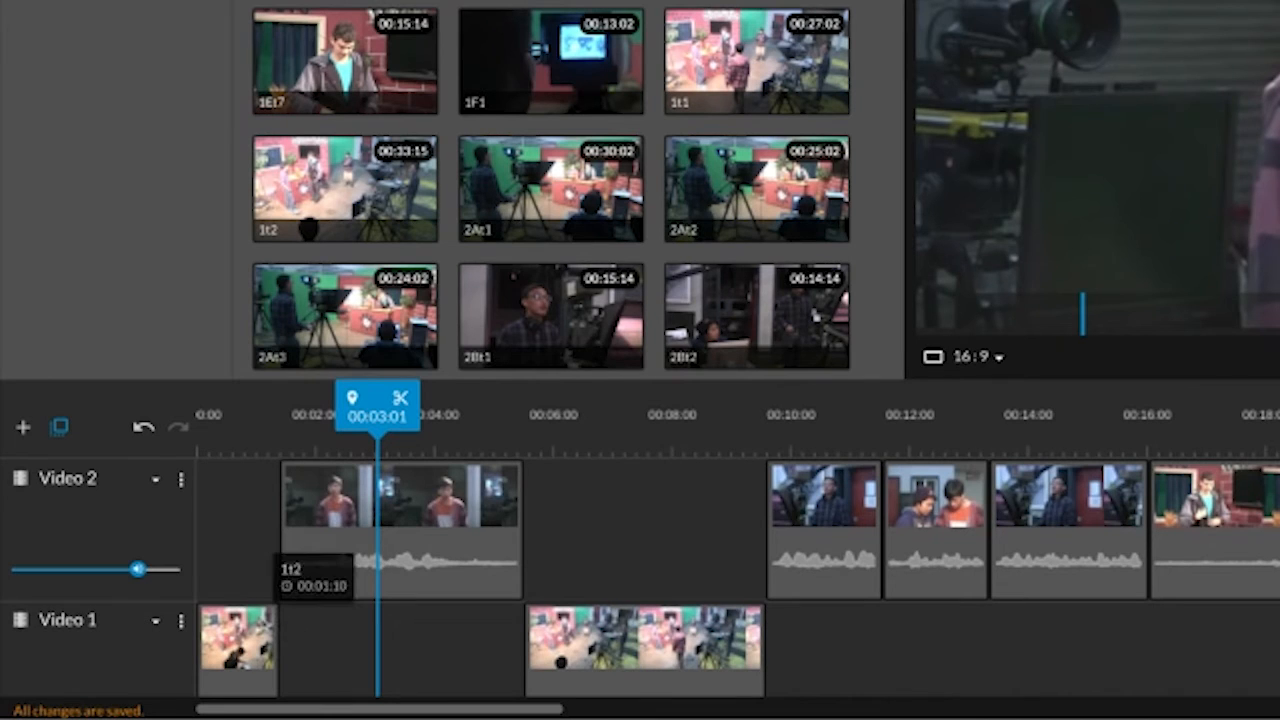
click(268, 635)
drag(268, 635, 256, 548)
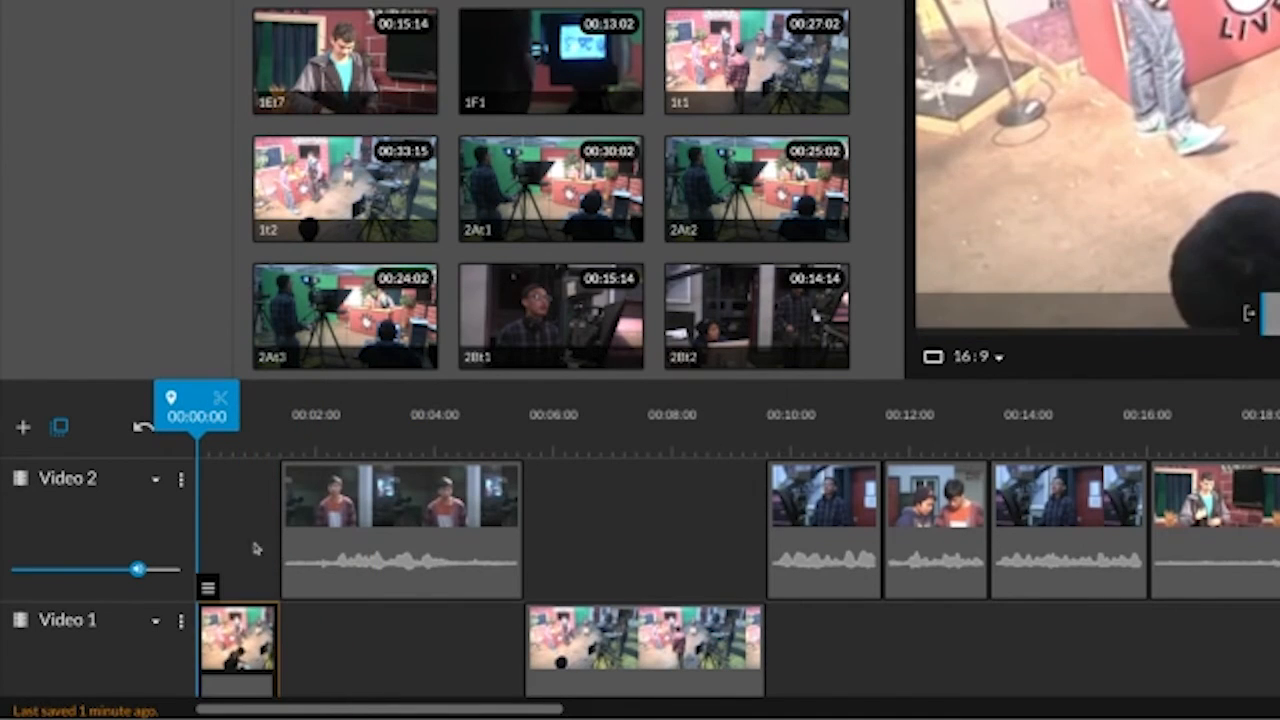
click(271, 436)
key(space)
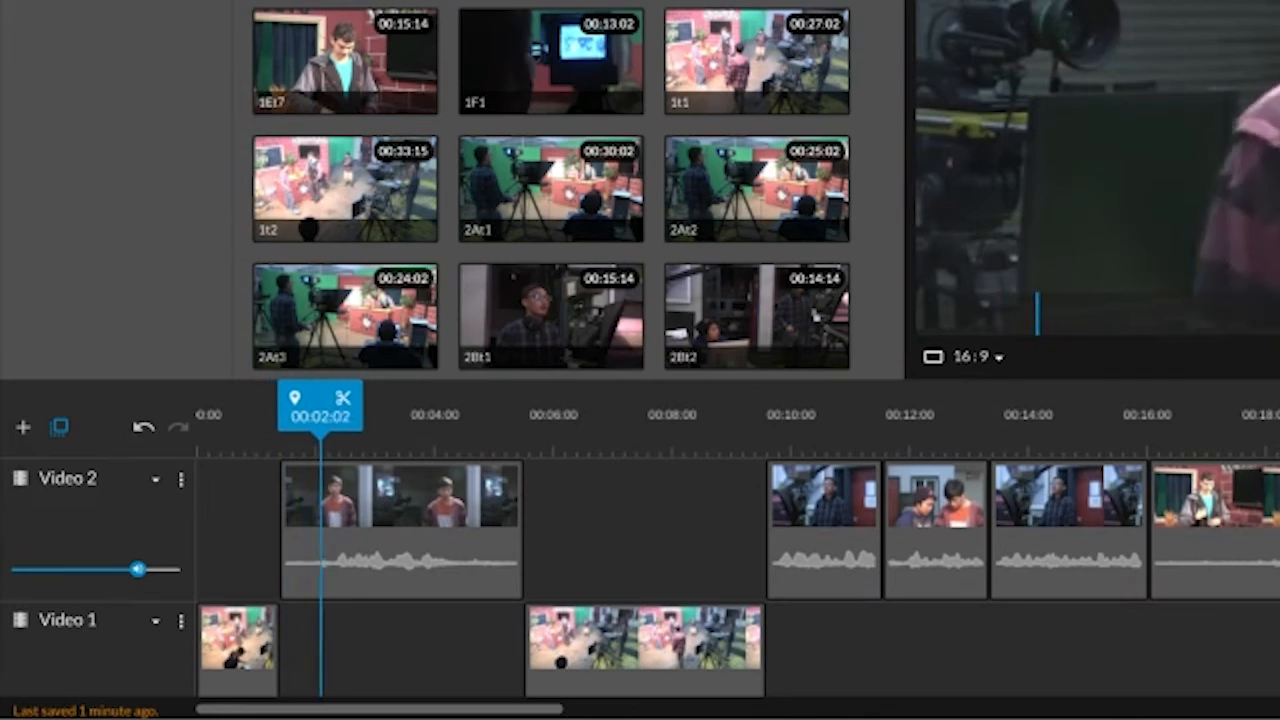
click(240, 650)
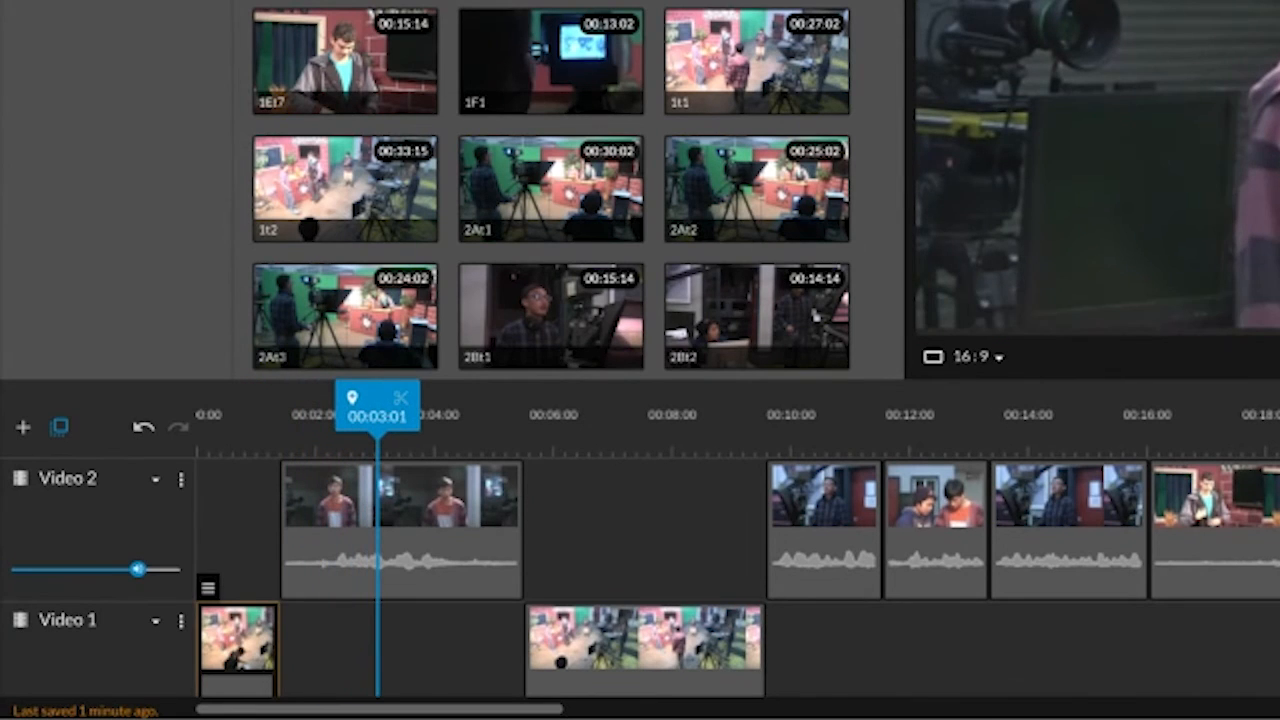
Find the moment in the 1At3 close-up where the wide shot should end and split the clip at 00:03:00.
click(340, 555)
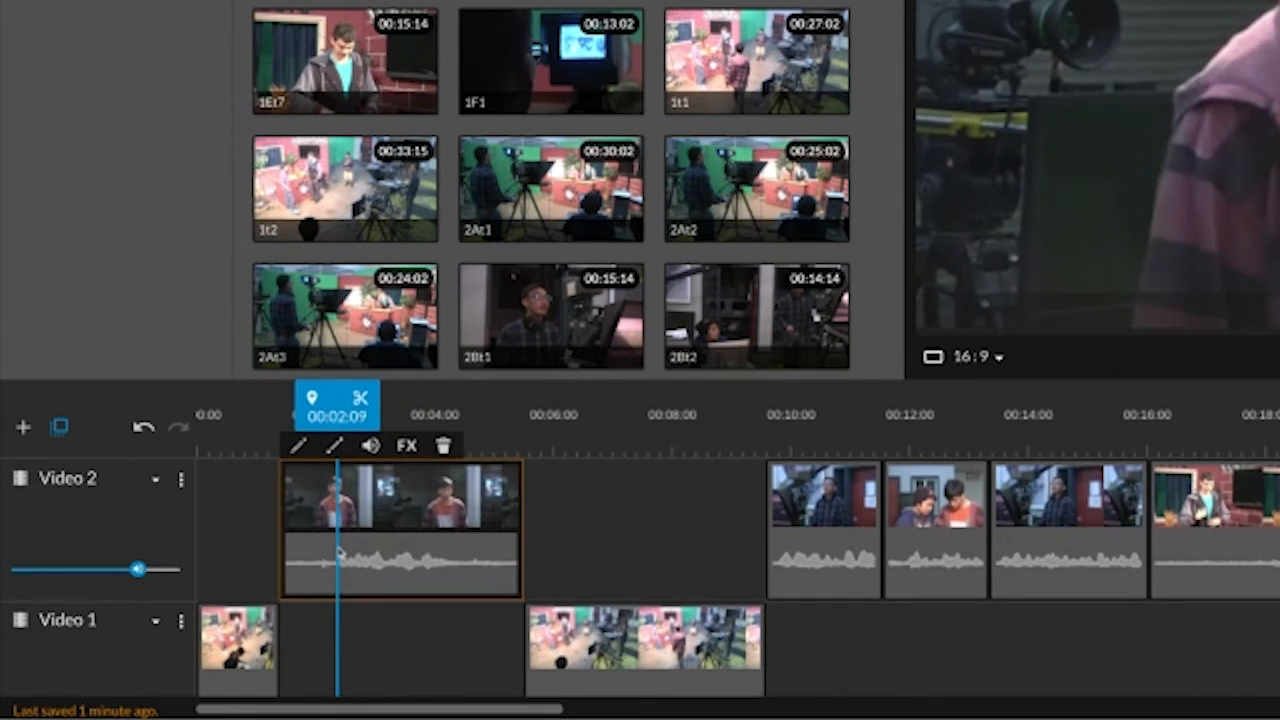
key(space)
key(space)
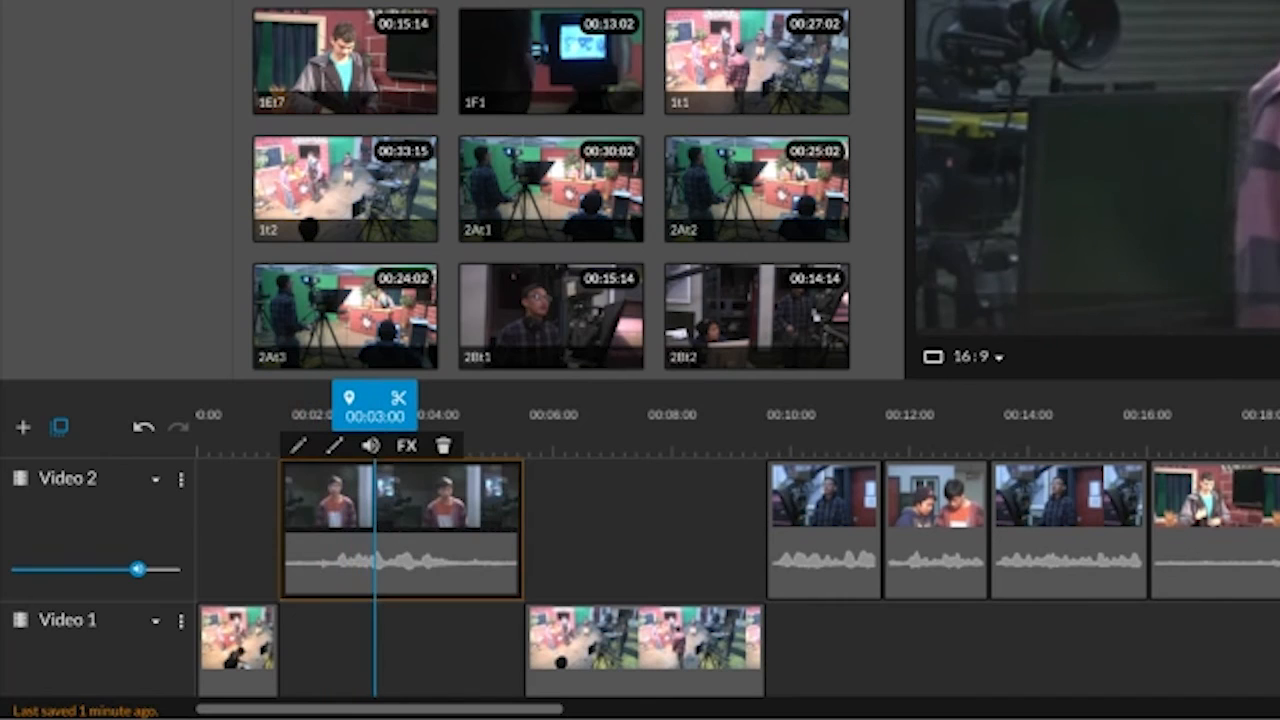
key(s)
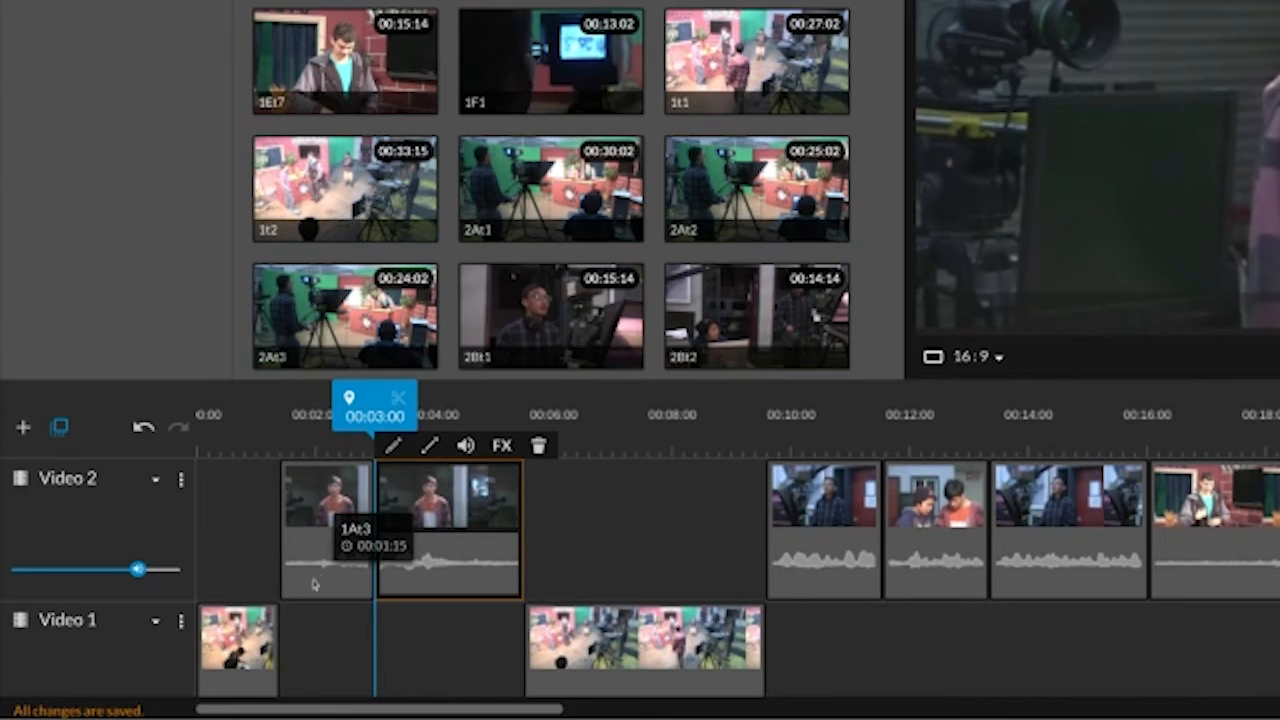
Swap the opening 1t2 clip onto Video 2 and the first 1At3 part onto Video 1, and extend 1t2's end to 00:03:00.
click(230, 652)
drag(277, 615, 360, 616)
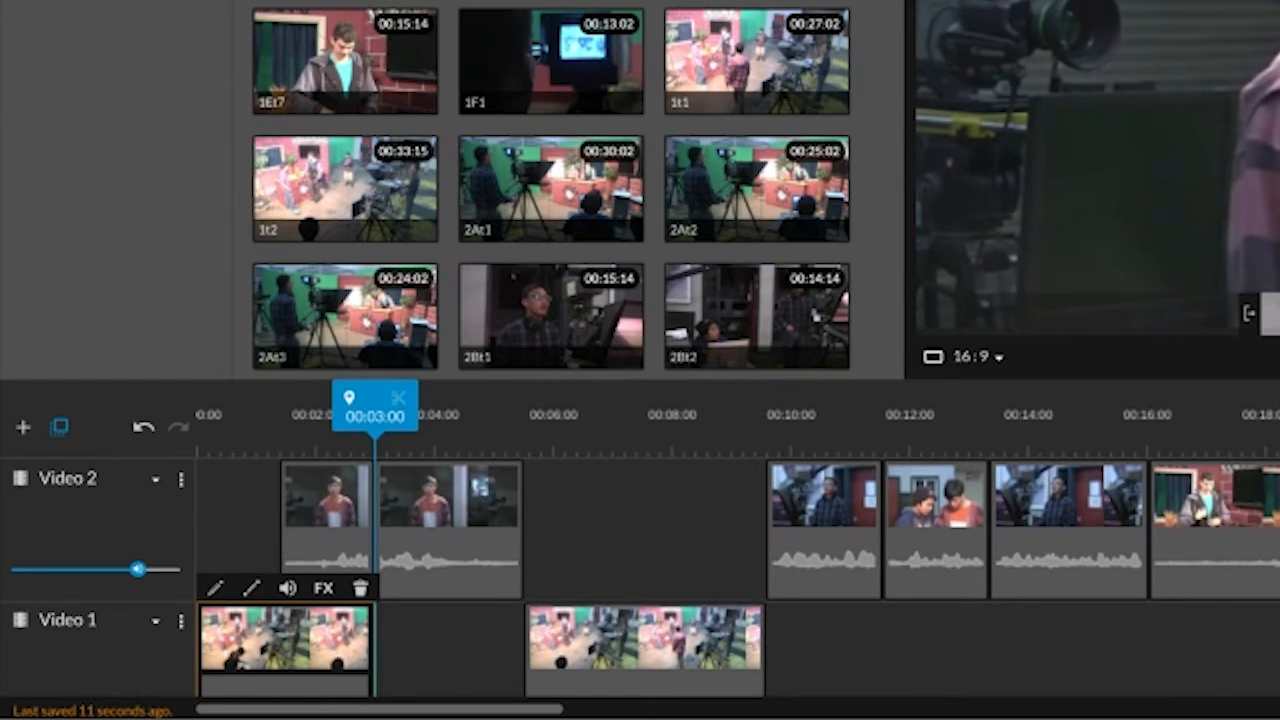
drag(370, 616, 230, 565)
click(323, 524)
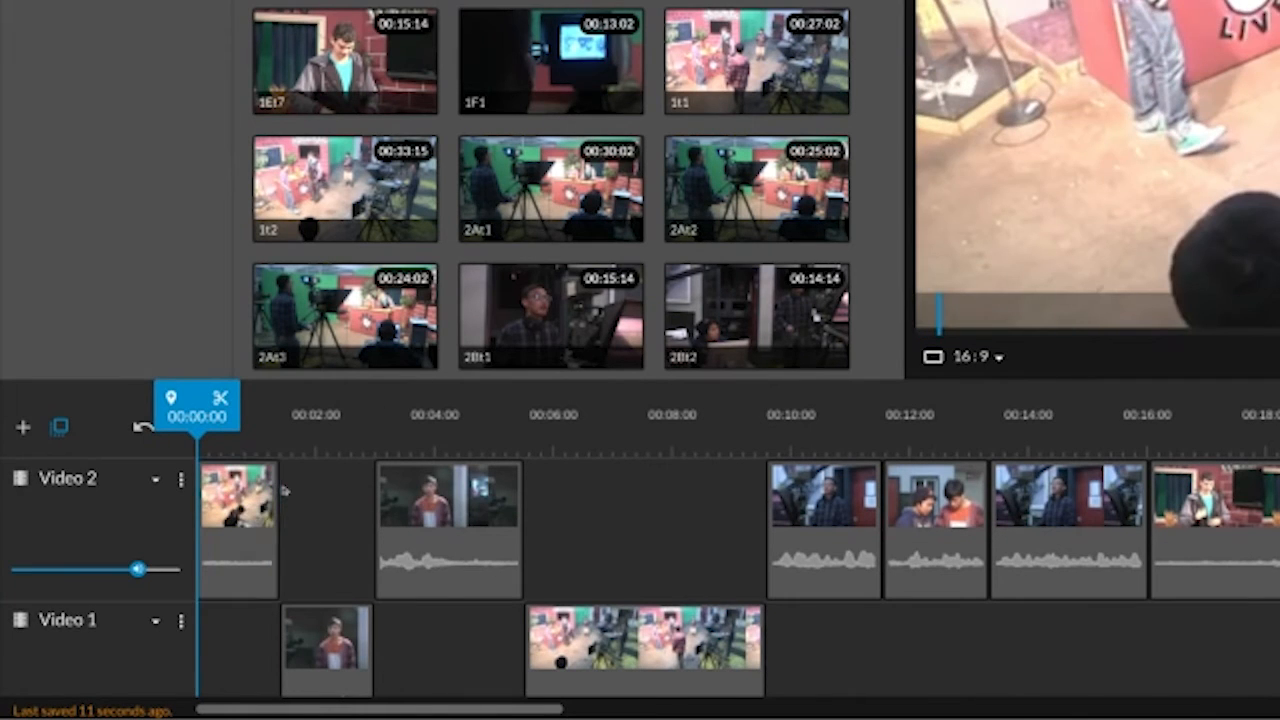
drag(276, 490, 372, 490)
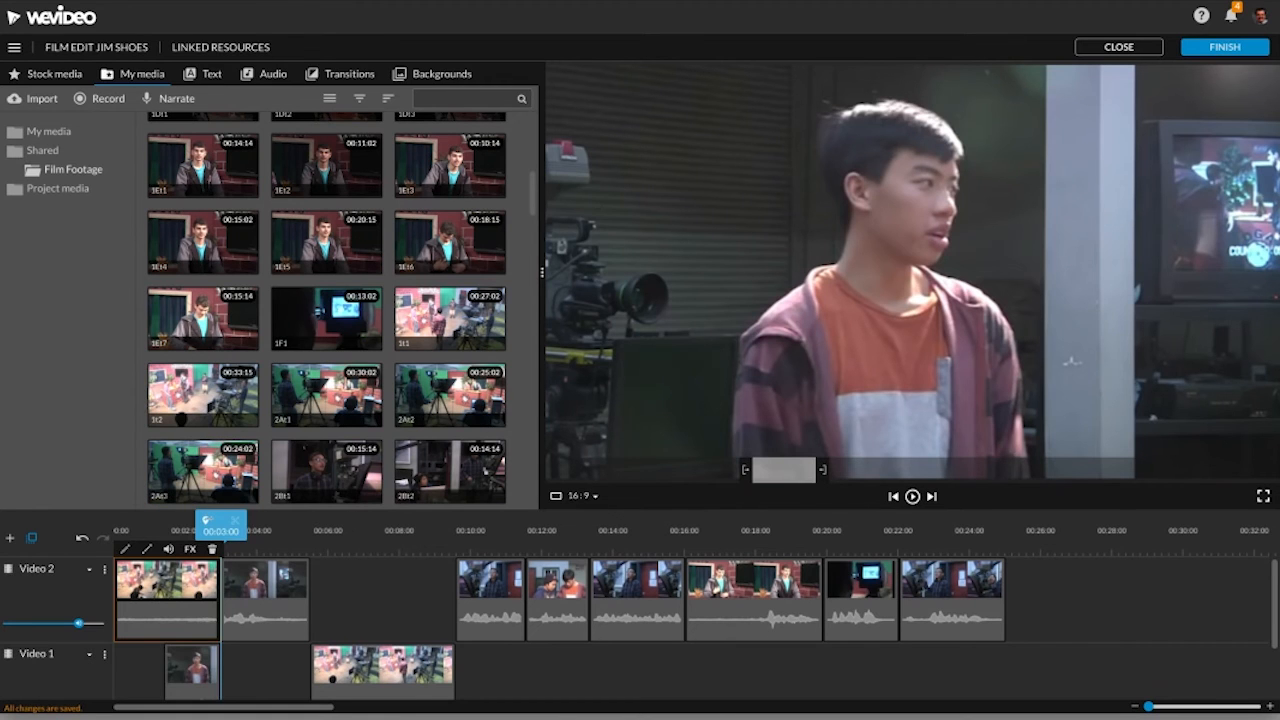
Play the extended 1t2 opening across the cut into the remaining 1At3 segment to check the actor's movement.
drag(349, 400, 303, 400)
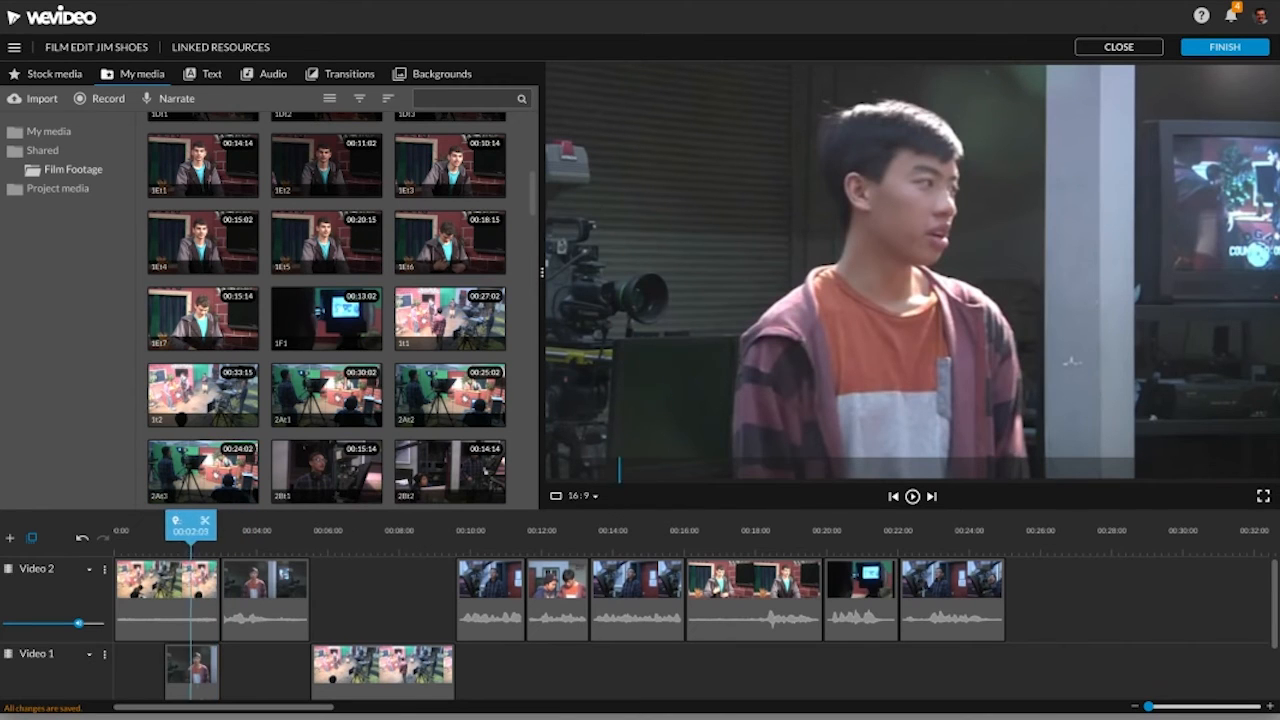
drag(176, 521, 130, 521)
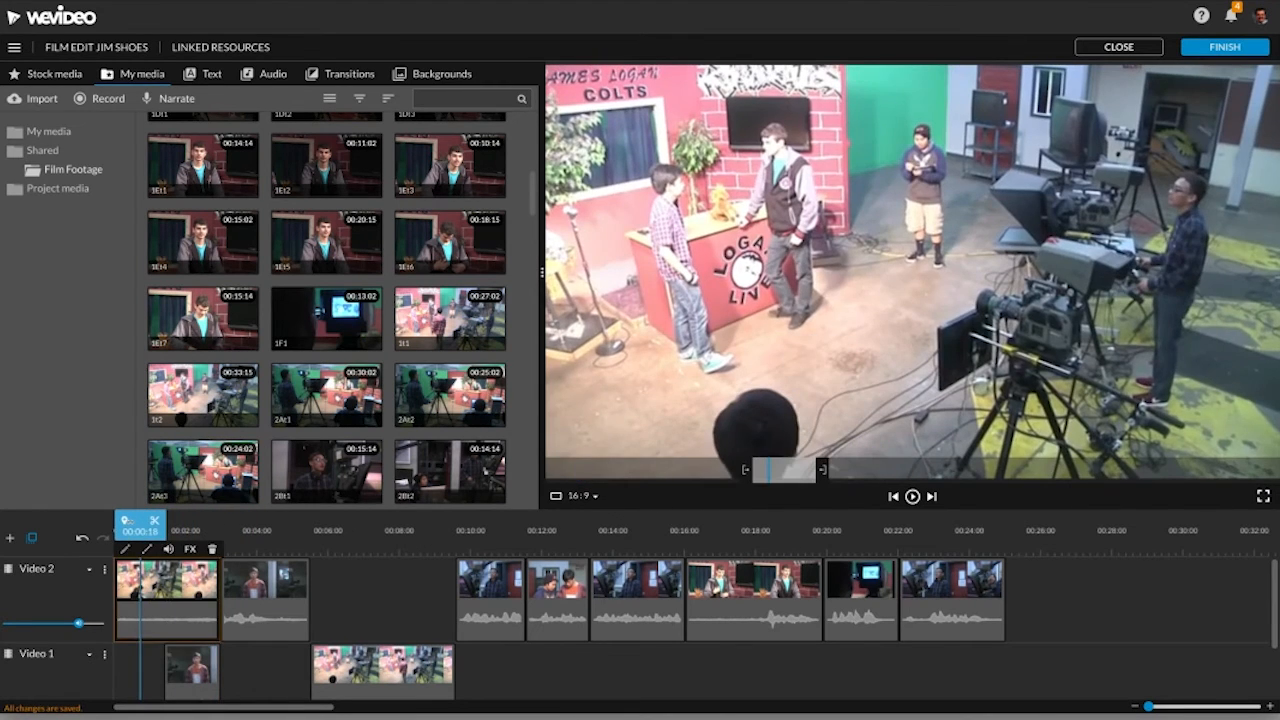
key(space)
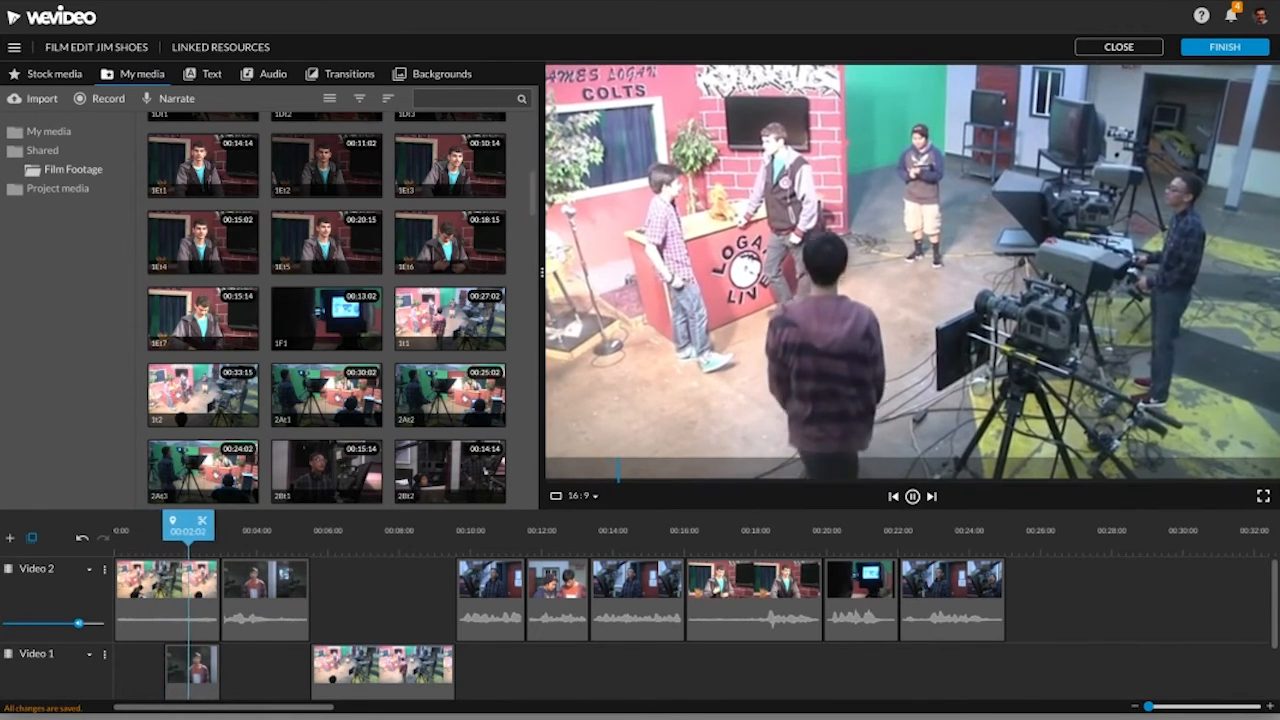
key(space)
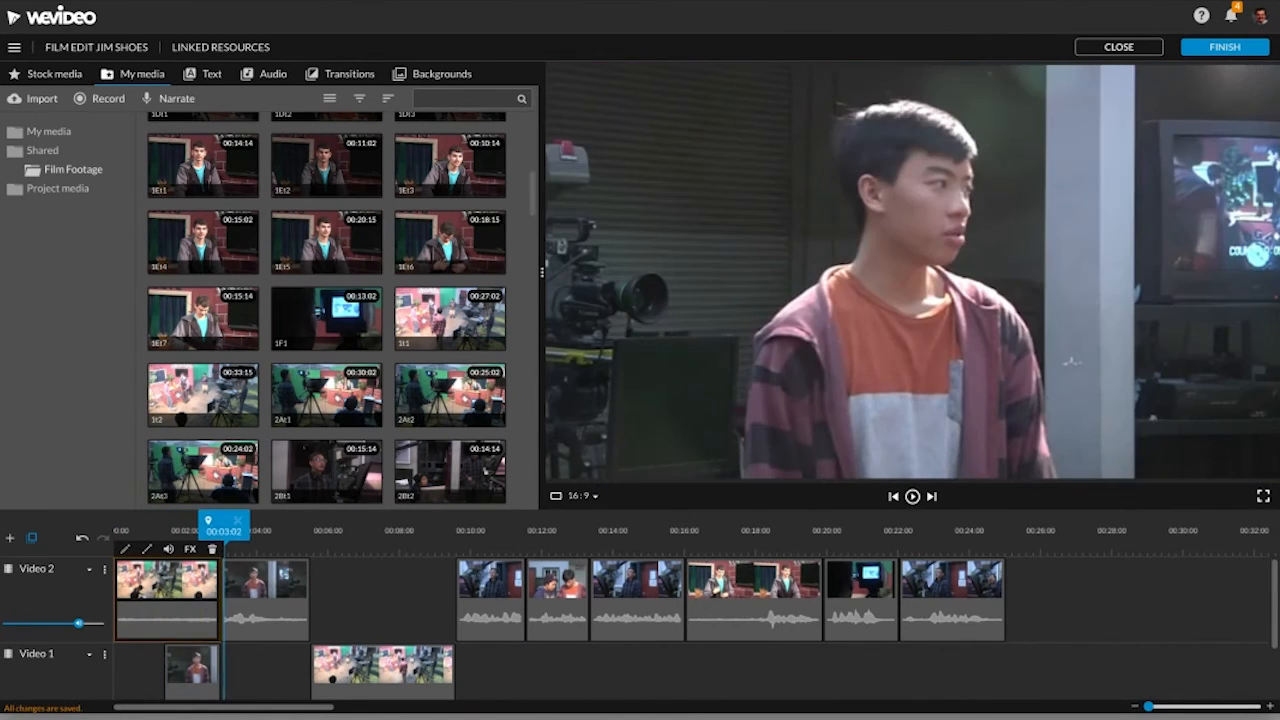
drag(214, 521, 149, 521)
click(912, 496)
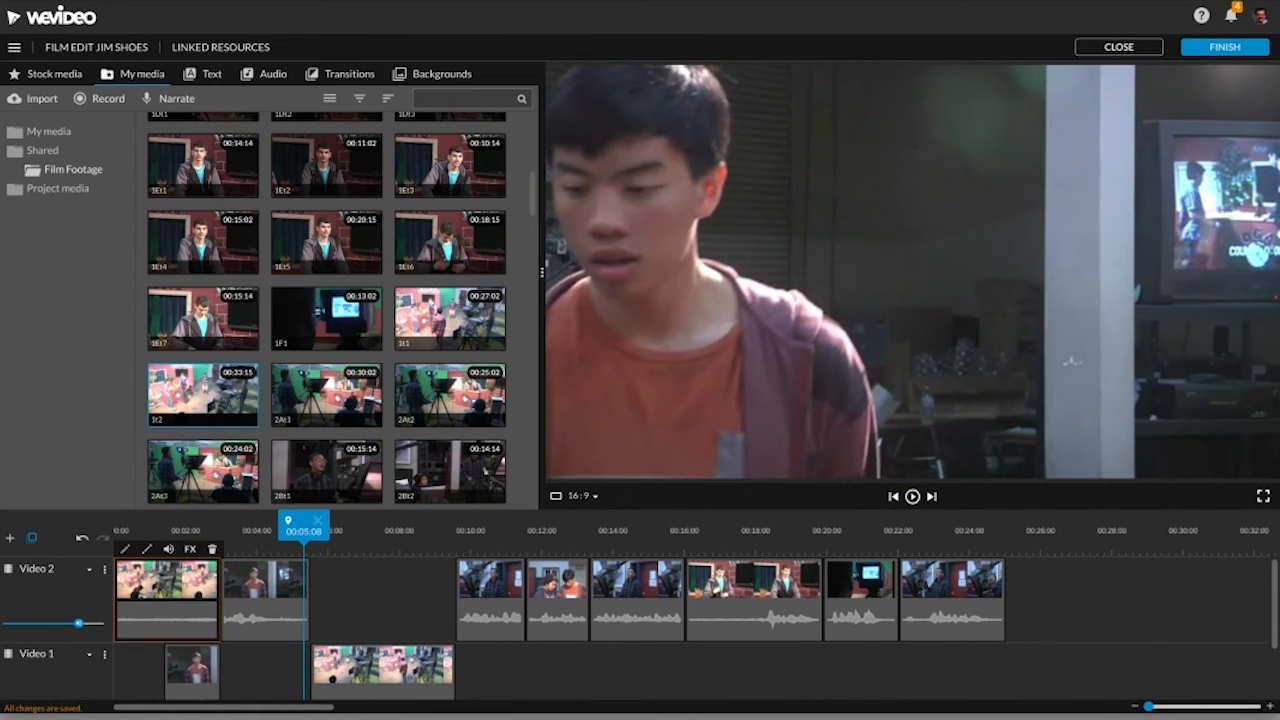
Preview source clip 1t2 and trim its start and end to the actor standing up and walking toward the desk.
click(1071, 361)
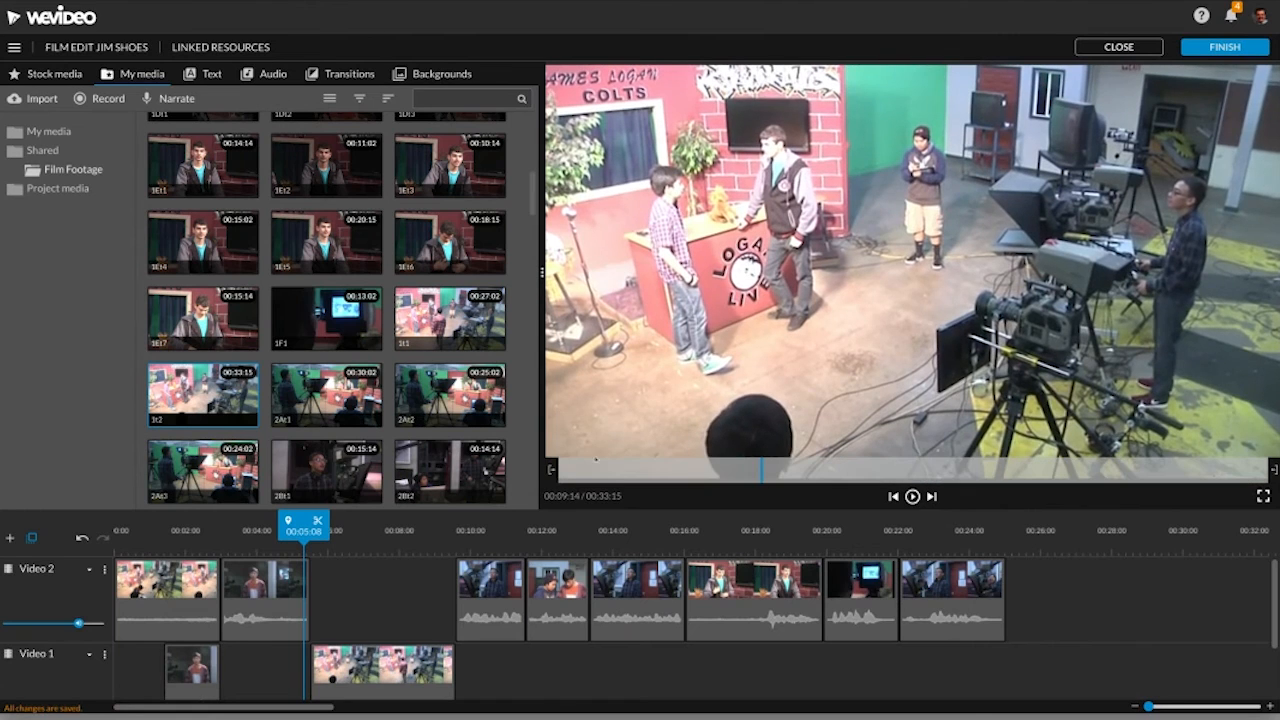
drag(551, 470, 767, 470)
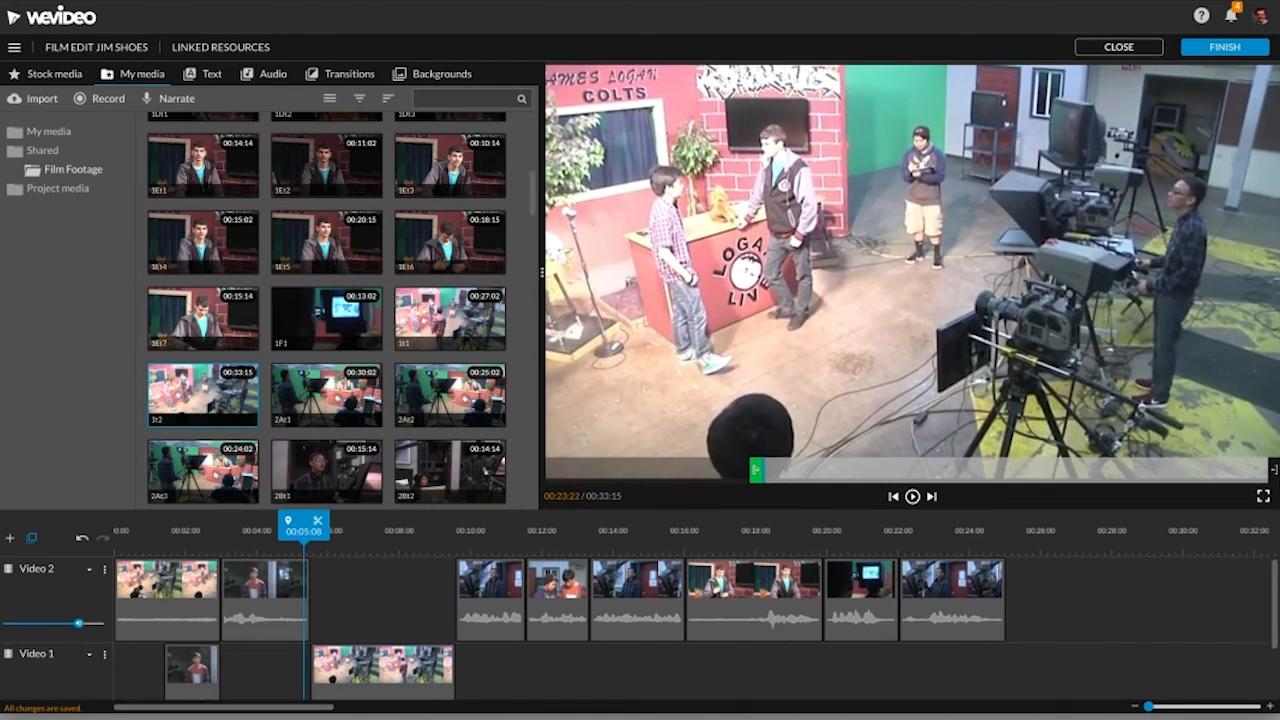
drag(755, 470, 761, 470)
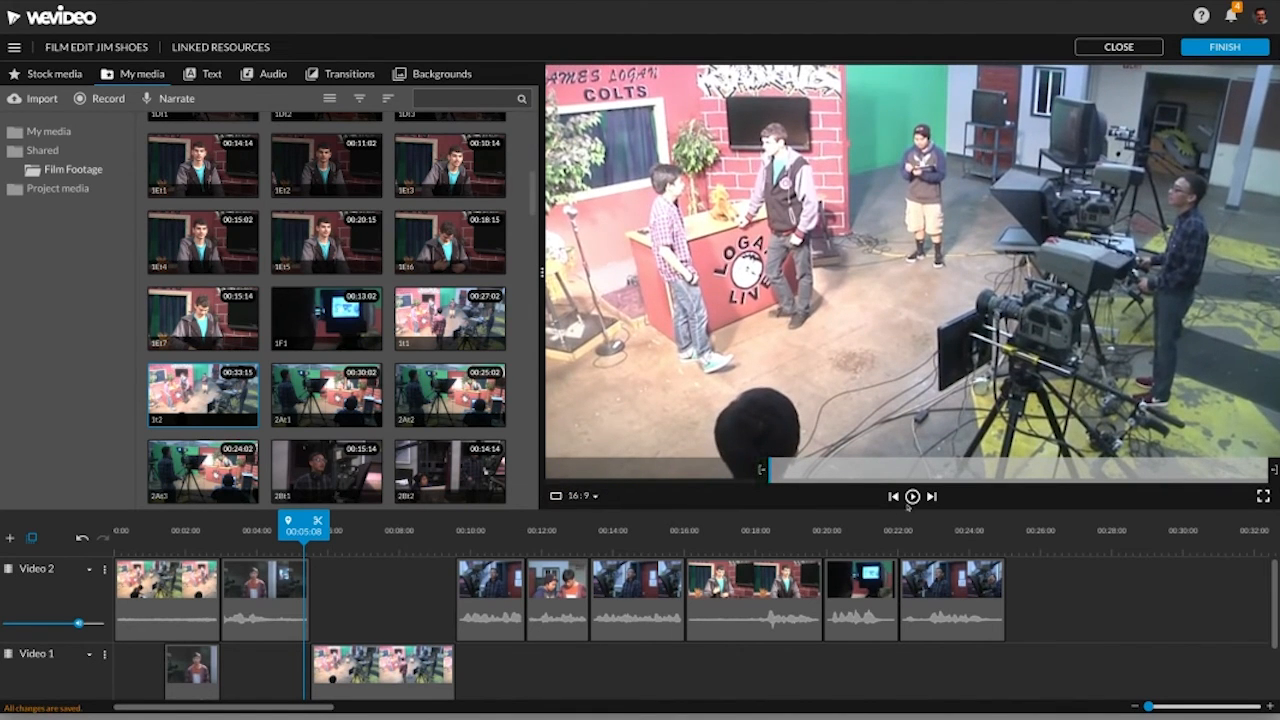
key(space)
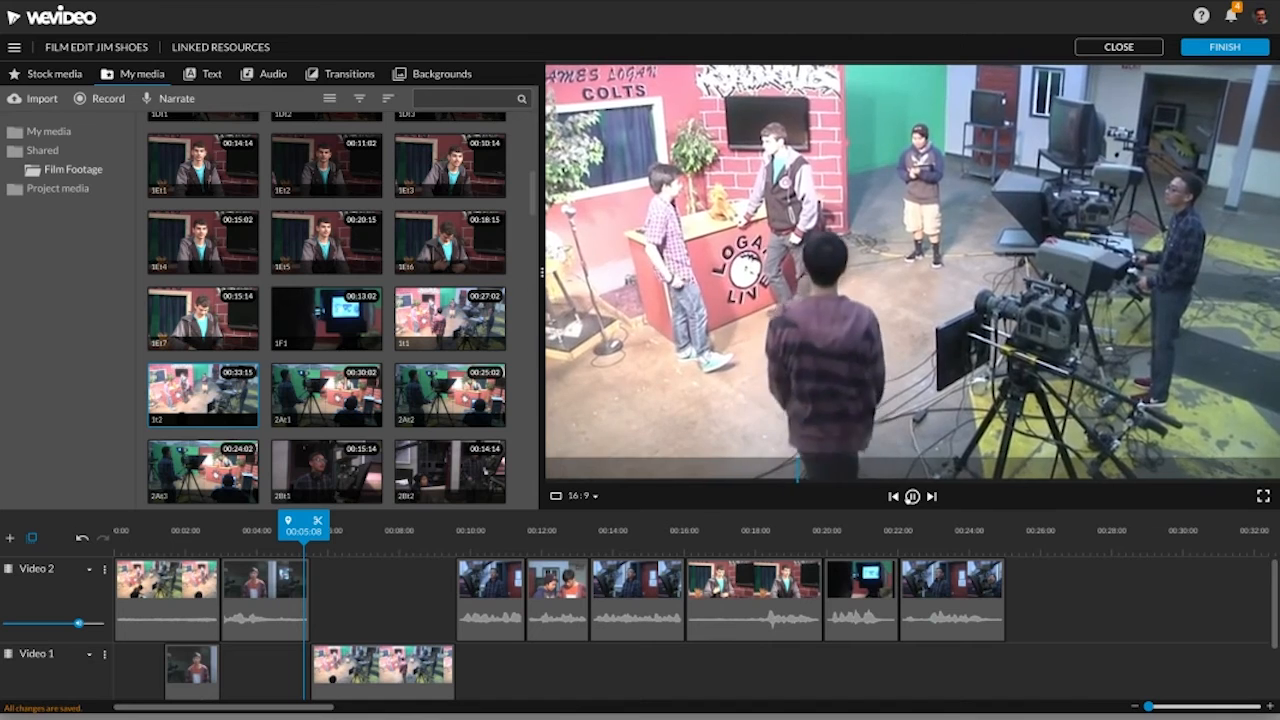
key(space)
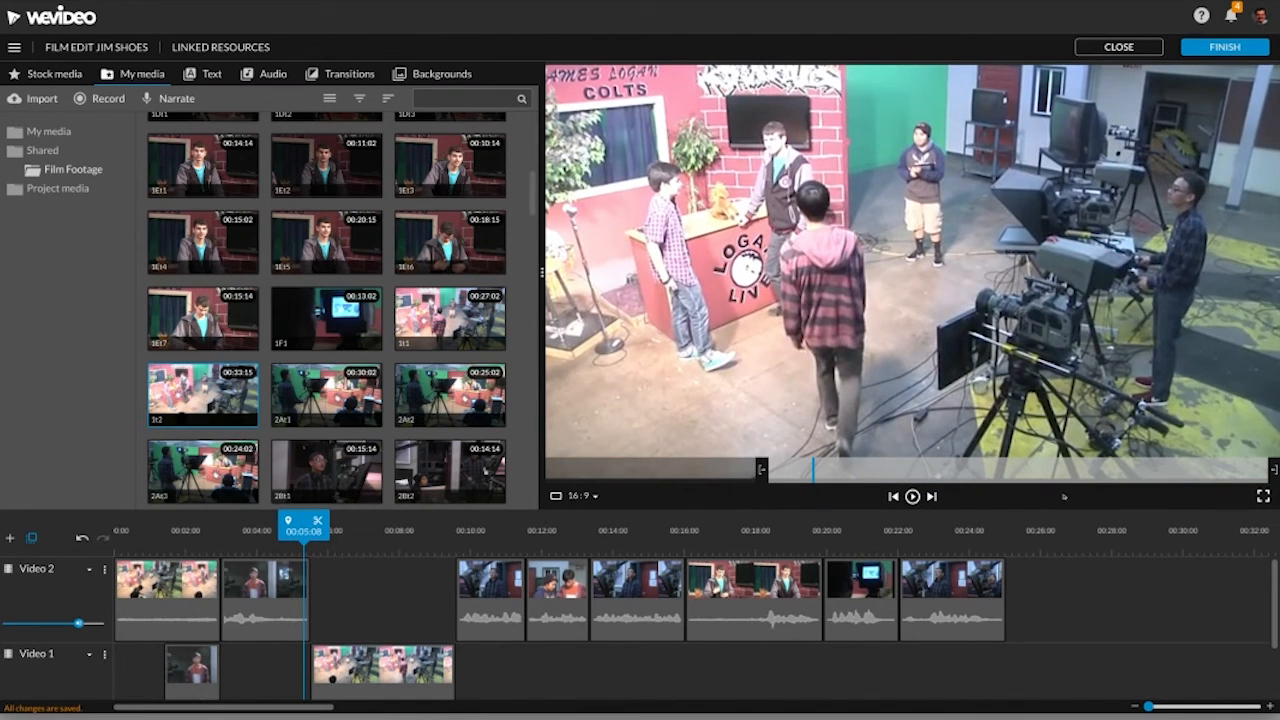
drag(1273, 469, 830, 469)
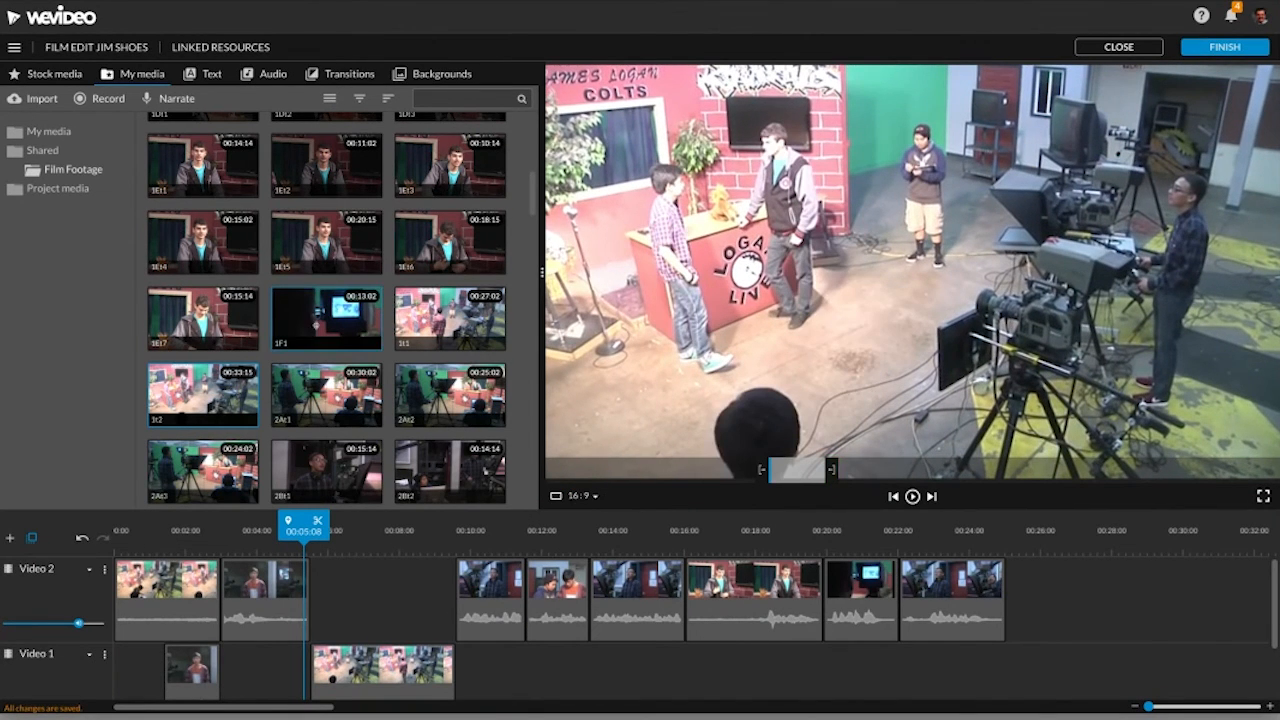
Replace the opening clip on Video 2 with the newly trimmed 1t2, placed so it ends against the remaining 1At3 segment.
click(159, 606)
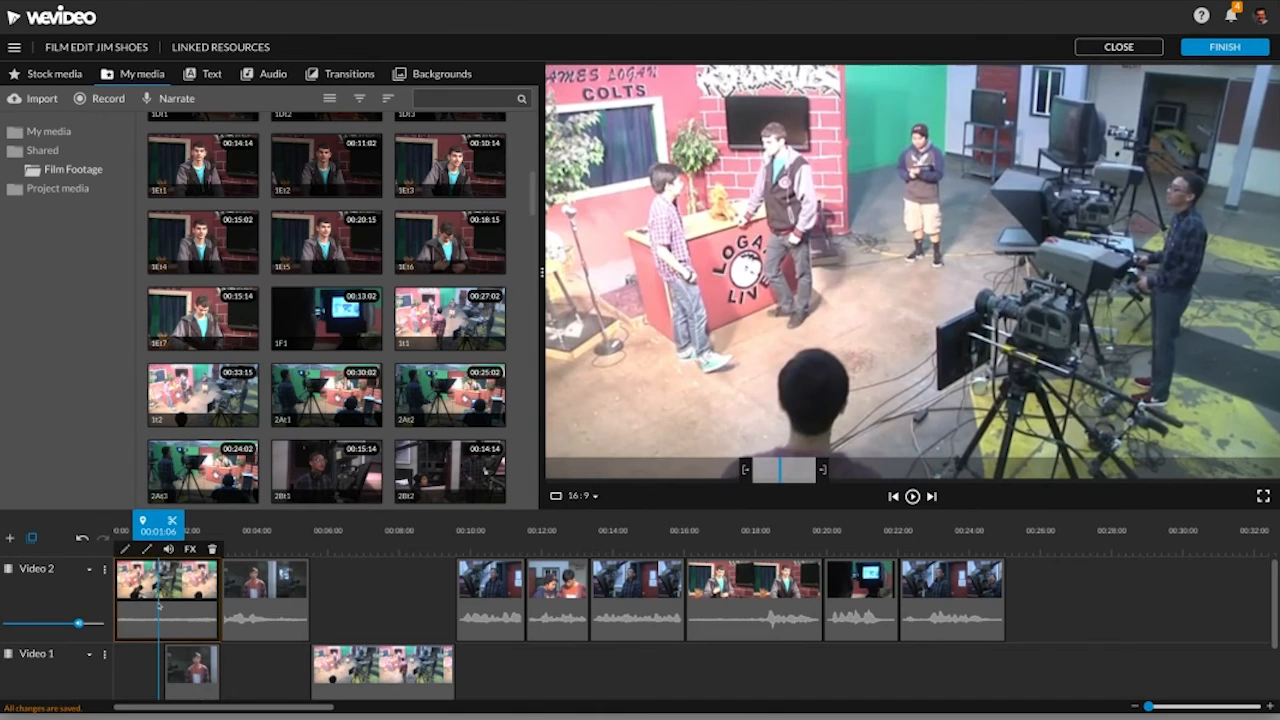
key(Delete)
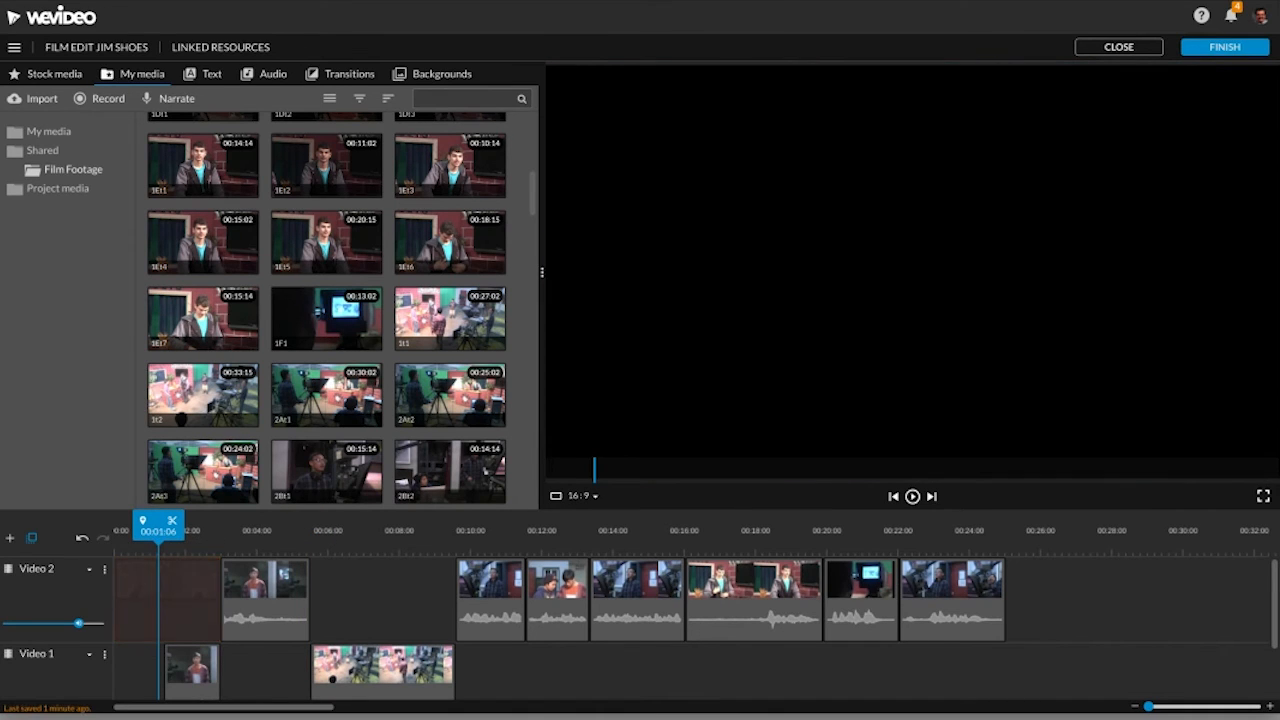
key(space)
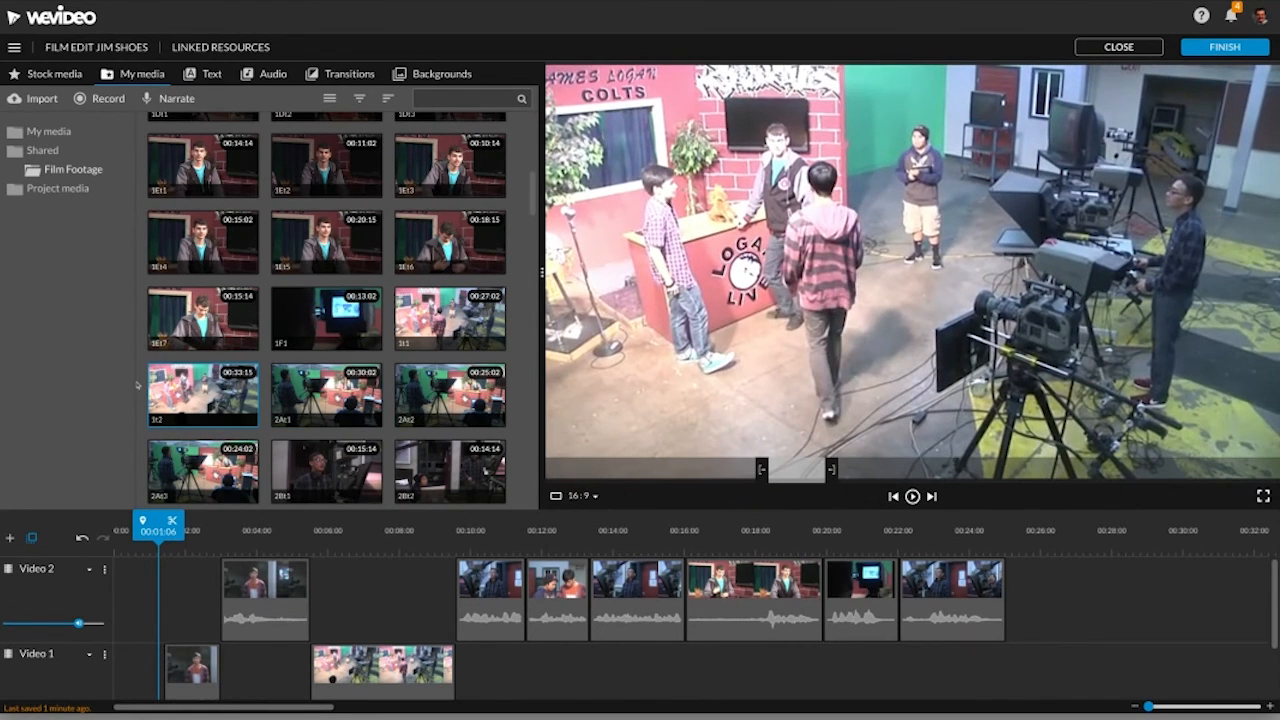
drag(155, 420, 150, 600)
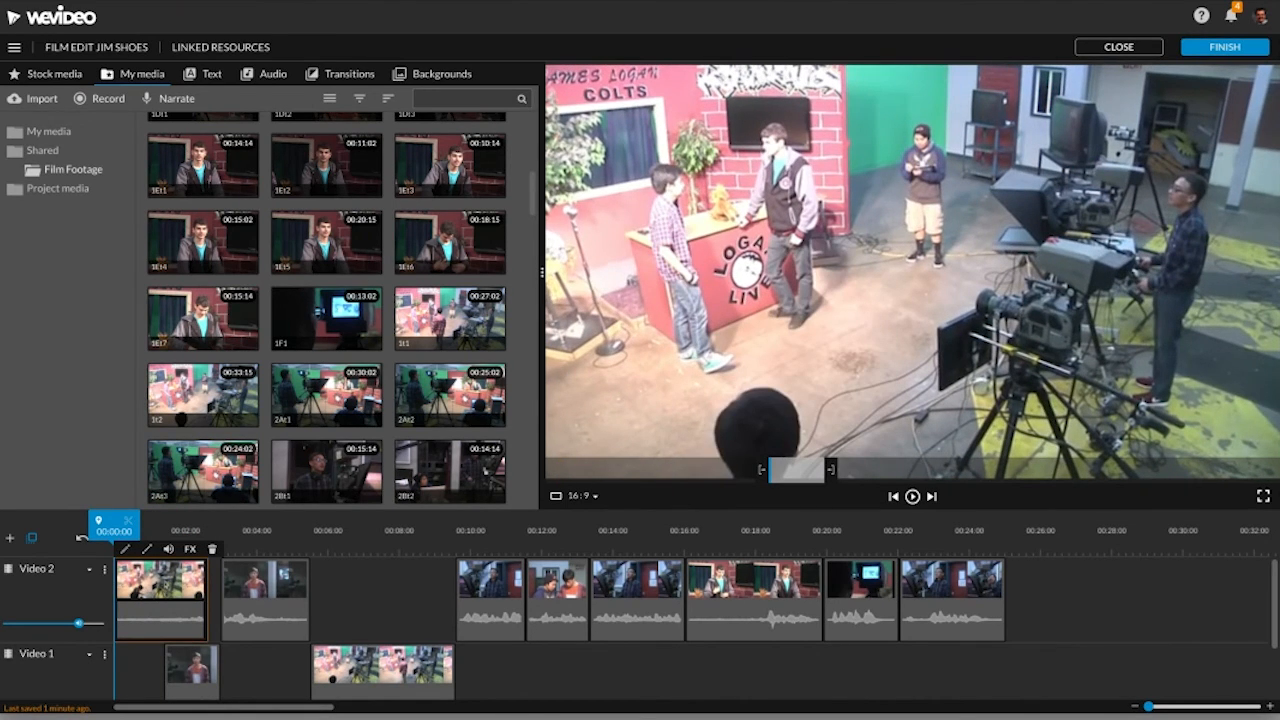
drag(160, 580, 173, 580)
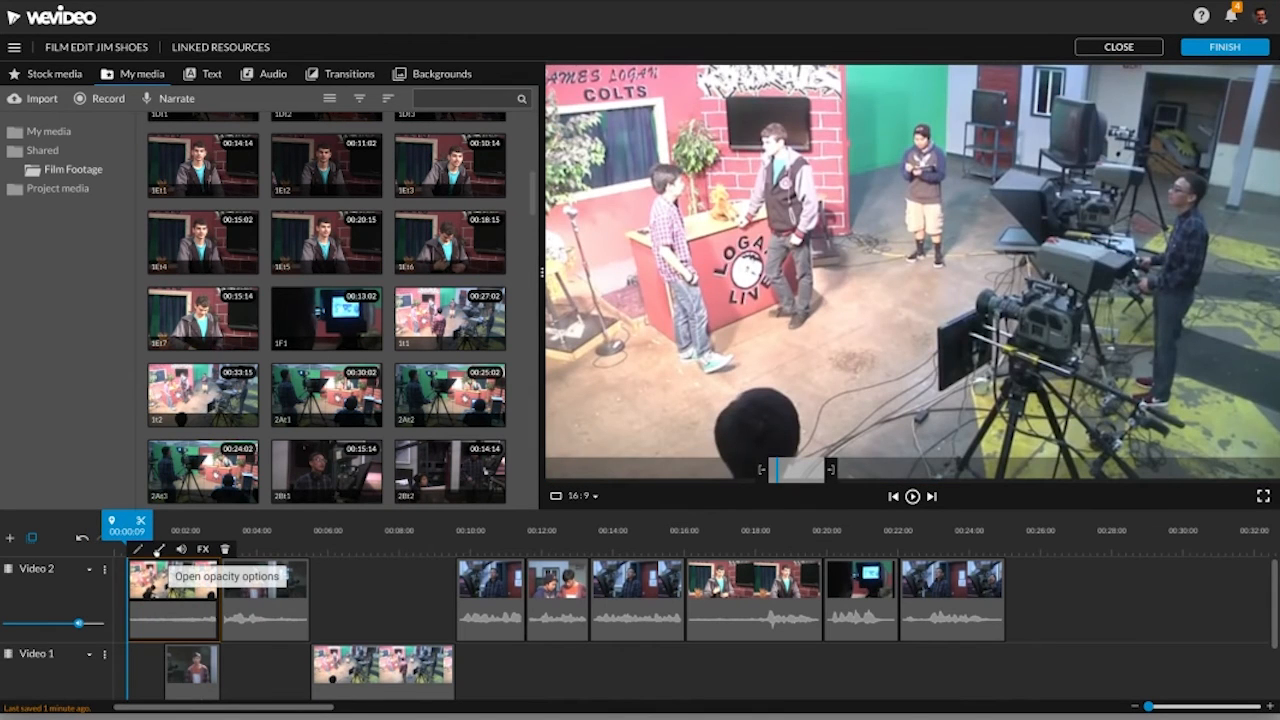
Play the new 1t2 opening across the cut into 1At3 and return to 00:01:10.
key(space)
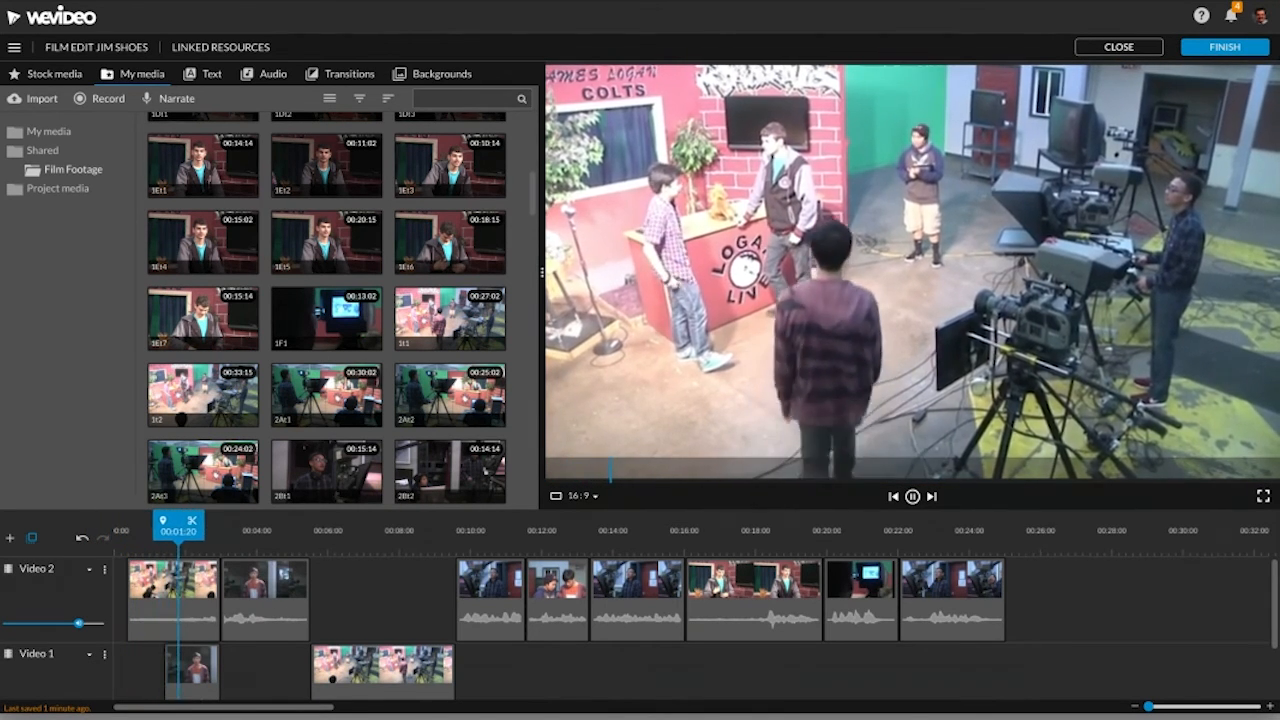
key(space)
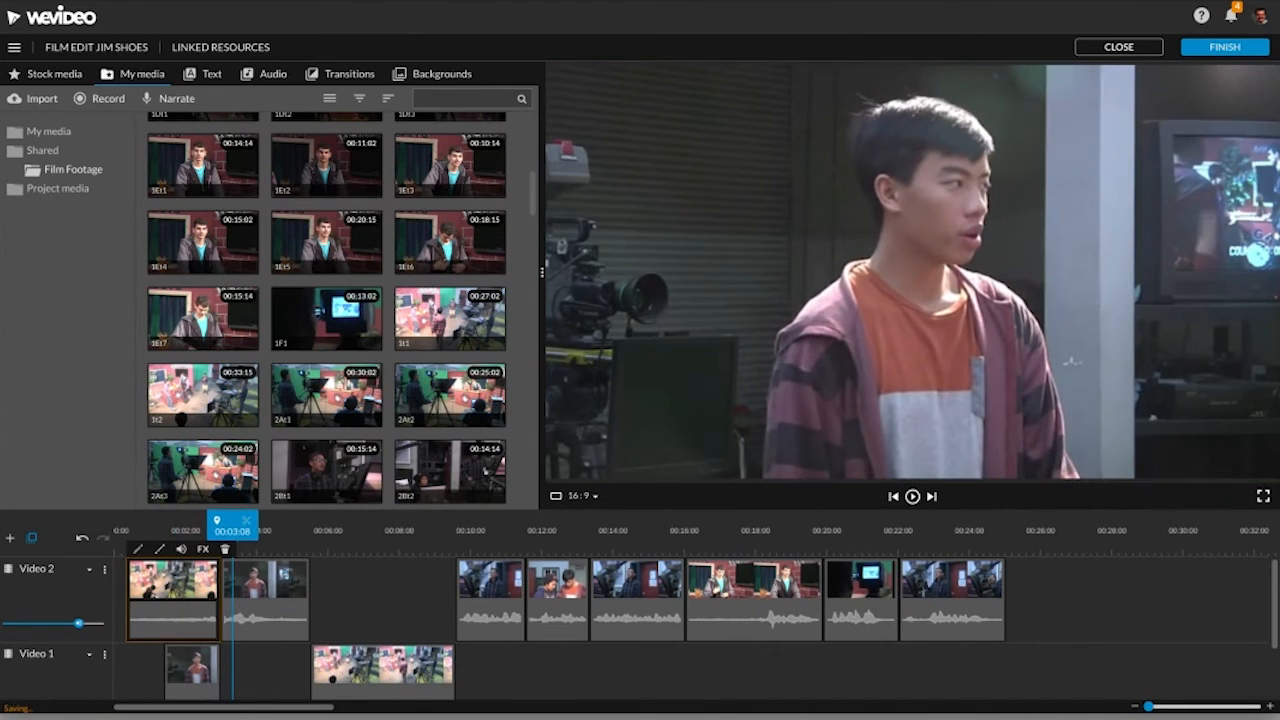
drag(231, 519, 164, 518)
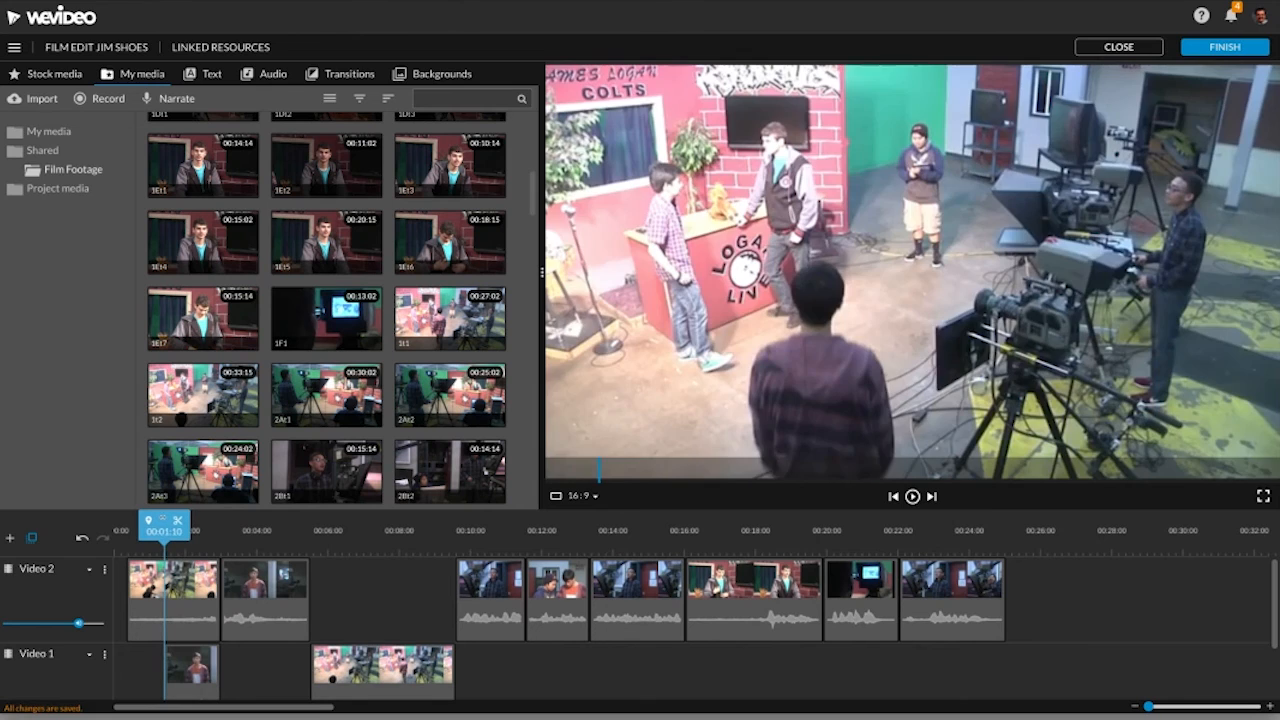
click(172, 597)
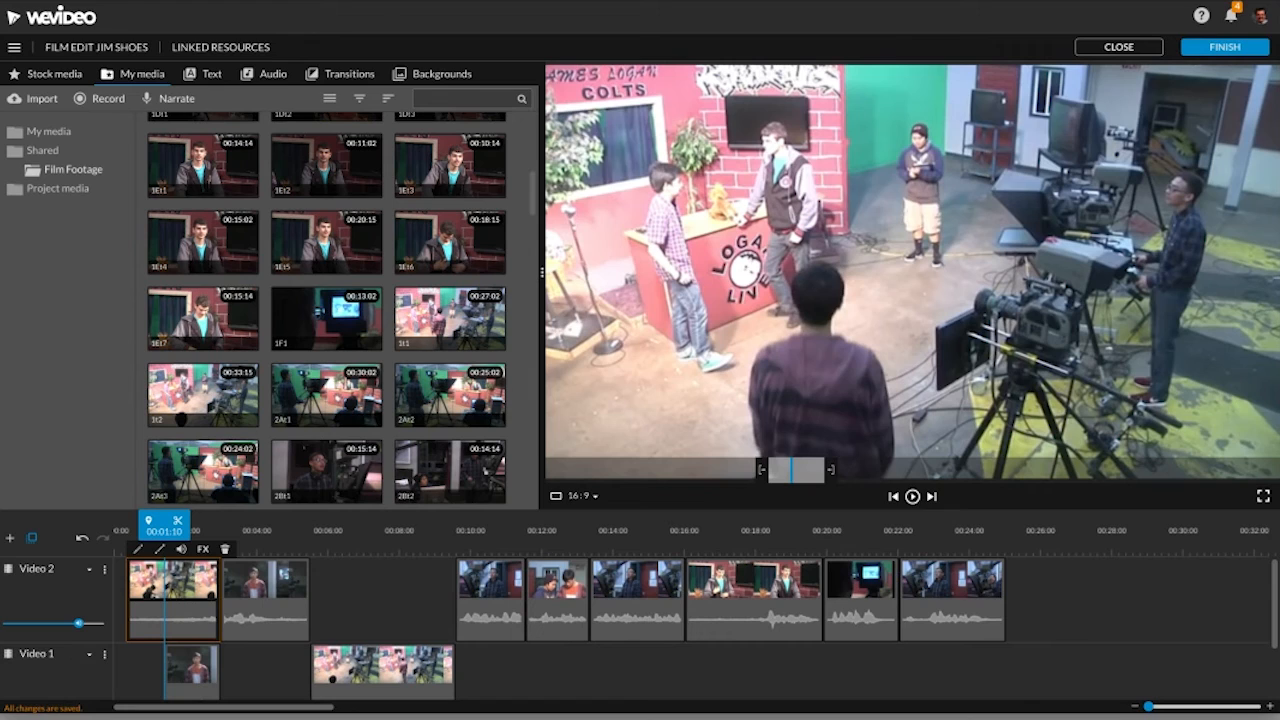
double_click(193, 574)
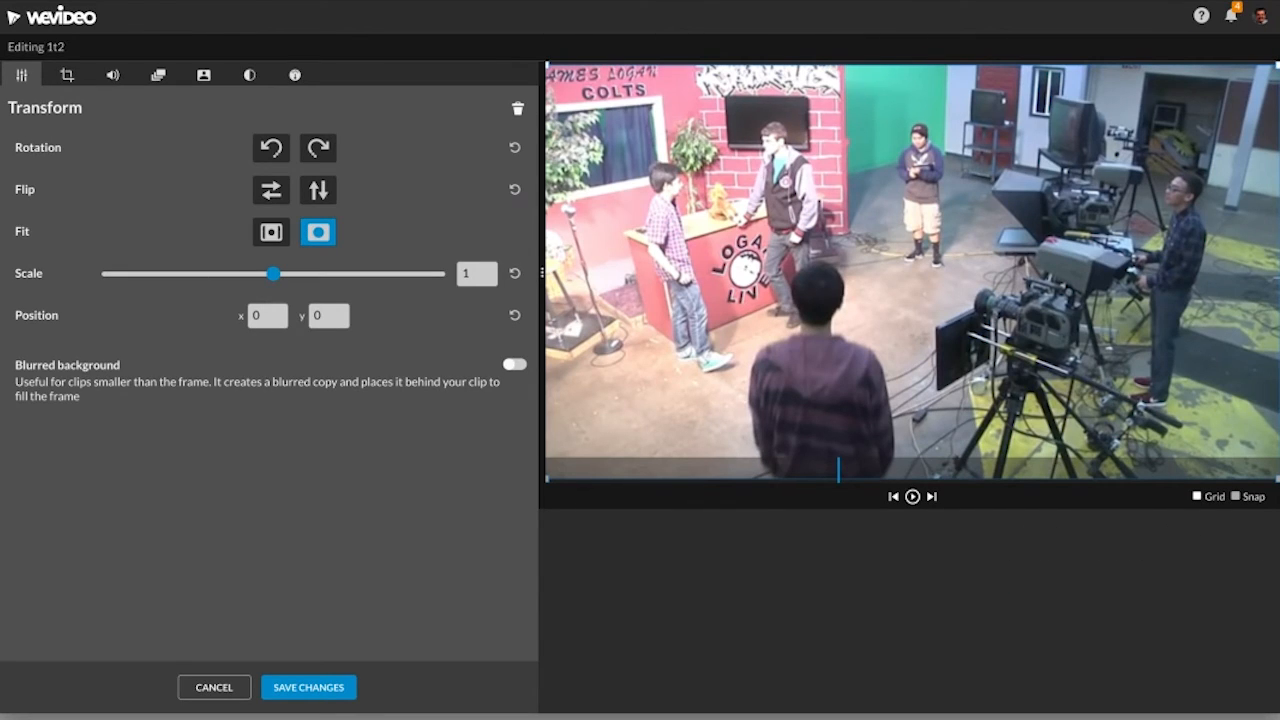
click(113, 75)
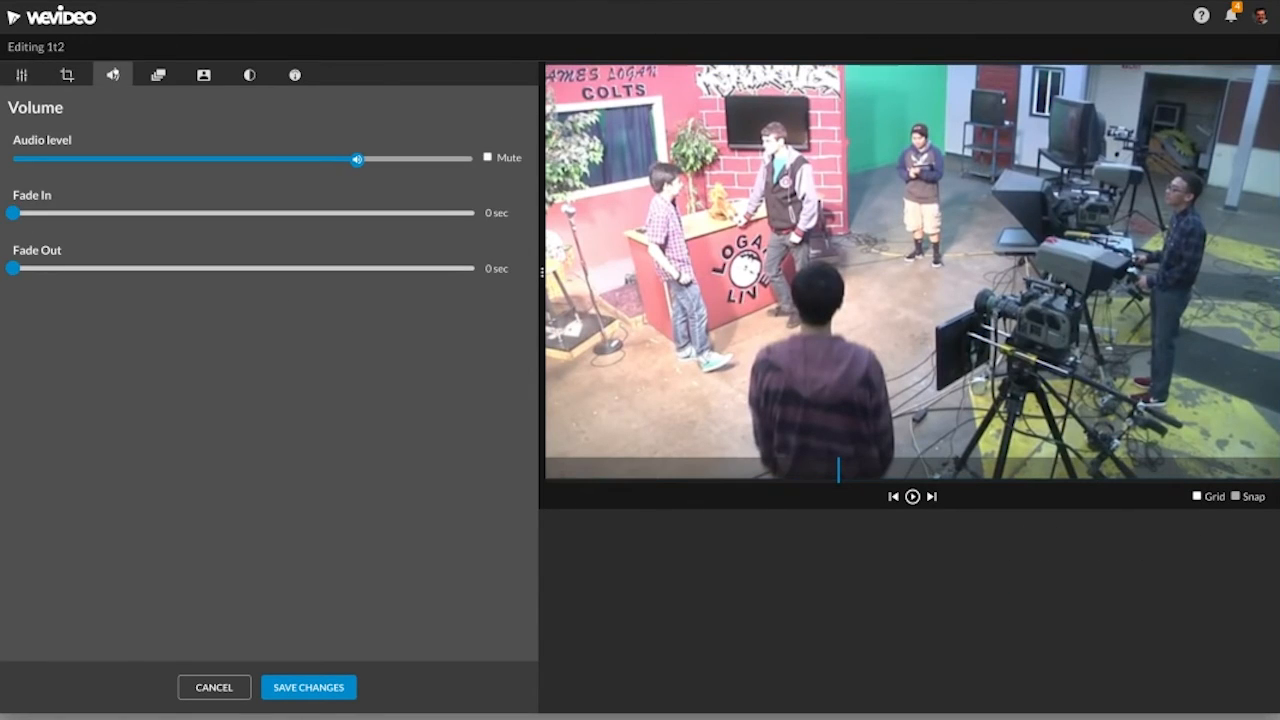
mouse_move(360, 160)
drag(357, 160, 13, 160)
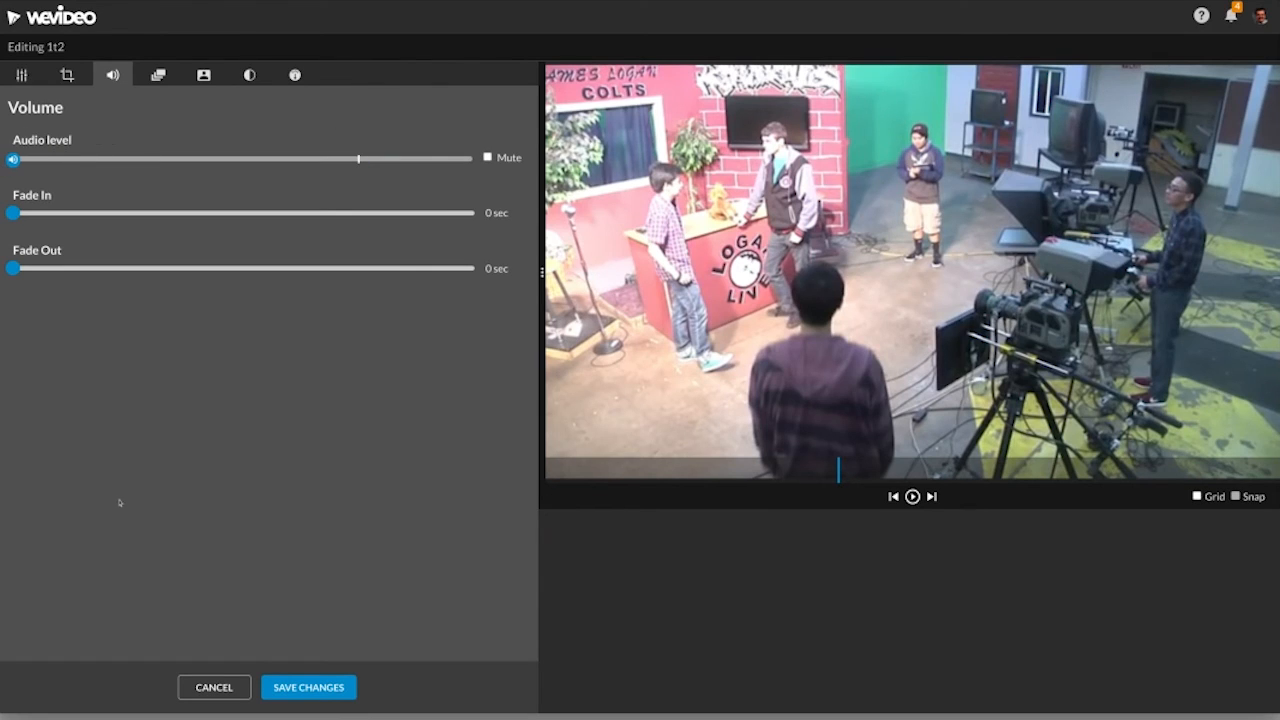
click(216, 688)
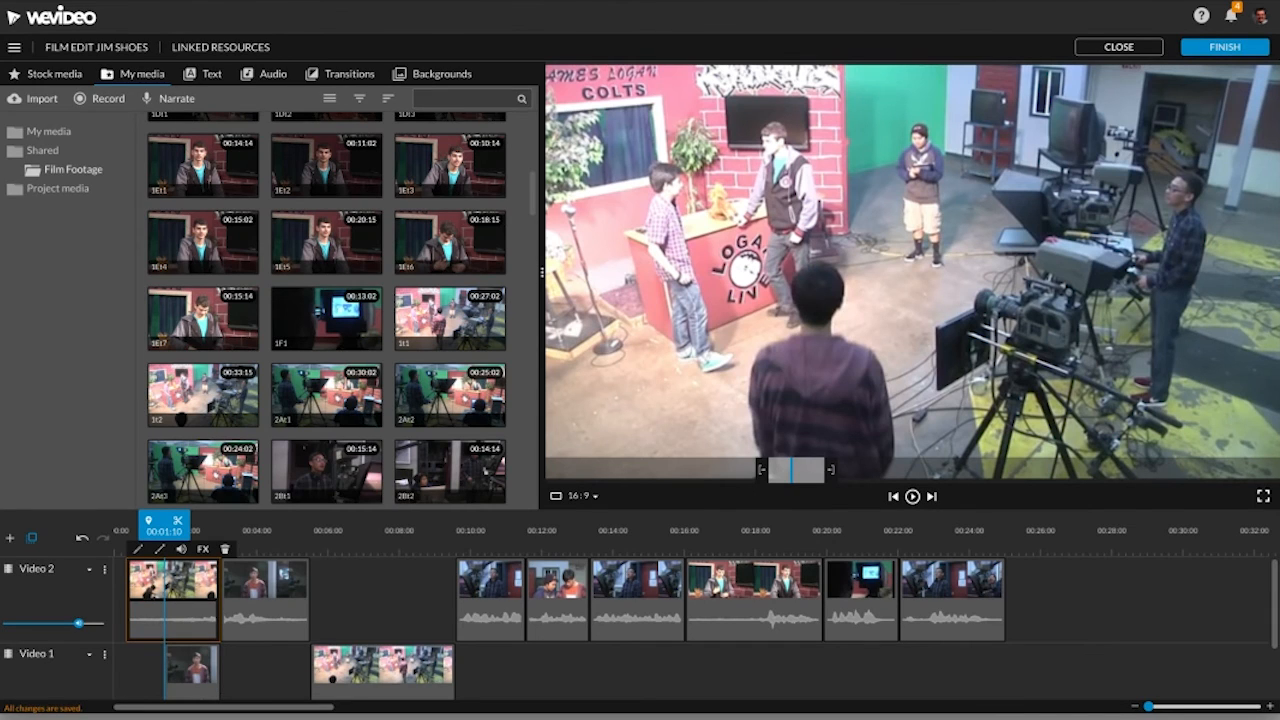
Split the opening 1t2 clip at 00:01:10 and save its second part with the audio level lowered to zero.
click(177, 520)
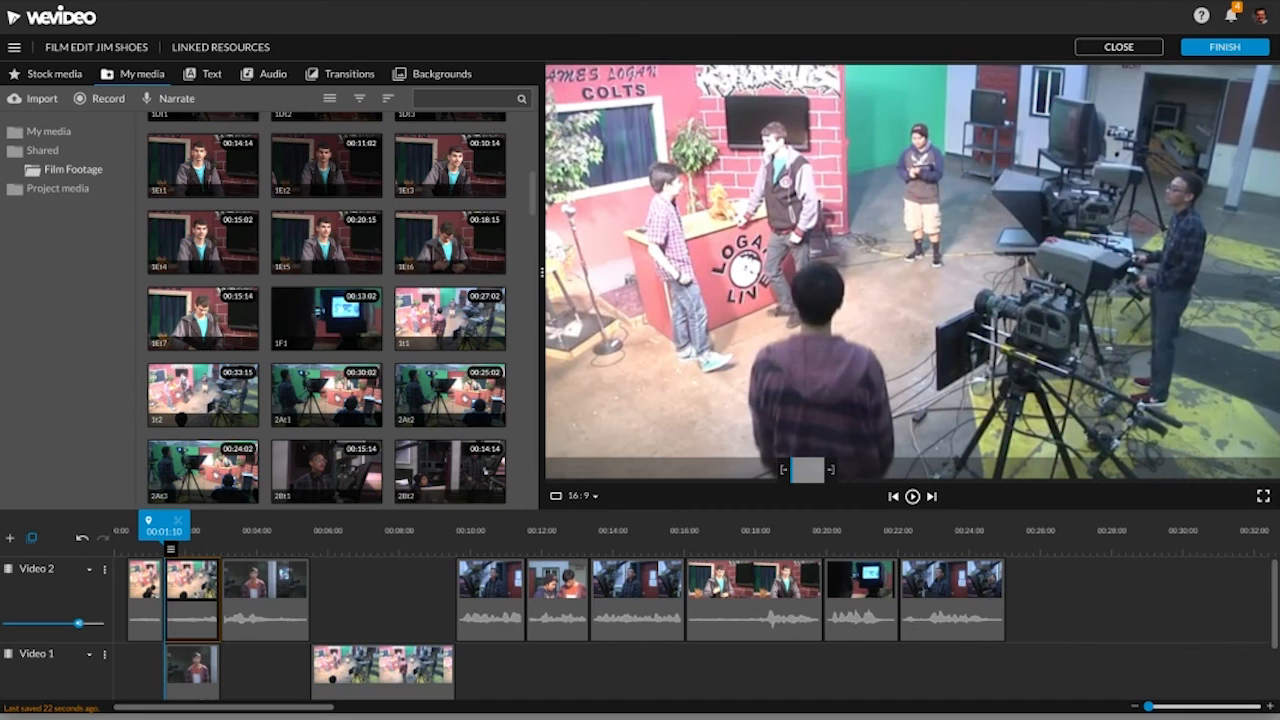
double_click(195, 594)
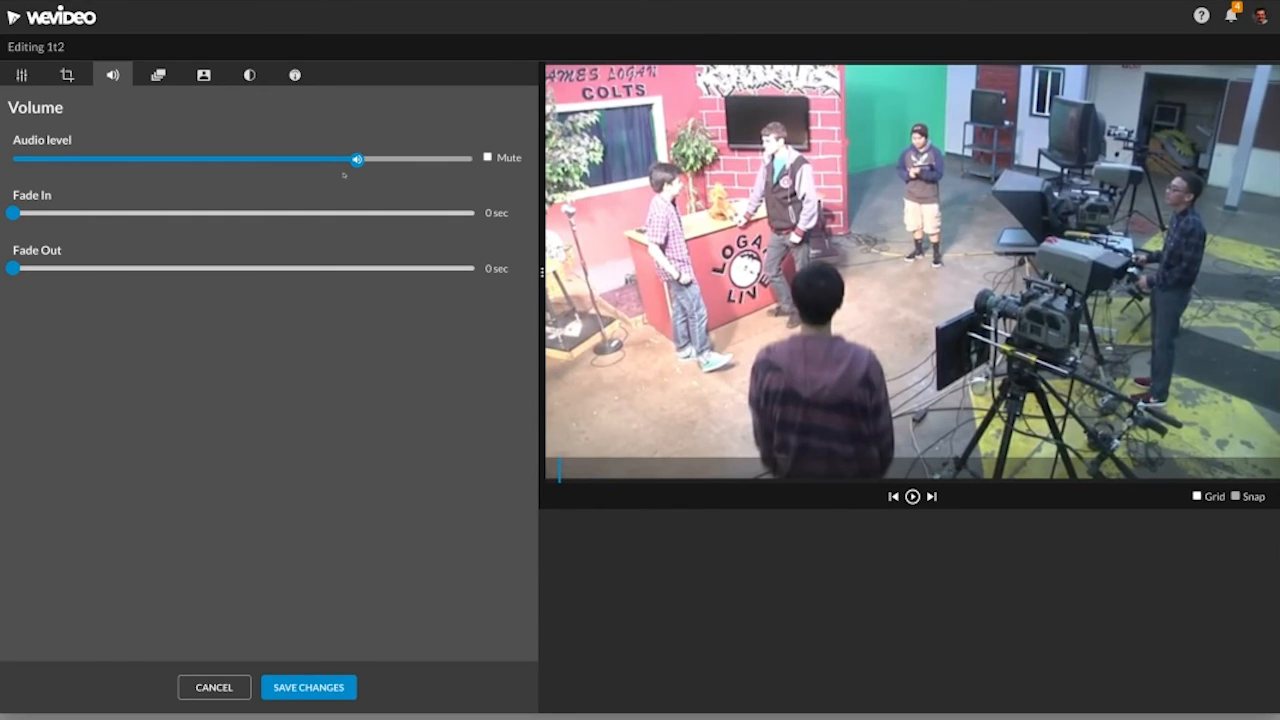
drag(354, 162, 3, 165)
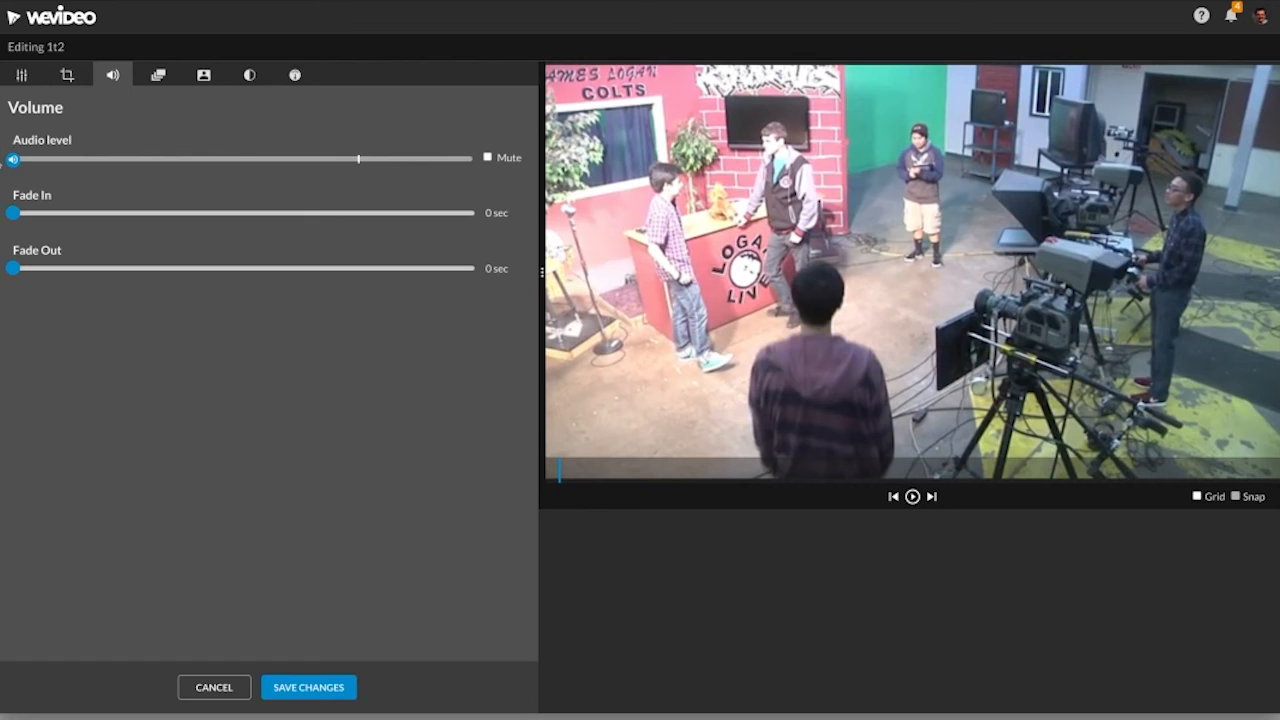
click(274, 687)
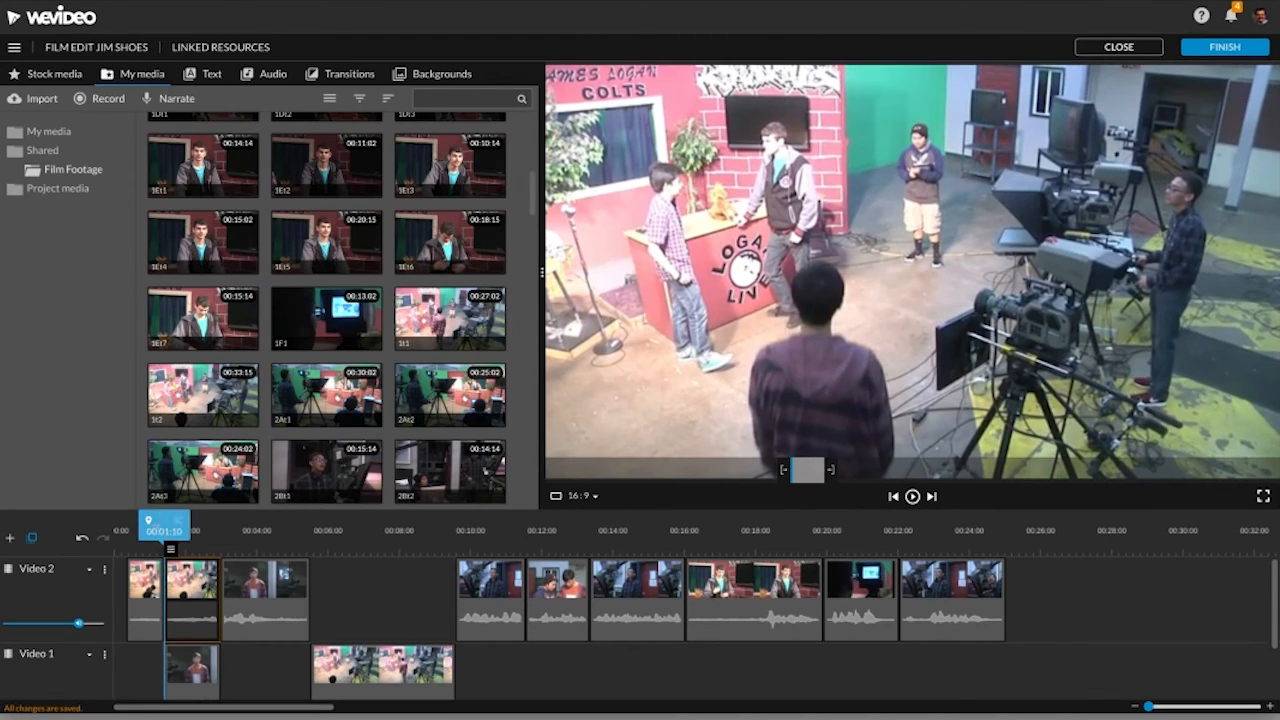
Play the edit from the start through the close-up into the following wide shot to check the sound and movement.
drag(164, 531, 114, 531)
key(space)
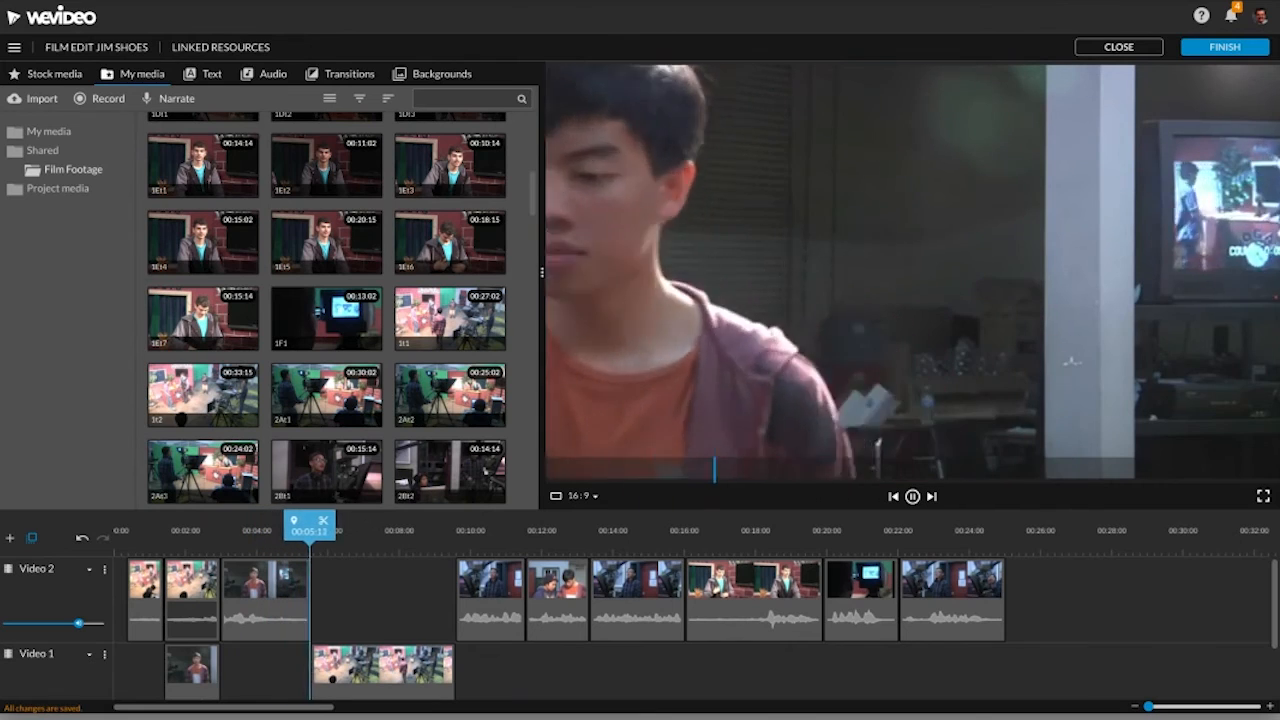
key(space)
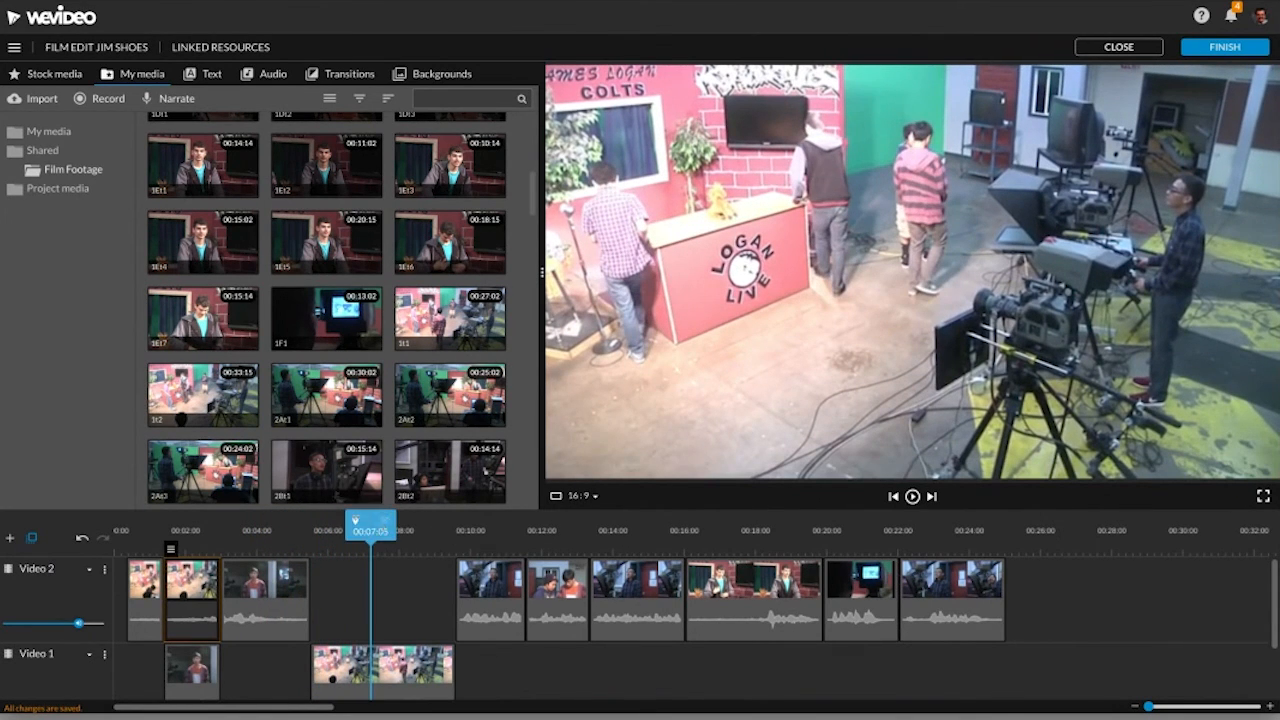
Trim the end of the 1At3 close-up on Video 2 back to 00:04:17.
drag(365, 525, 285, 572)
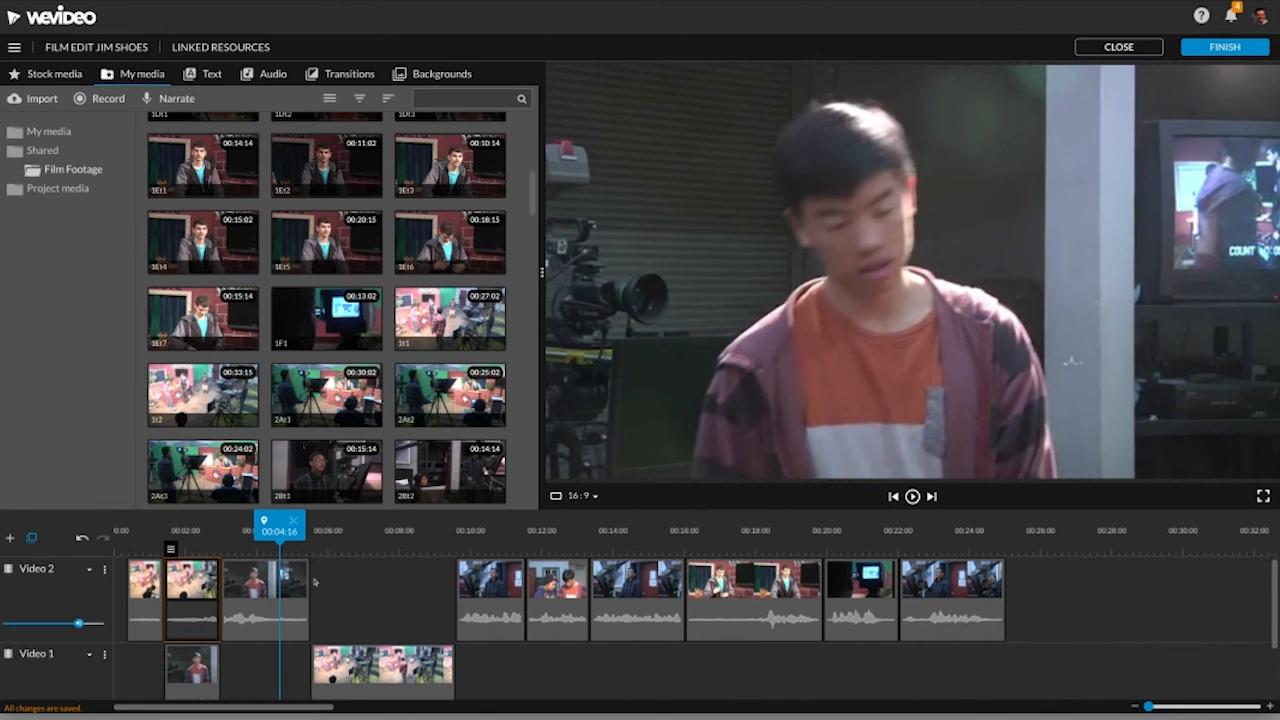
drag(308, 582, 280, 590)
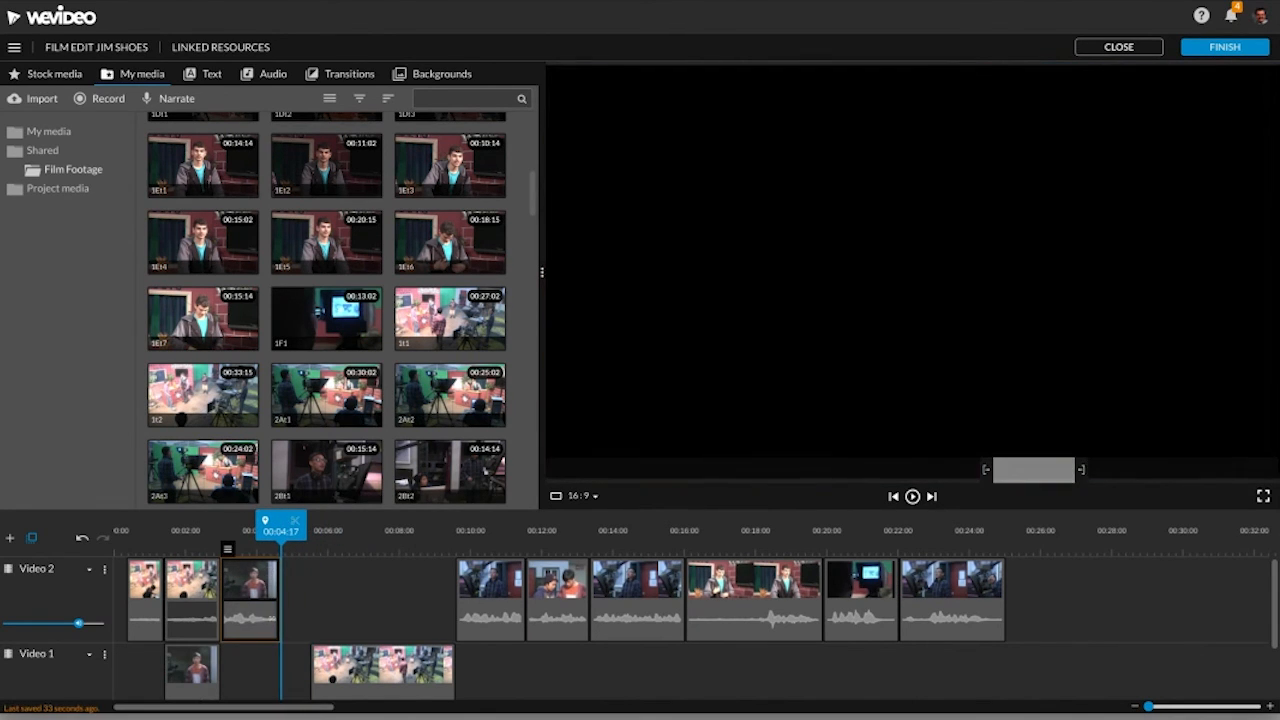
Shift all clips to the timeline start and move the clips after the close-up earlier so the Video 1 wide shot begins at 00:04:08.
click(296, 658)
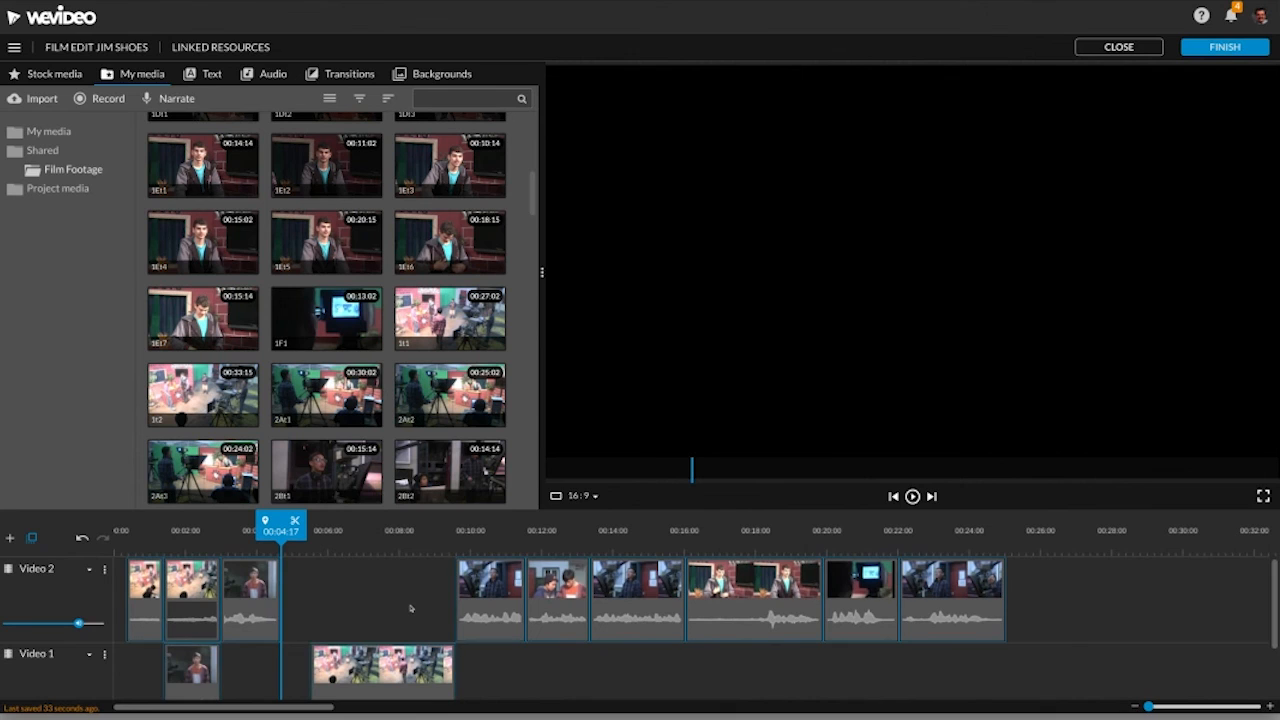
drag(178, 594, 165, 594)
click(317, 615)
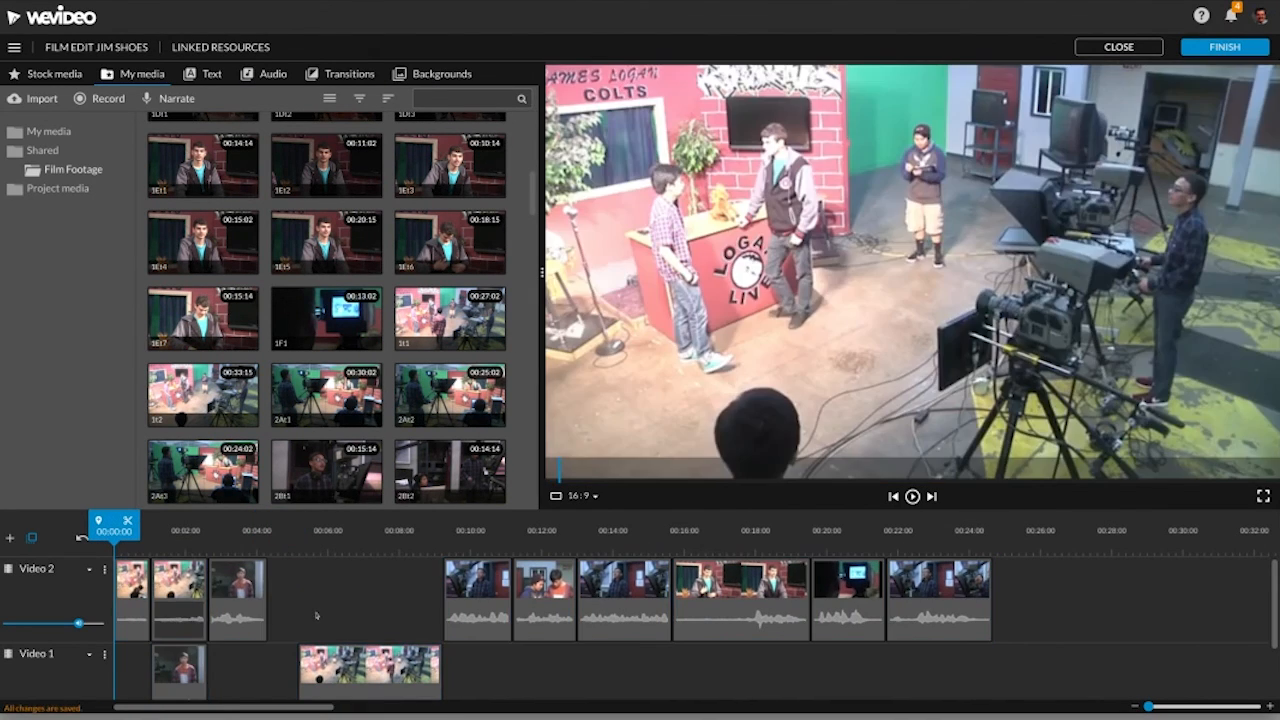
drag(312, 591, 952, 681)
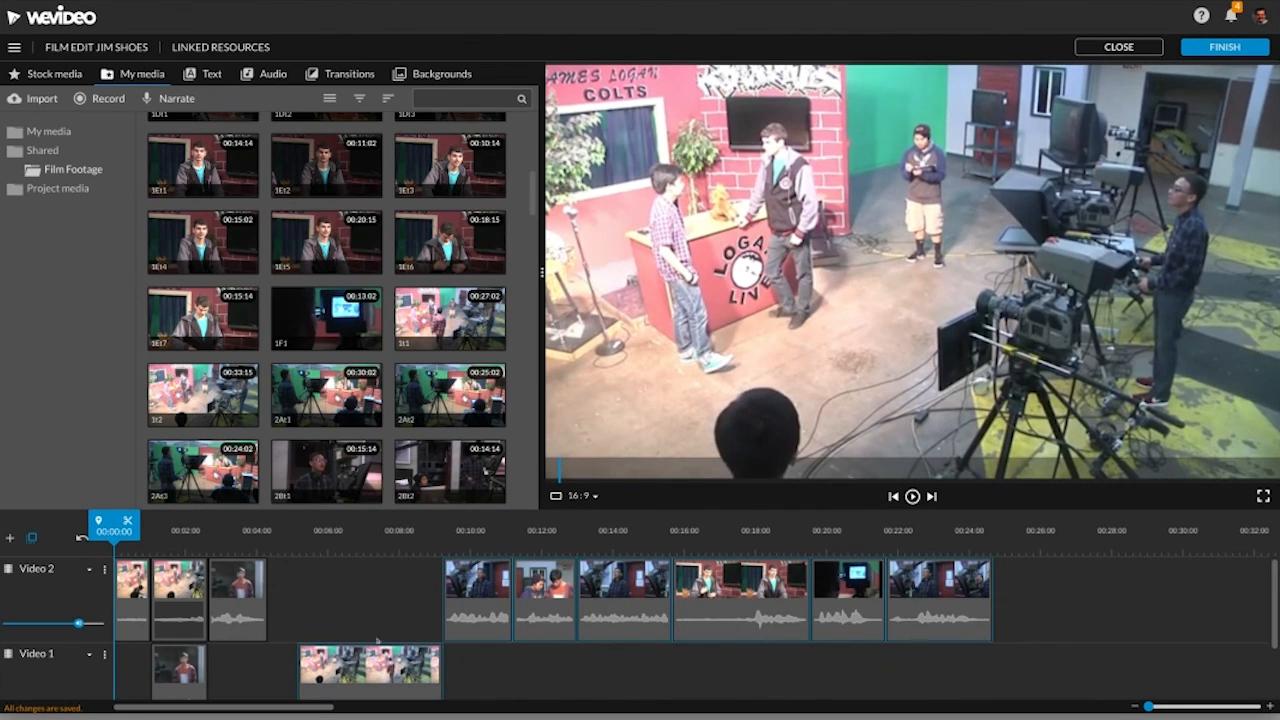
drag(380, 652, 350, 652)
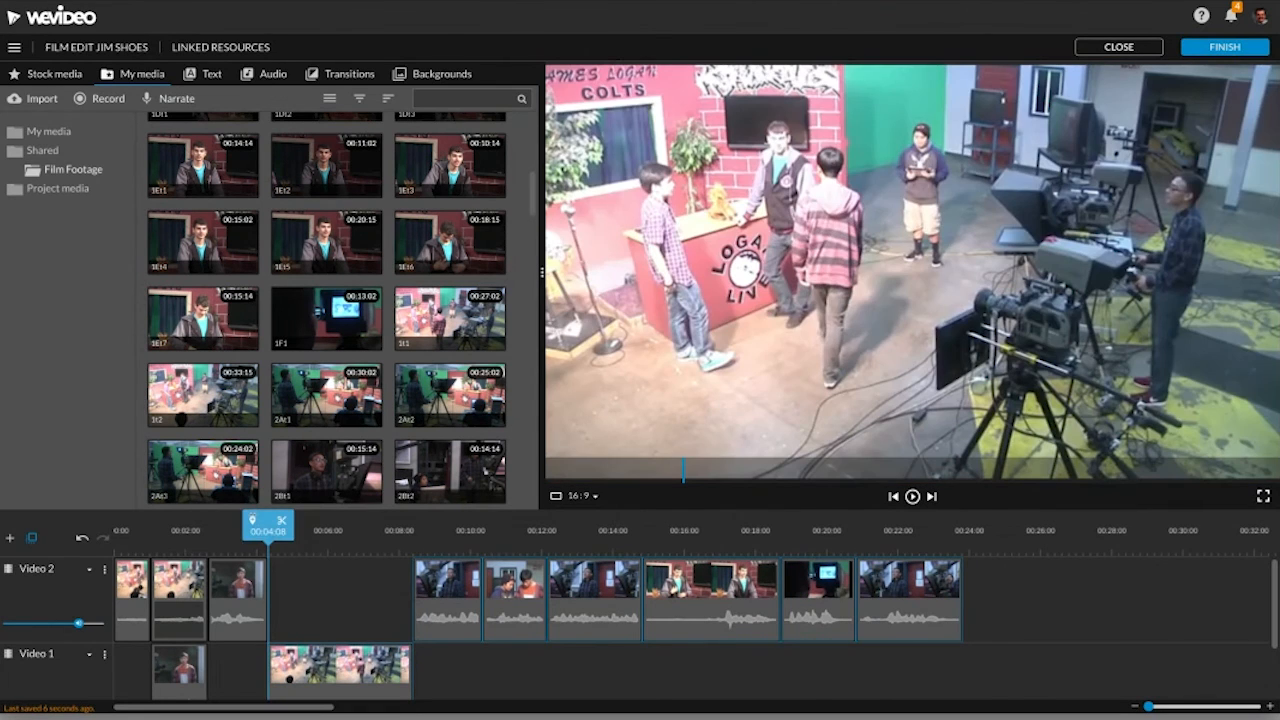
Play the tightened edit from 00:00:00 to review the opening cuts.
drag(268, 521, 88, 525)
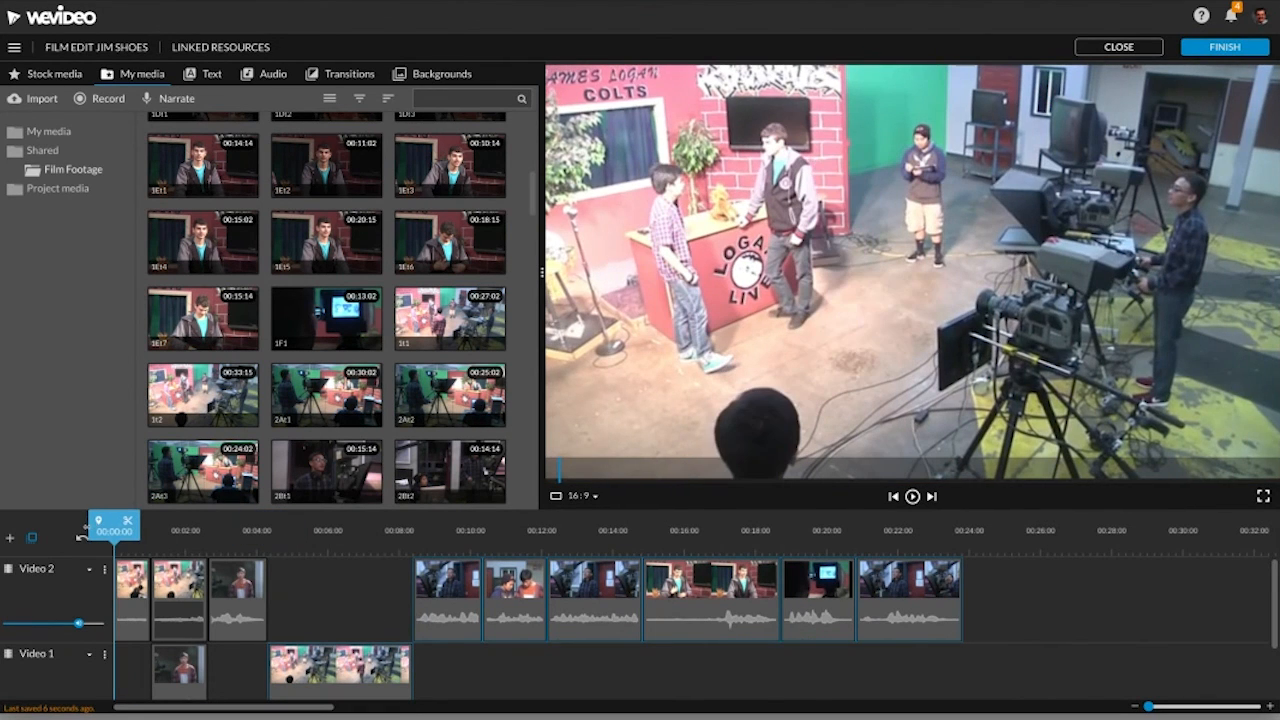
key(space)
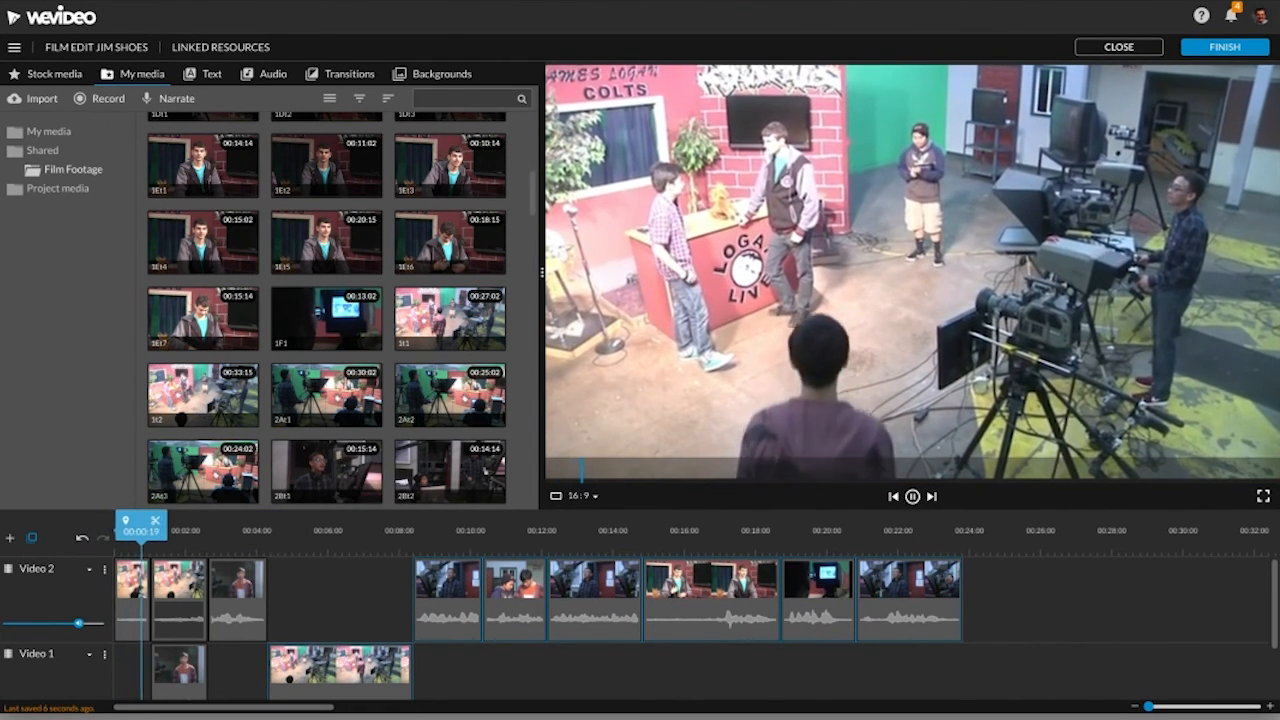